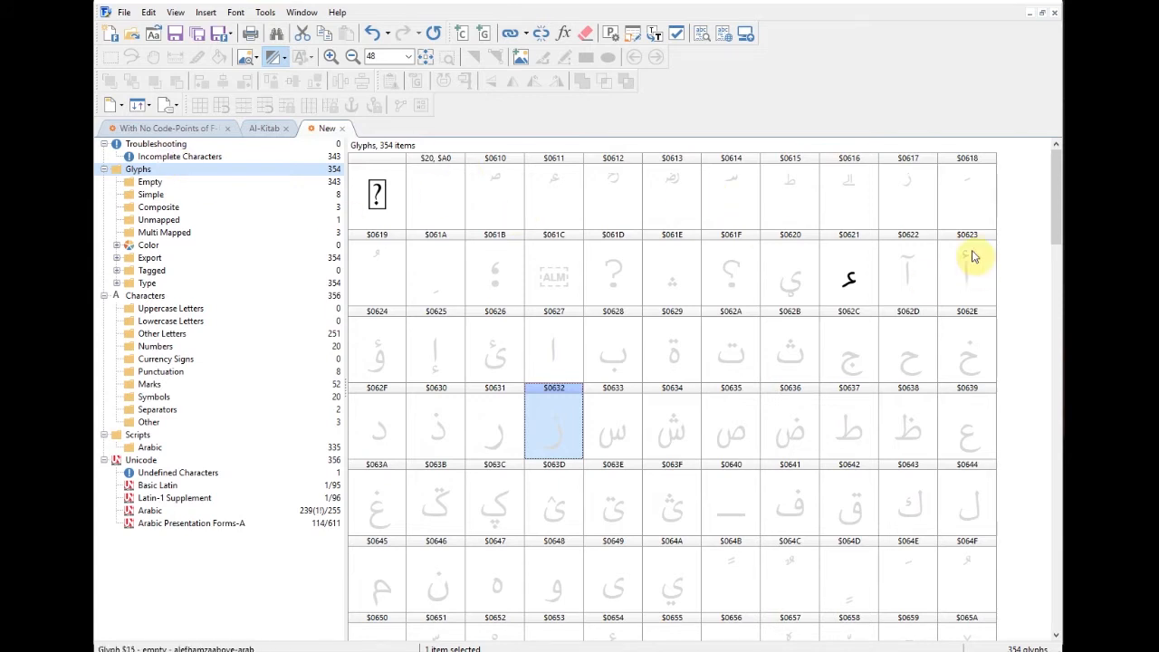
# Step: Open the ARABIC RANGE 0600–06FF reference PDF in Acrobat Reader from the taskbar
pyautogui.moveTo(1058, 213); pyautogui.dragTo(1060, 222)
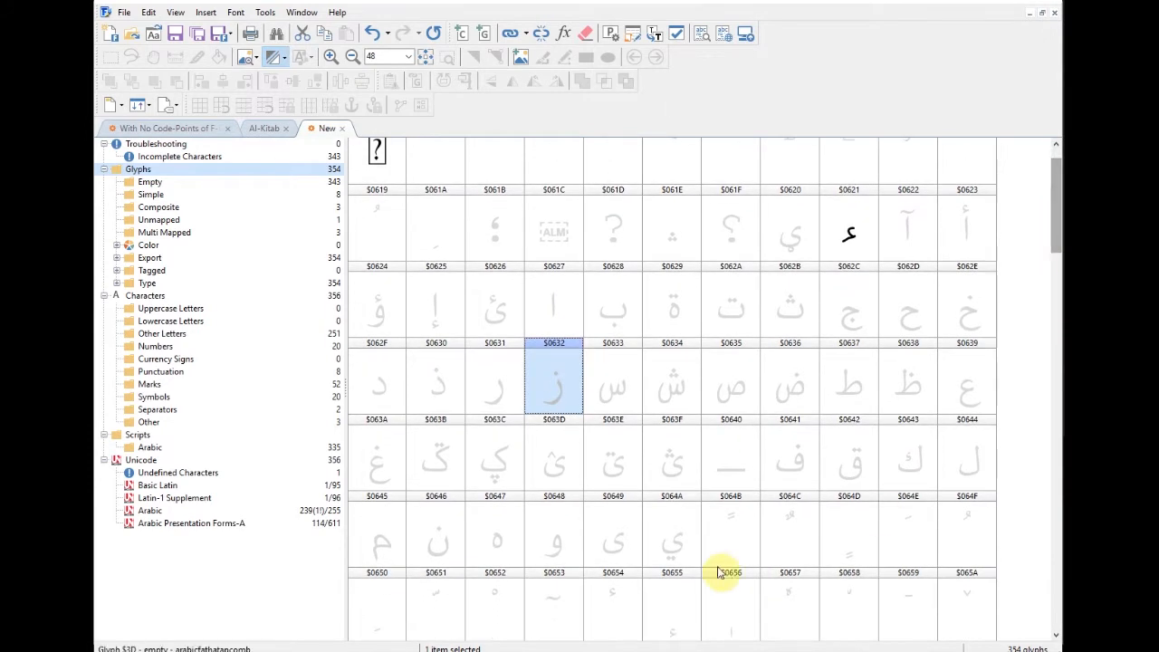
pyautogui.moveTo(496, 651)
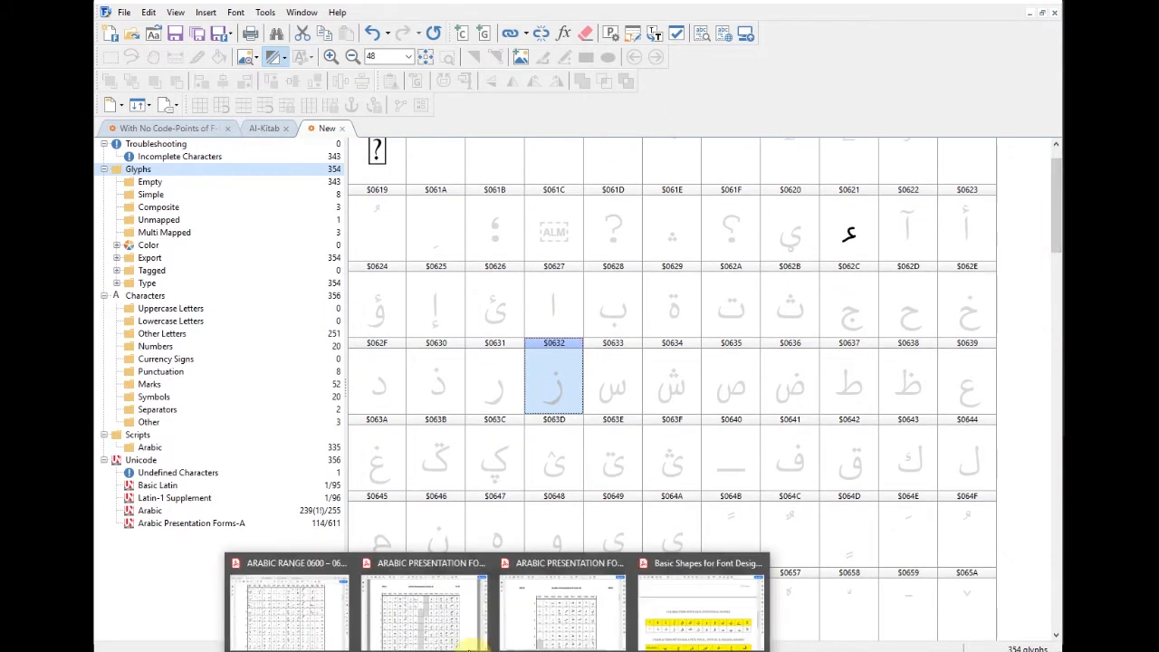
pyautogui.click(321, 603)
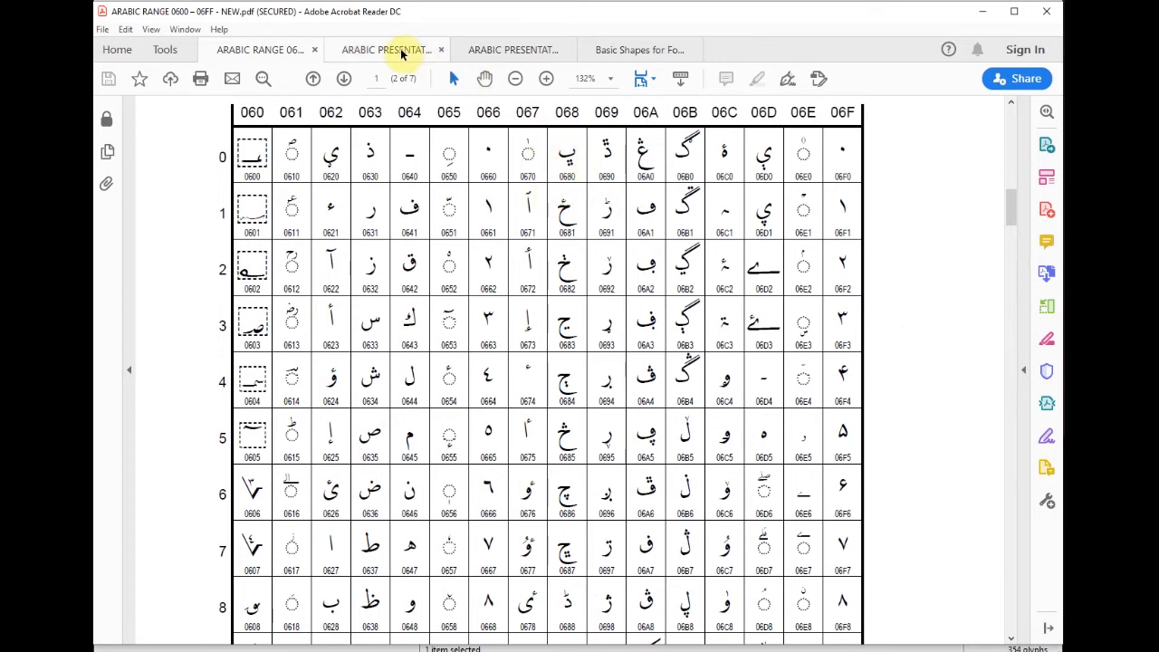
# Step: Browse the Presentation Forms-A, Presentation Forms-B, Basic Shapes and Arabic Range chart tabs
pyautogui.click(401, 51)
pyautogui.click(487, 50)
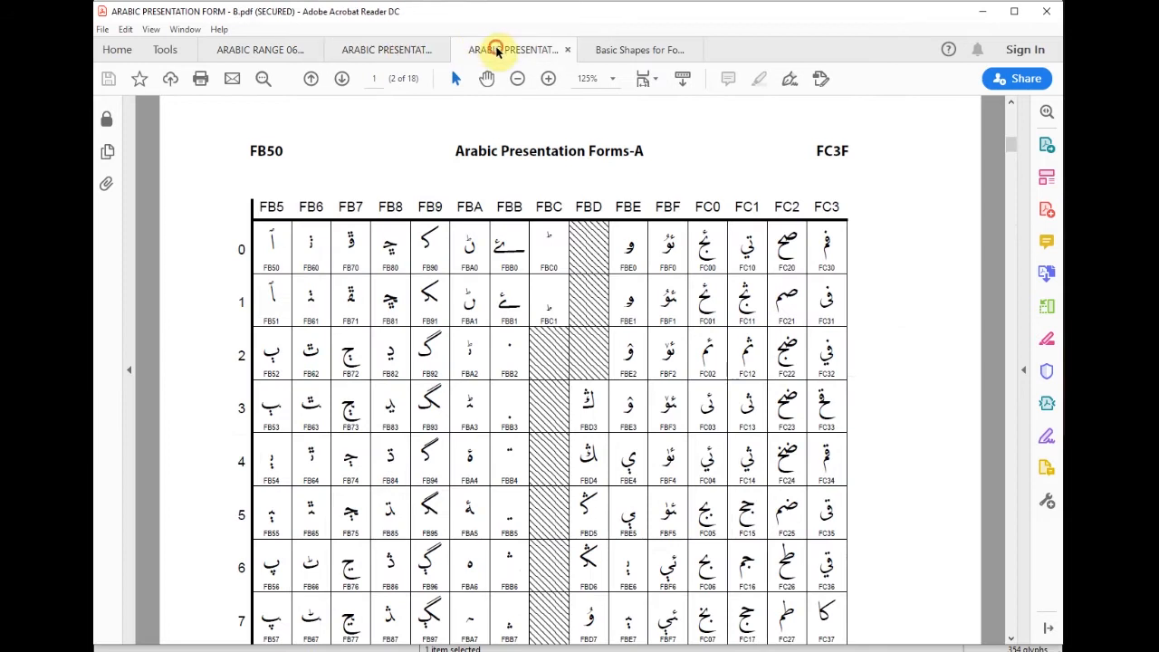
pyautogui.click(634, 50)
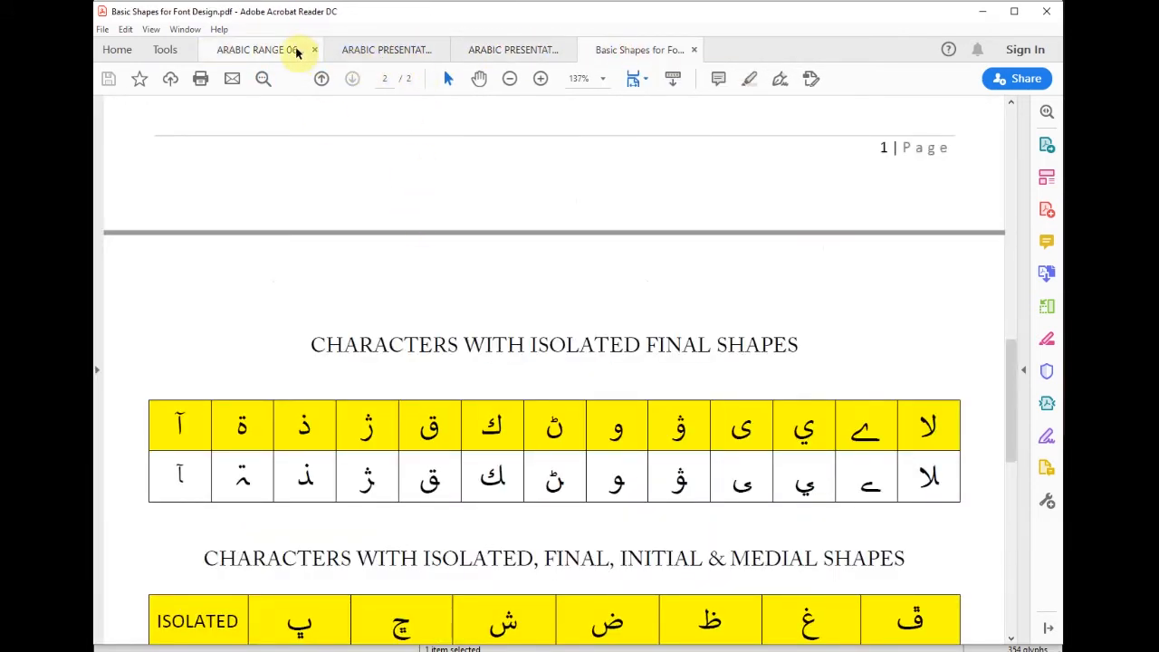
pyautogui.click(263, 55)
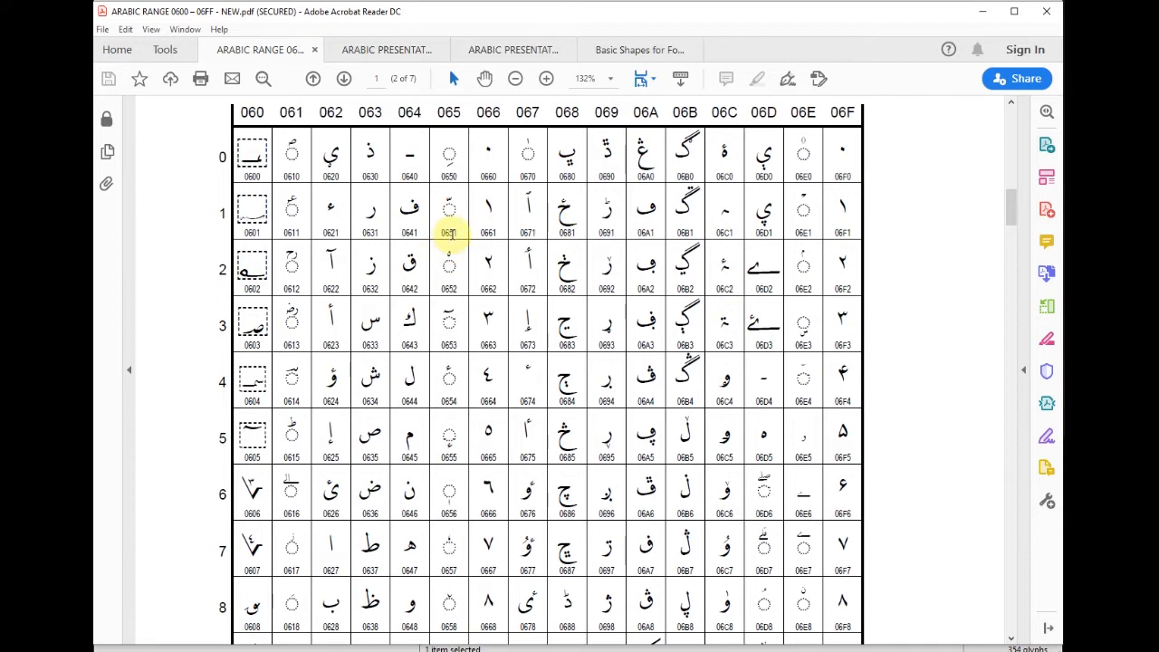
# Step: Select glyphs FBA0–FBA1 in the Presentation Forms-A chart, then return to FontCreator
pyautogui.click(391, 53)
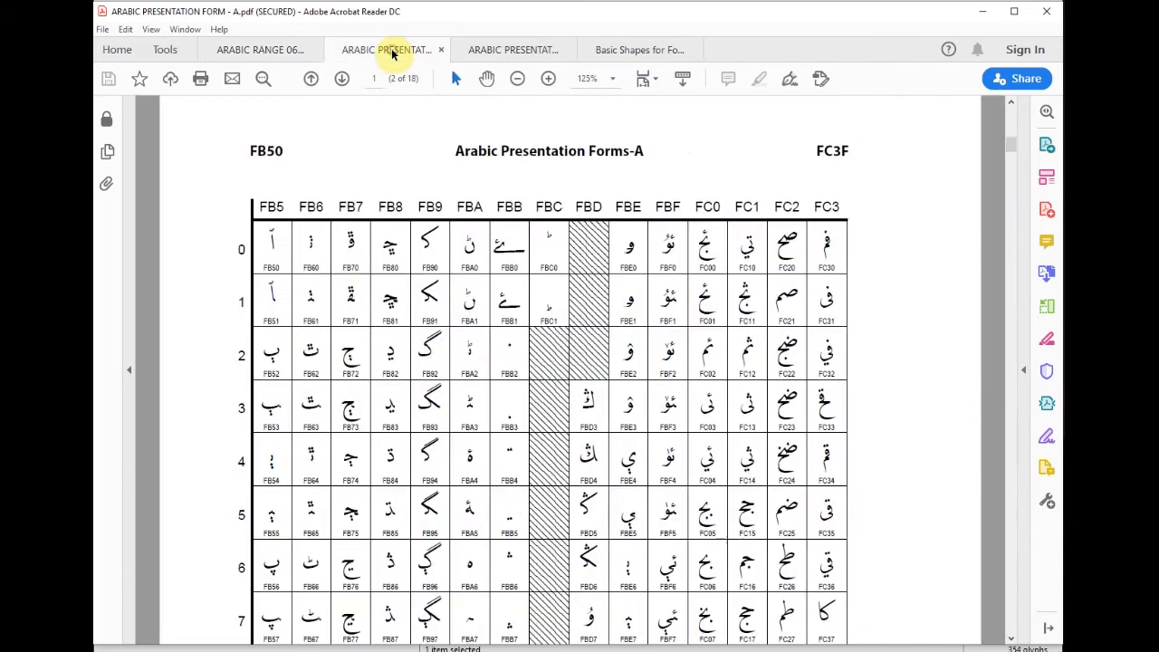
pyautogui.doubleClick(471, 269)
pyautogui.click(471, 266)
pyautogui.moveTo(471, 265); pyautogui.dragTo(472, 277)
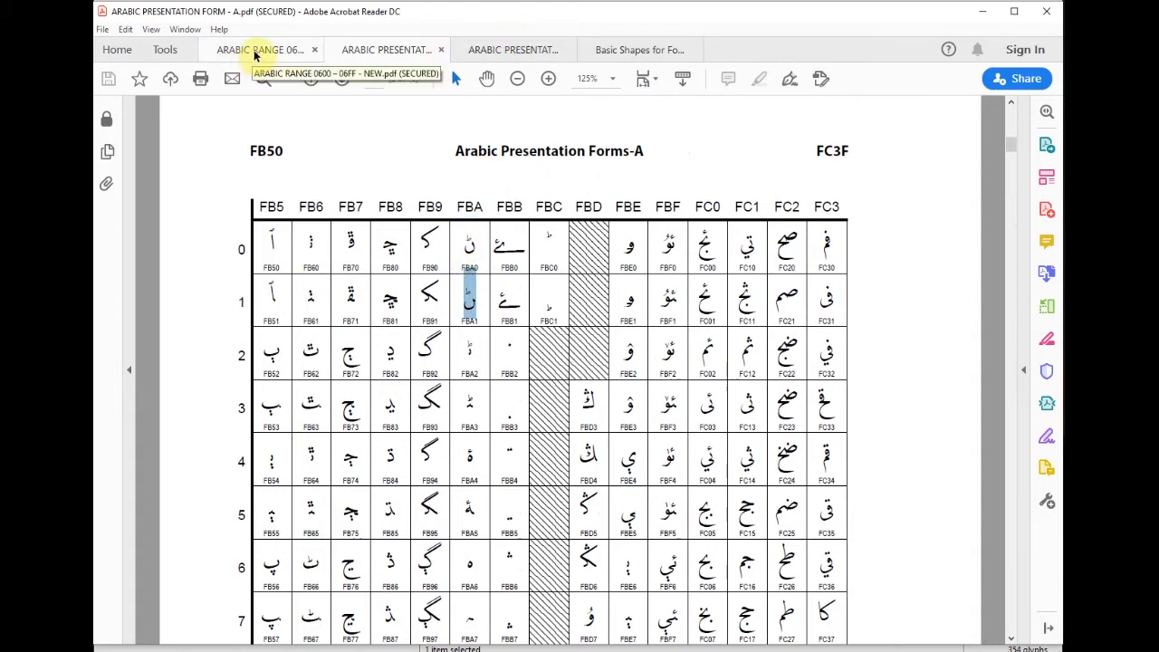
pyautogui.click(391, 322)
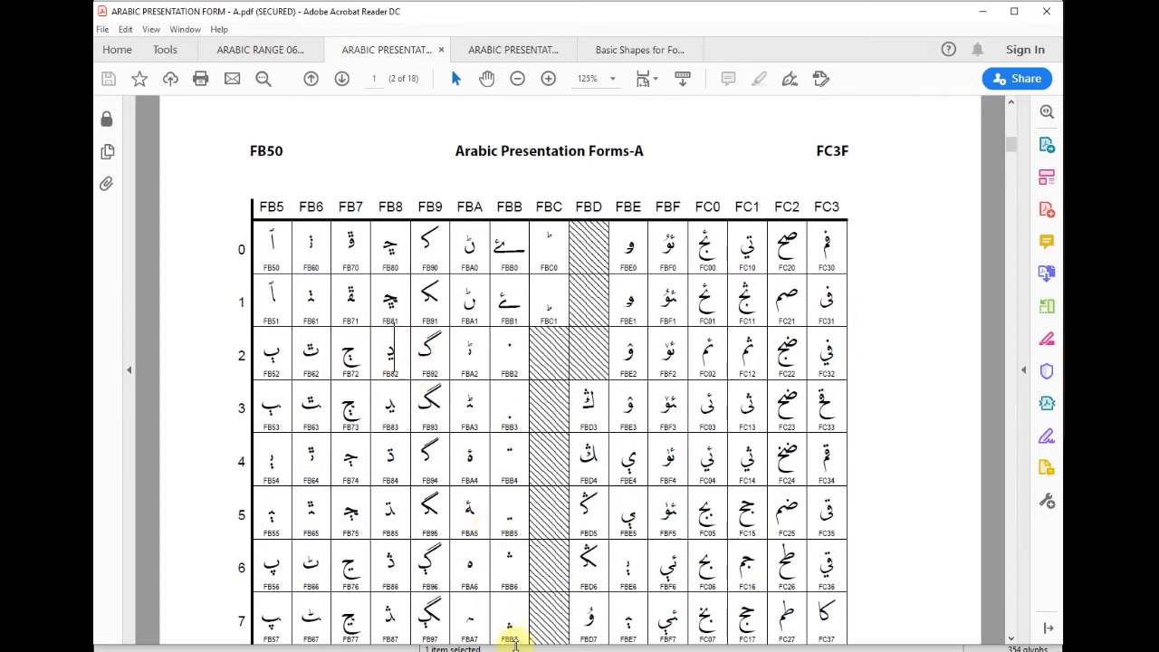
pyautogui.click(460, 598)
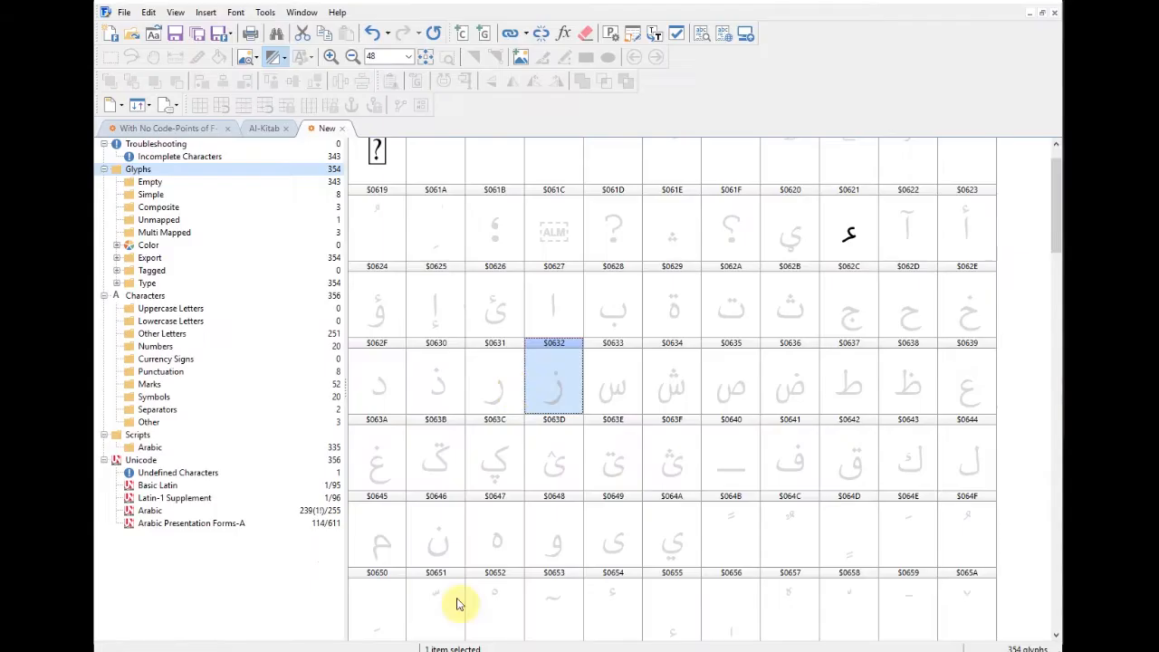
# Step: Switch to the other Arabic font and open Glyph Properties for the Arabic semicolon glyph
pyautogui.click(181, 128)
pyautogui.moveTo(1051, 344); pyautogui.dragTo(1049, 262)
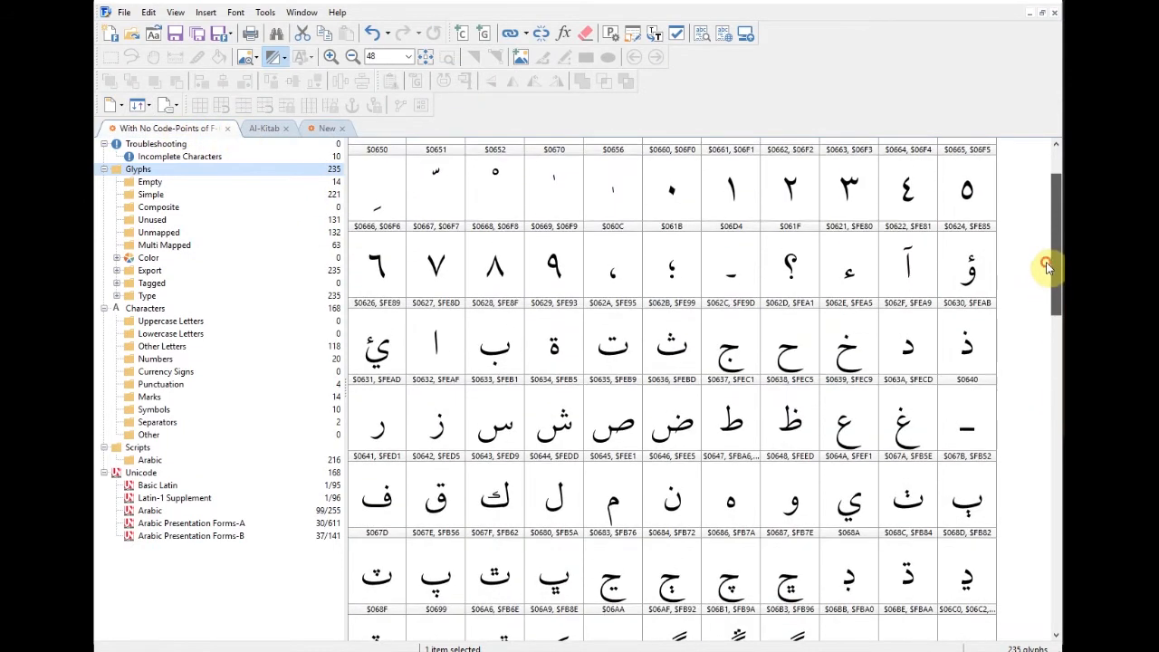
pyautogui.rightClick(687, 275)
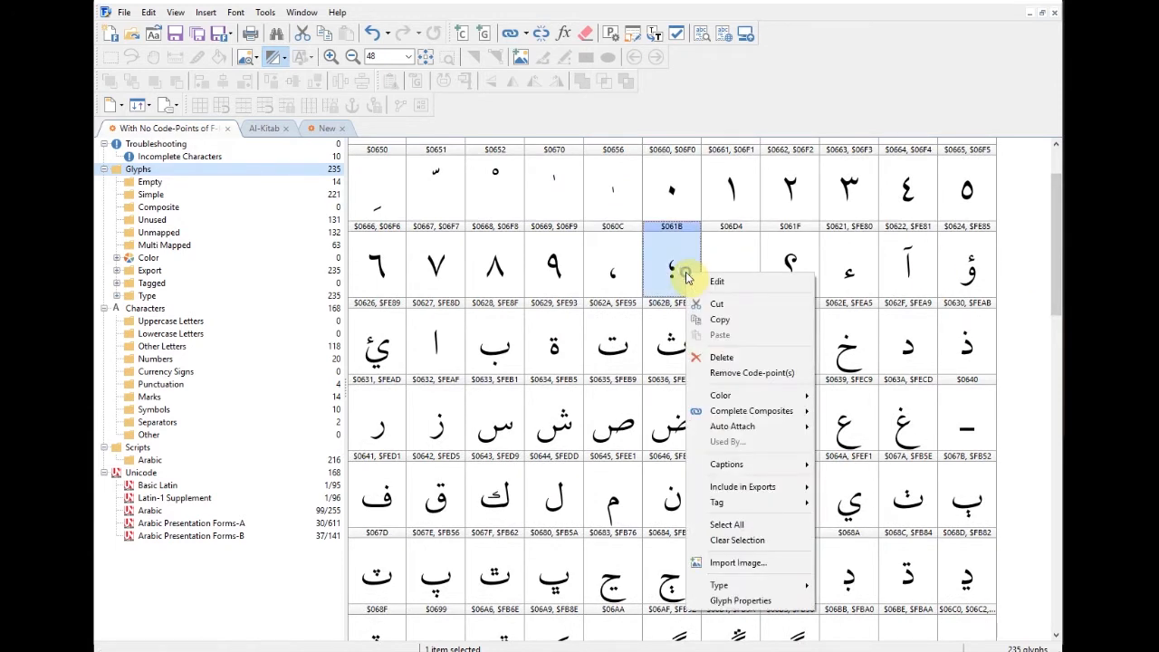
pyautogui.click(741, 600)
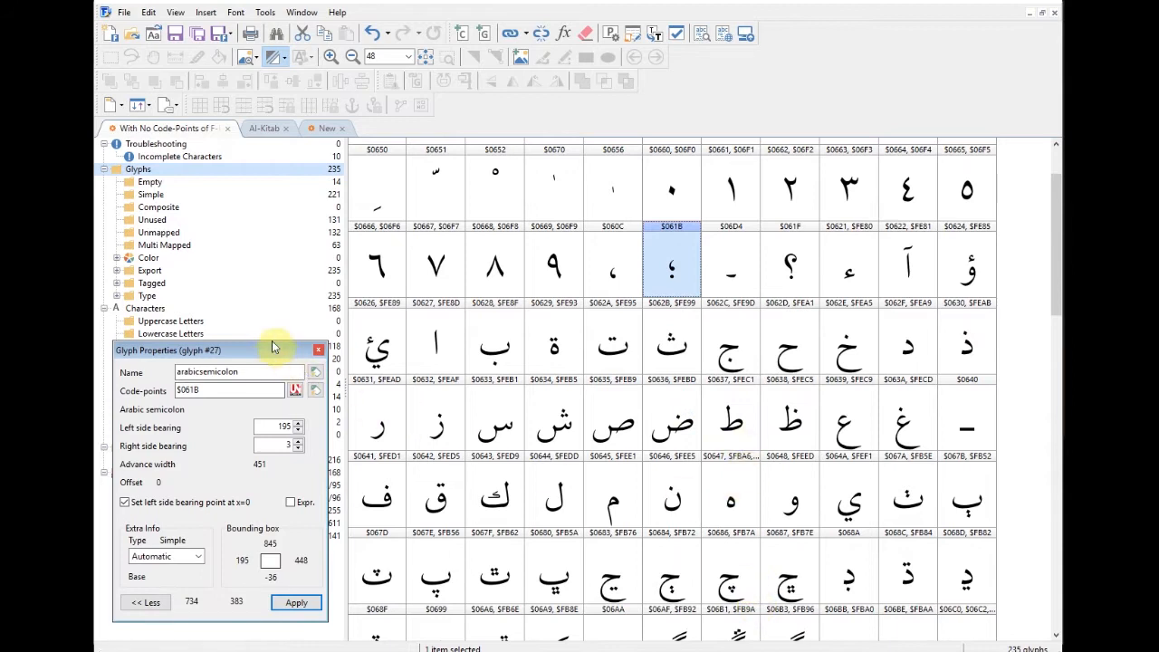
# Step: Show beh-arab's properties and select its code-points $0628 and $FE8F
pyautogui.click(506, 354)
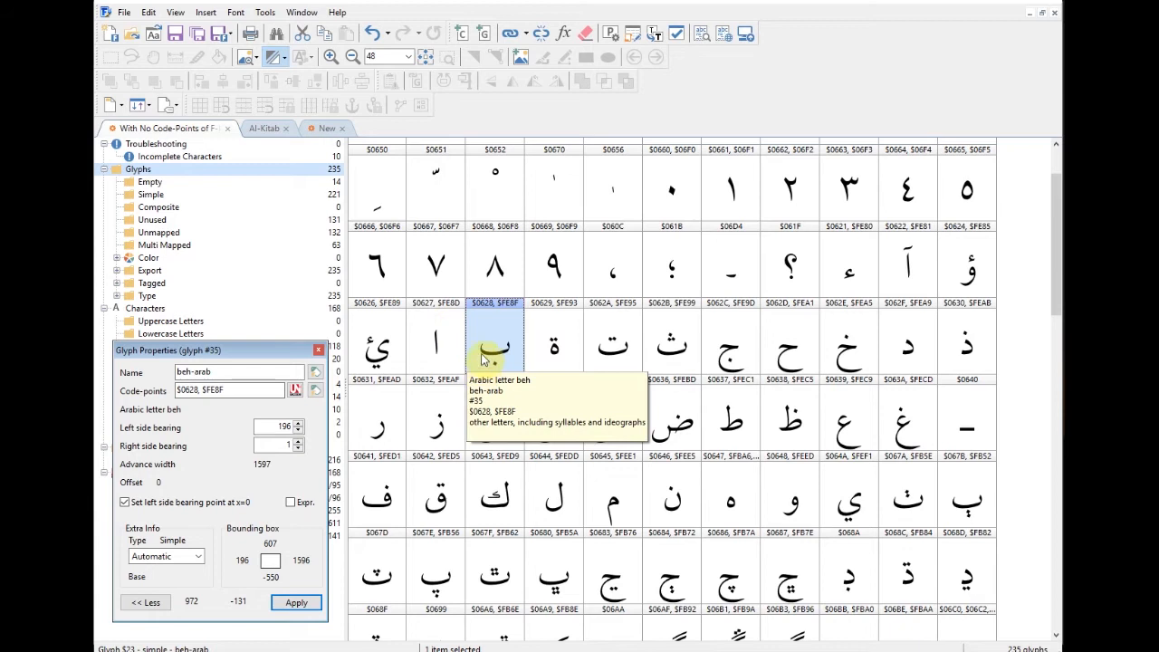
pyautogui.moveTo(202, 391); pyautogui.dragTo(161, 390)
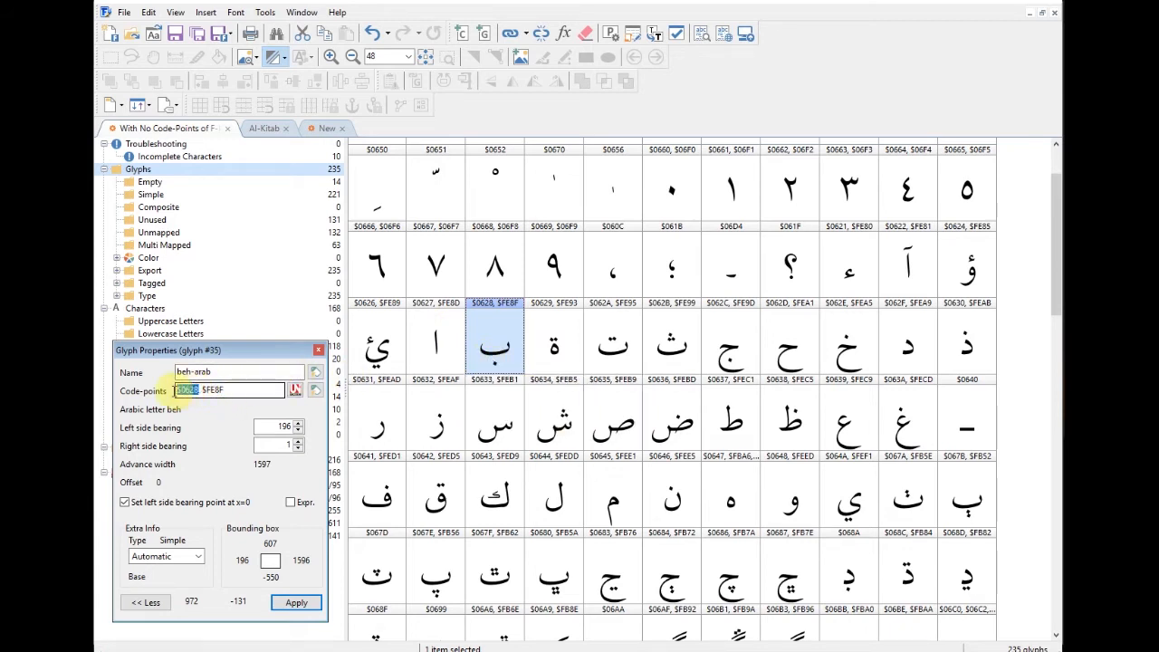
pyautogui.click(496, 345)
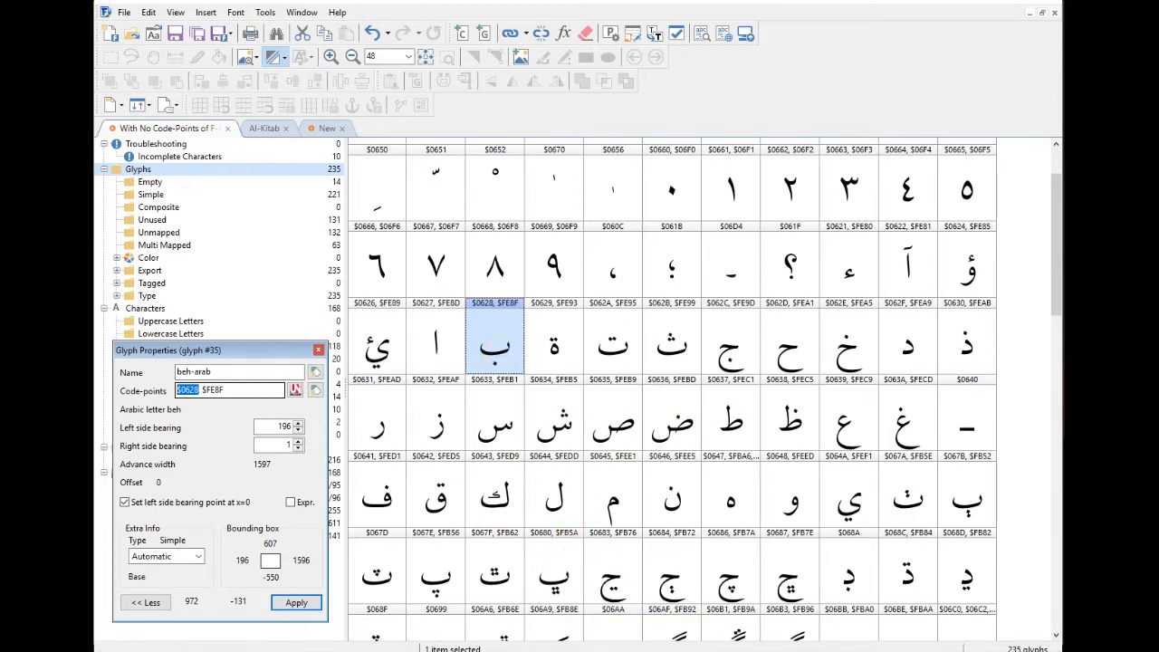
# Step: Bring up the Basic Shapes for Font Design PDF in Acrobat Reader
pyautogui.moveTo(463, 651)
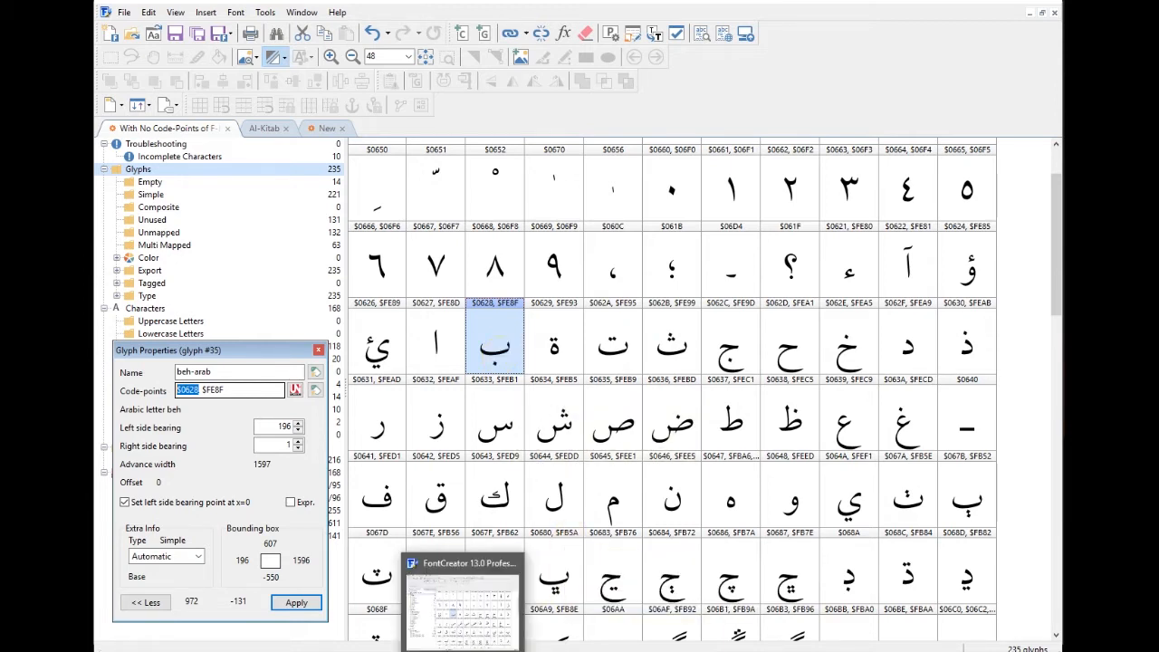
pyautogui.moveTo(500, 651)
pyautogui.click(722, 626)
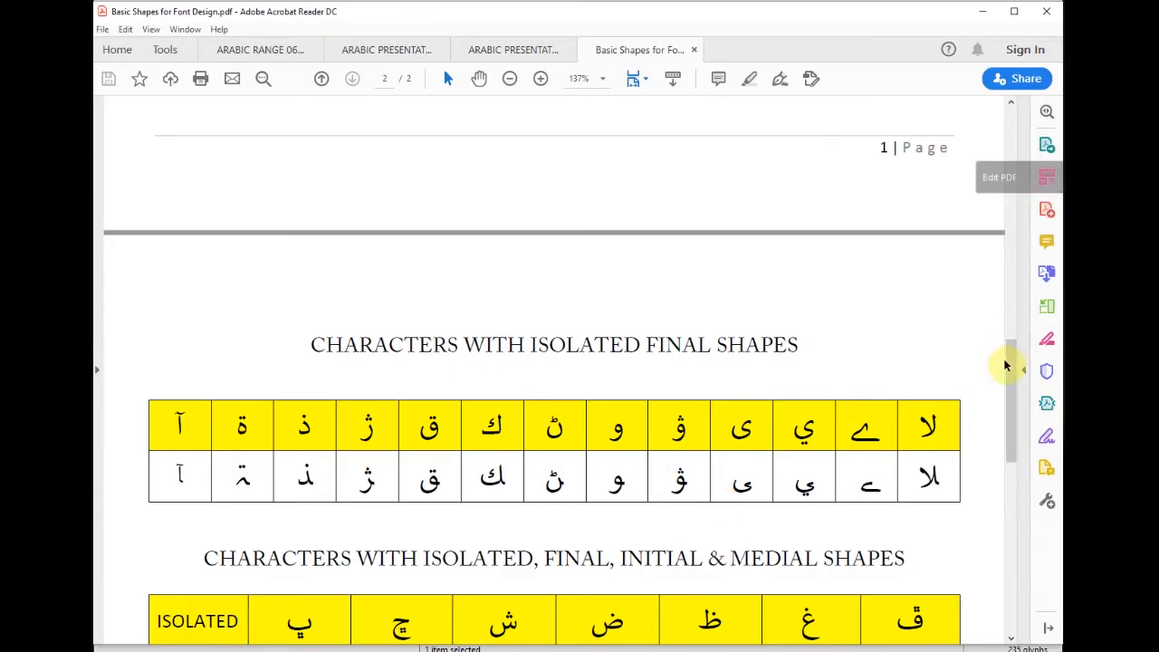
pyautogui.moveTo(1012, 369); pyautogui.dragTo(1011, 417)
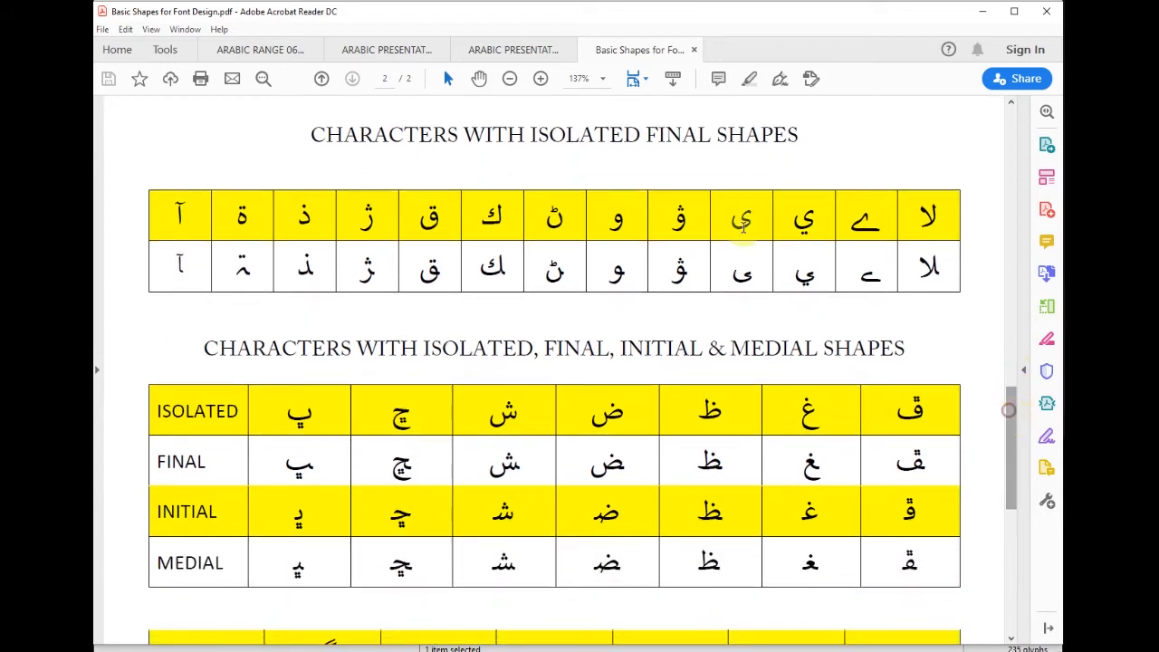
# Step: Compare the isolated and final forms of alef madda and ژ in the tables
pyautogui.moveTo(178, 214); pyautogui.dragTo(184, 217)
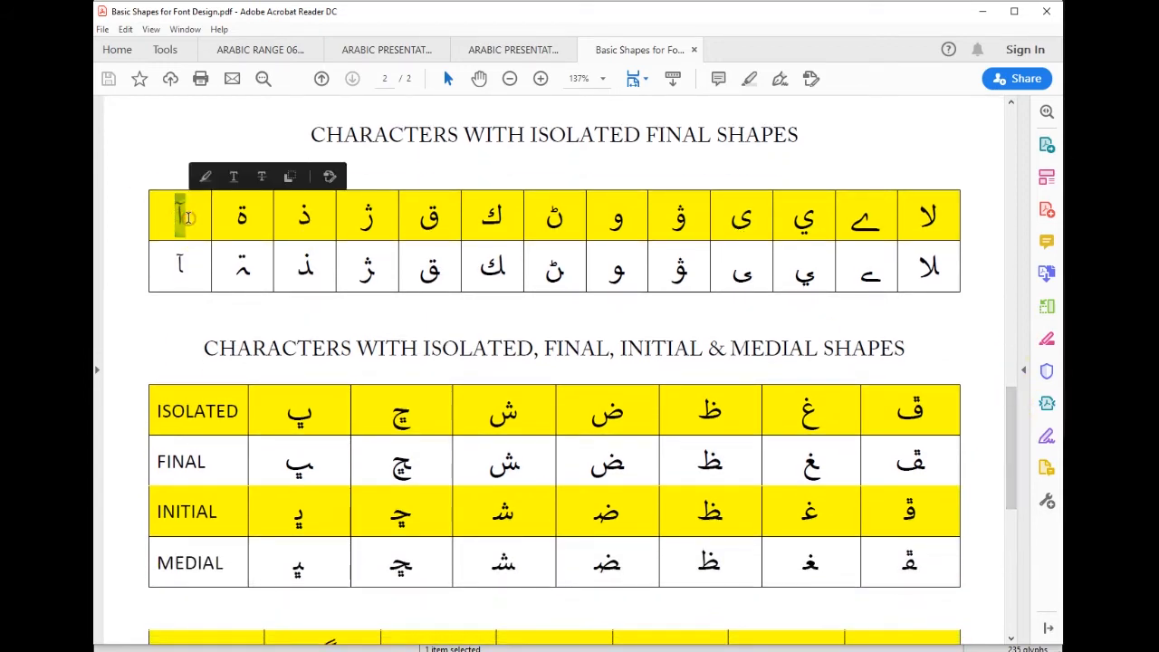
pyautogui.moveTo(175, 257); pyautogui.dragTo(186, 268)
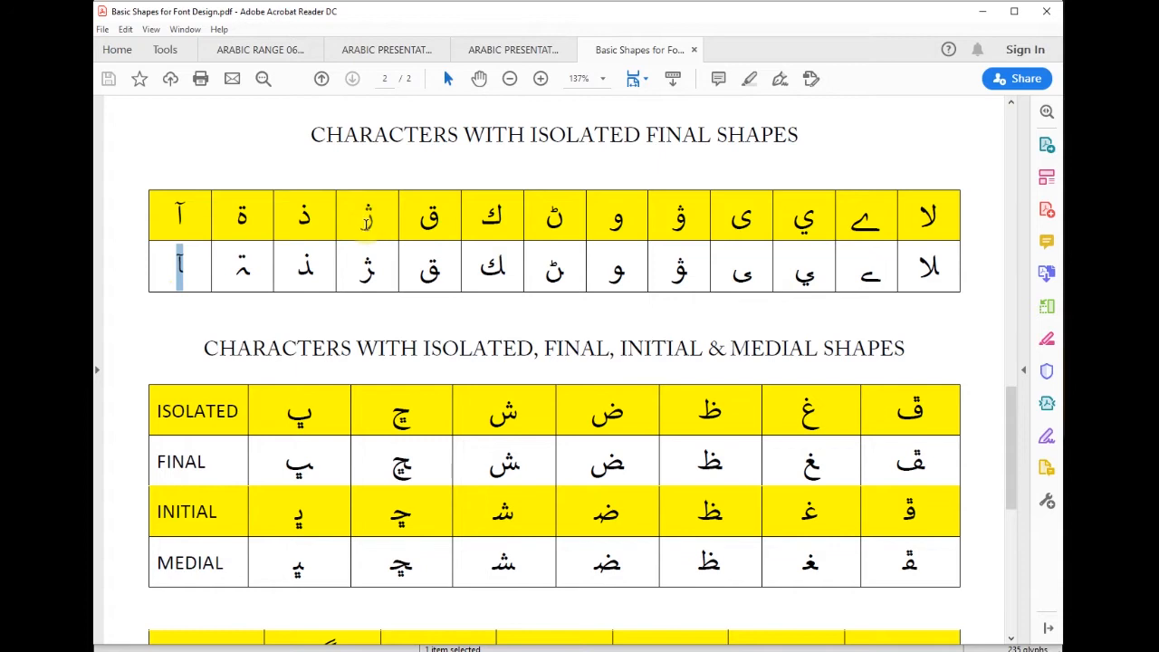
pyautogui.moveTo(367, 224); pyautogui.dragTo(369, 230)
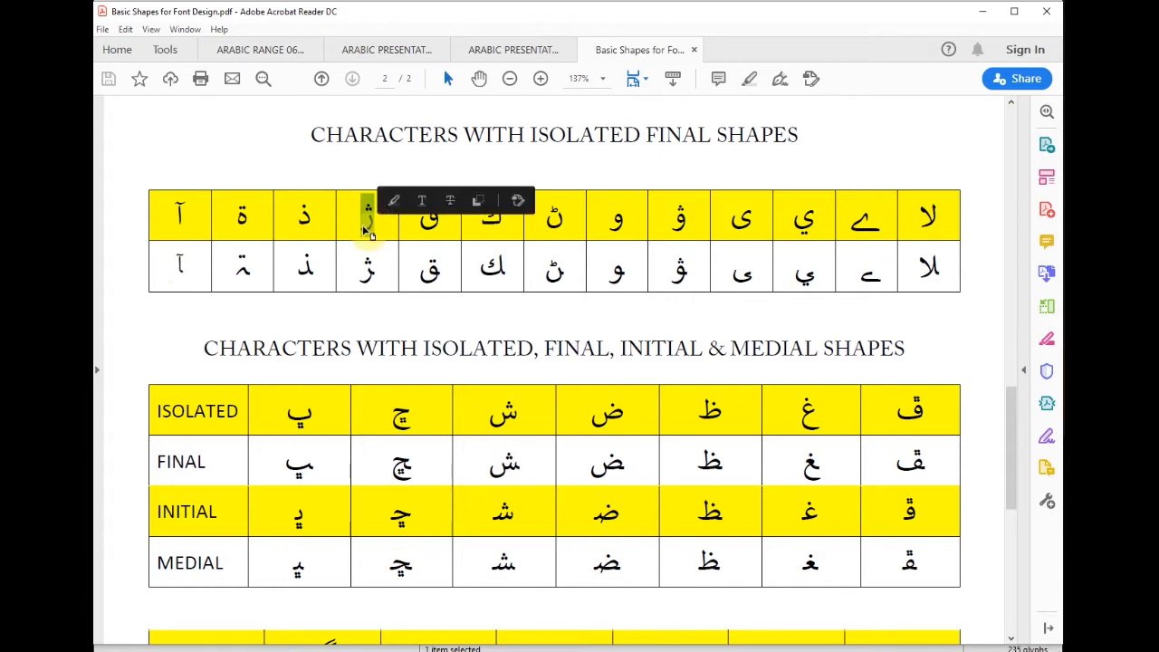
pyautogui.click(365, 225)
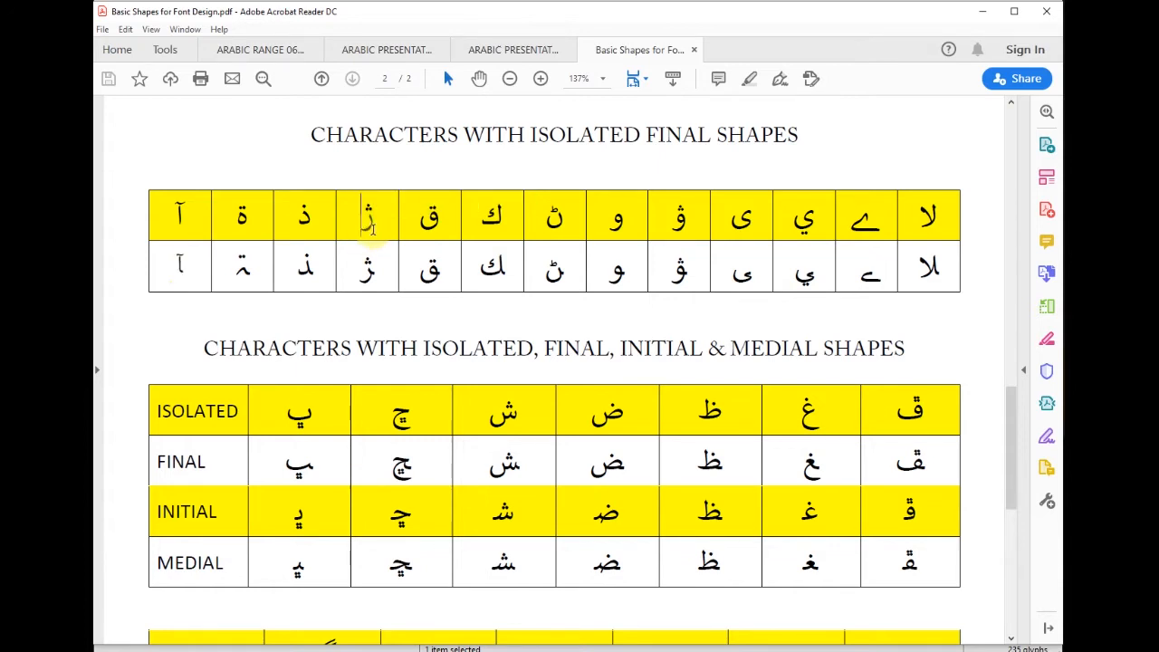
pyautogui.moveTo(360, 271); pyautogui.dragTo(372, 277)
pyautogui.click(369, 278)
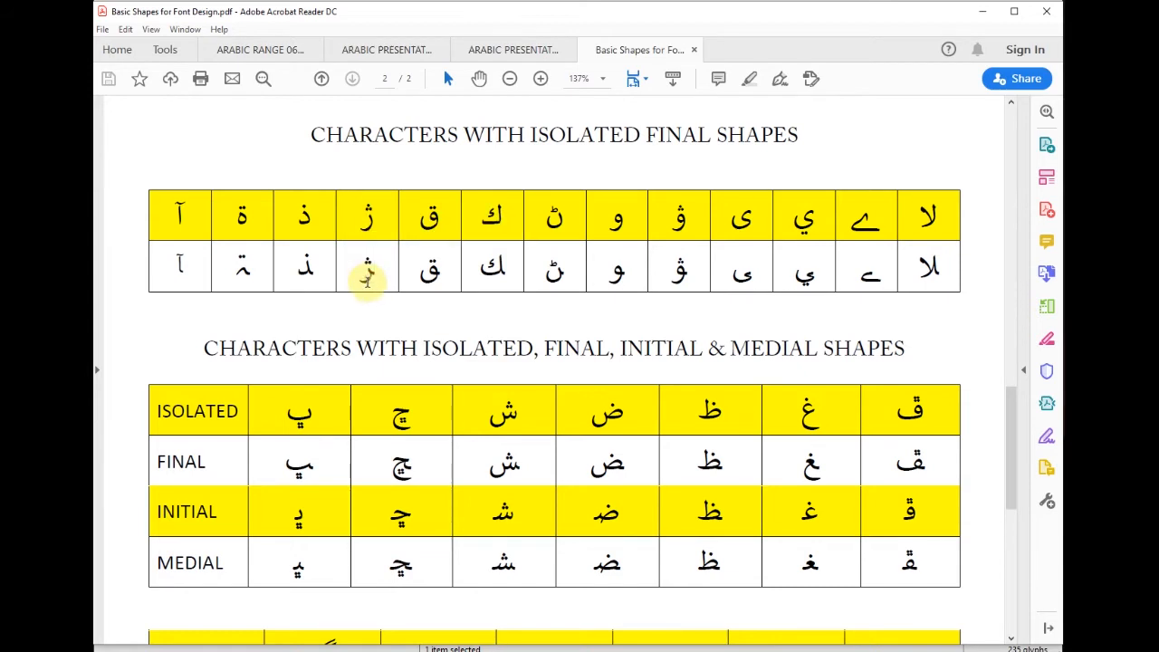
# Step: Scroll further down the Basic Shapes tables, then switch to the Arabic Range 0600–06FF chart
pyautogui.scroll(-3, 213, 421)
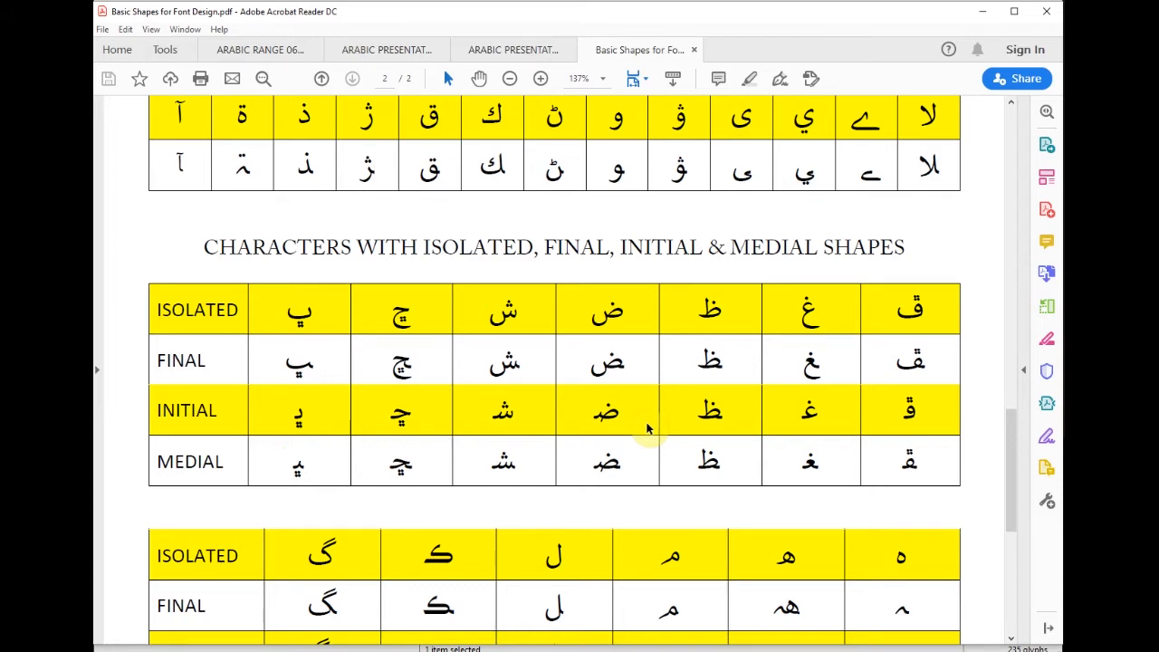
pyautogui.scroll(-3, 625, 403)
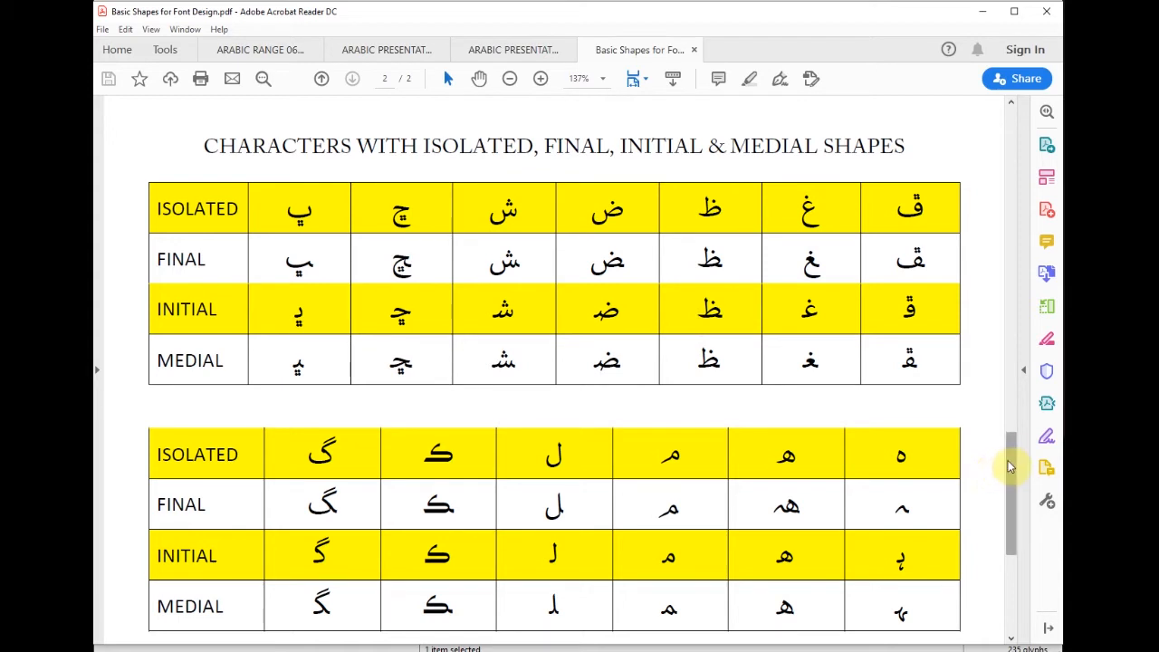
pyautogui.moveTo(1012, 469); pyautogui.dragTo(991, 440)
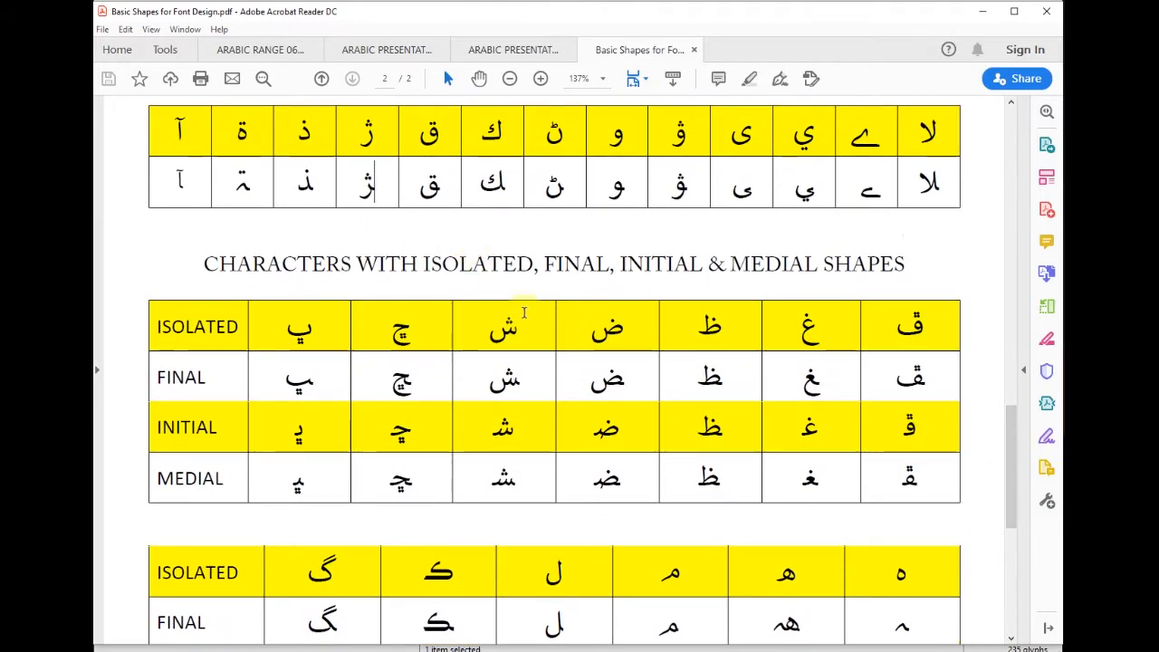
pyautogui.click(244, 53)
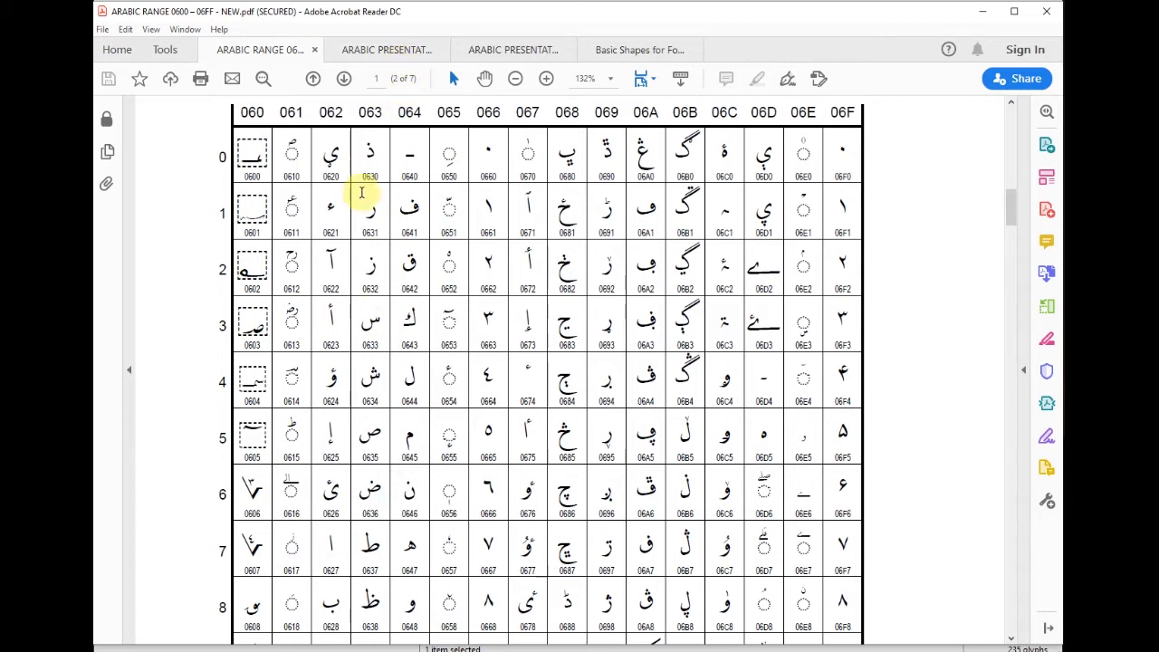
# Step: Scroll the Arabic Range chart and select the alef glyph at 0627
pyautogui.scroll(-2, 385, 272)
pyautogui.scroll(-1, 394, 281)
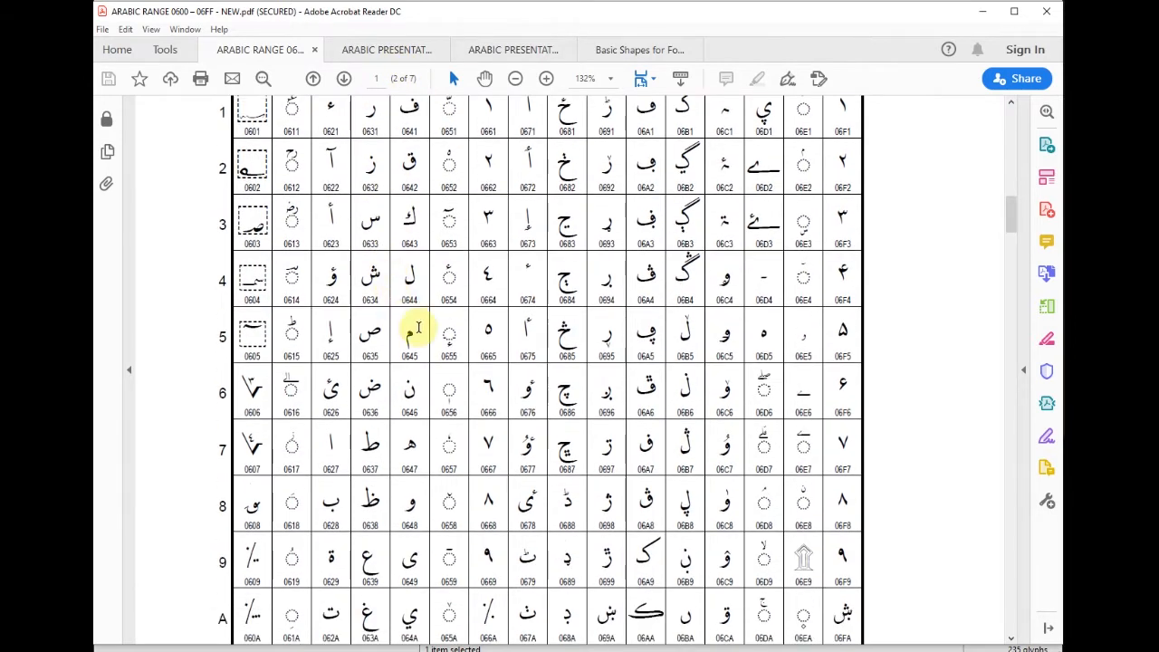
pyautogui.moveTo(323, 472); pyautogui.dragTo(336, 445)
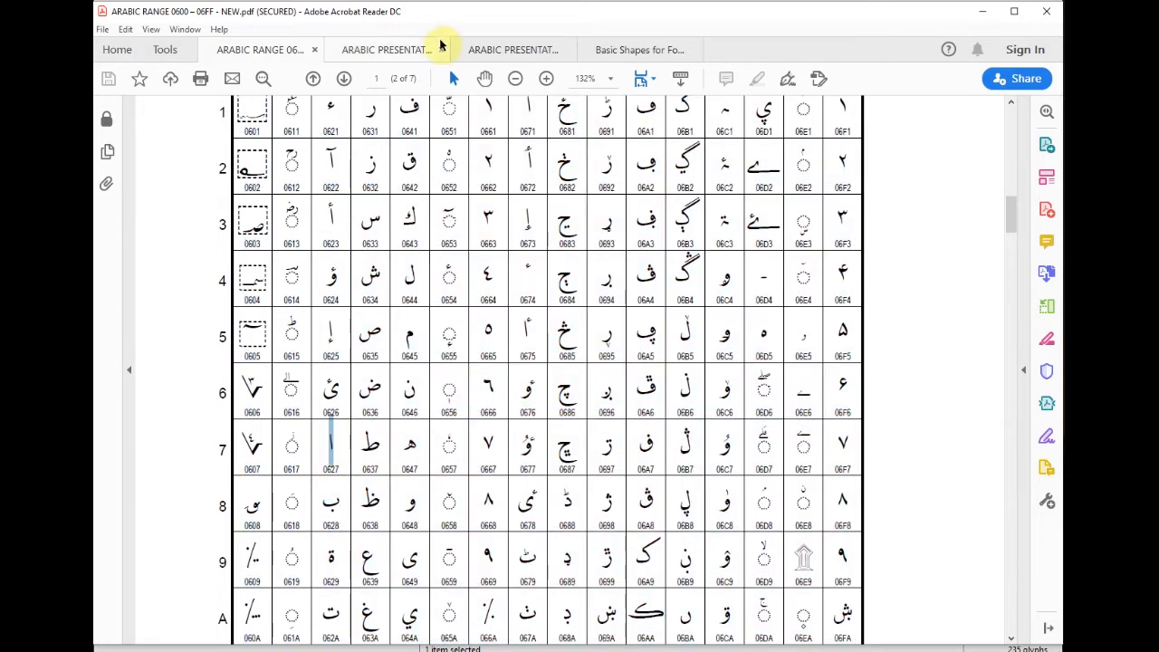
# Step: Review rows 7–E of the Presentation Forms-B chart, then return to FontCreator
pyautogui.click(517, 49)
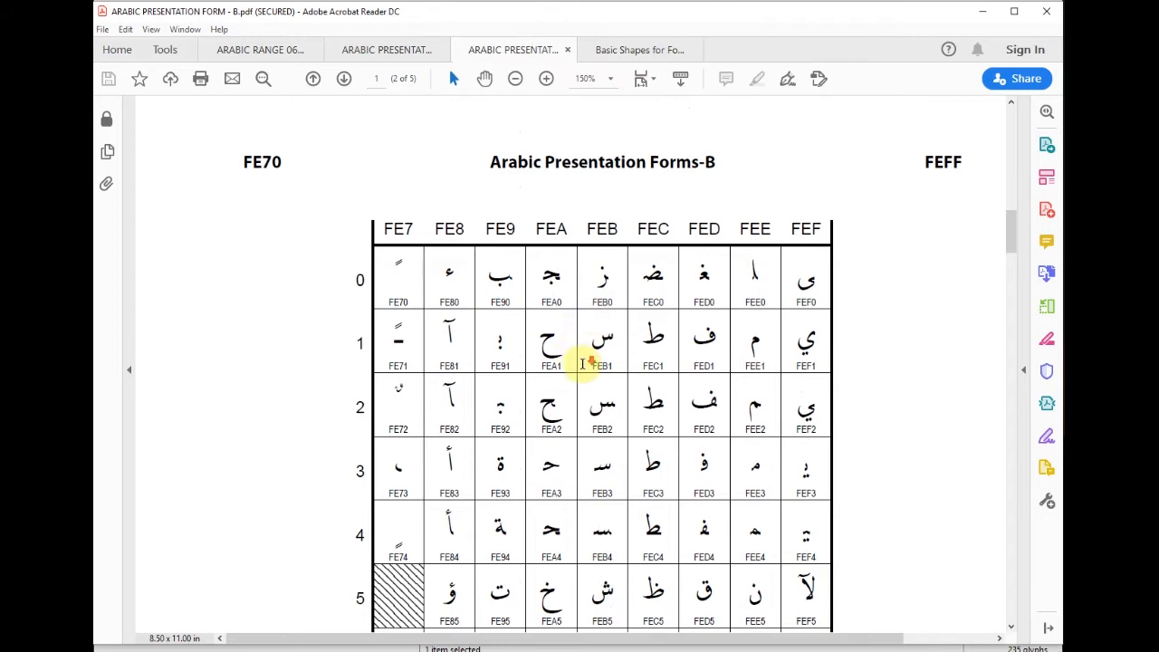
pyautogui.scroll(-3, 587, 364)
pyautogui.scroll(-1, 584, 366)
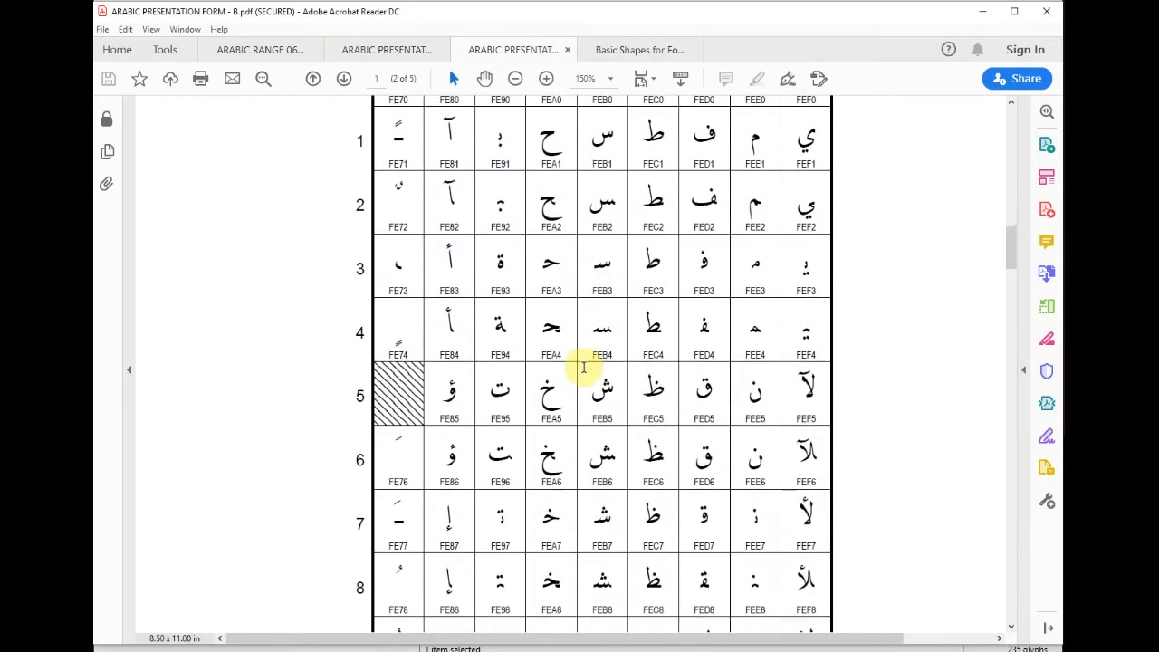
pyautogui.scroll(2, 584, 366)
pyautogui.scroll(-5, 584, 366)
pyautogui.scroll(-6, 585, 366)
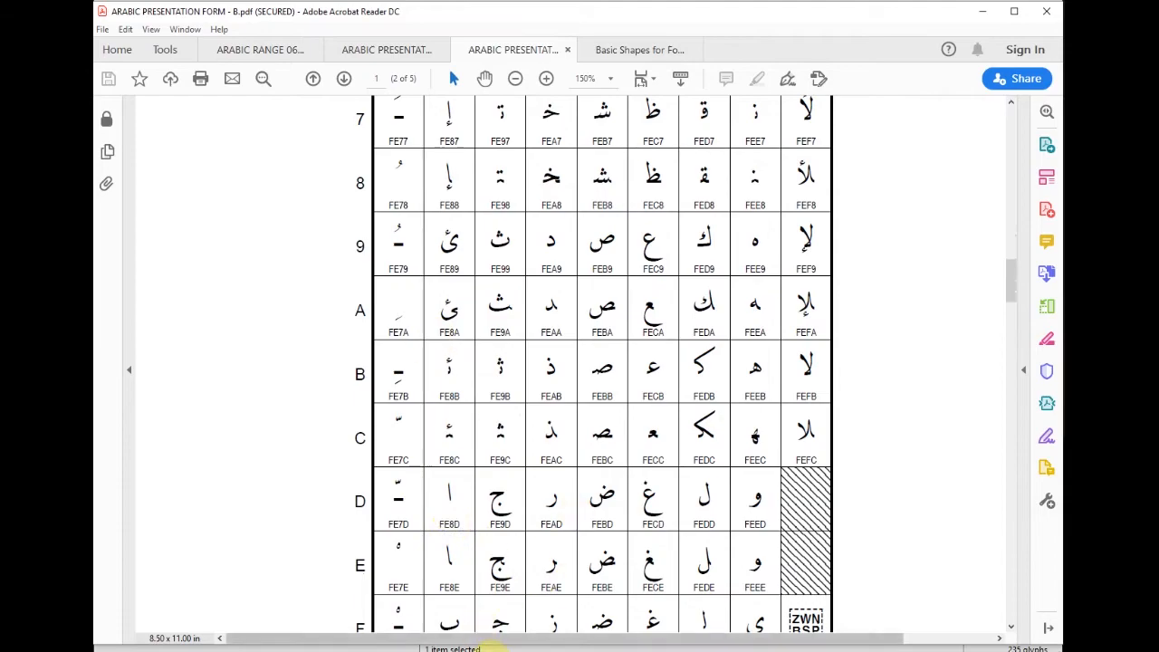
pyautogui.click(493, 651)
pyautogui.click(433, 346)
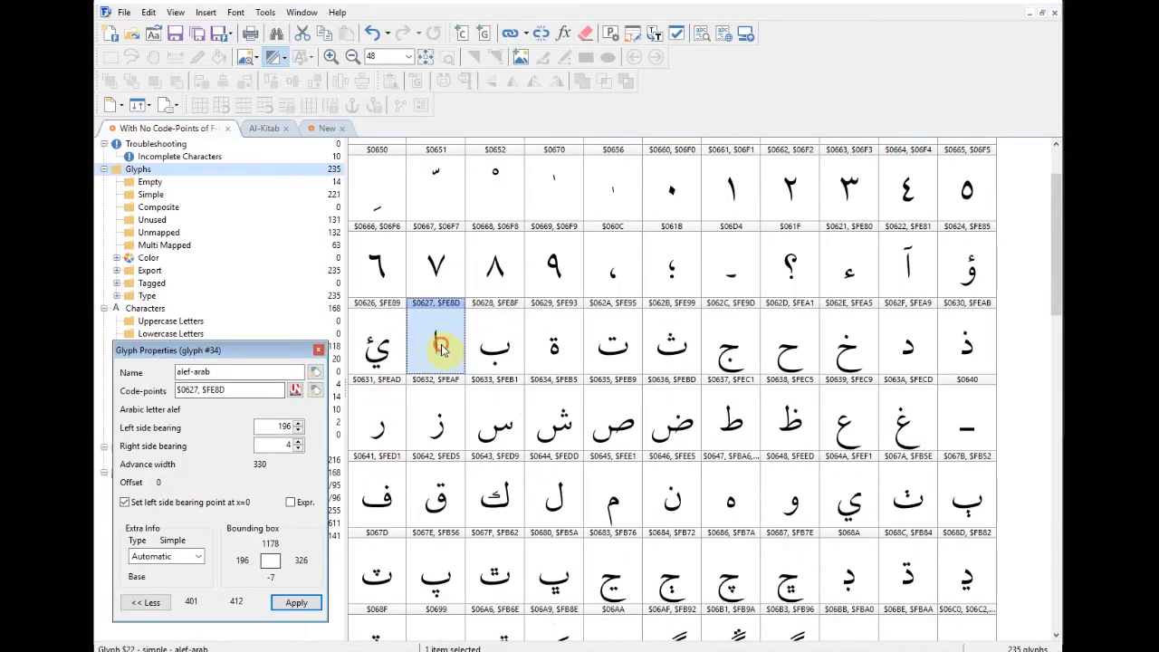
pyautogui.moveTo(199, 389); pyautogui.dragTo(154, 395)
pyautogui.click(226, 391)
pyautogui.click(231, 390)
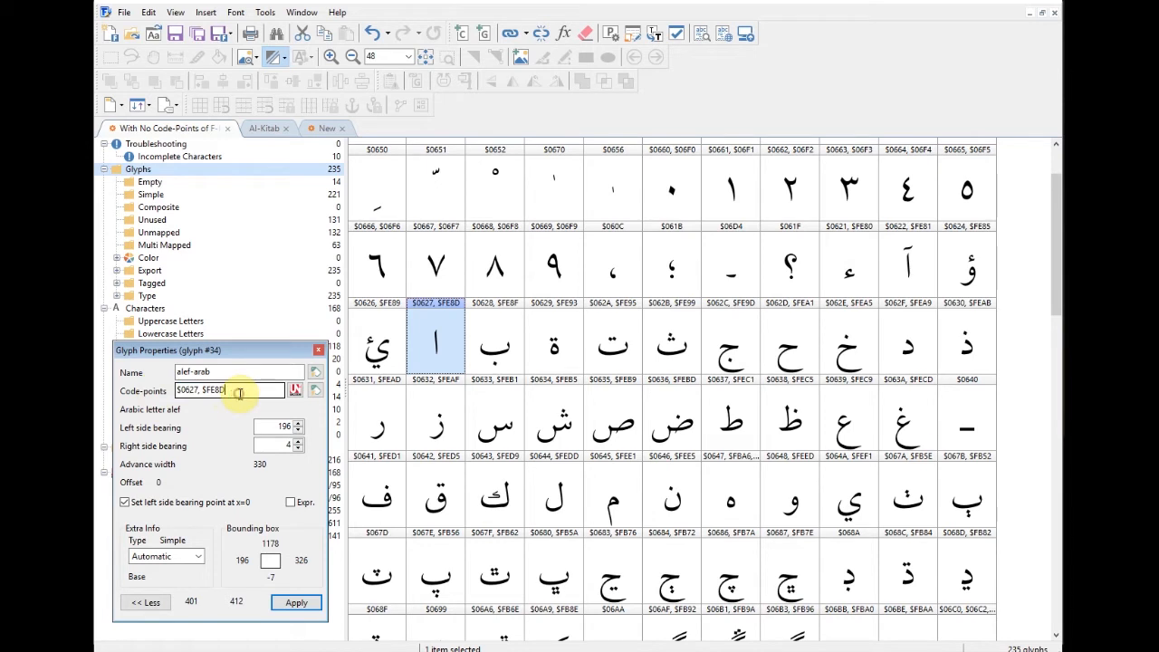
pyautogui.moveTo(1056, 279); pyautogui.dragTo(1054, 375)
pyautogui.click(505, 391)
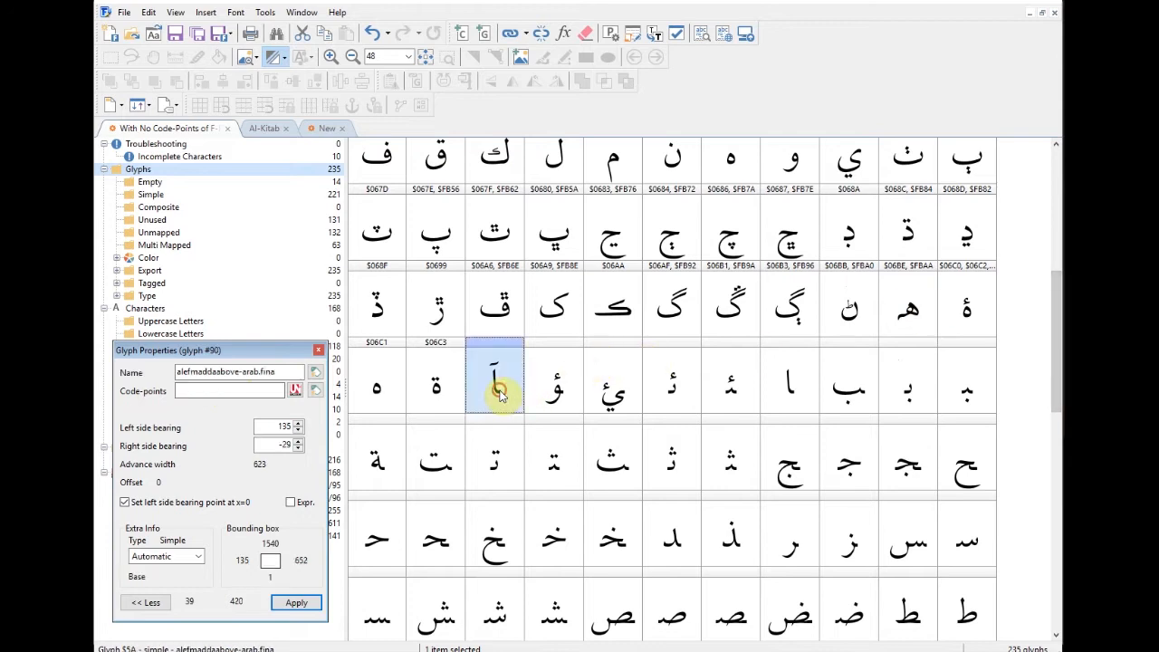
pyautogui.click(553, 391)
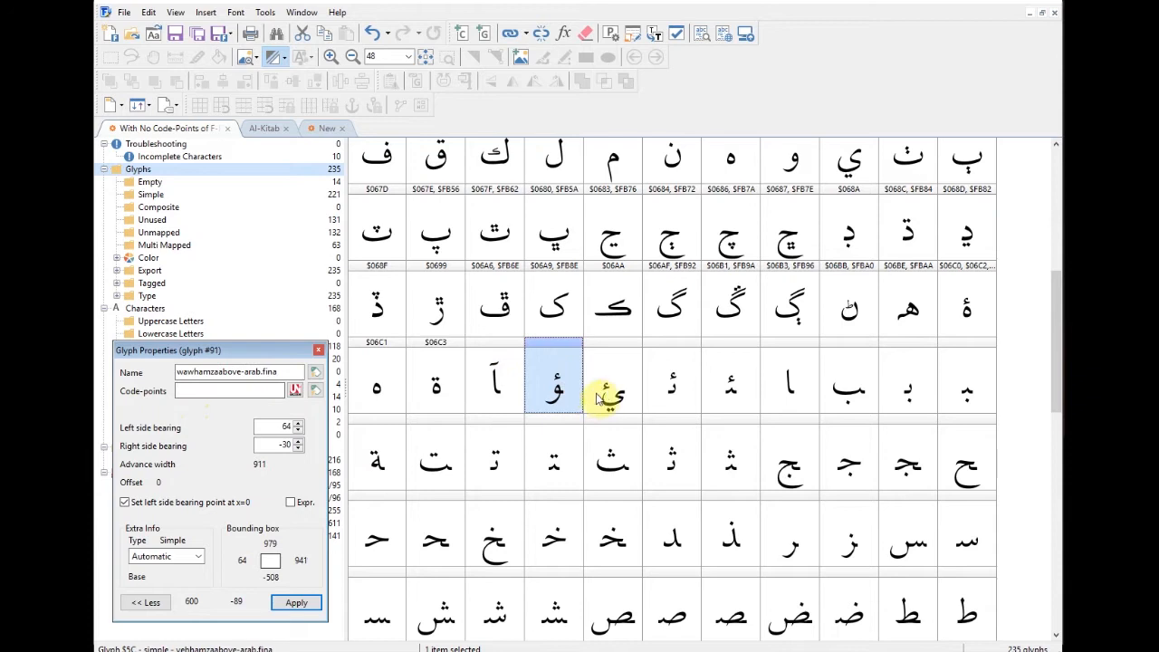
pyautogui.click(605, 396)
pyautogui.click(675, 396)
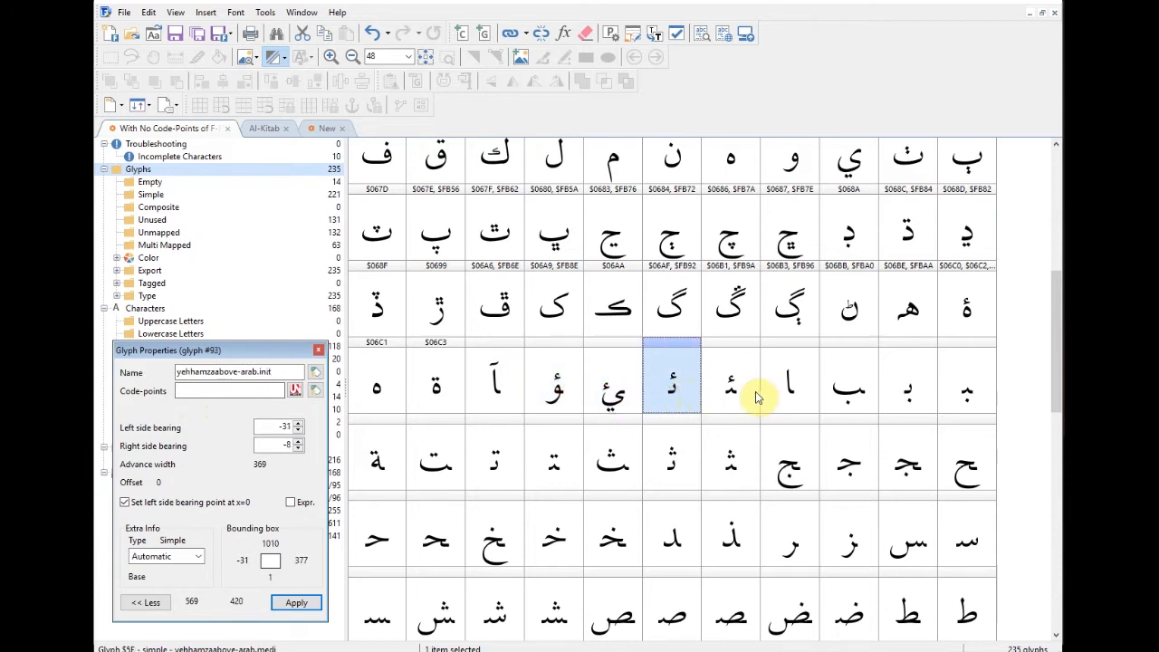
pyautogui.moveTo(1057, 364); pyautogui.dragTo(1058, 457)
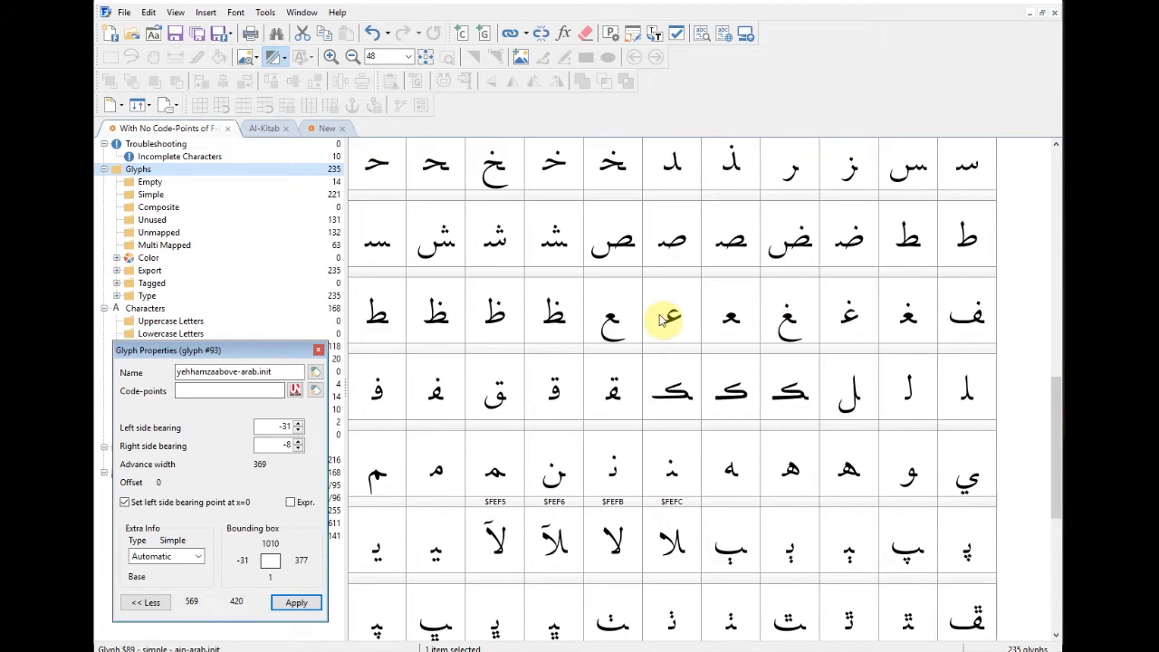
pyautogui.moveTo(1056, 463); pyautogui.dragTo(1033, 280)
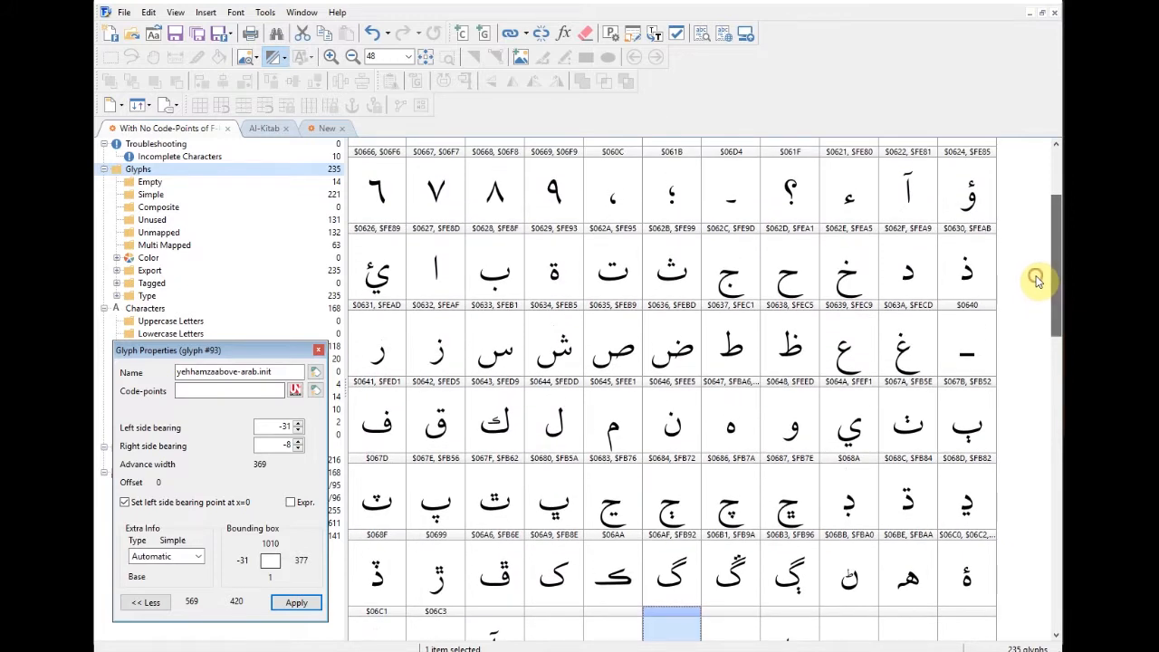
pyautogui.click(679, 365)
# Step: Open dad-arab and set its left and right side bearings to 0, giving advance width 1970
pyautogui.doubleClick(680, 366)
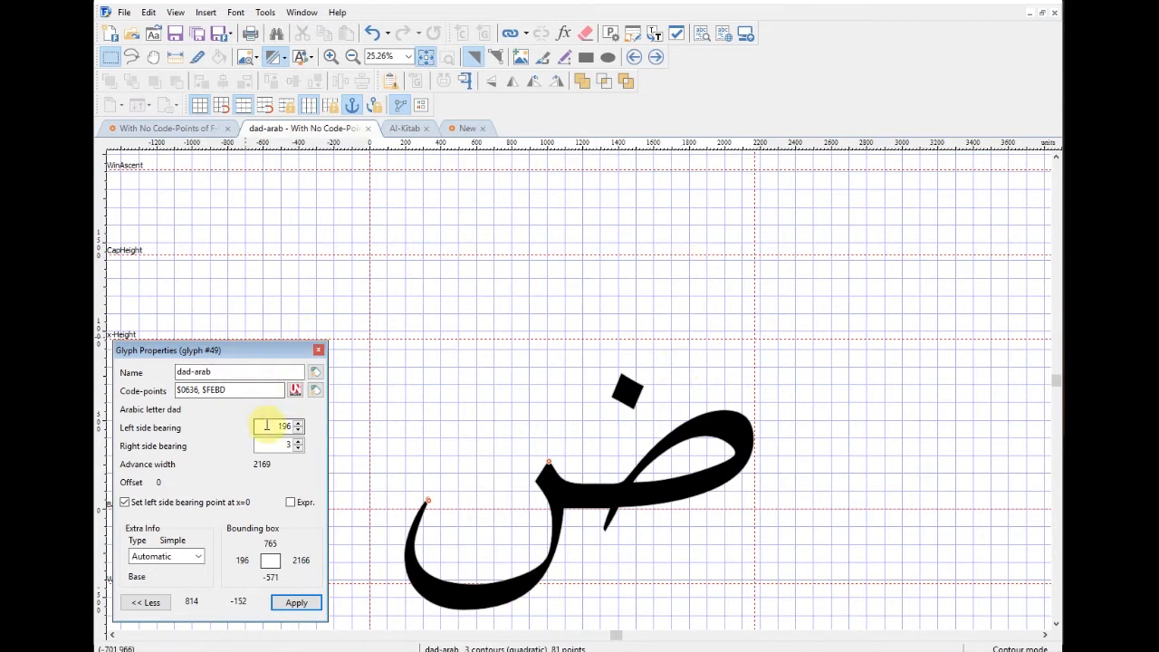
pyautogui.doubleClick(284, 426)
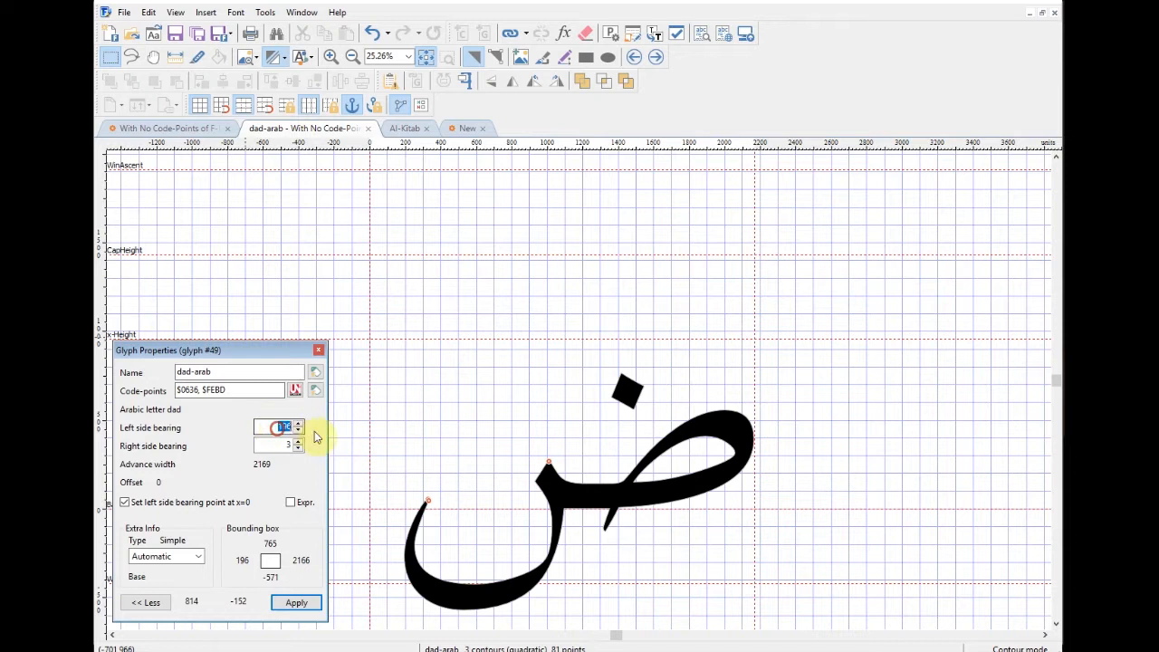
pyautogui.write('0')
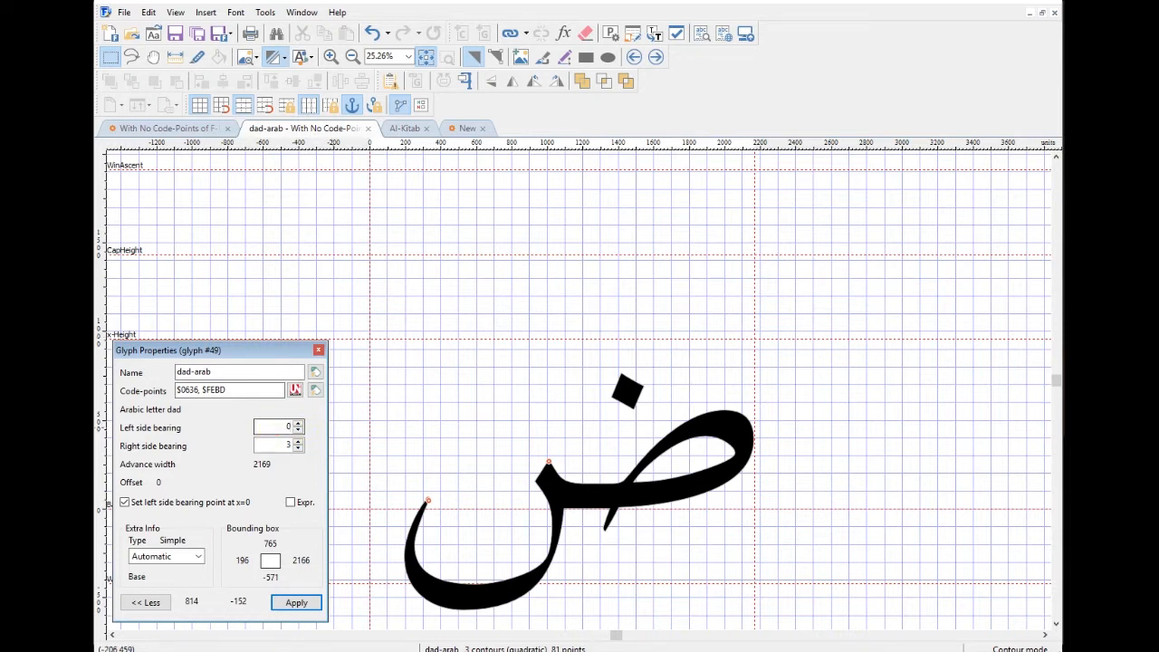
pyautogui.press('Tab')
pyautogui.write('0')
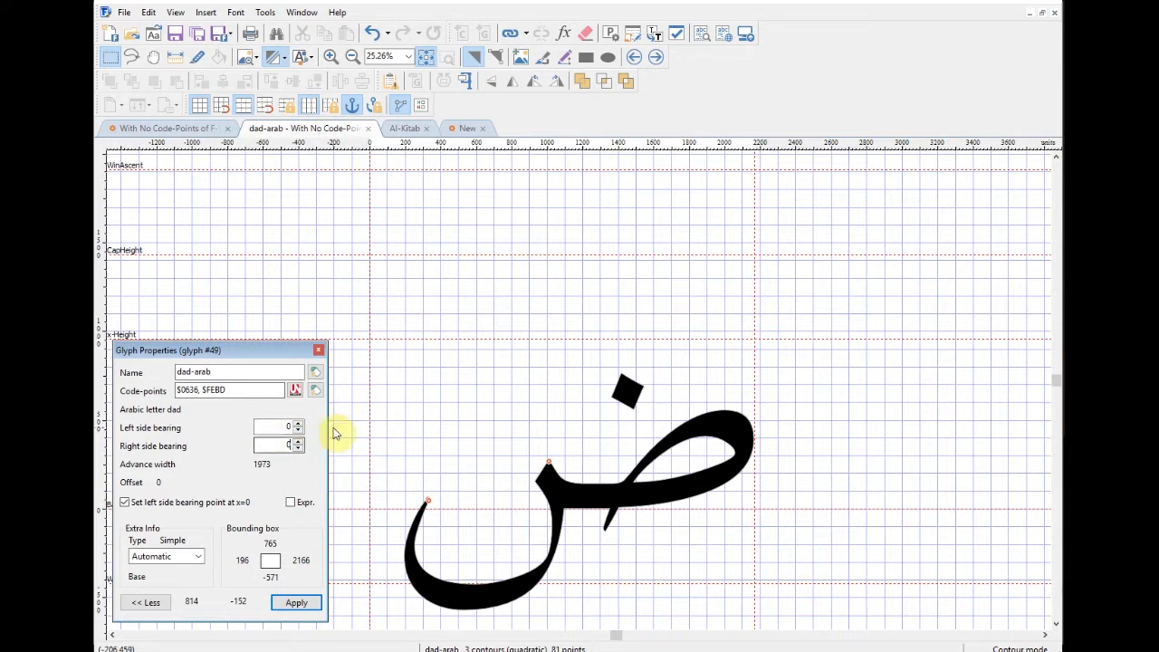
pyautogui.press('Return')
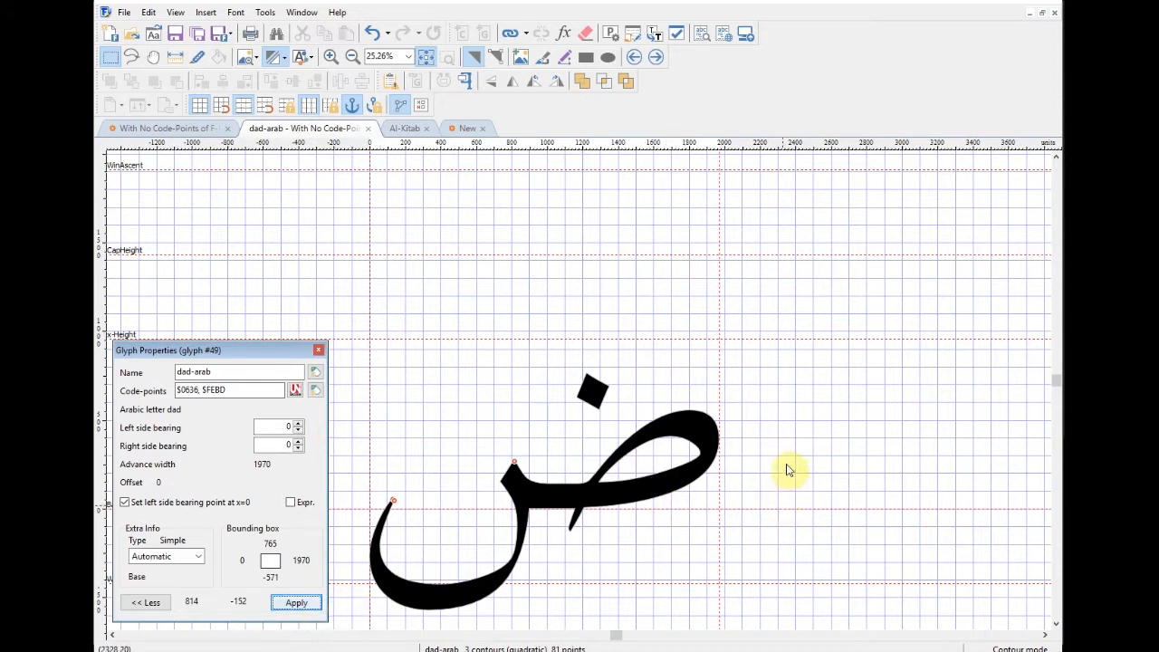
pyautogui.moveTo(788, 494); pyautogui.dragTo(792, 374)
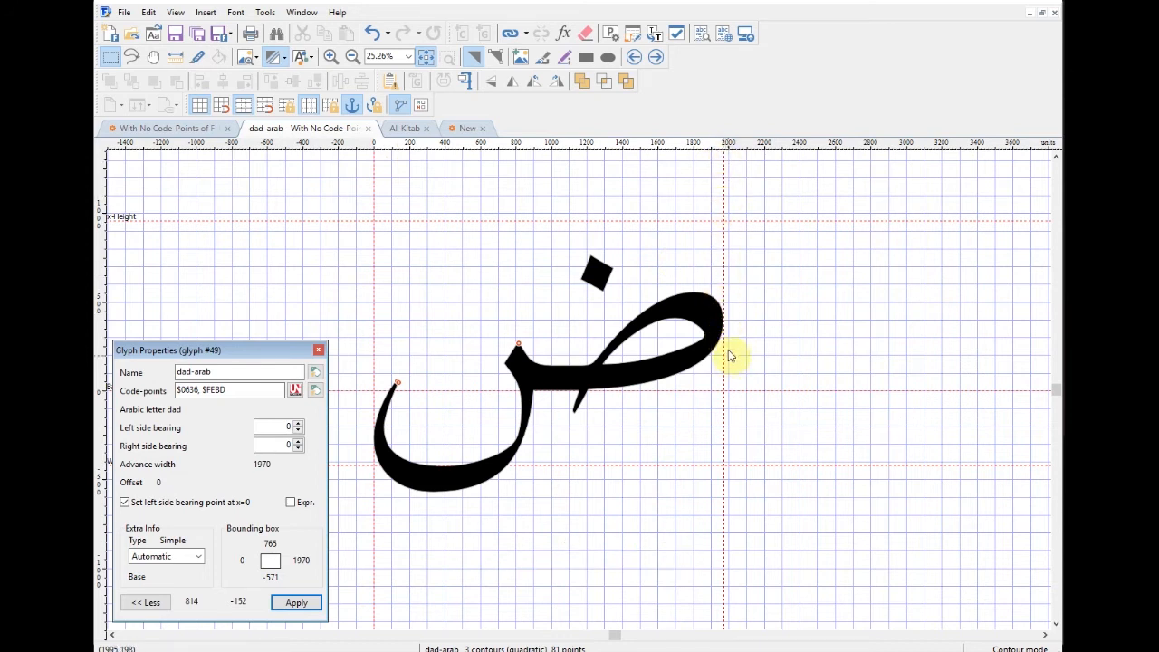
# Step: Open the beh-arab.medi glyph for editing from the font overview
pyautogui.click(187, 132)
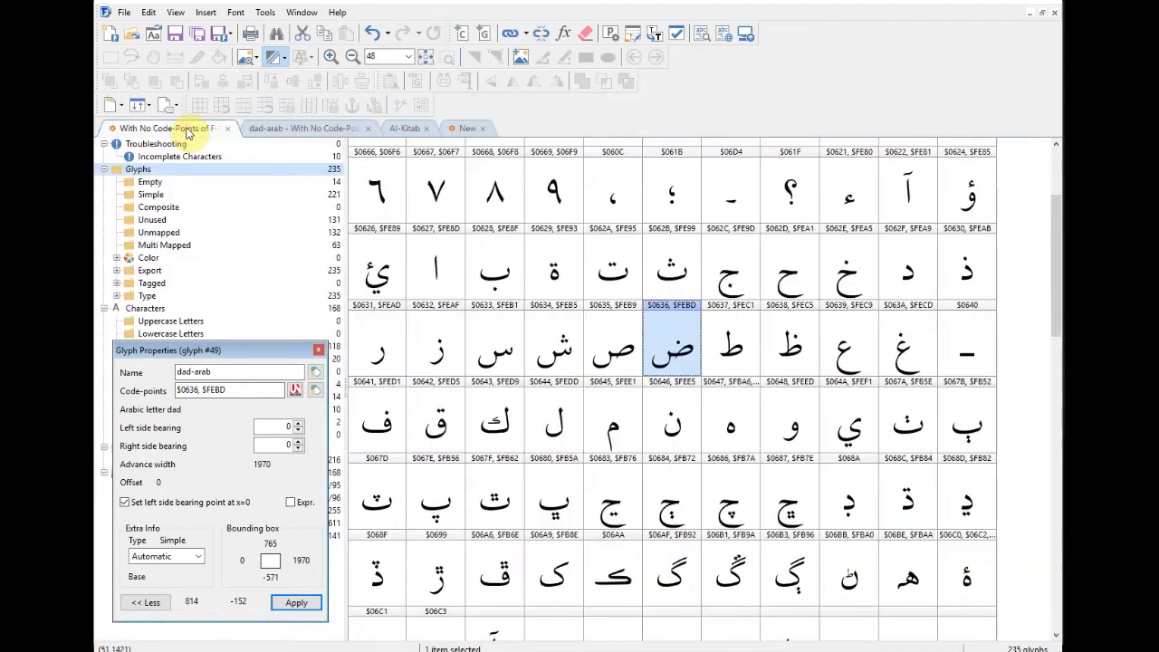
pyautogui.moveTo(1053, 298); pyautogui.dragTo(1050, 388)
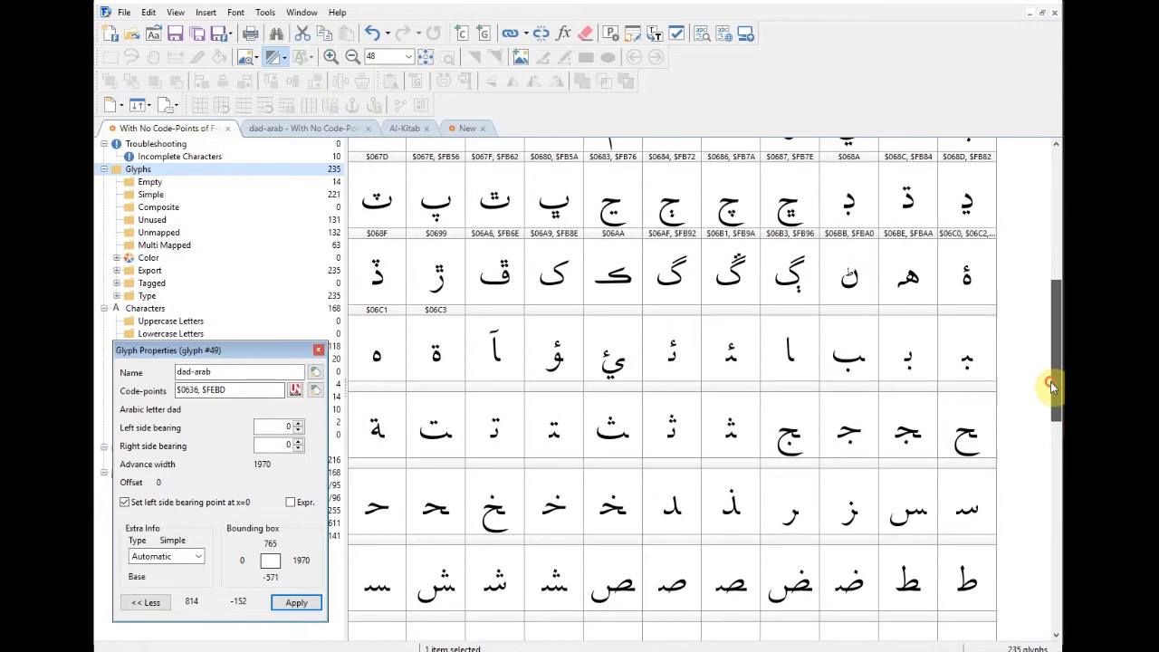
pyautogui.click(968, 369)
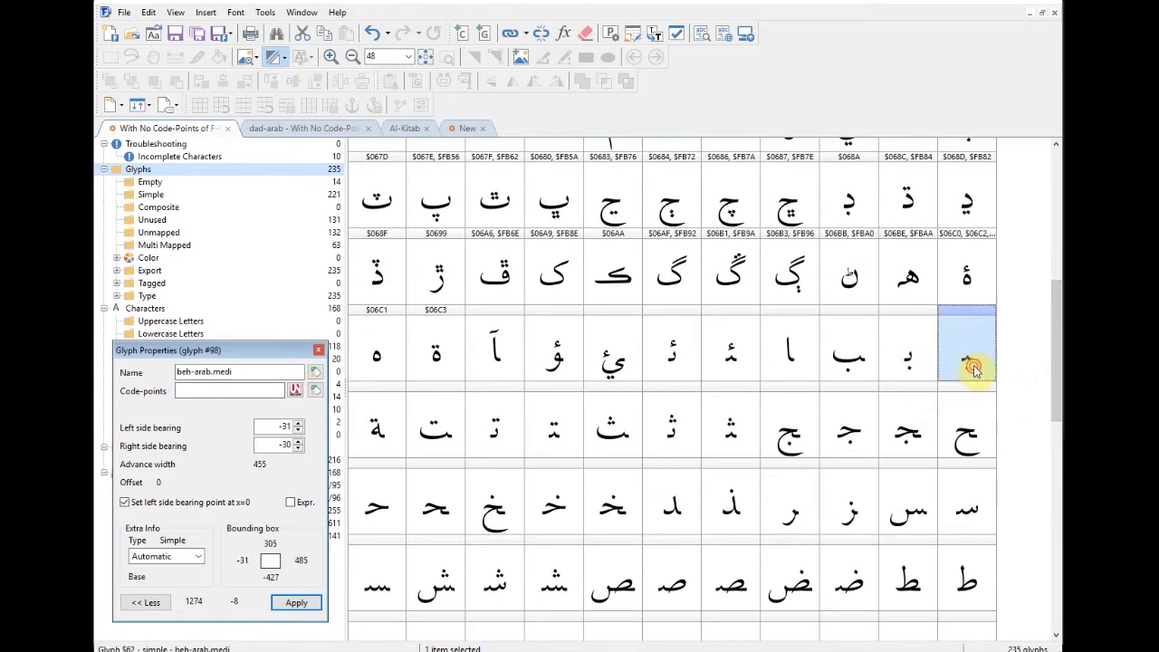
pyautogui.doubleClick(971, 367)
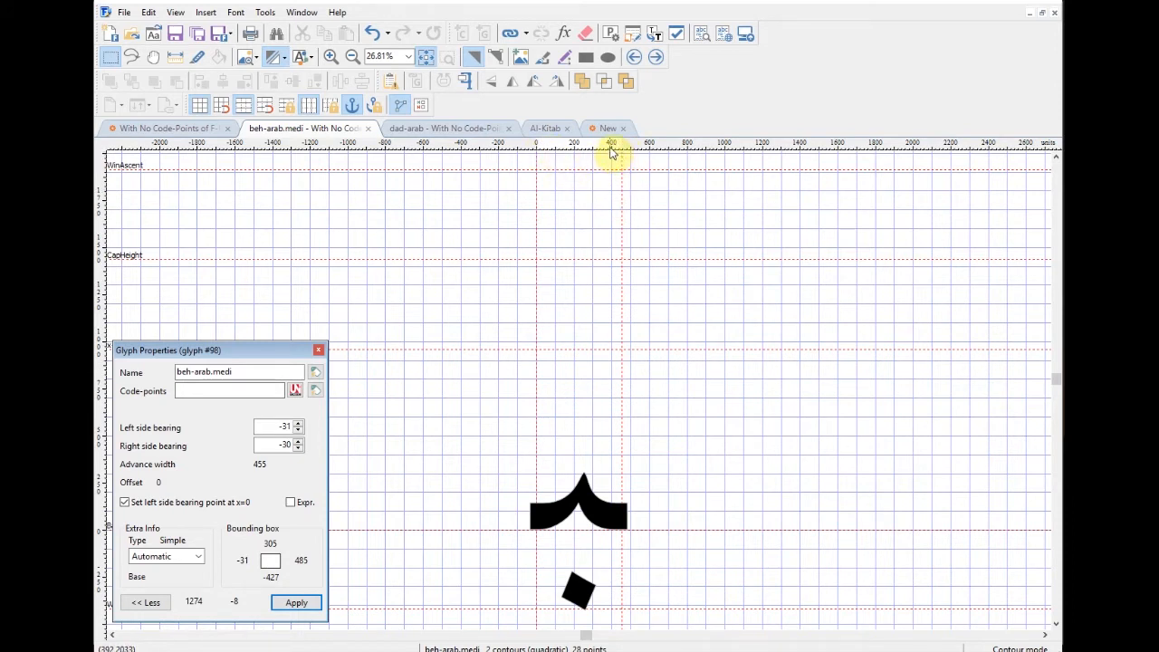
# Step: Look at dad-arab again, then close both the dad-arab and beh-arab.medi editors
pyautogui.click(461, 130)
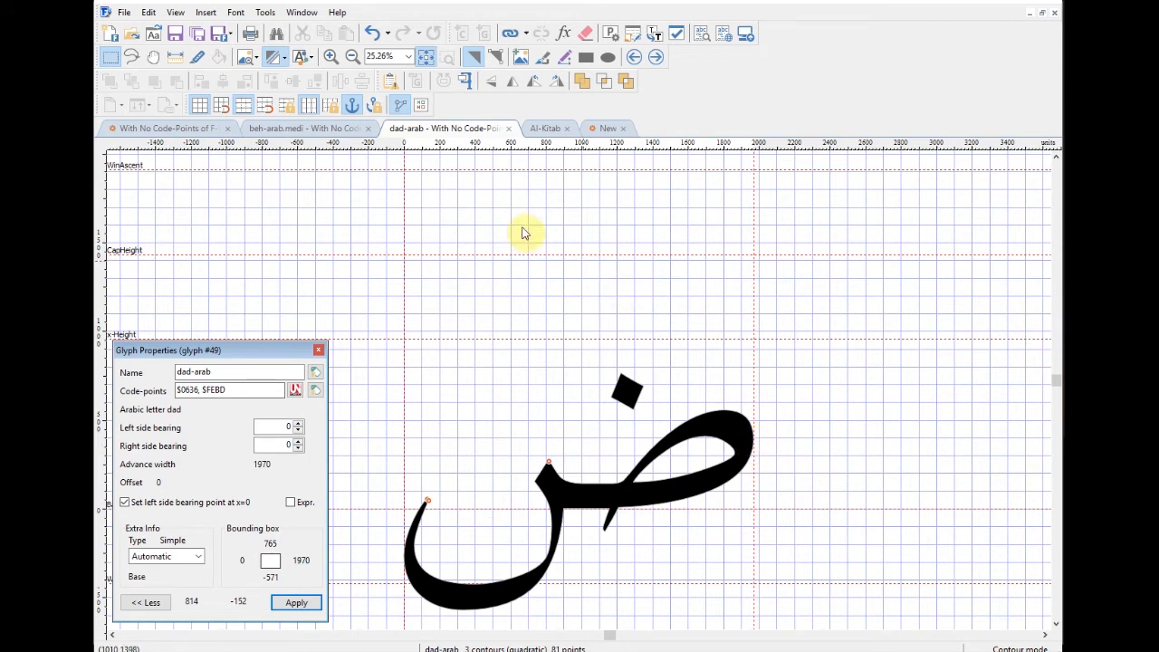
pyautogui.click(509, 129)
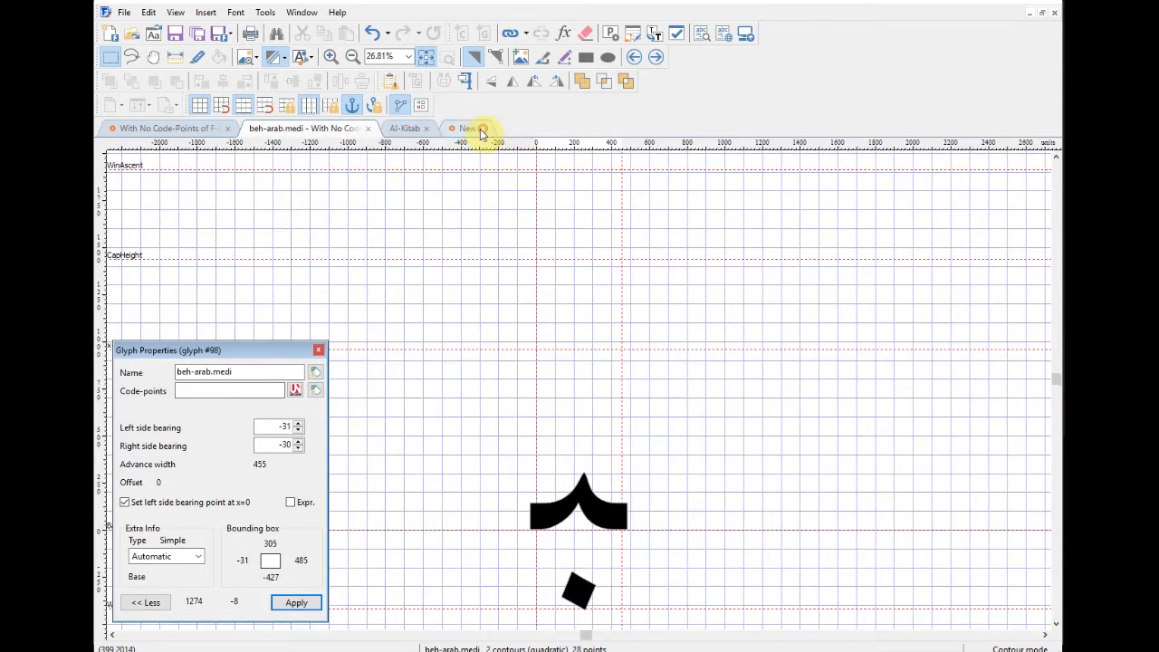
pyautogui.click(368, 129)
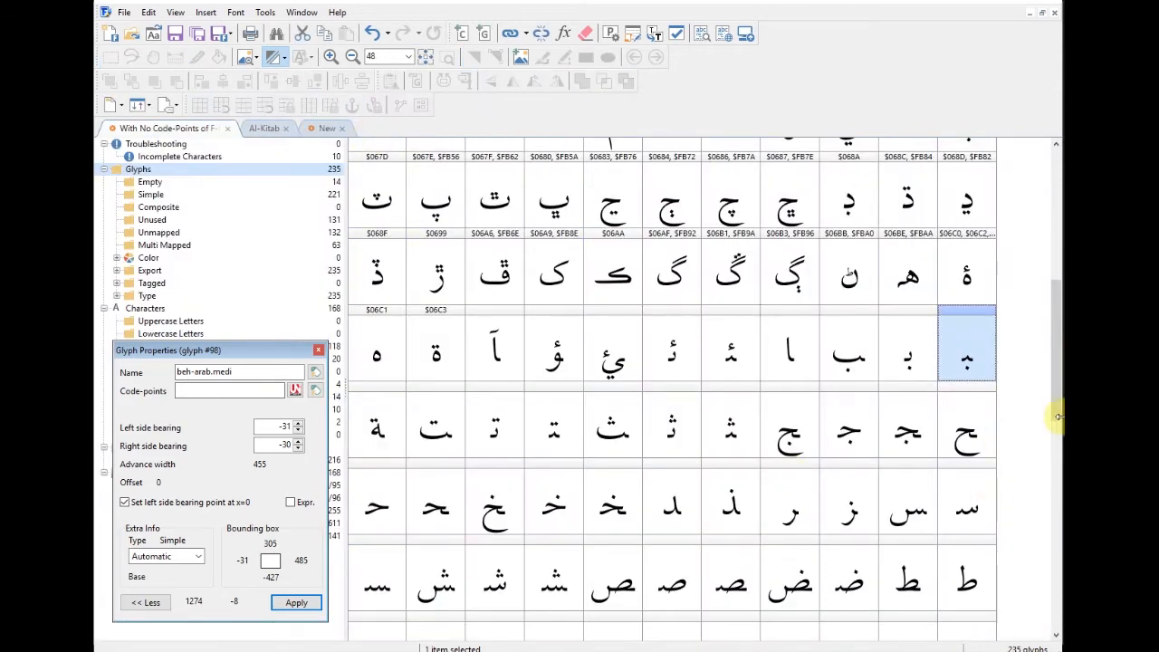
# Step: Inspect the mark glyphs $0610–$0613 and $064B–$064F in the overview
pyautogui.moveTo(1055, 399); pyautogui.dragTo(1042, 268)
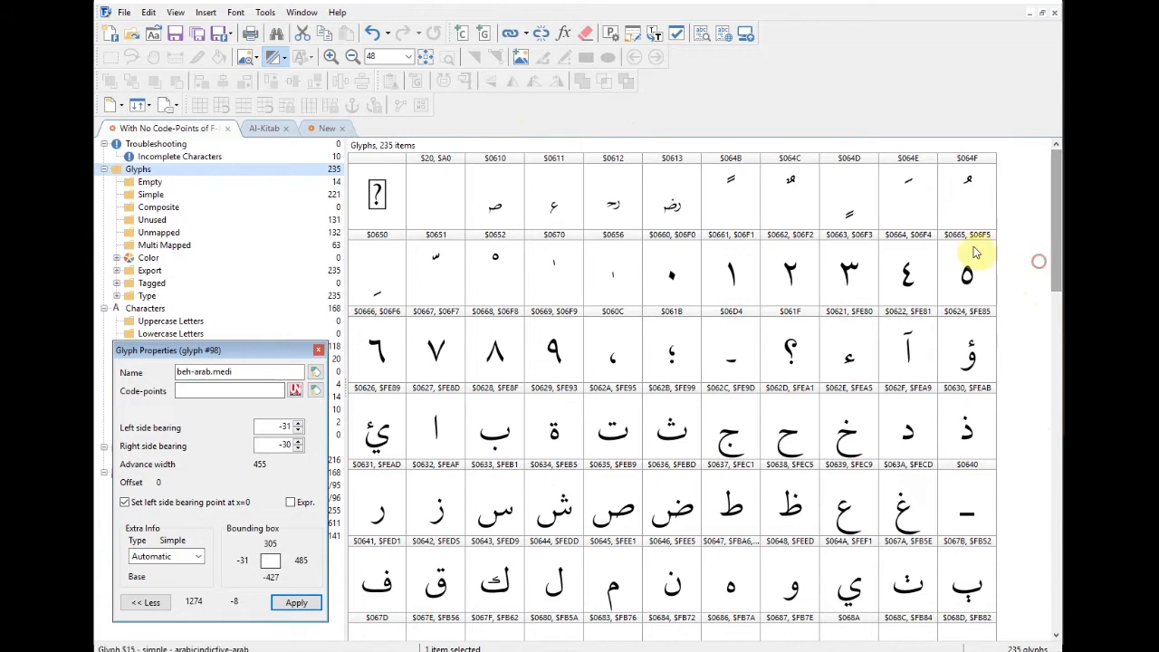
pyautogui.click(496, 198)
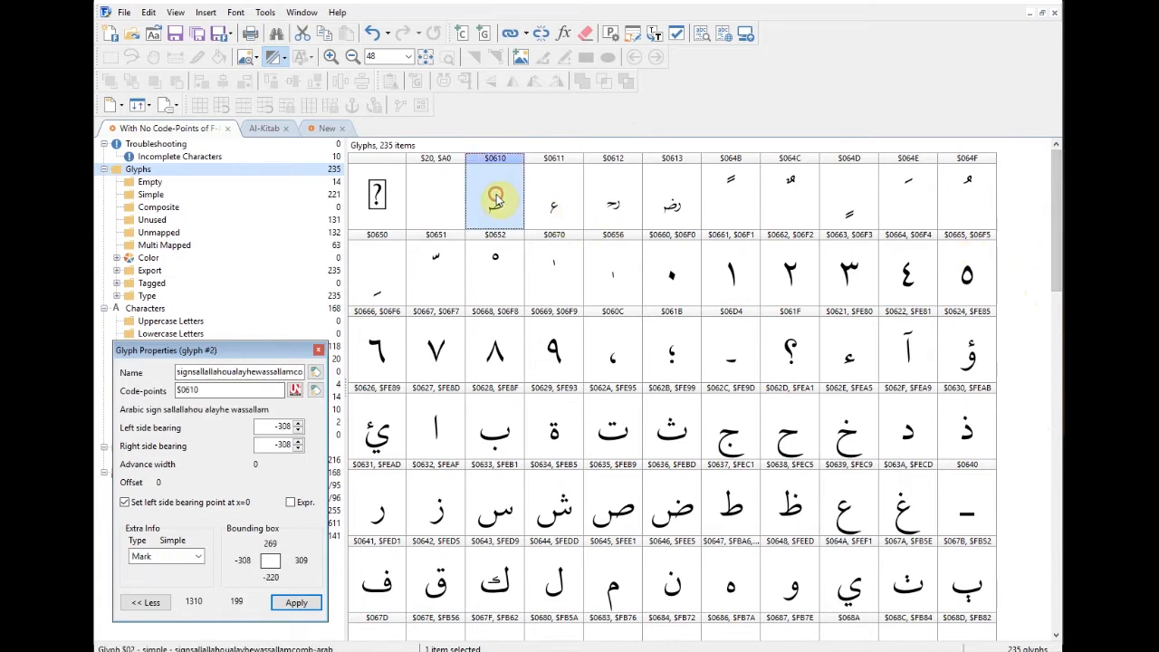
pyautogui.click(553, 200)
pyautogui.click(613, 201)
pyautogui.click(668, 201)
pyautogui.click(739, 200)
pyautogui.click(787, 193)
pyautogui.click(840, 202)
pyautogui.click(918, 197)
pyautogui.click(963, 201)
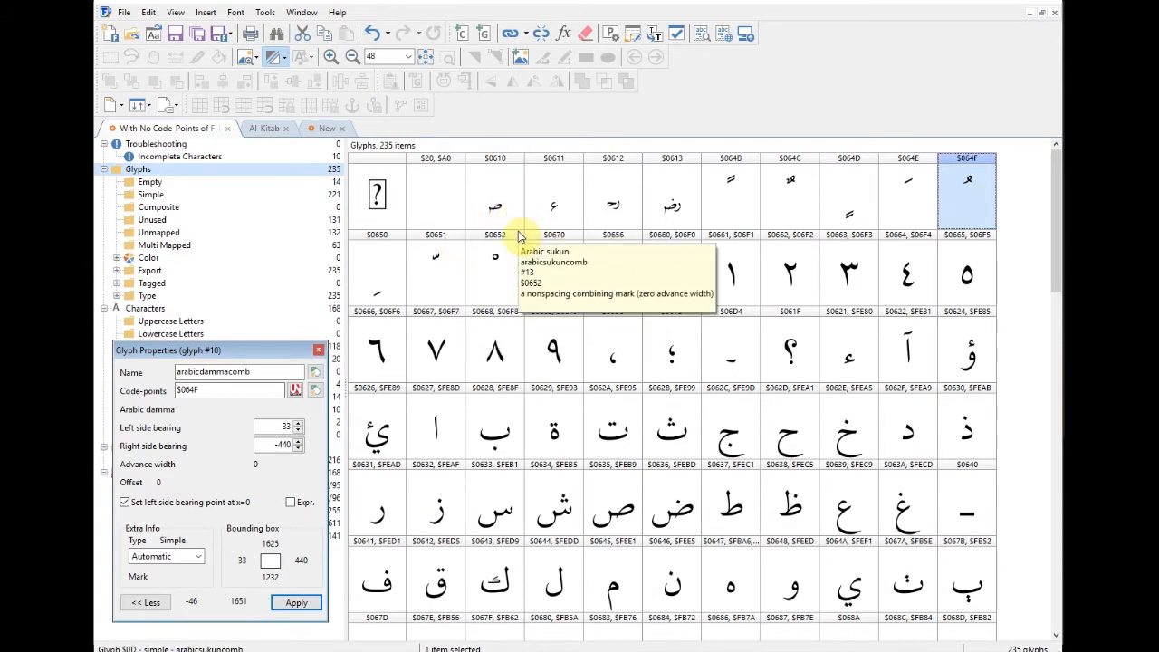
pyautogui.click(480, 184)
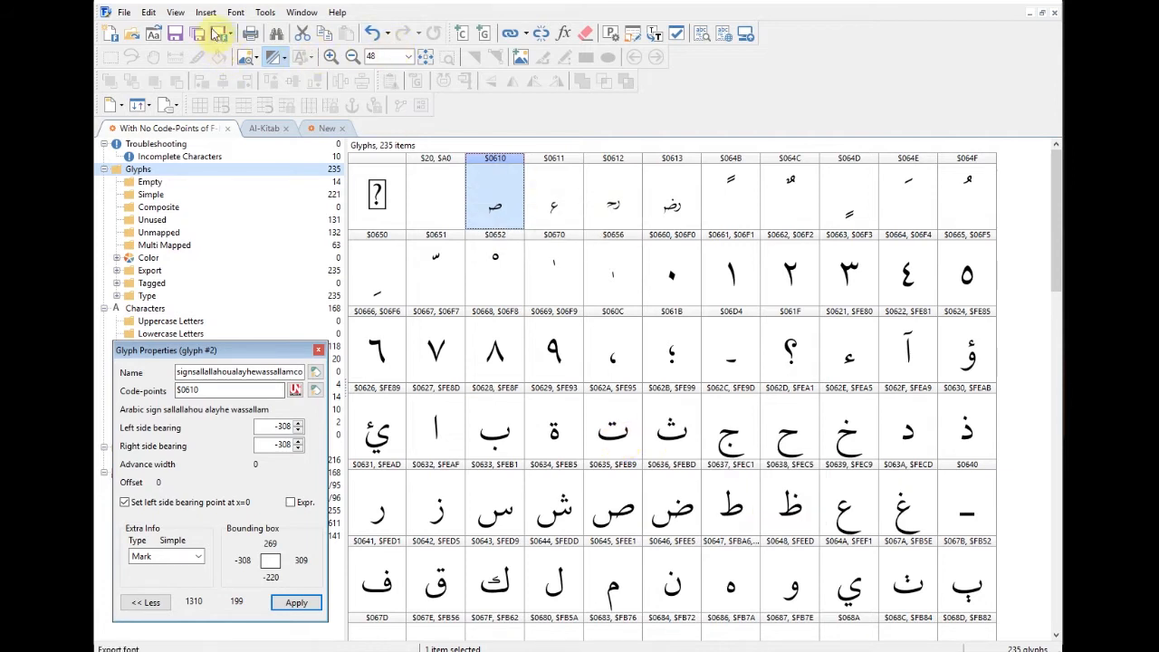
# Step: Check the View toolbar options, then open the $0610 sallallahou mark glyph for editing
pyautogui.click(175, 14)
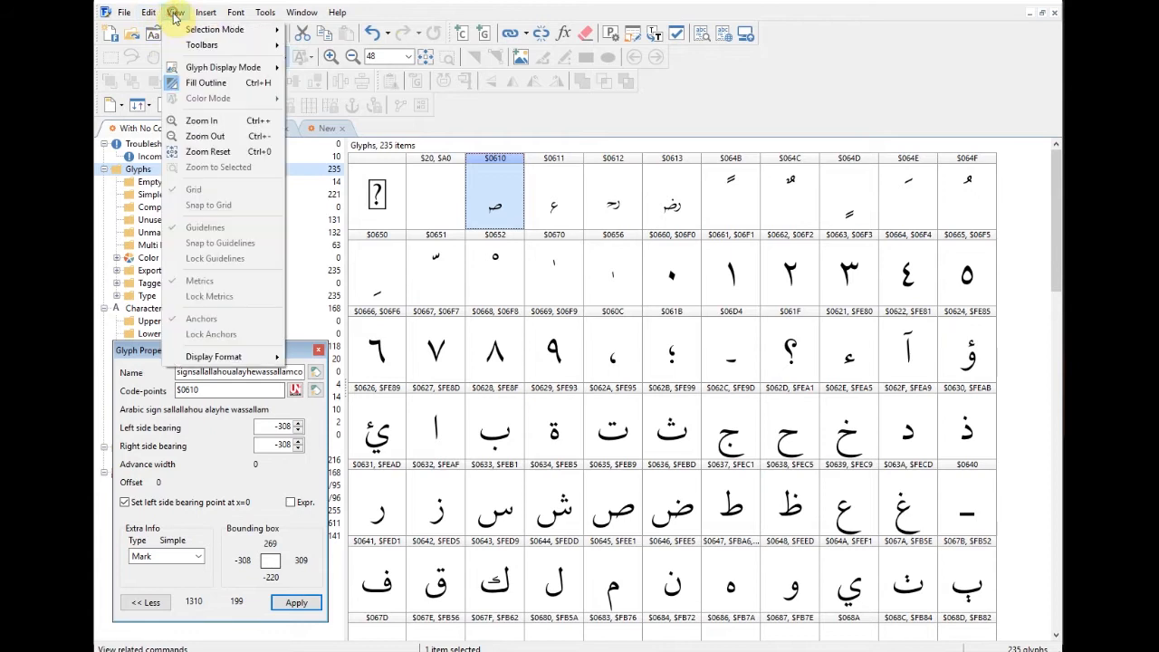
pyautogui.moveTo(222, 46)
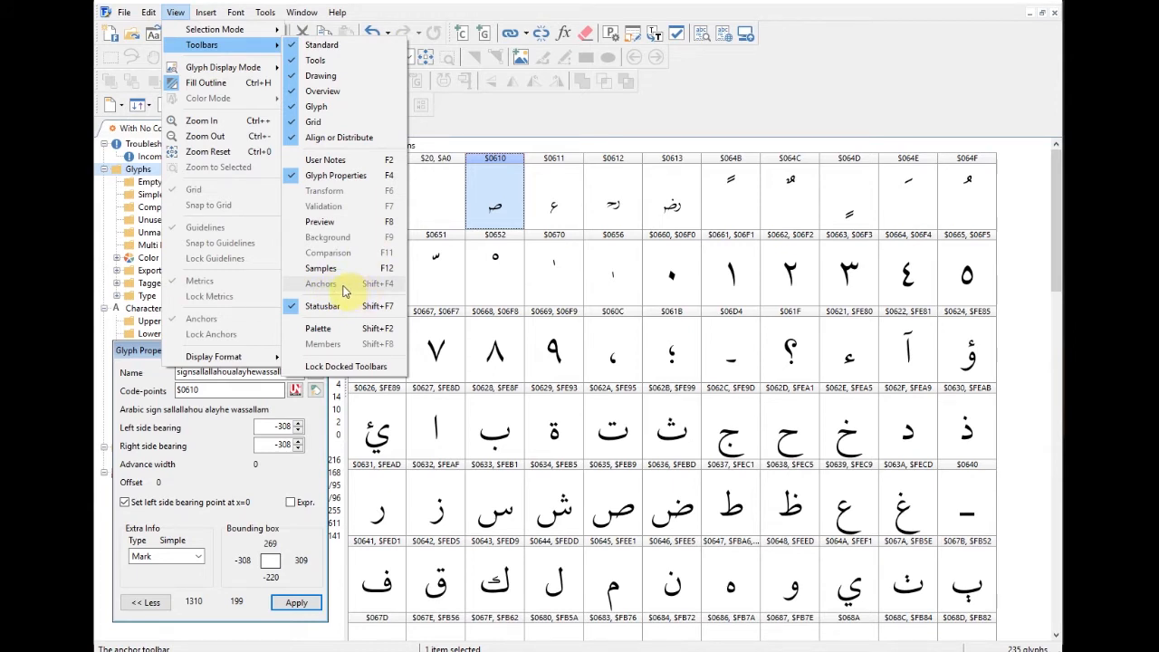
pyautogui.click(505, 199)
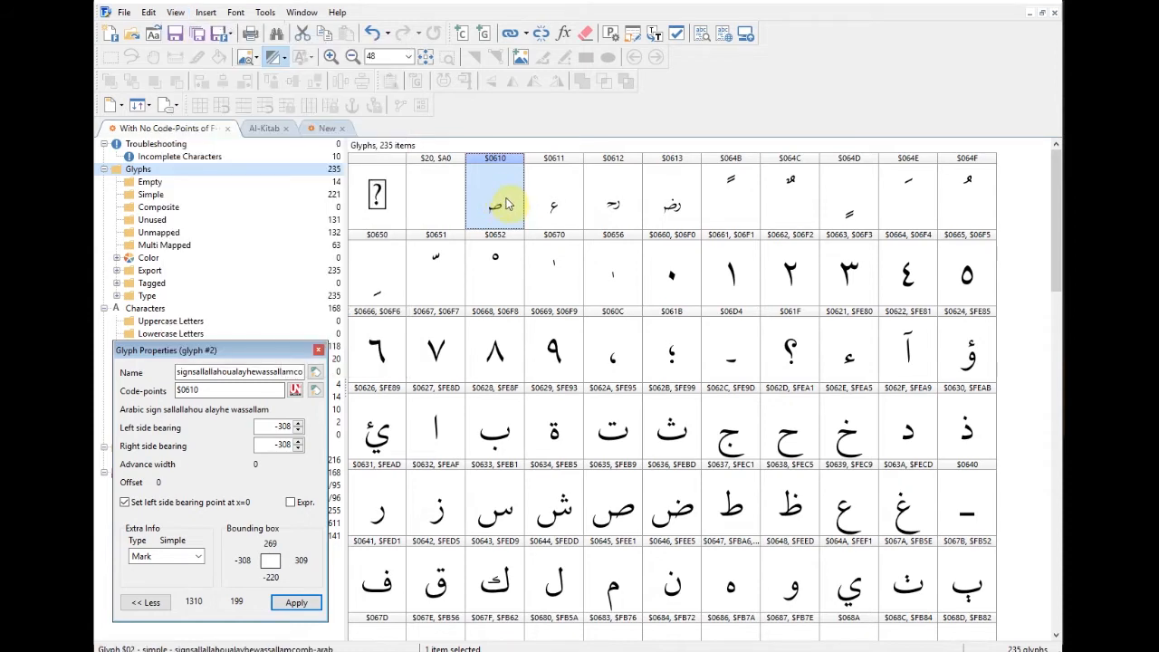
pyautogui.doubleClick(504, 199)
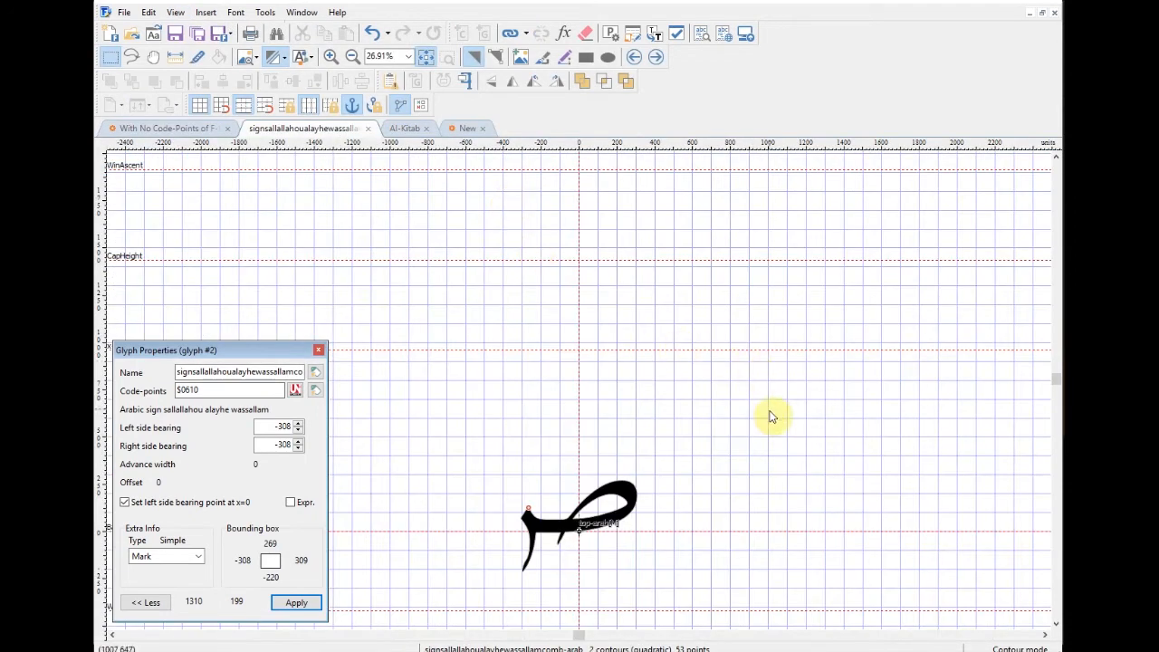
# Step: Open the Anchors panel via View > Toolbars and delete the top-arab anchor
pyautogui.moveTo(757, 426); pyautogui.dragTo(749, 254)
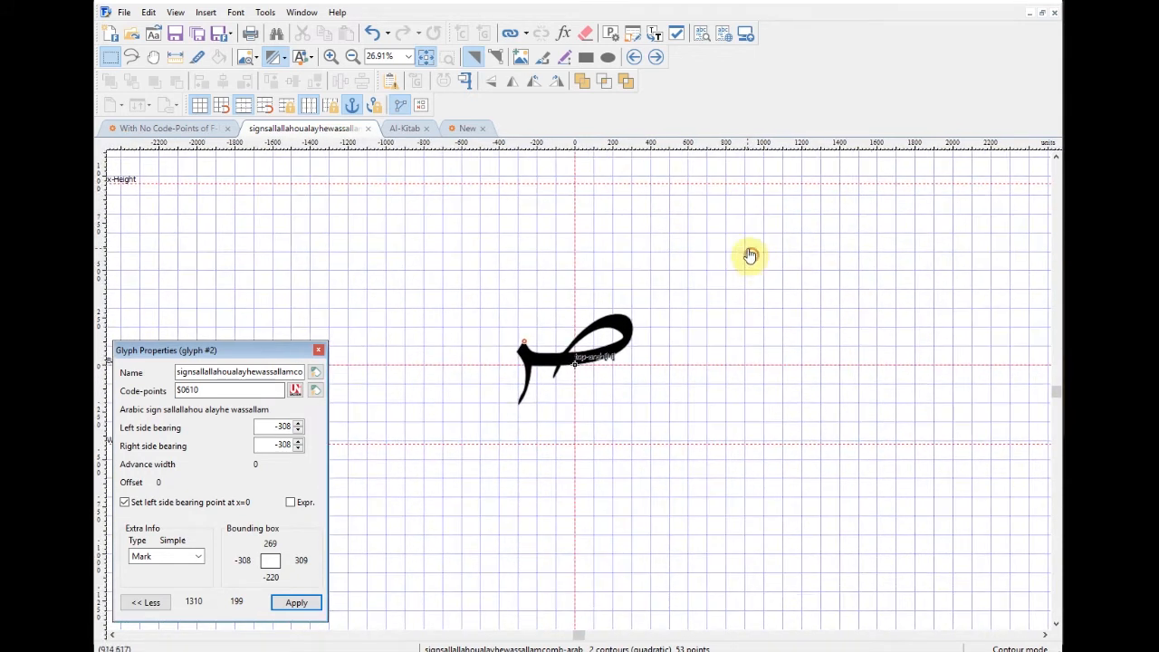
pyautogui.click(175, 13)
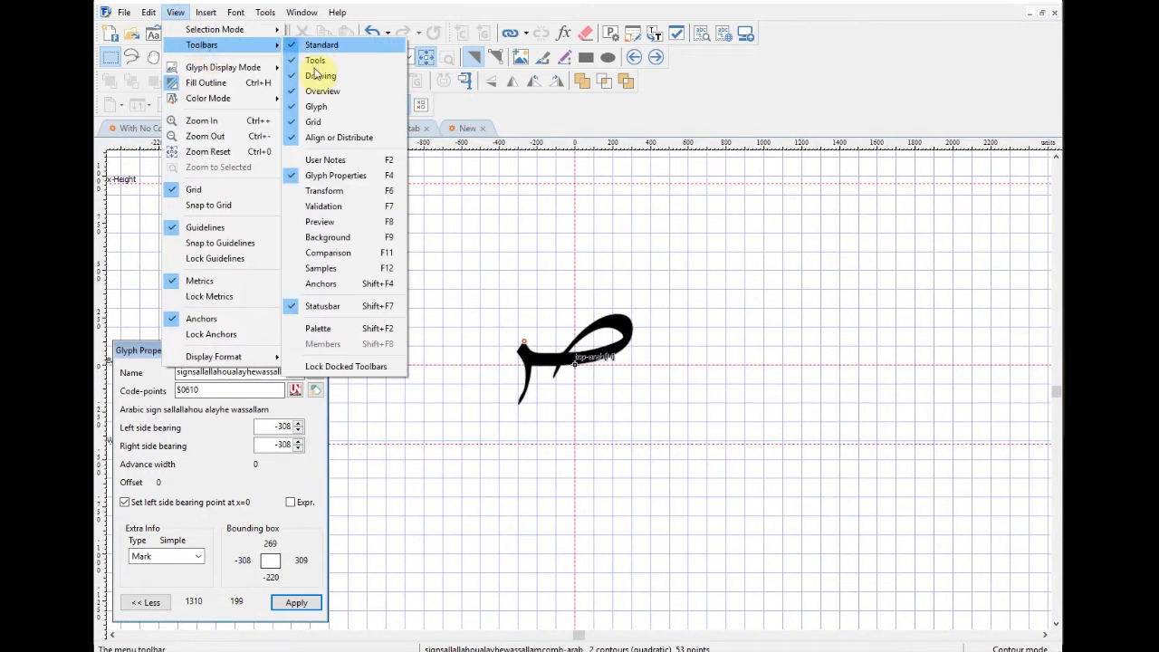
pyautogui.click(335, 287)
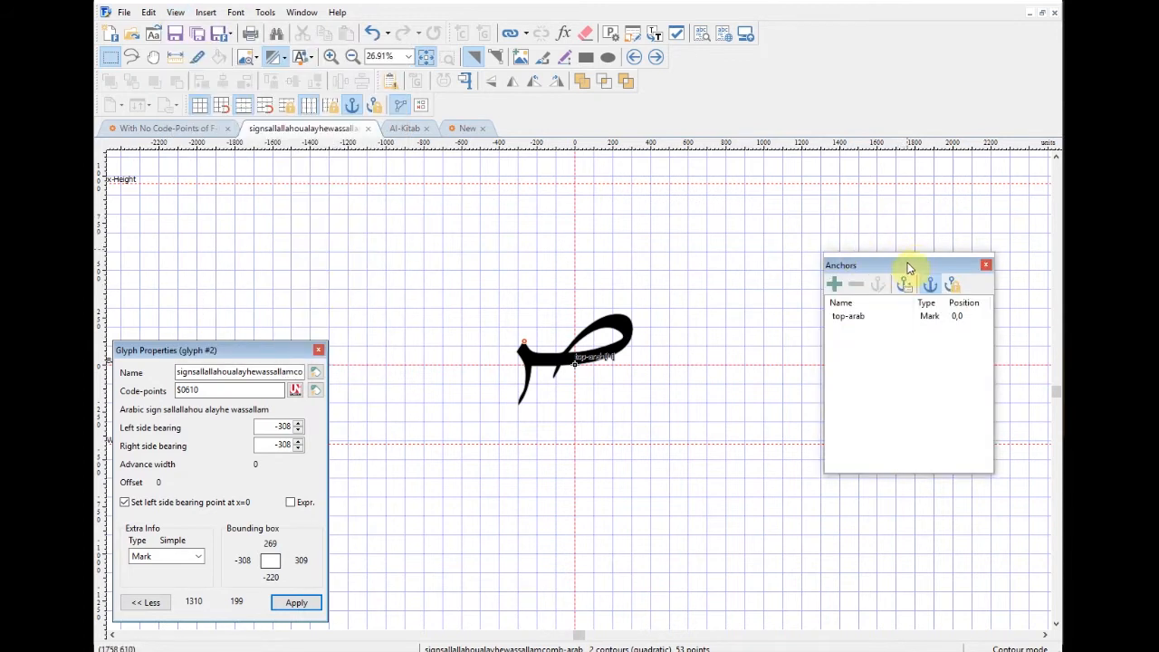
pyautogui.moveTo(913, 264); pyautogui.dragTo(931, 259)
pyautogui.click(867, 313)
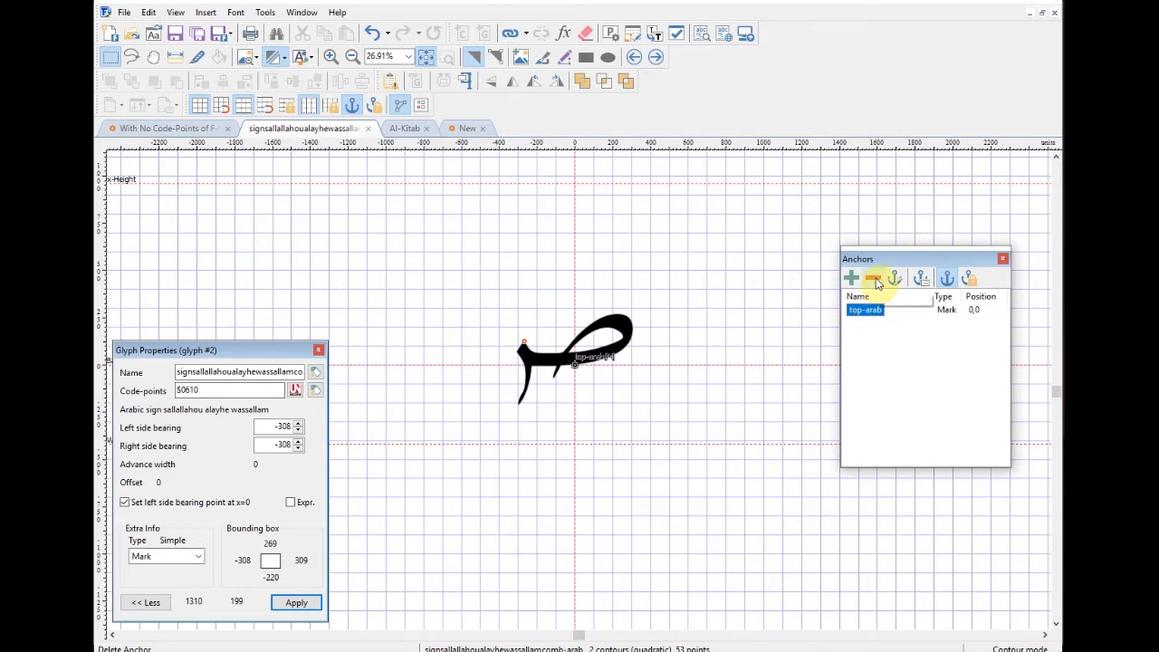
pyautogui.click(875, 280)
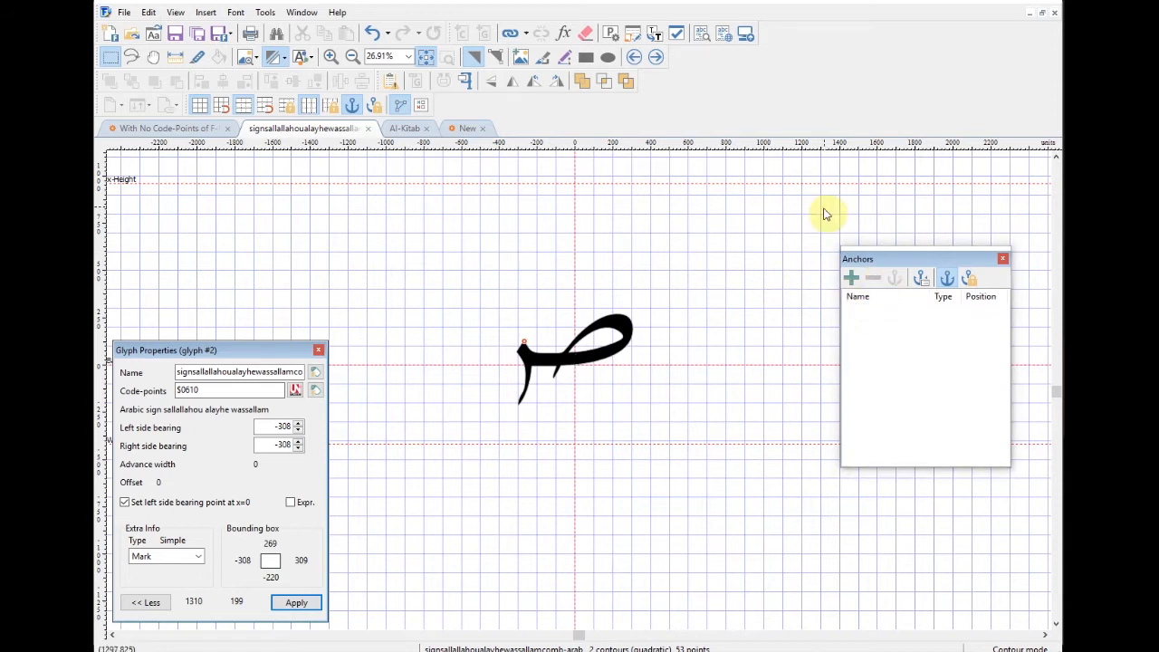
# Step: Move the Glyph Properties panel right, then select and deselect the glyph's two contours
pyautogui.click(273, 350)
pyautogui.moveTo(273, 353); pyautogui.dragTo(334, 351)
pyautogui.moveTo(453, 272); pyautogui.dragTo(683, 419)
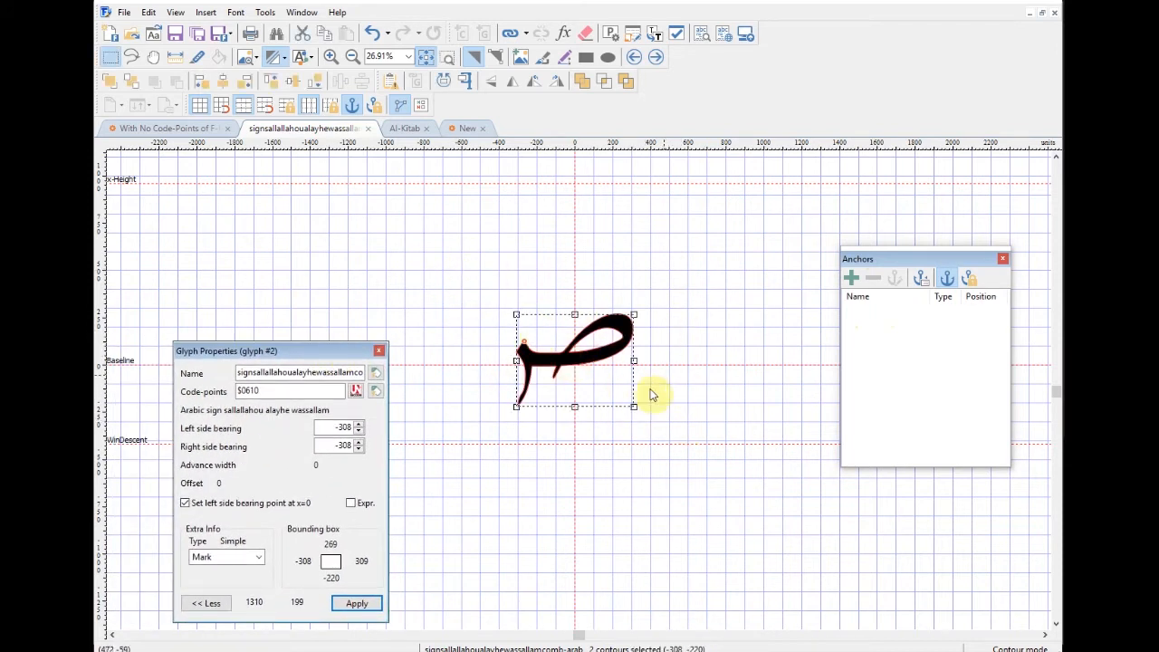
pyautogui.click(682, 344)
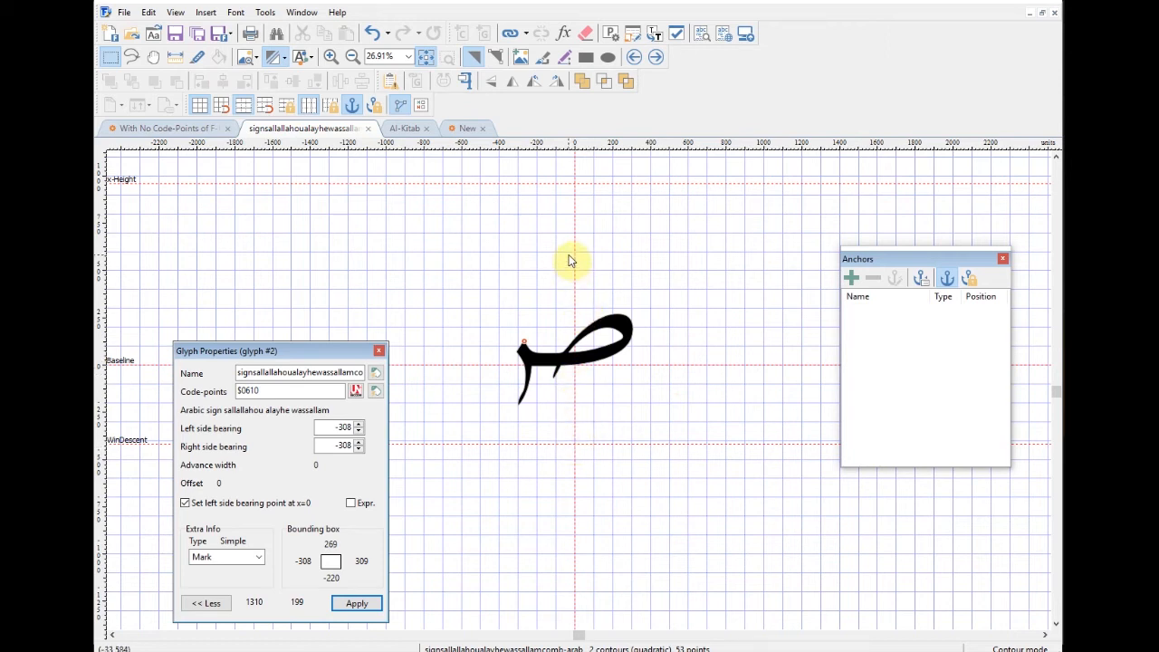
pyautogui.scroll(1, 544, 181)
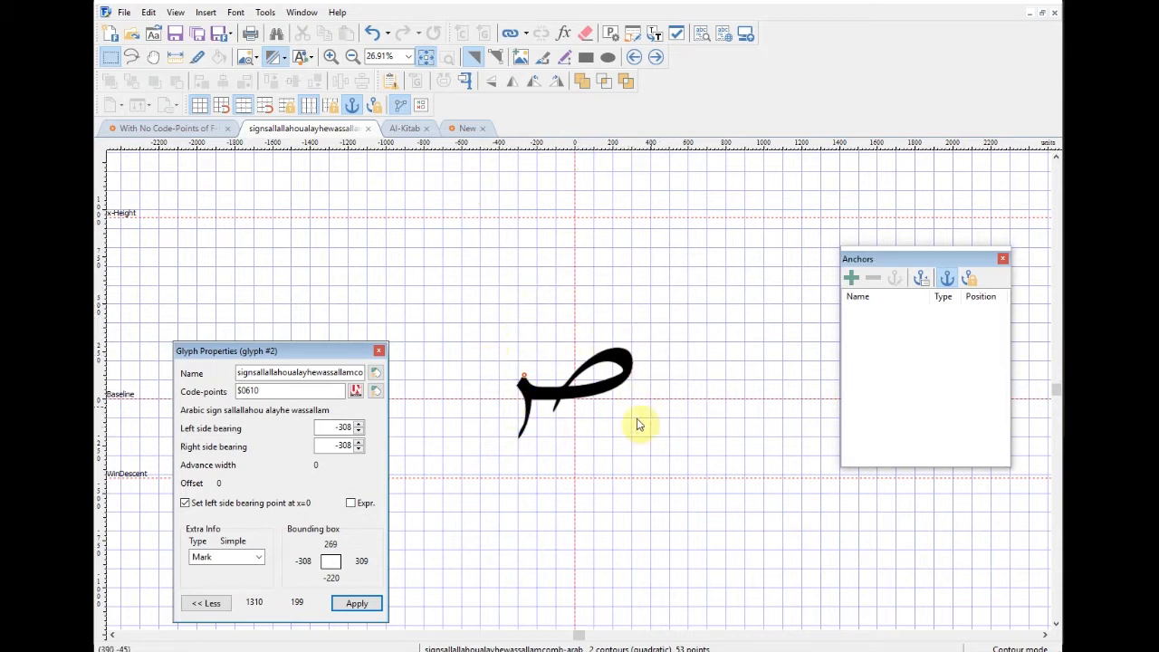
pyautogui.click(195, 131)
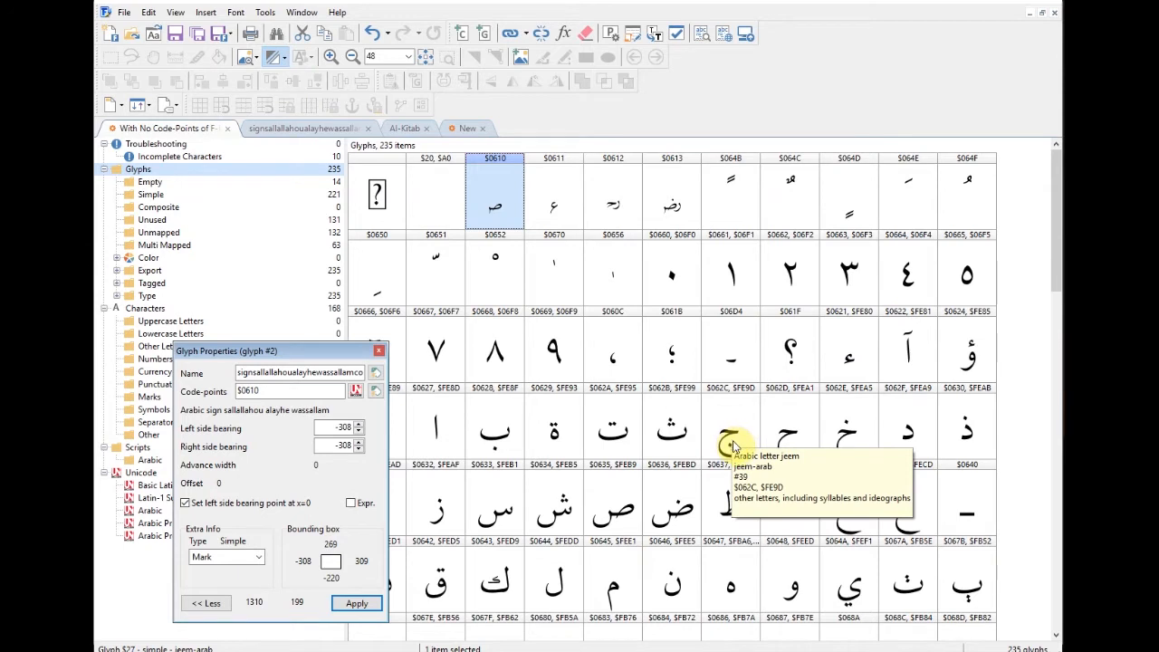
pyautogui.moveTo(1056, 283); pyautogui.dragTo(1058, 342)
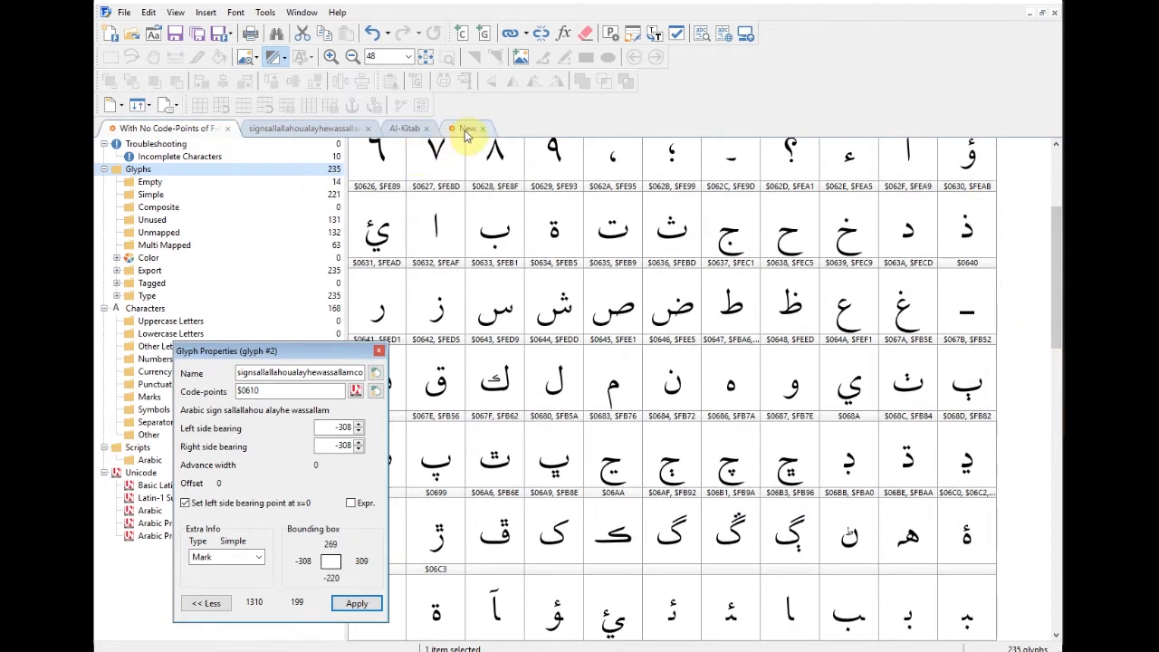
pyautogui.click(317, 131)
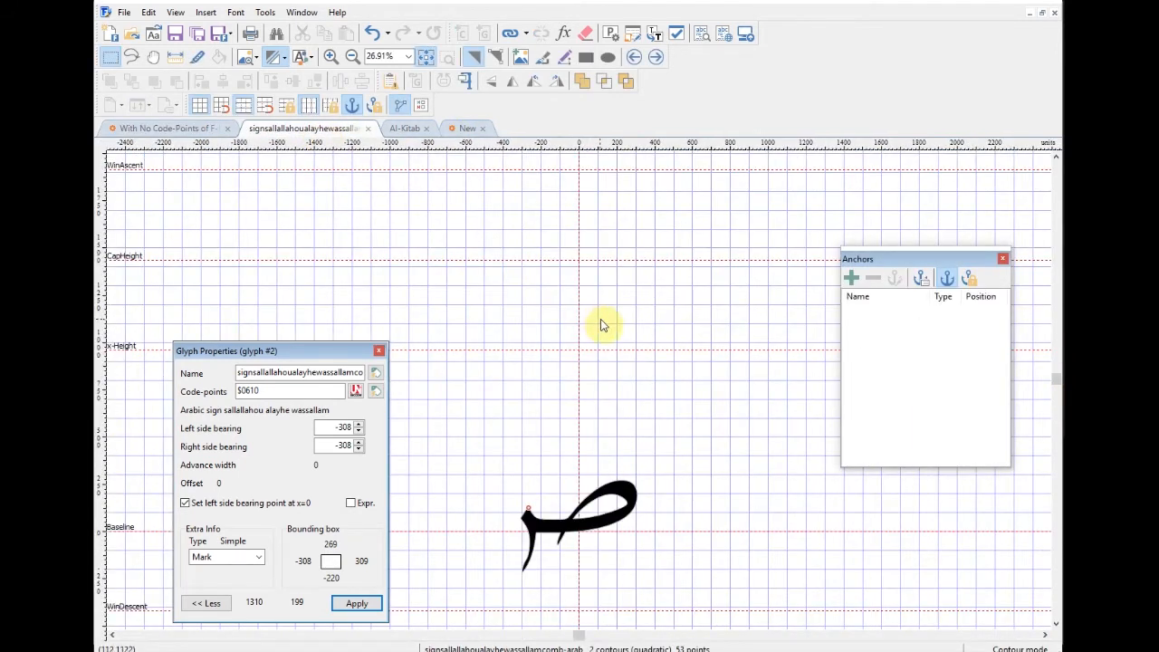
pyautogui.click(234, 12)
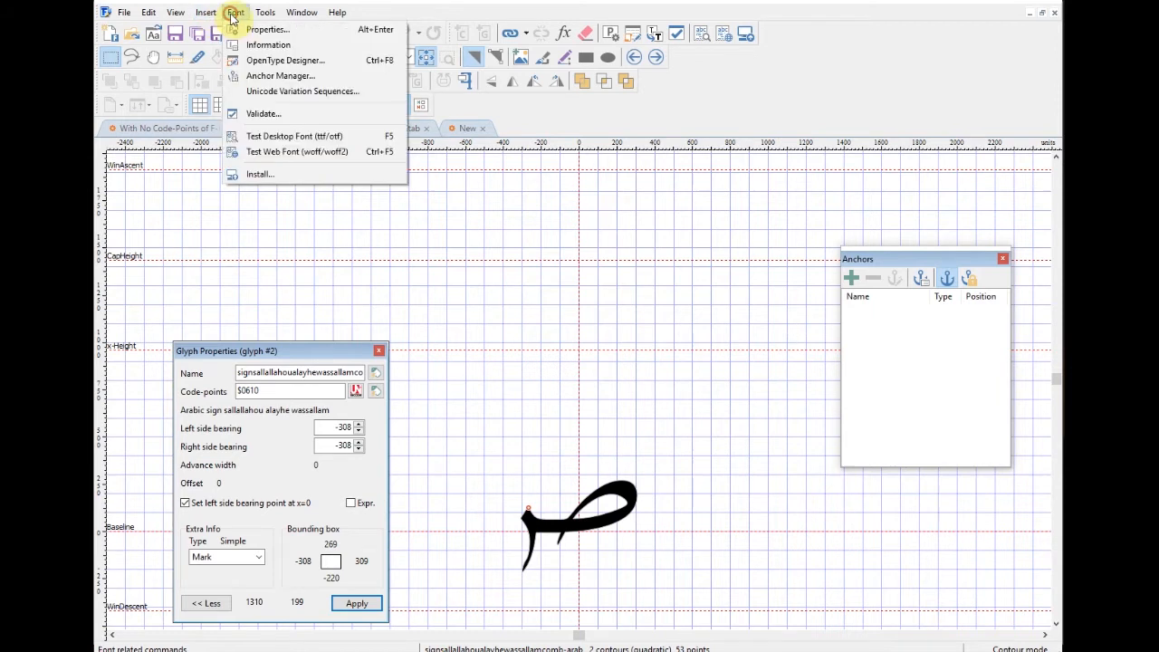
pyautogui.click(277, 76)
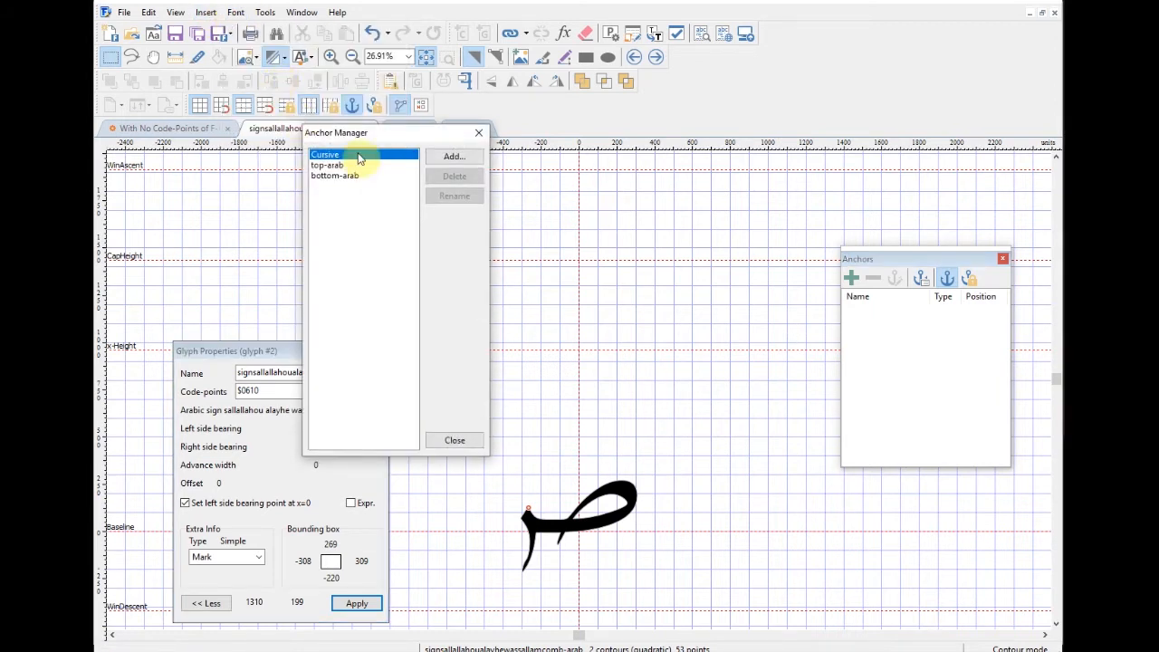
pyautogui.moveTo(371, 127); pyautogui.dragTo(724, 182)
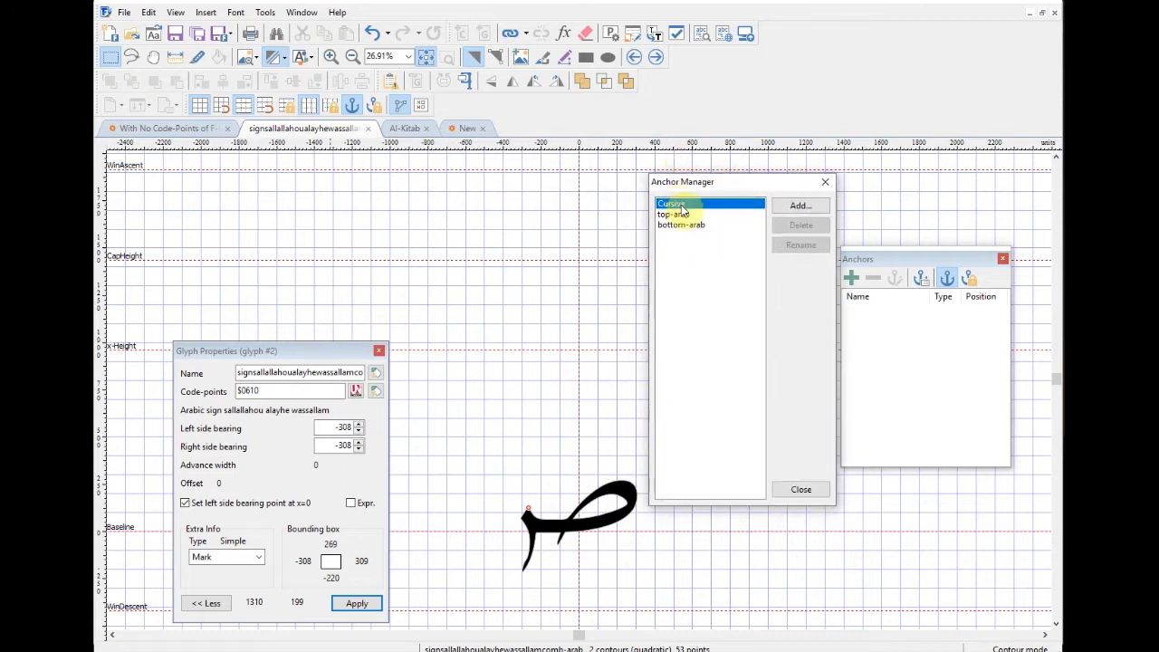
pyautogui.click(681, 216)
pyautogui.click(685, 226)
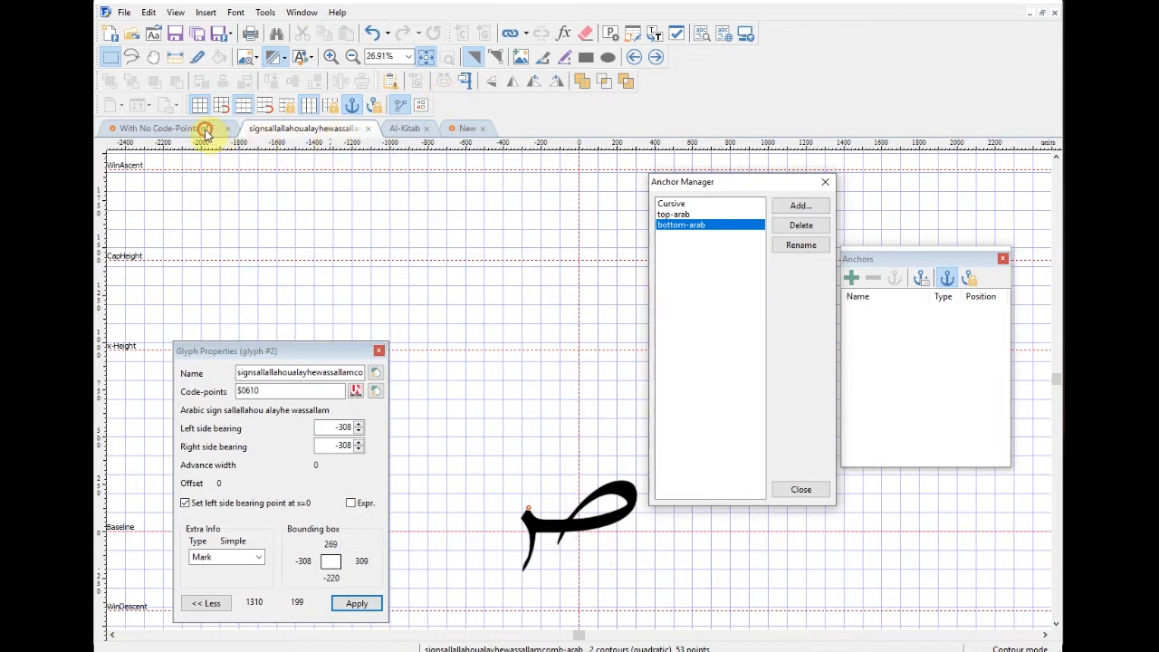
pyautogui.click(677, 214)
pyautogui.click(801, 205)
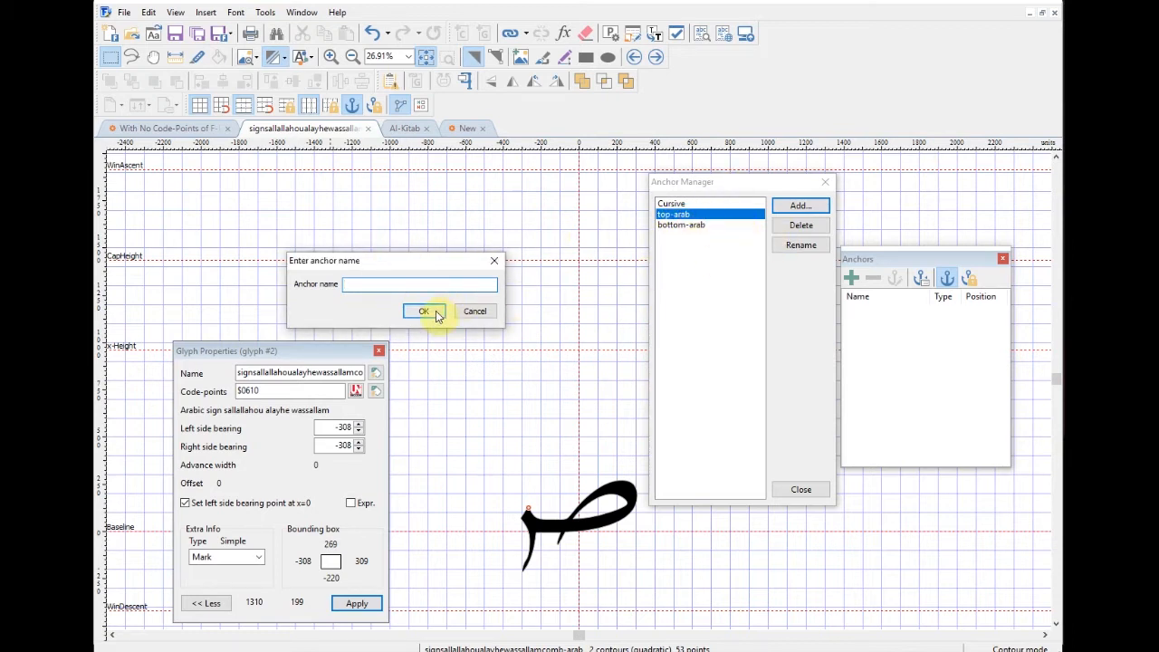
pyautogui.click(476, 311)
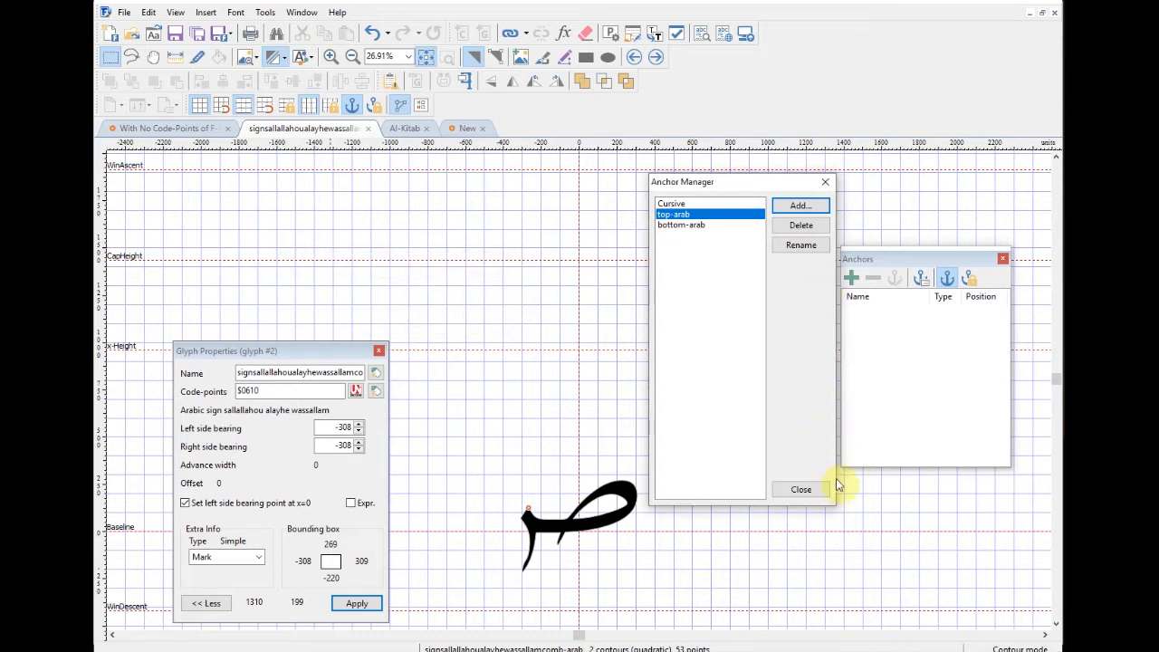
pyautogui.click(802, 491)
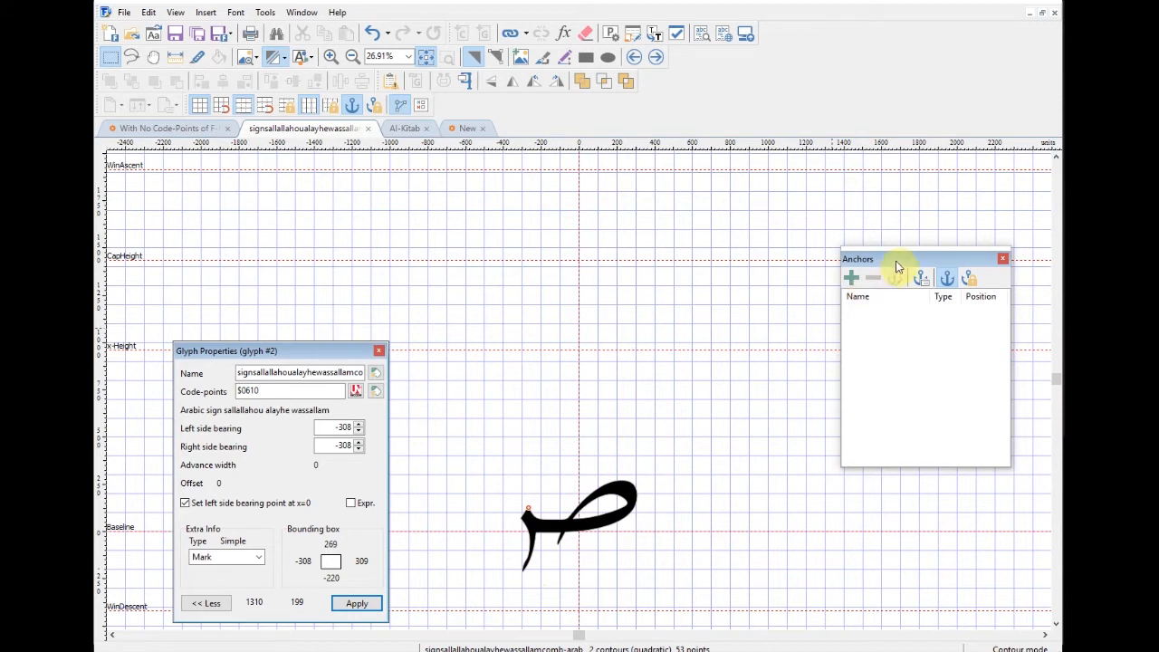
# Step: Close and reopen the Anchors panel via View > Toolbars > Anchors
pyautogui.click(1004, 261)
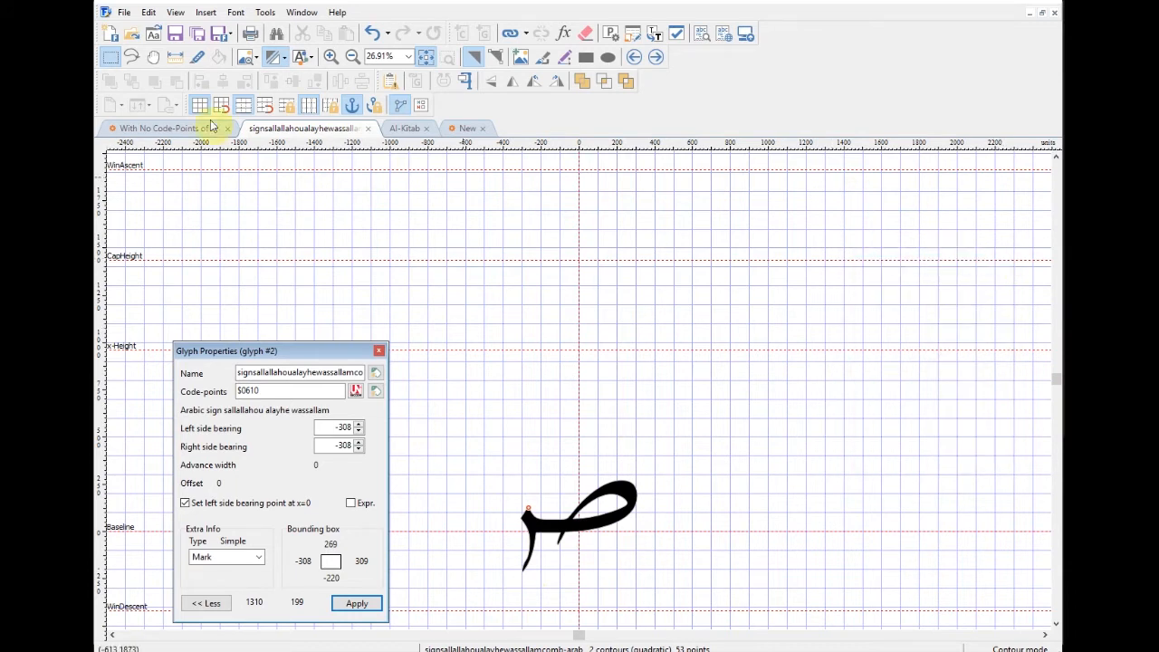
pyautogui.click(185, 13)
pyautogui.moveTo(207, 45)
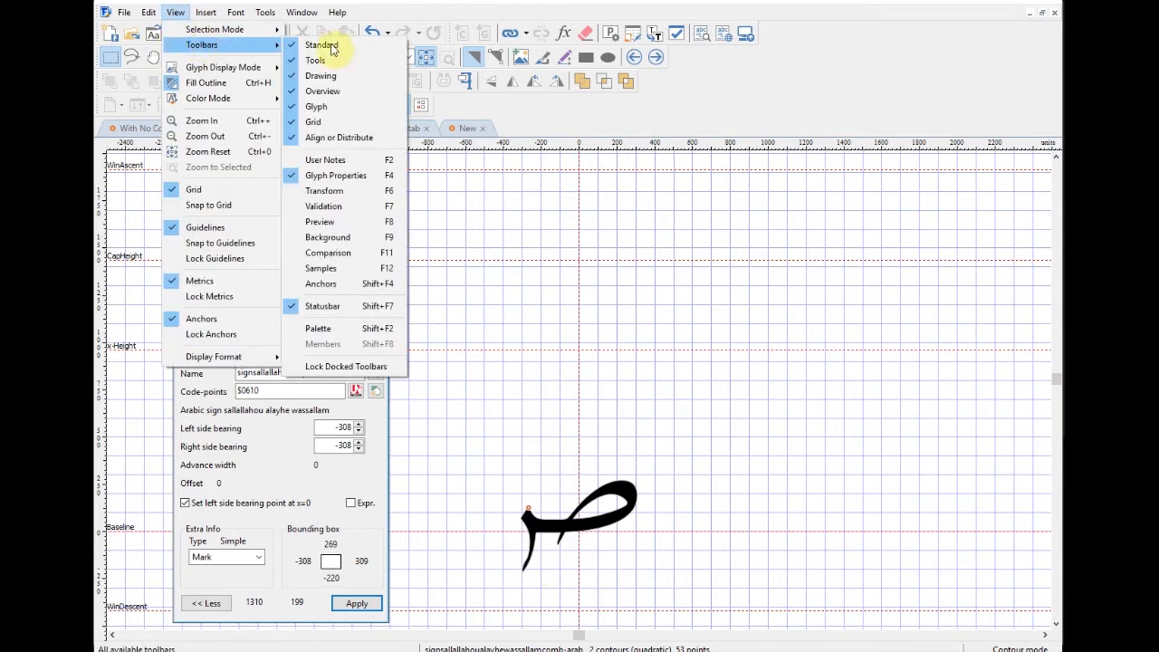
pyautogui.click(345, 287)
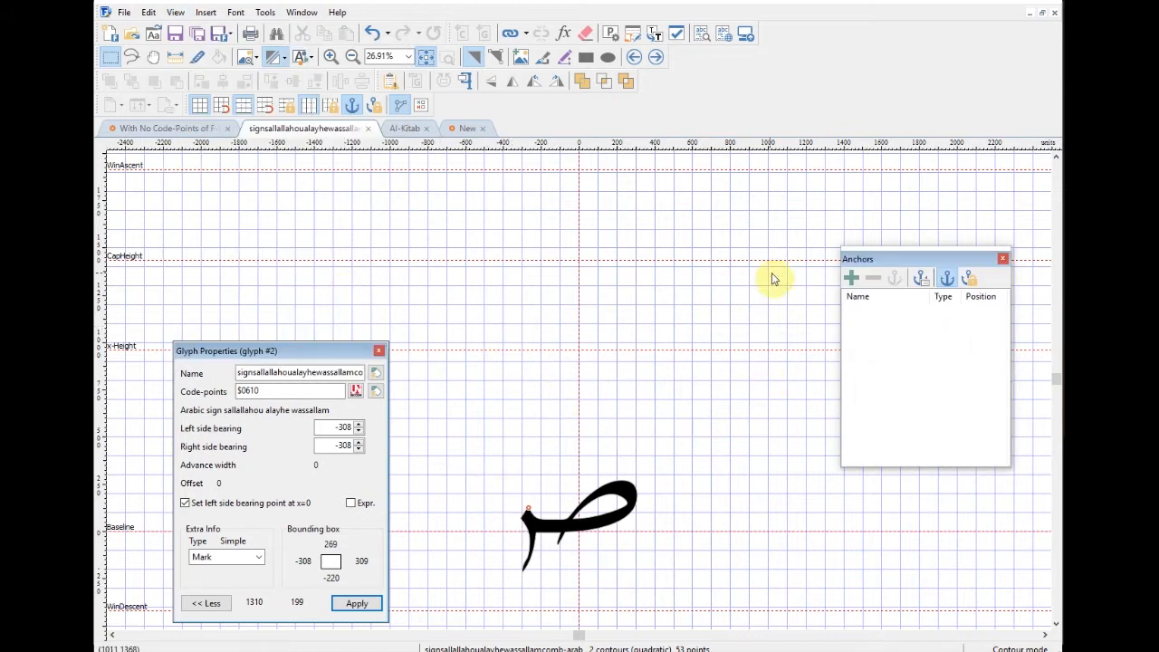
# Step: Add a top-arab anchor of type Mark at 0,0 and select it
pyautogui.click(851, 277)
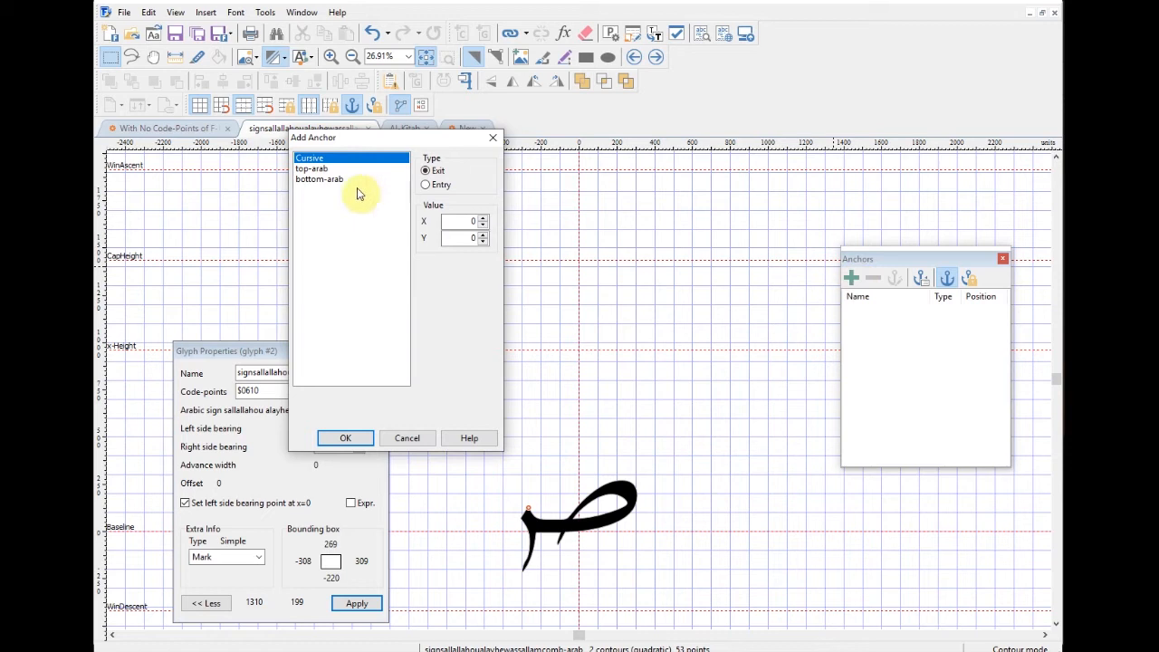
pyautogui.click(320, 169)
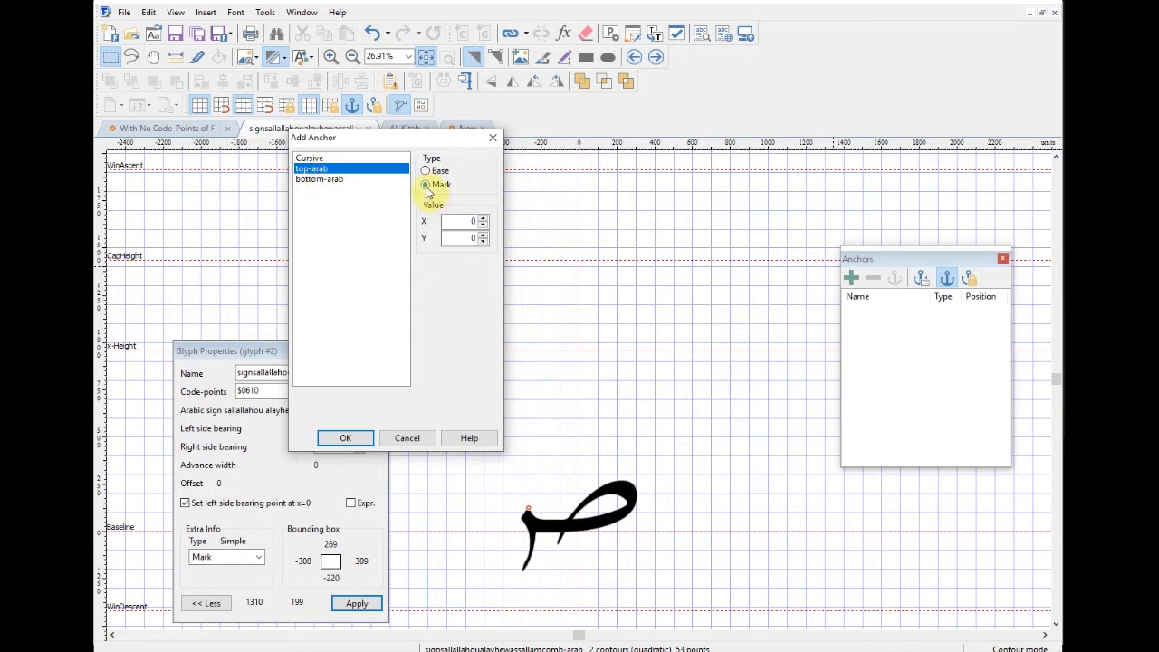
pyautogui.click(360, 442)
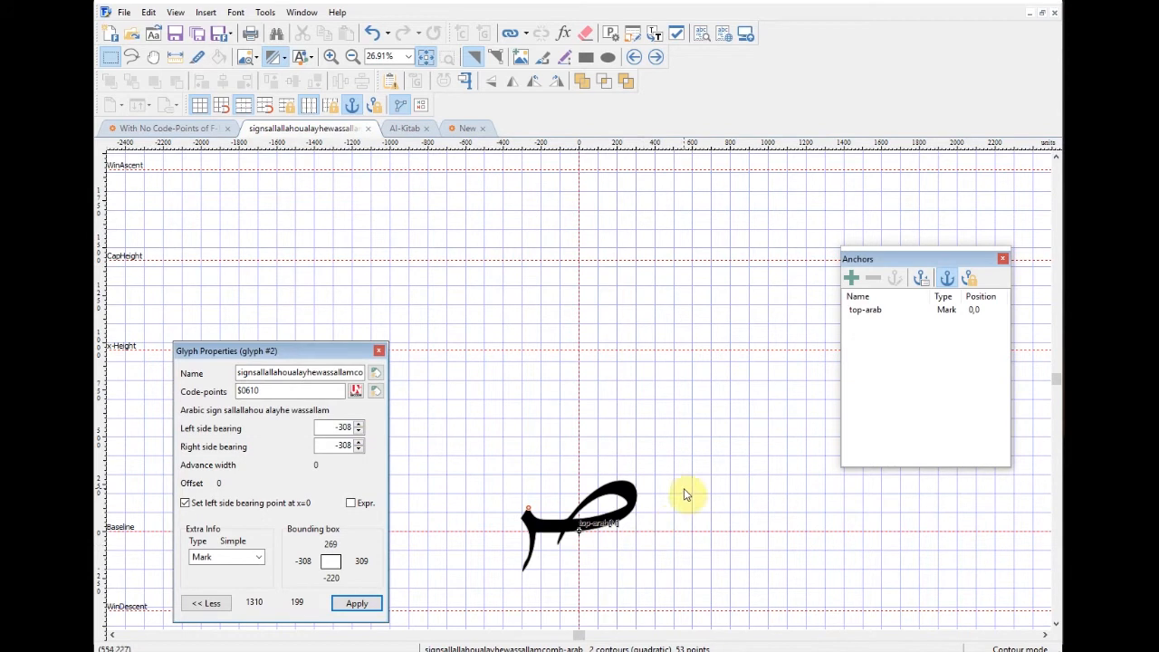
pyautogui.moveTo(670, 540); pyautogui.dragTo(659, 296)
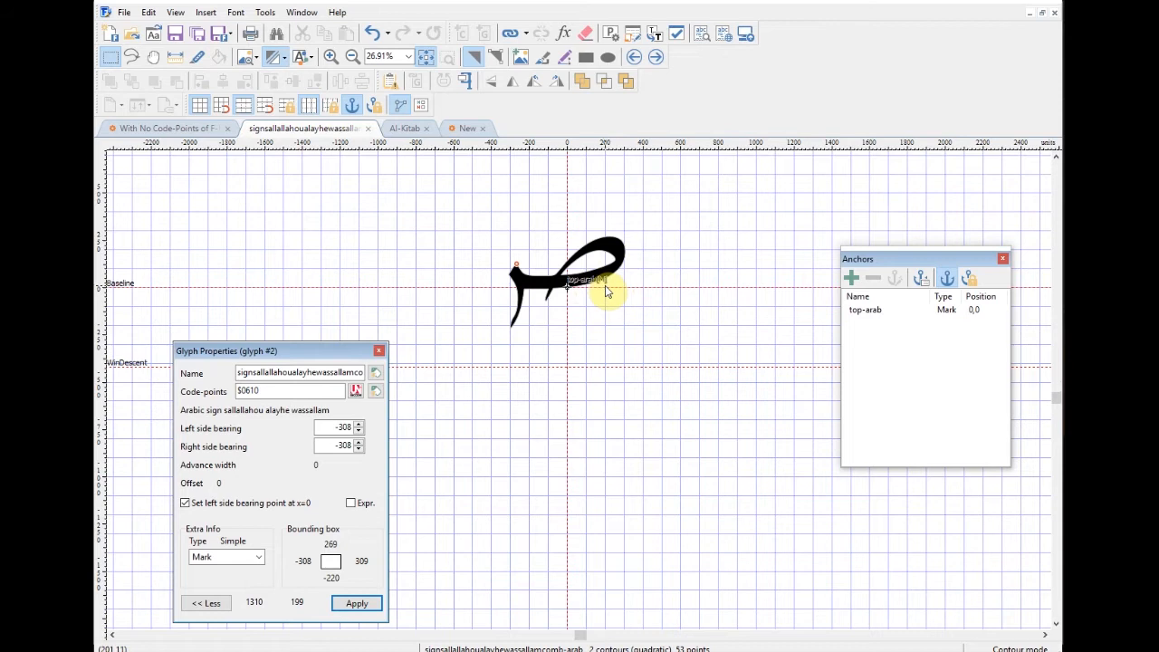
pyautogui.click(870, 311)
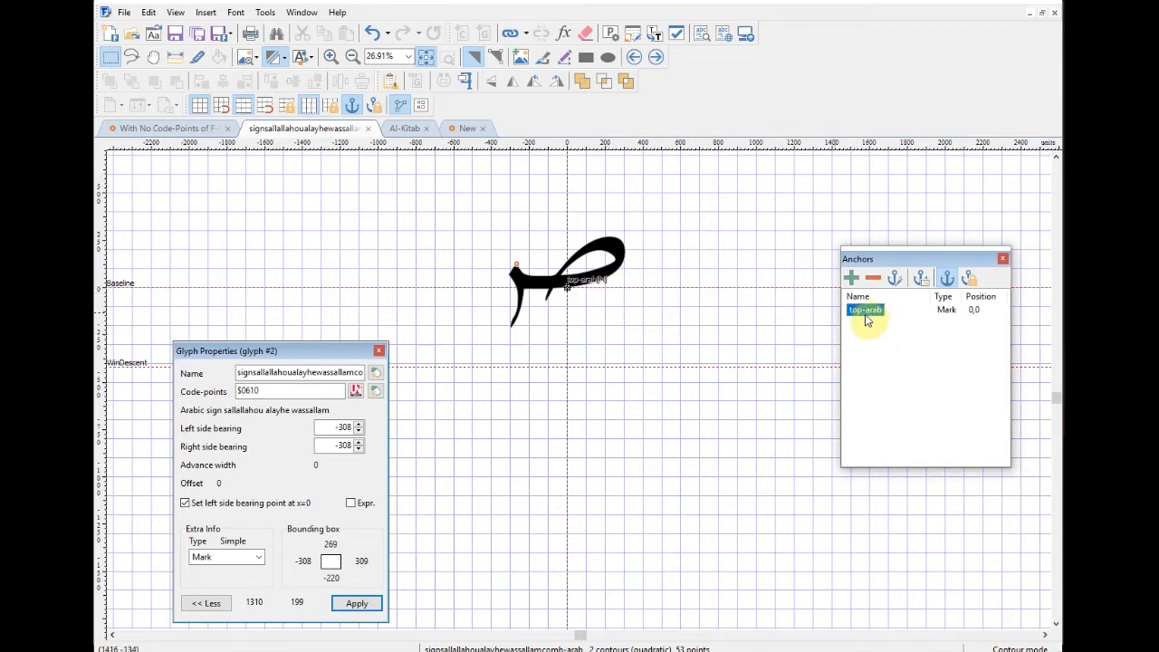
# Step: Skip past the alayhe assallam sign and give the rahmatullah alayhe sign a top-arab Mark anchor
pyautogui.click(657, 58)
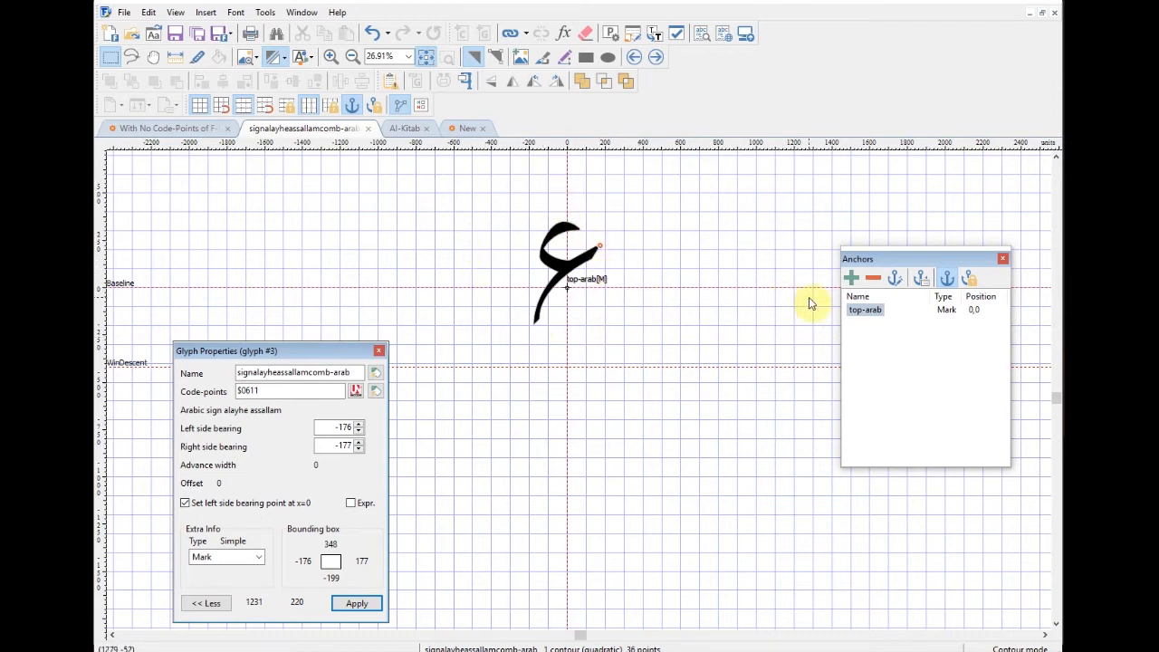
pyautogui.click(870, 314)
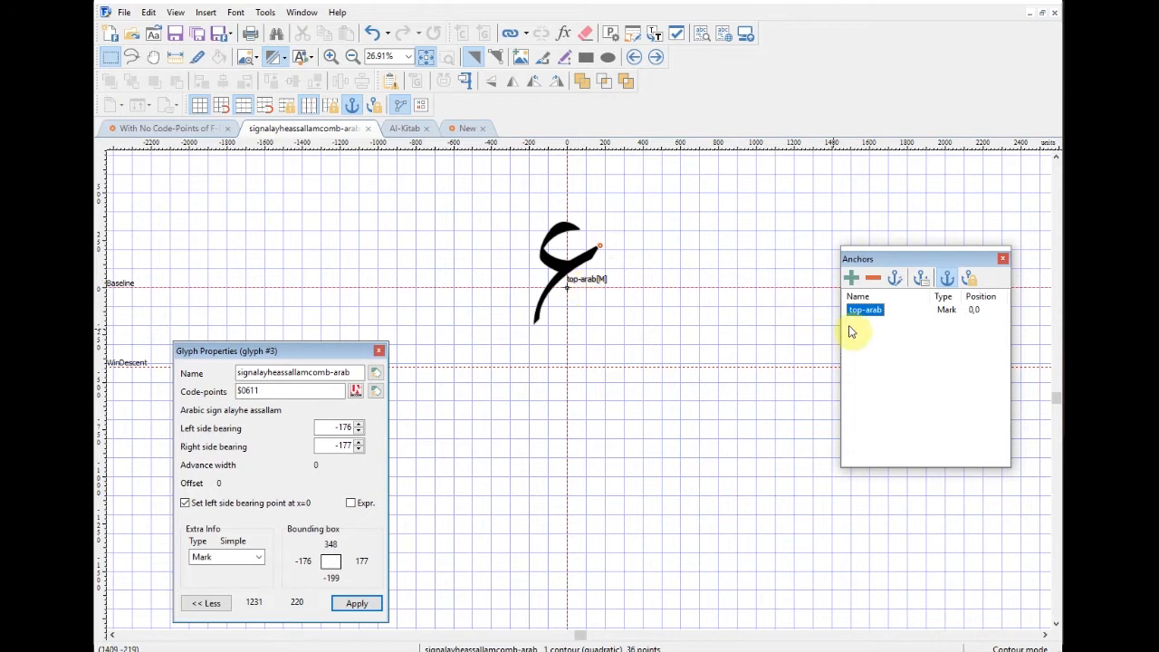
pyautogui.click(658, 58)
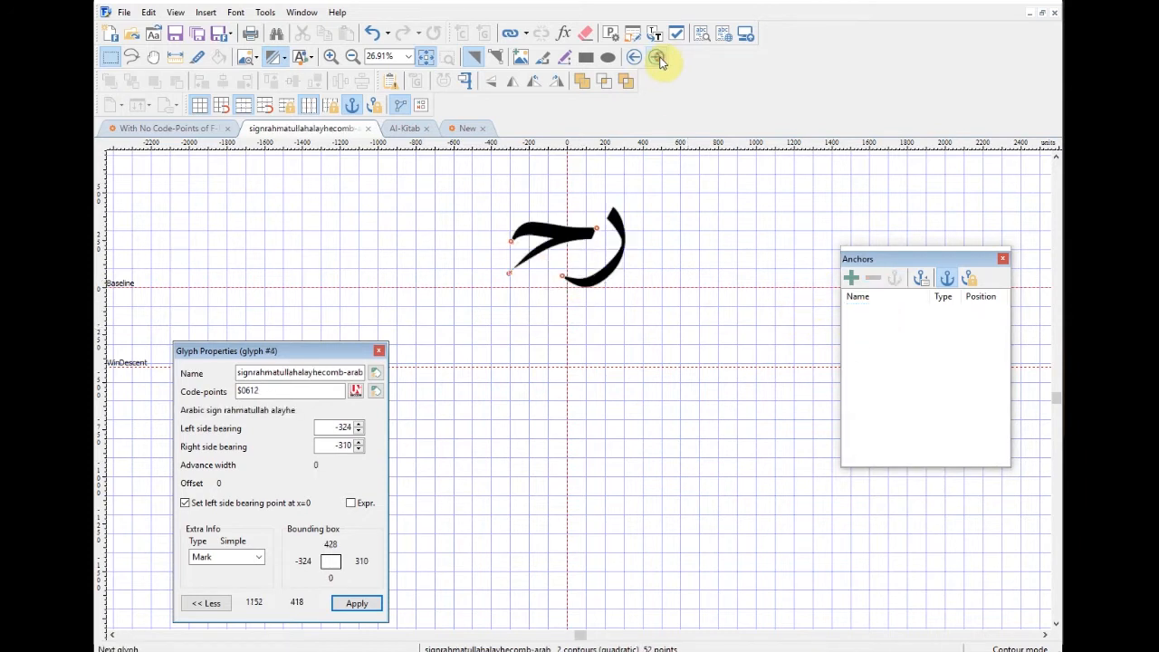
pyautogui.click(851, 279)
pyautogui.click(312, 169)
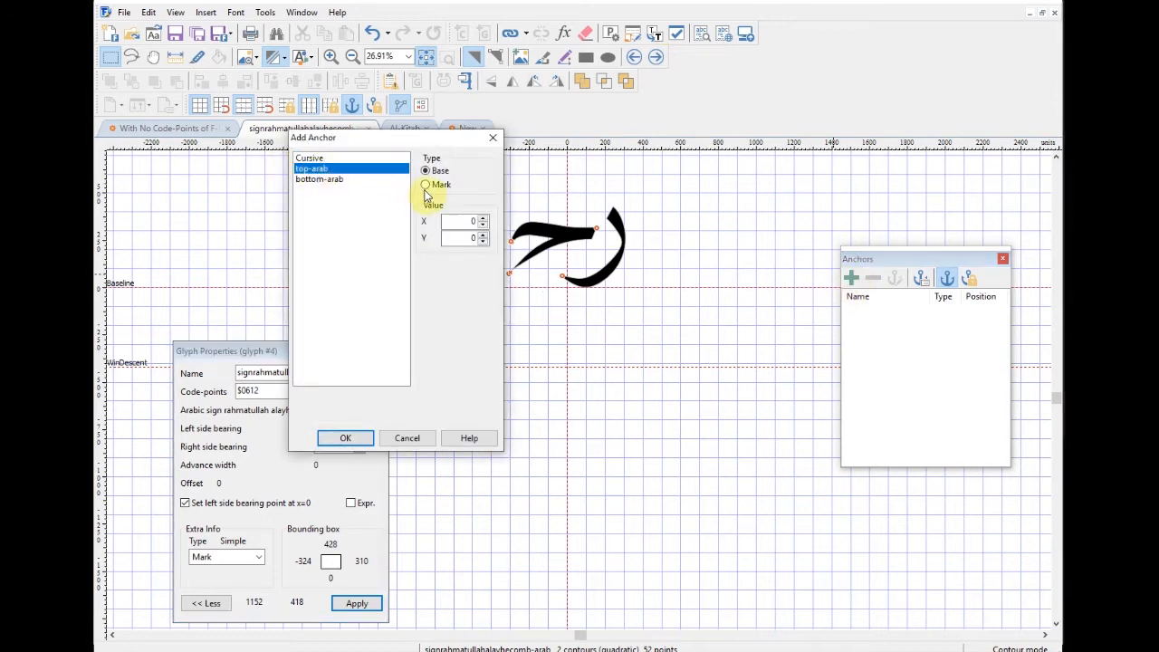
pyautogui.click(348, 438)
pyautogui.click(654, 58)
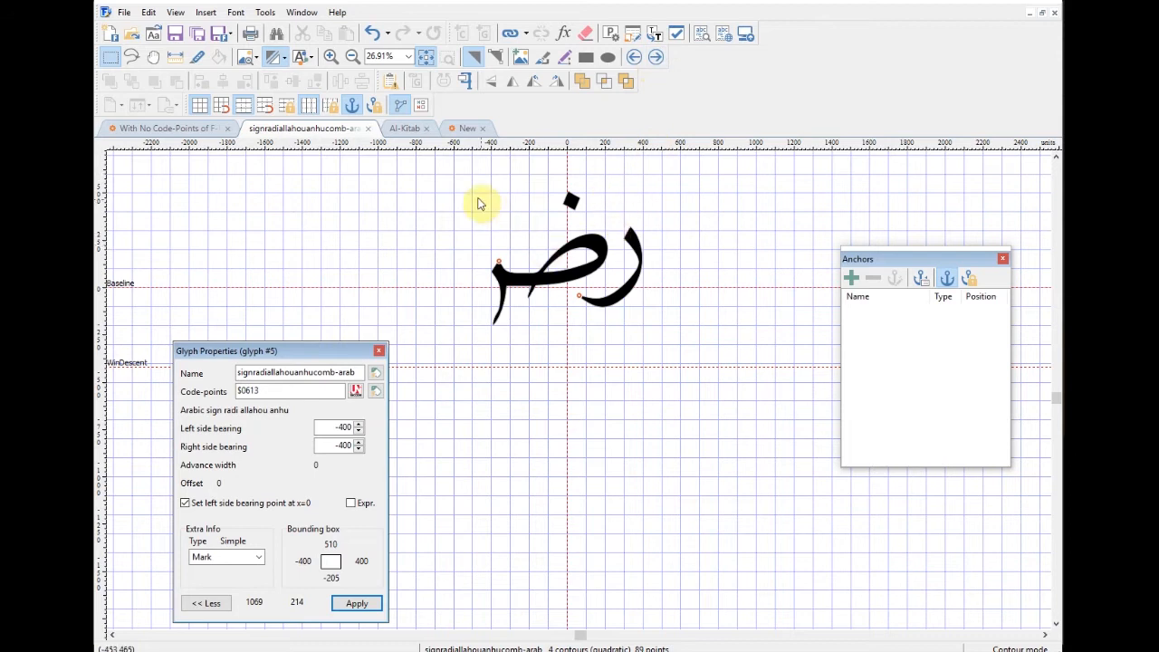
# Step: Select all four contours of the radi allahou anhu sign and add a top-arab Mark anchor
pyautogui.moveTo(450, 169); pyautogui.dragTo(699, 341)
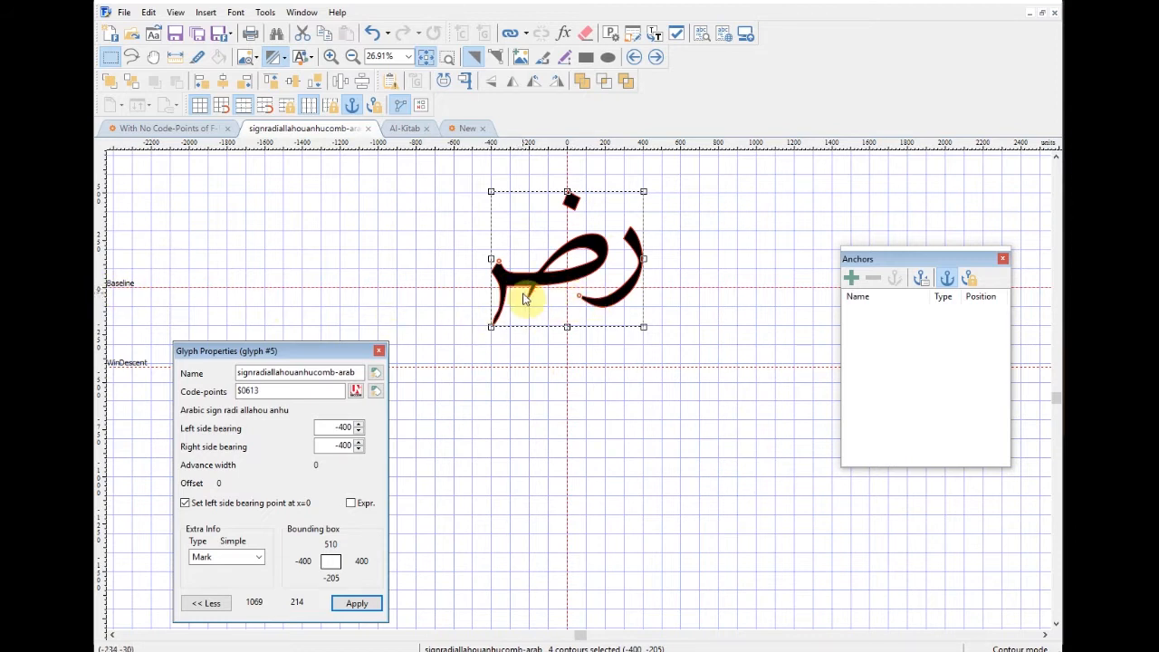
pyautogui.click(852, 278)
pyautogui.click(333, 170)
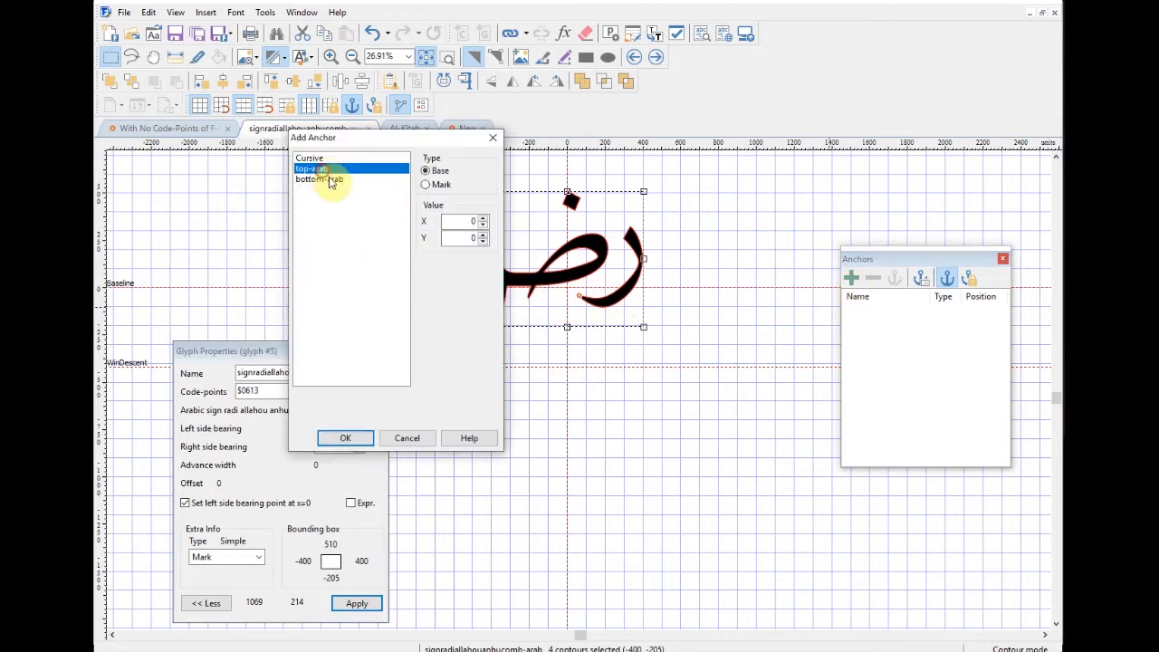
pyautogui.click(362, 438)
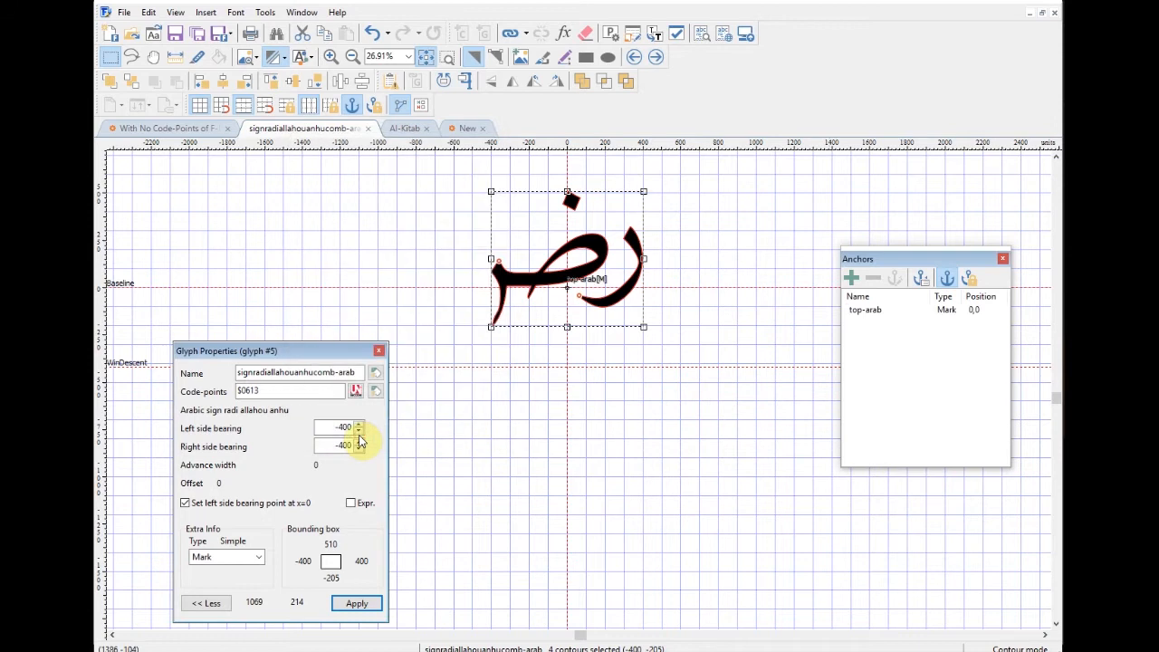
# Step: Move on to the fathatan mark and select its contours
pyautogui.click(656, 58)
pyautogui.moveTo(680, 251); pyautogui.dragTo(690, 475)
pyautogui.moveTo(547, 183); pyautogui.dragTo(706, 316)
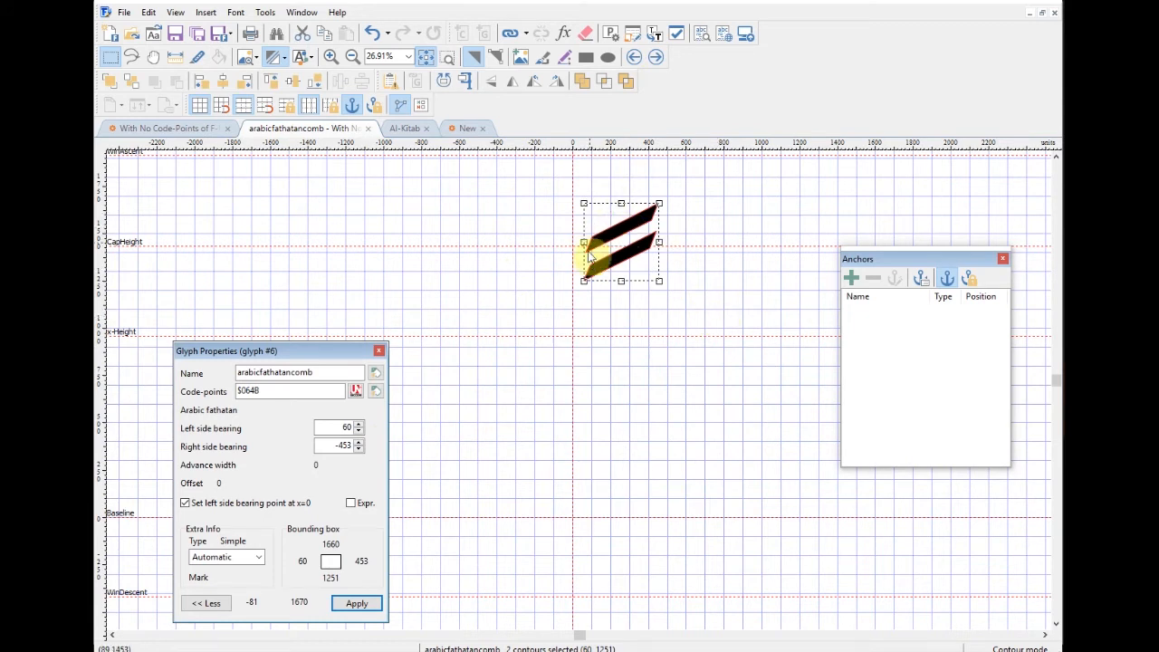
# Step: Rearrange the canvas and panels, and show the Transform toolbar from View > Toolbars
pyautogui.moveTo(598, 460); pyautogui.dragTo(630, 334)
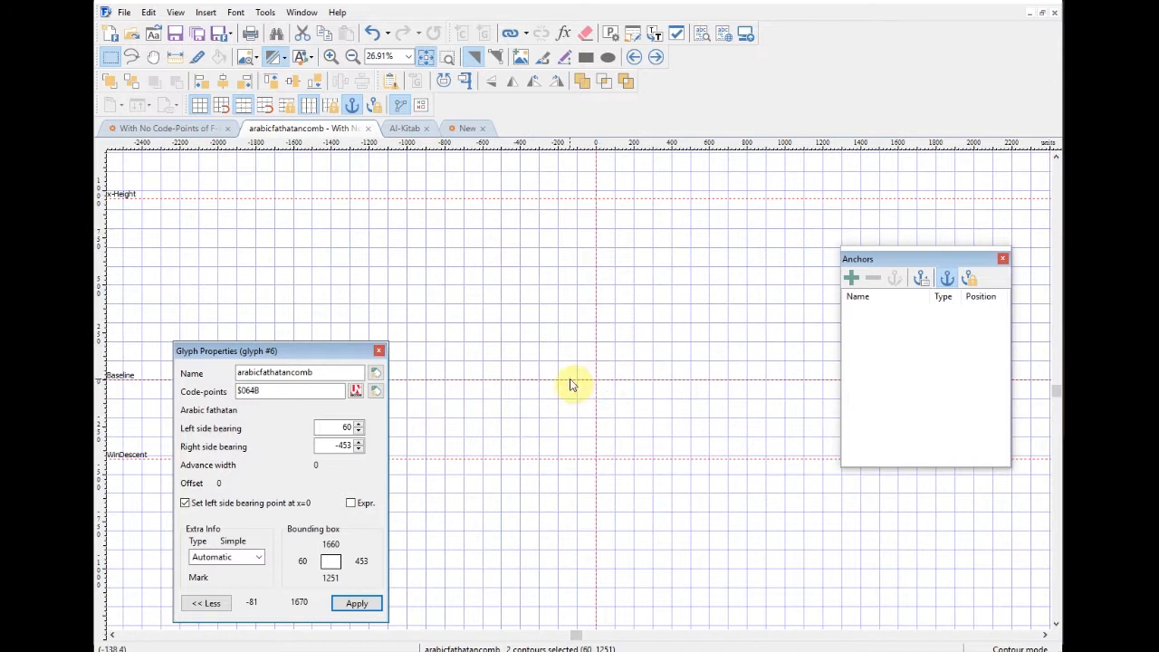
pyautogui.moveTo(259, 351); pyautogui.dragTo(212, 550)
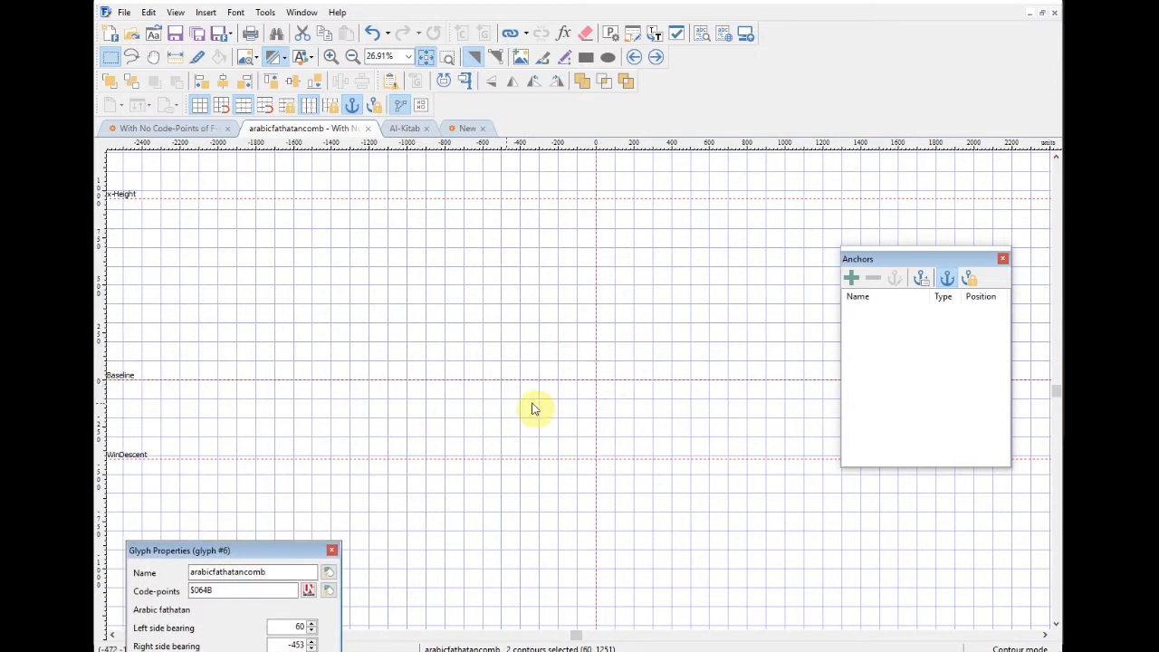
pyautogui.moveTo(678, 269); pyautogui.dragTo(624, 398)
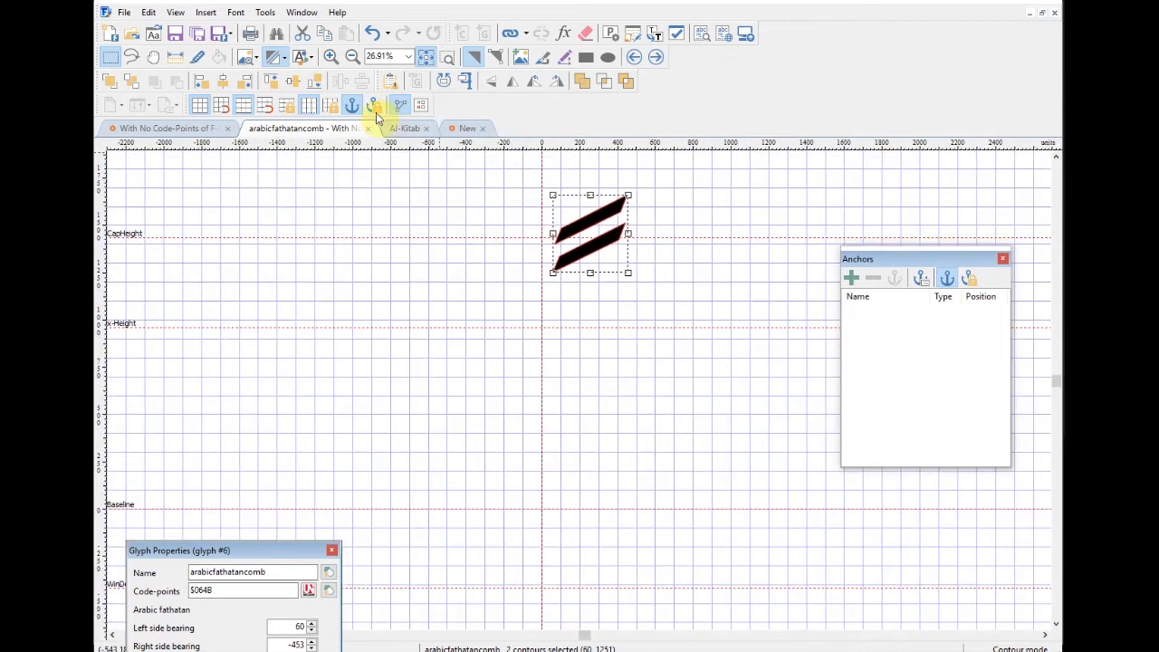
pyautogui.click(174, 13)
pyautogui.moveTo(218, 44)
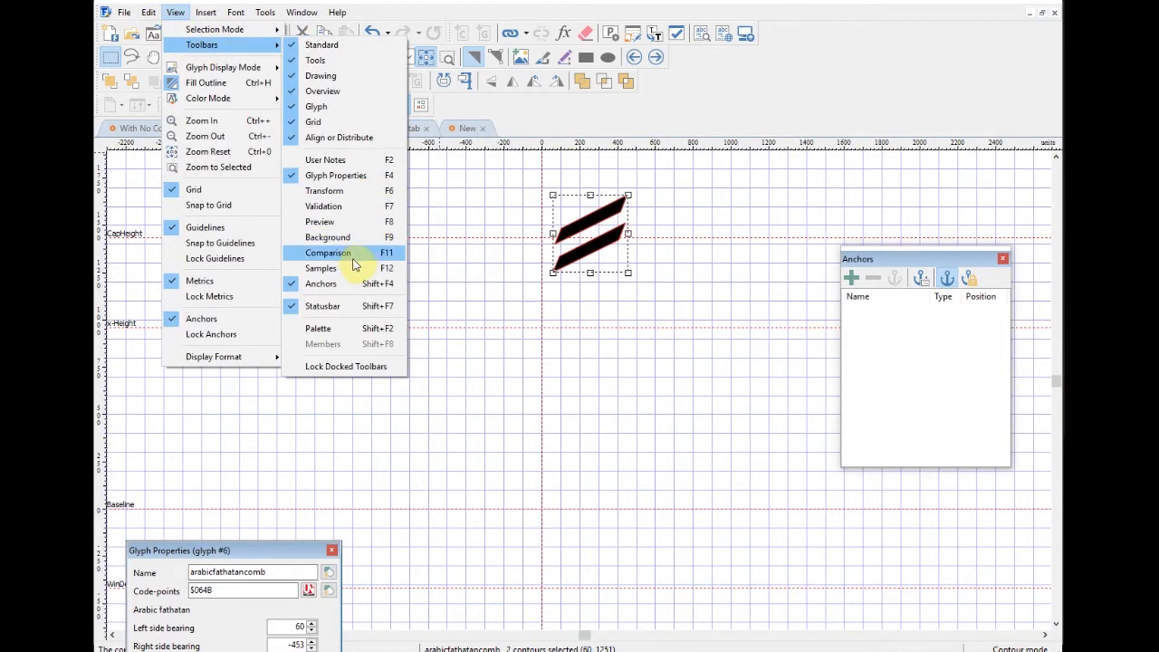
pyautogui.click(328, 191)
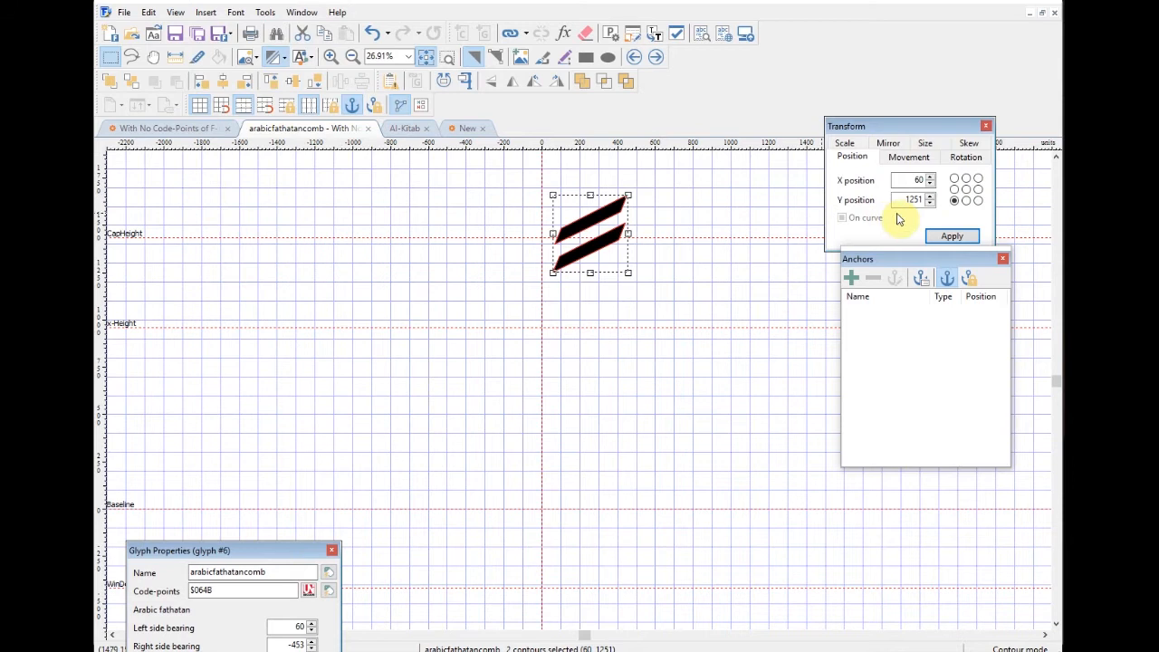
# Step: Position the fathatan's bottom centre at 0,0 with the Transform toolbar, dropping it to the baseline
pyautogui.moveTo(517, 170); pyautogui.dragTo(680, 288)
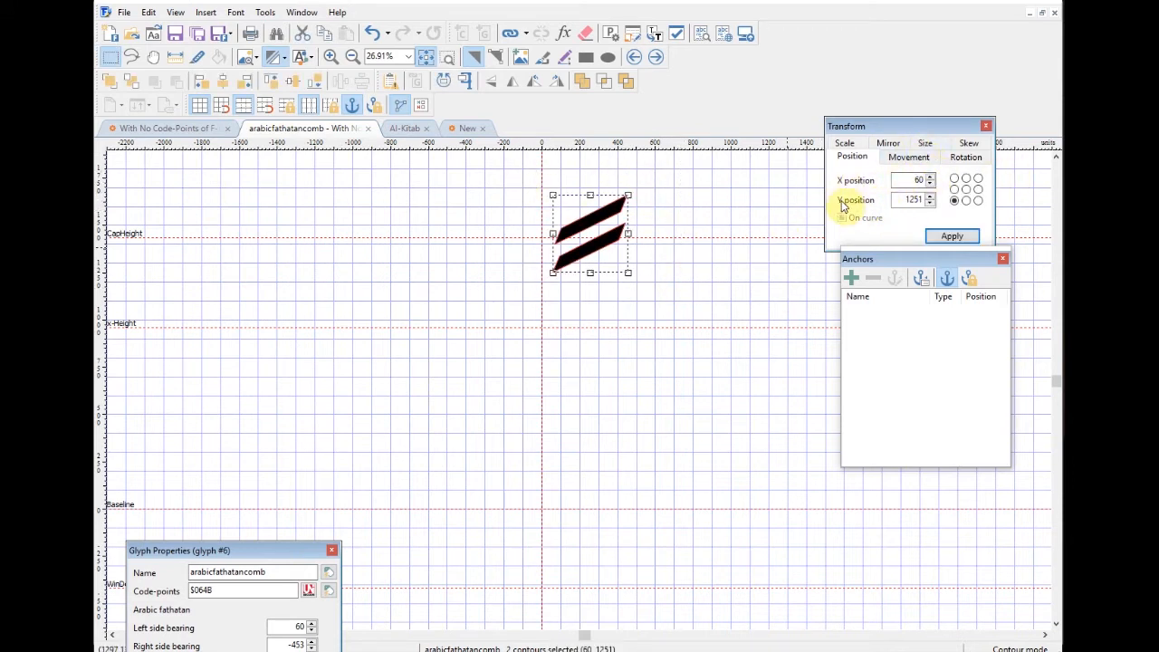
pyautogui.click(966, 200)
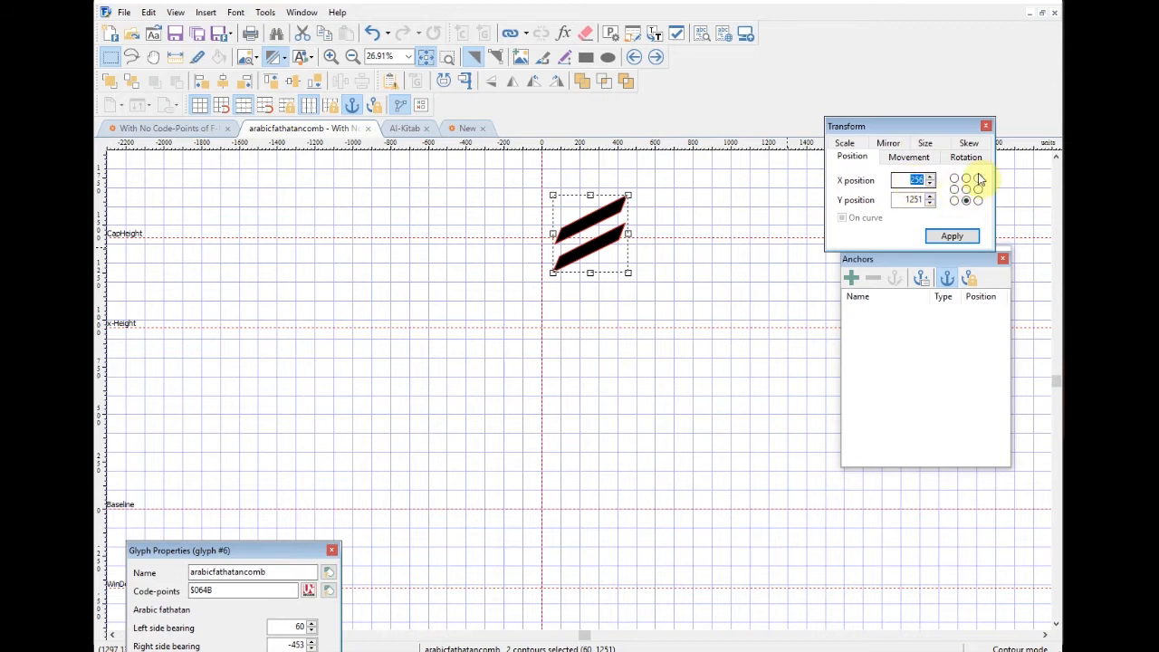
pyautogui.write('0')
pyautogui.press('Return')
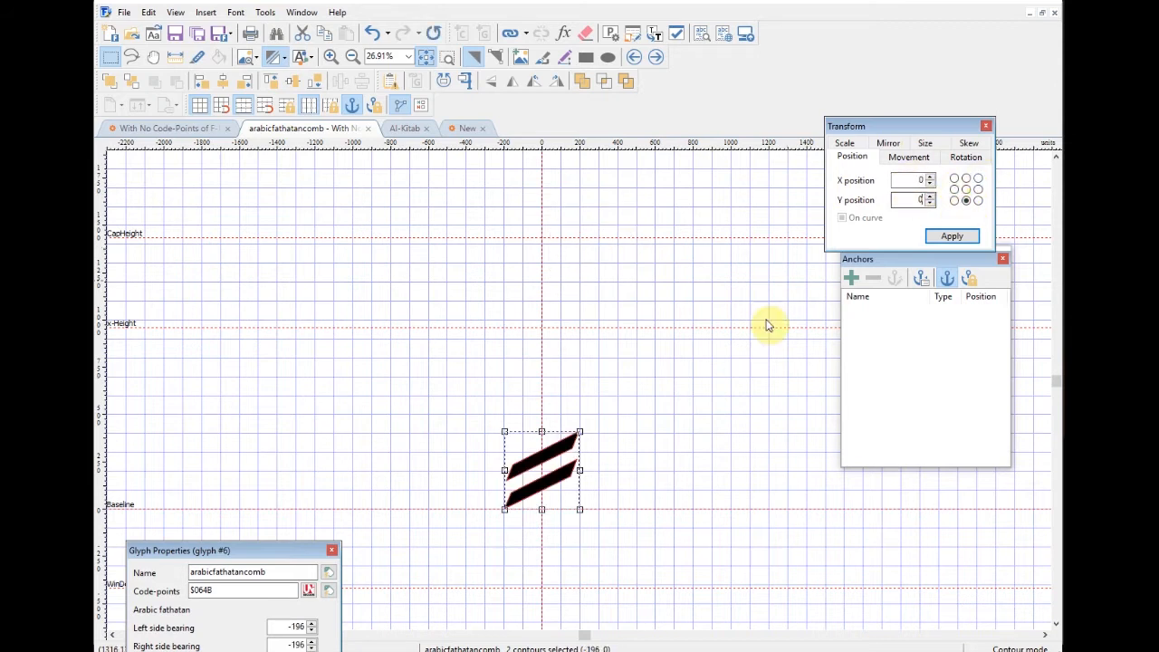
pyautogui.click(674, 454)
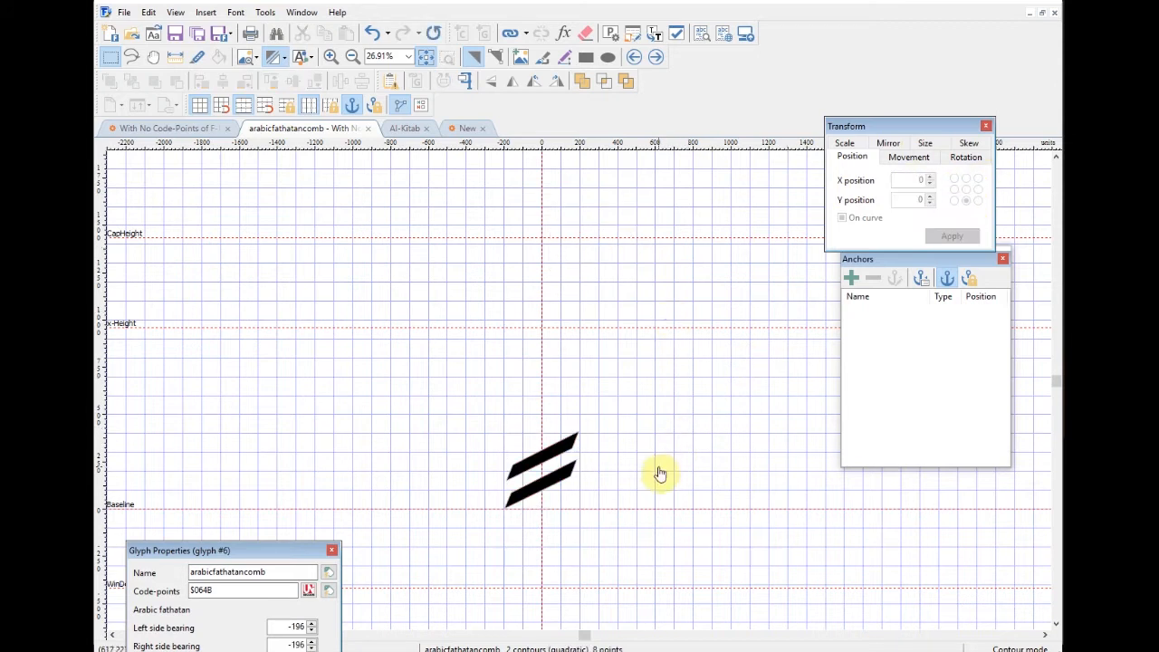
pyautogui.moveTo(660, 471); pyautogui.dragTo(640, 323)
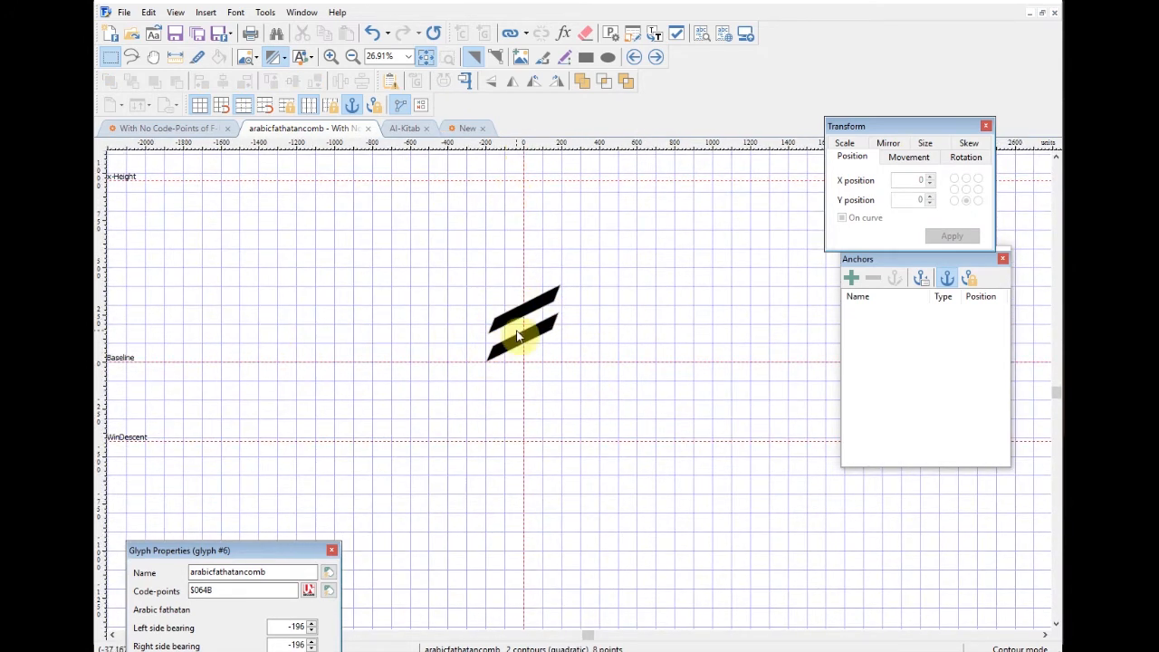
# Step: Begin a top-arab Mark anchor for the fathatan
pyautogui.click(851, 278)
pyautogui.click(312, 170)
pyautogui.click(426, 185)
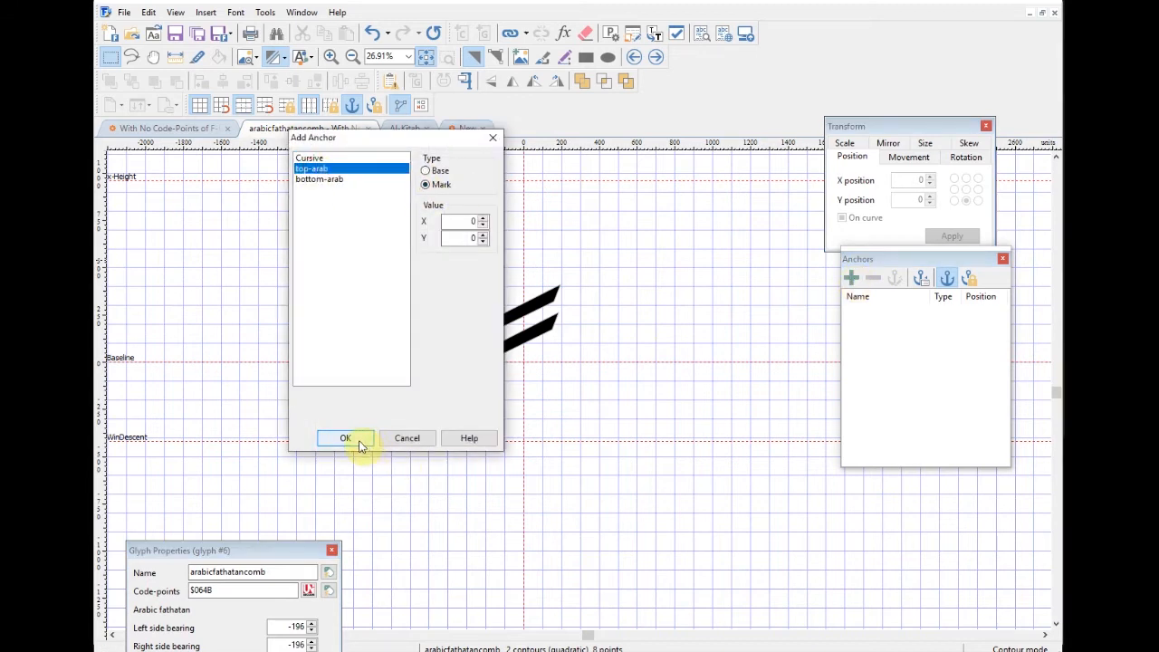
# Step: Confirm the fathatan's top-arab anchor, then centre the dammatan at X 0 with a top-arab Mark anchor
pyautogui.click(360, 440)
pyautogui.click(356, 440)
pyautogui.click(657, 57)
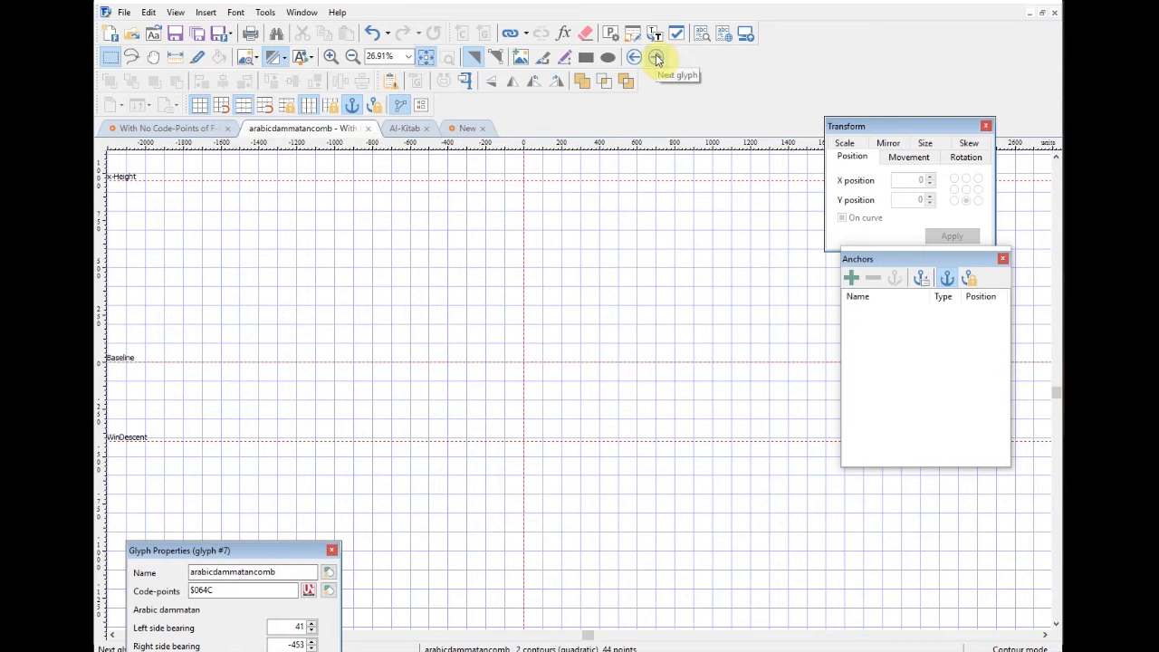
pyautogui.hotkey('ctrl', 'a')
pyautogui.click(906, 178)
pyautogui.write('0')
pyautogui.press('Return')
pyautogui.click(625, 305)
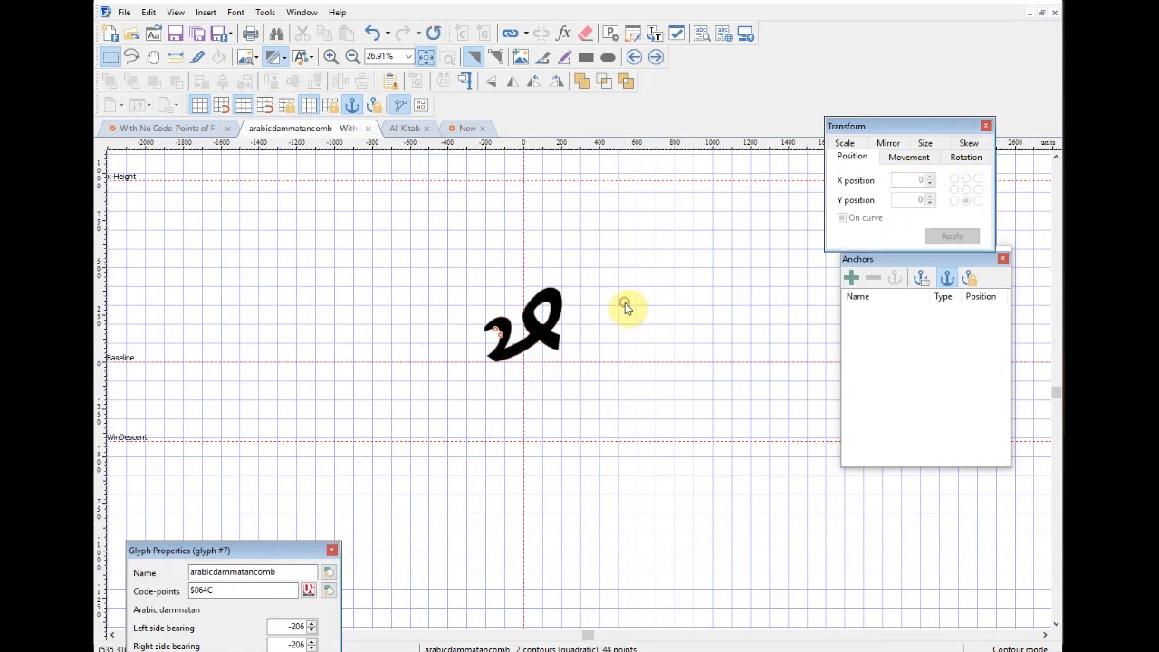
pyautogui.click(852, 279)
pyautogui.click(312, 169)
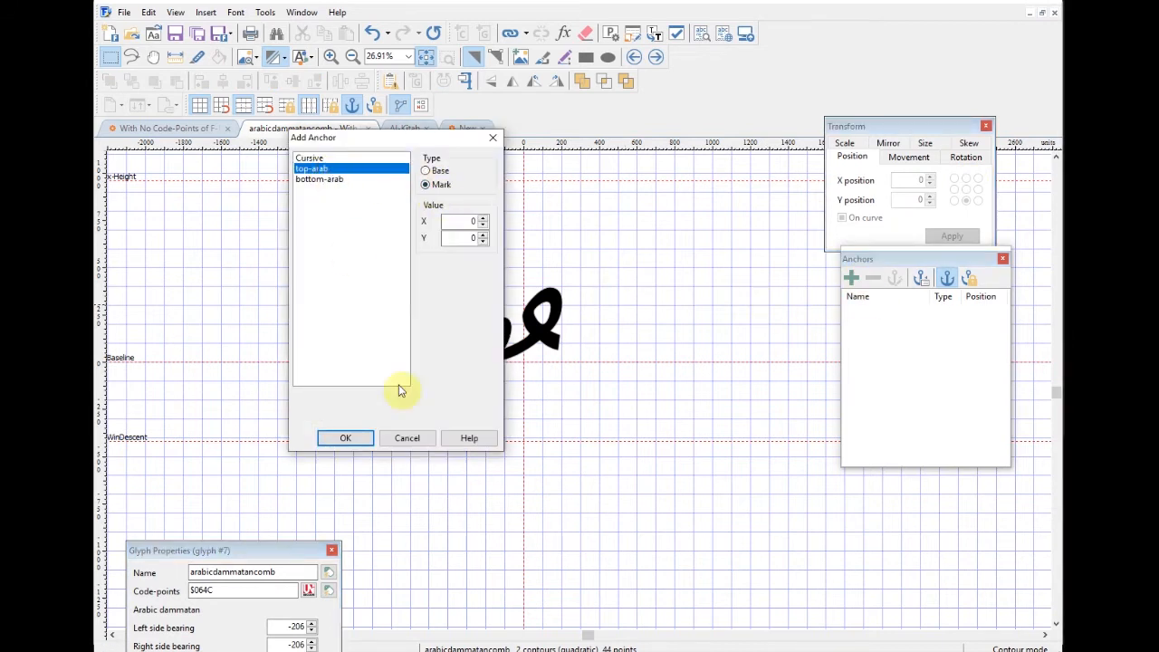
pyautogui.click(346, 437)
# Step: Set the kasratan's horizontal position to 0 and give it a top-arab Mark anchor
pyautogui.click(656, 57)
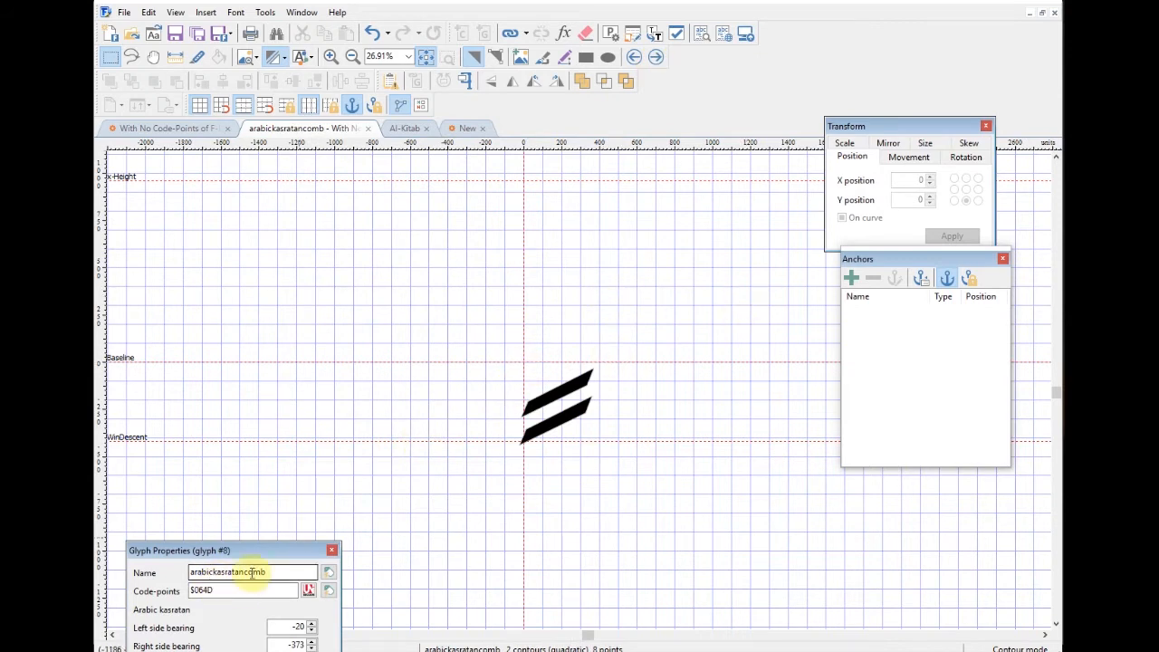
pyautogui.moveTo(430, 316); pyautogui.dragTo(649, 494)
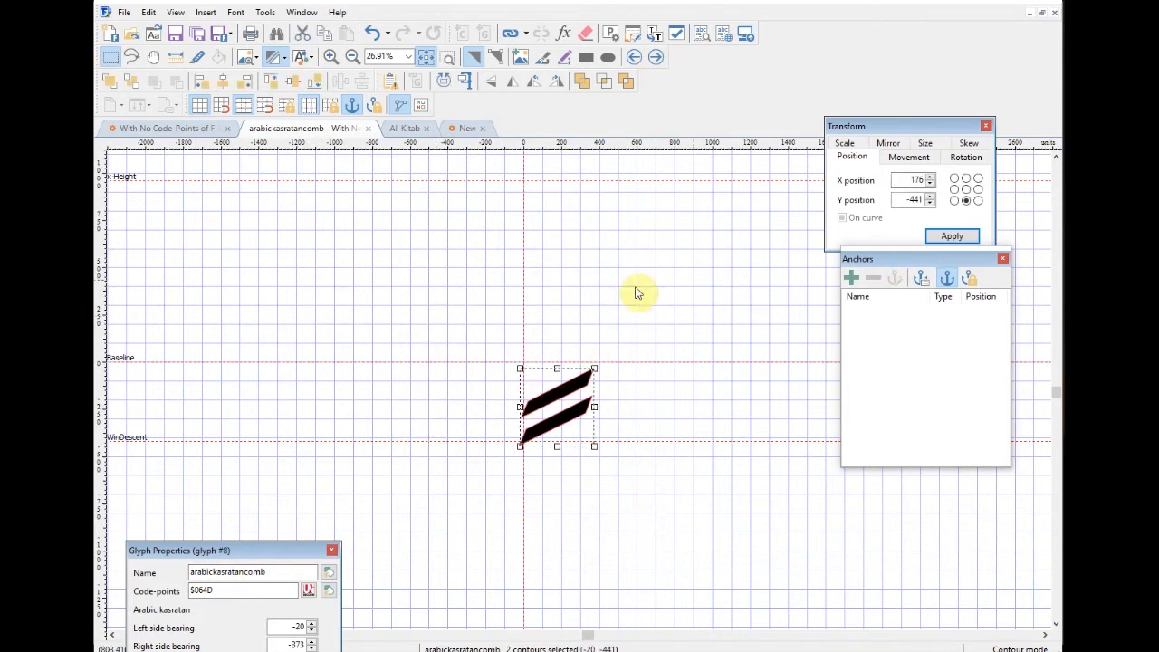
pyautogui.doubleClick(915, 180)
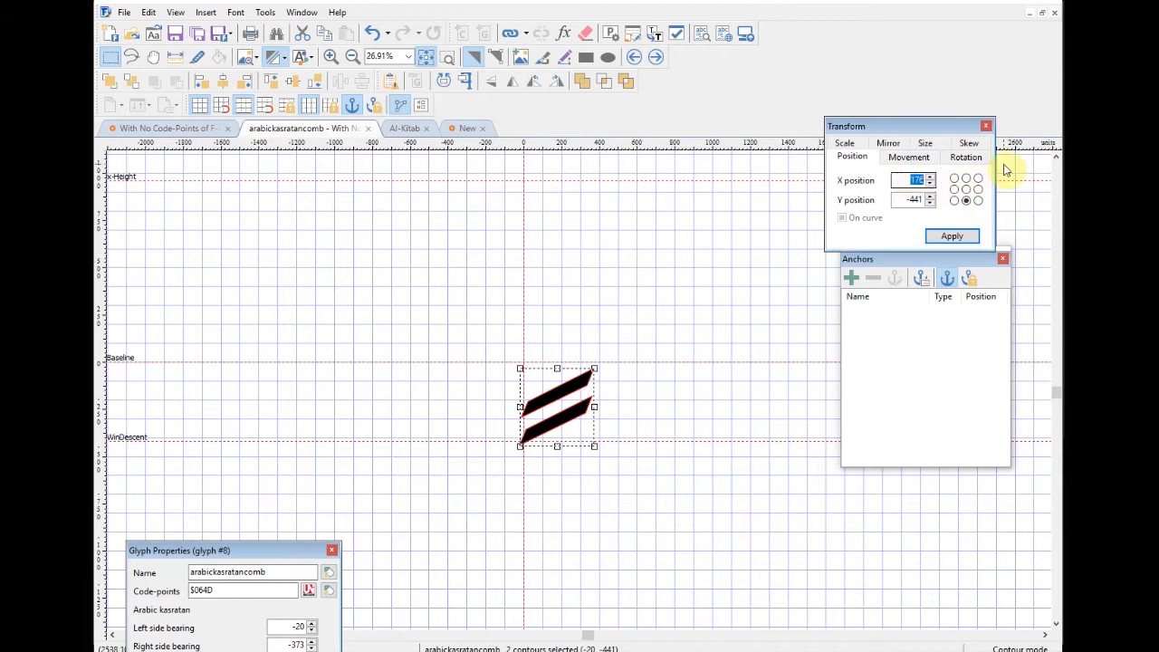
pyautogui.write('0')
pyautogui.press('Return')
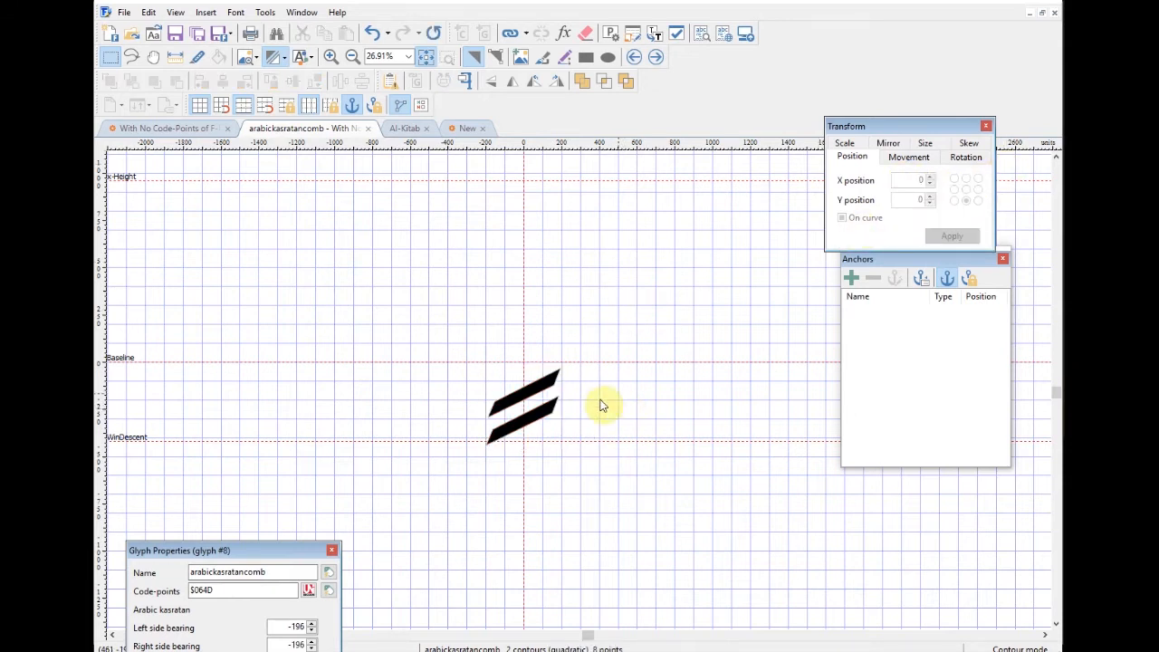
pyautogui.click(852, 277)
pyautogui.click(314, 169)
pyautogui.click(425, 184)
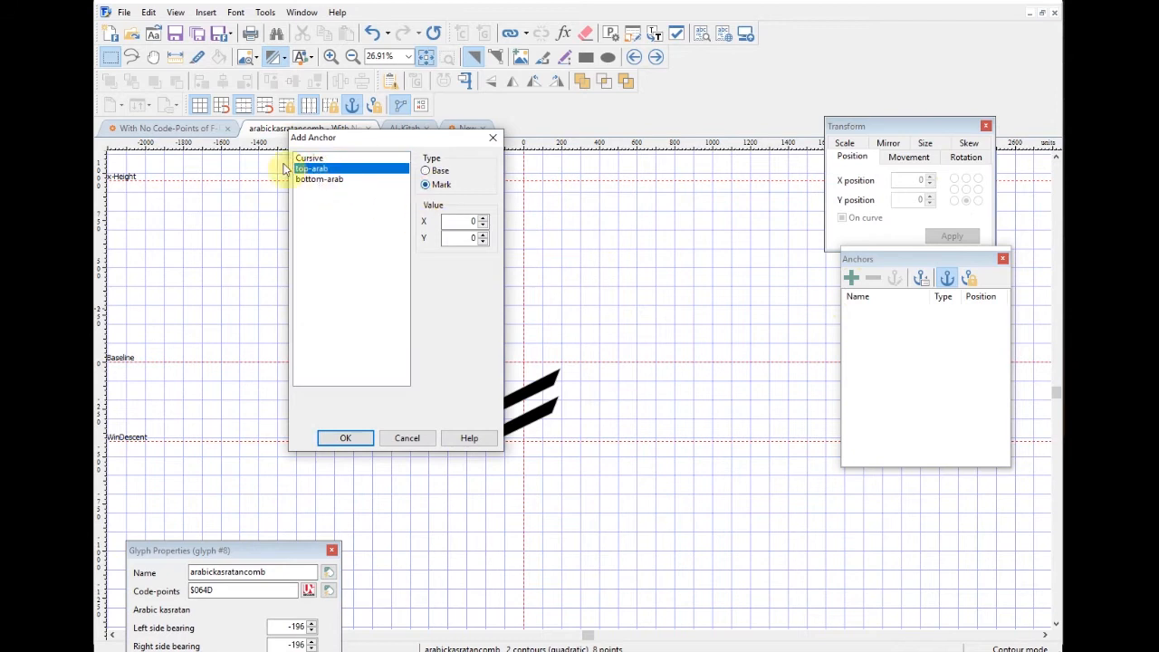
pyautogui.click(345, 439)
# Step: Place the fatha at 0,0 with a top-arab Mark anchor, then return to the kasratan
pyautogui.click(656, 57)
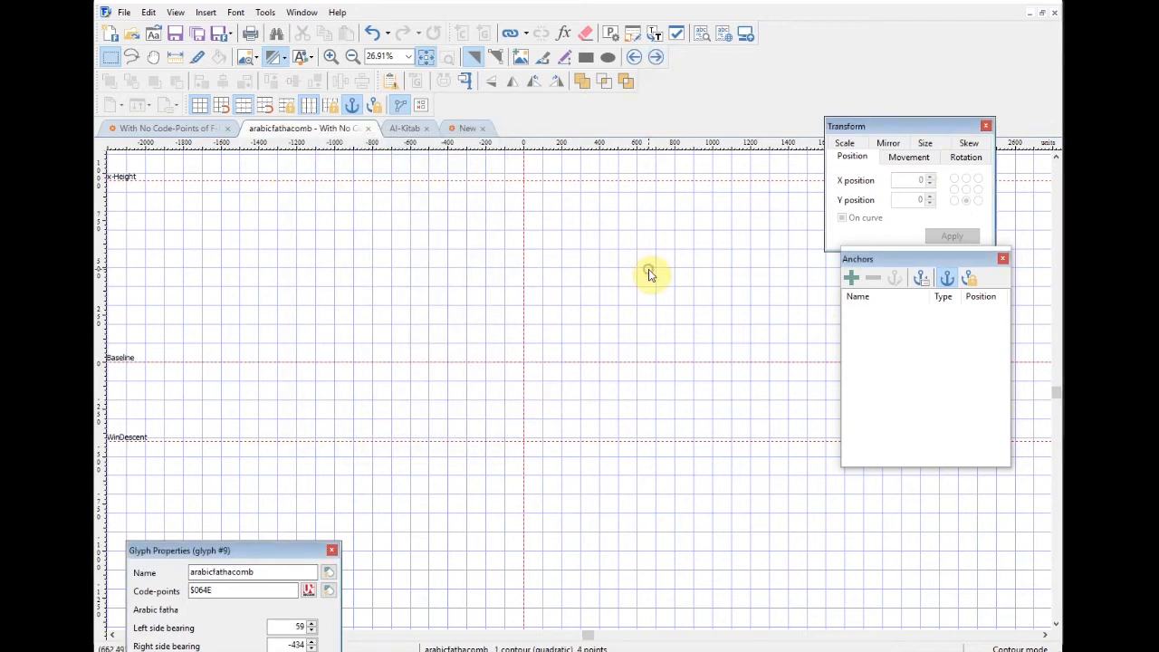
pyautogui.hotkey('ctrl', 'a')
pyautogui.moveTo(924, 181); pyautogui.dragTo(899, 199)
pyautogui.write('0')
pyautogui.press('Return')
pyautogui.write('0')
pyautogui.press('Return')
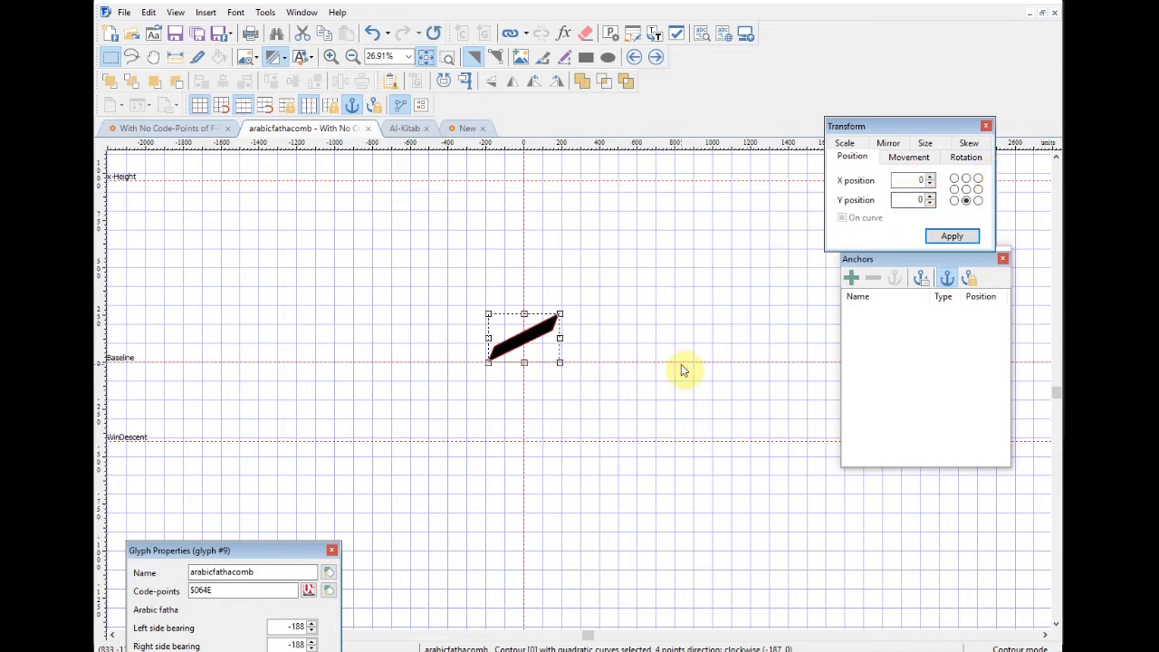
pyautogui.click(680, 320)
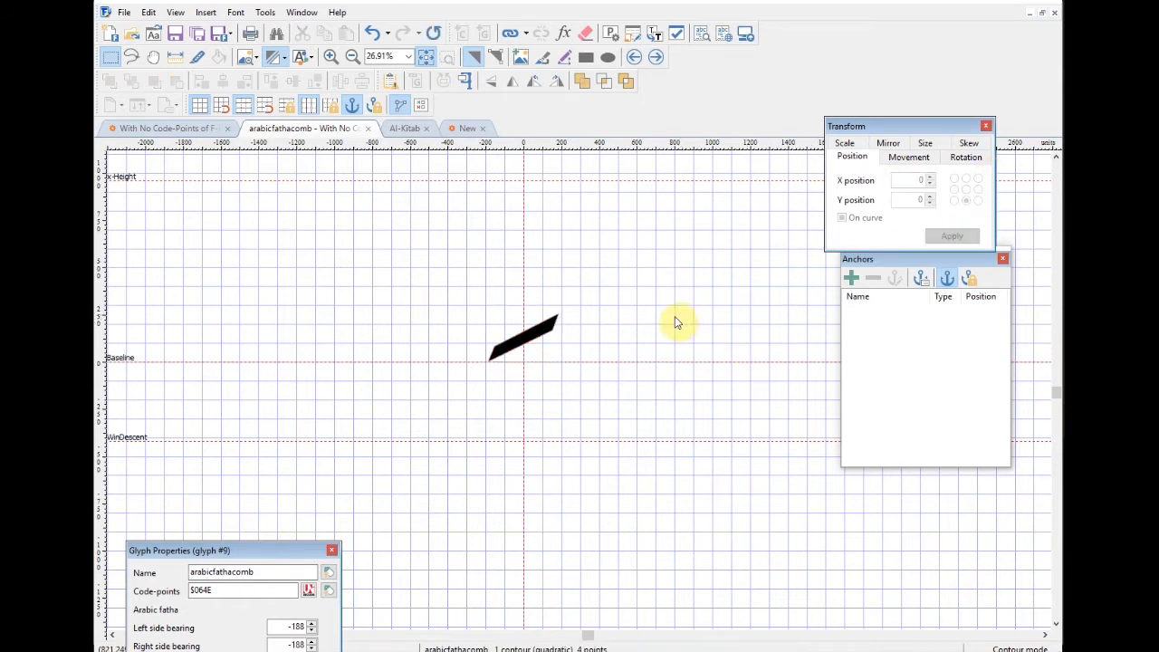
pyautogui.click(851, 278)
pyautogui.click(317, 169)
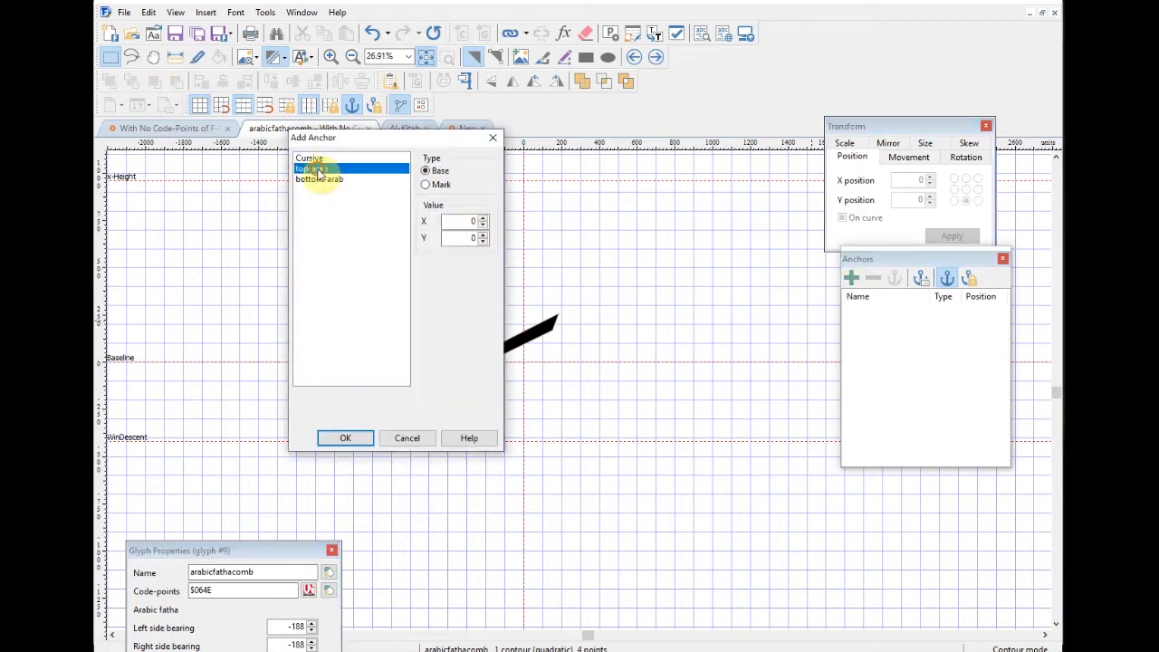
pyautogui.click(362, 440)
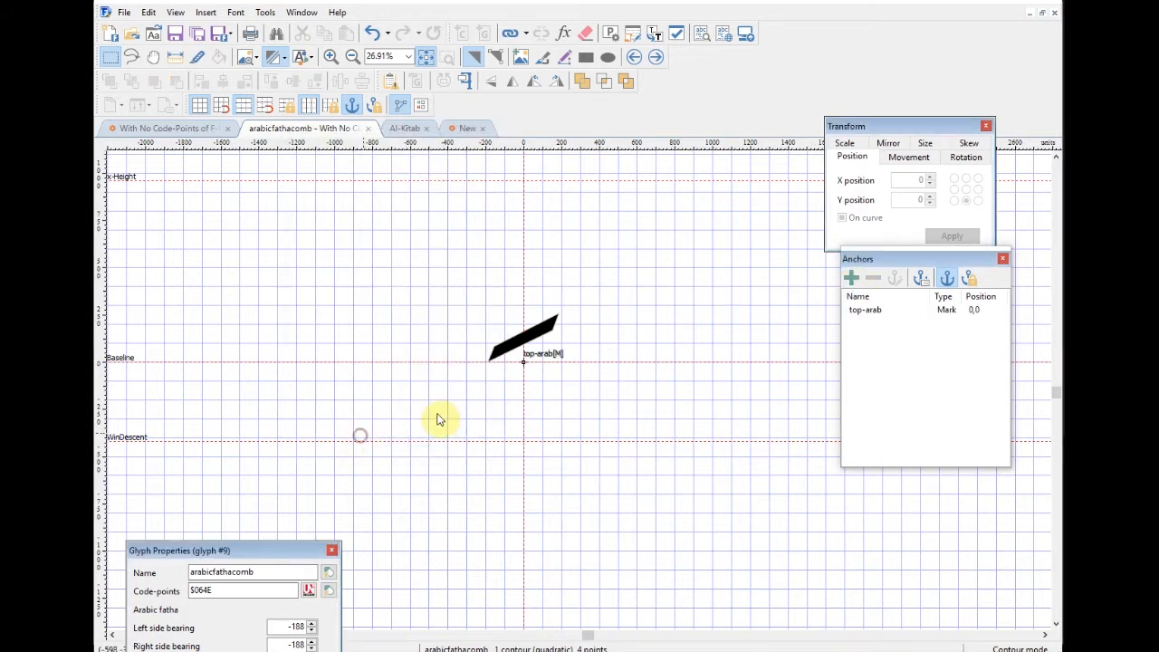
pyautogui.click(635, 58)
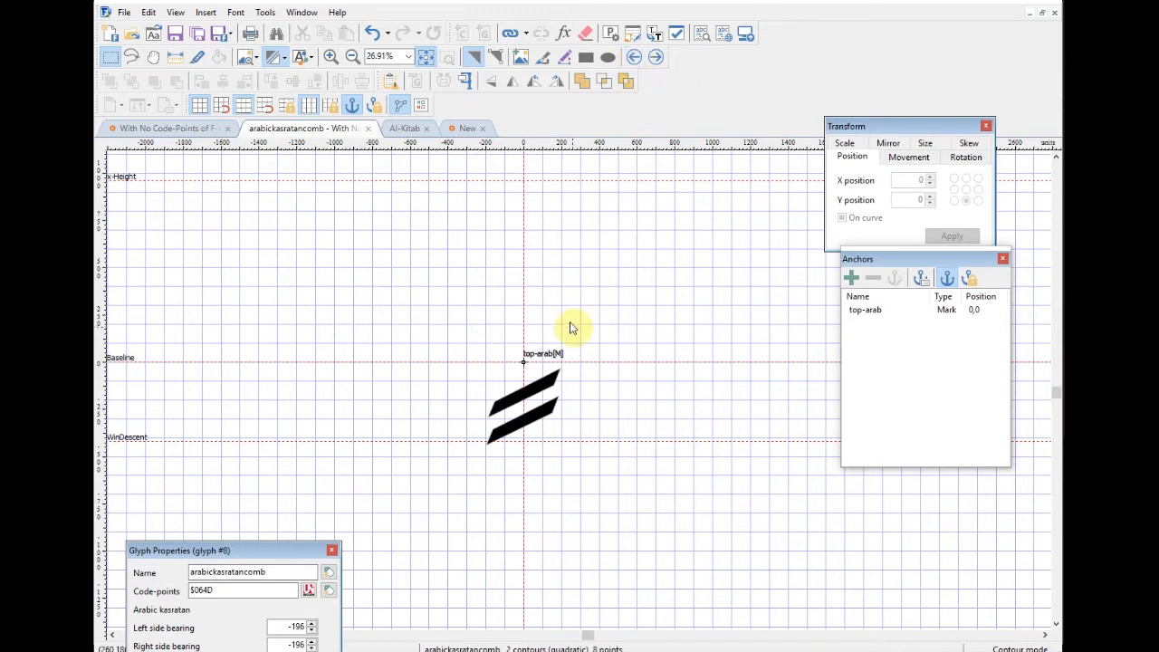
# Step: Delete the kasratan's top-arab anchor, add a bottom-arab Mark anchor instead, and advance to the fatha
pyautogui.click(865, 310)
pyautogui.click(873, 279)
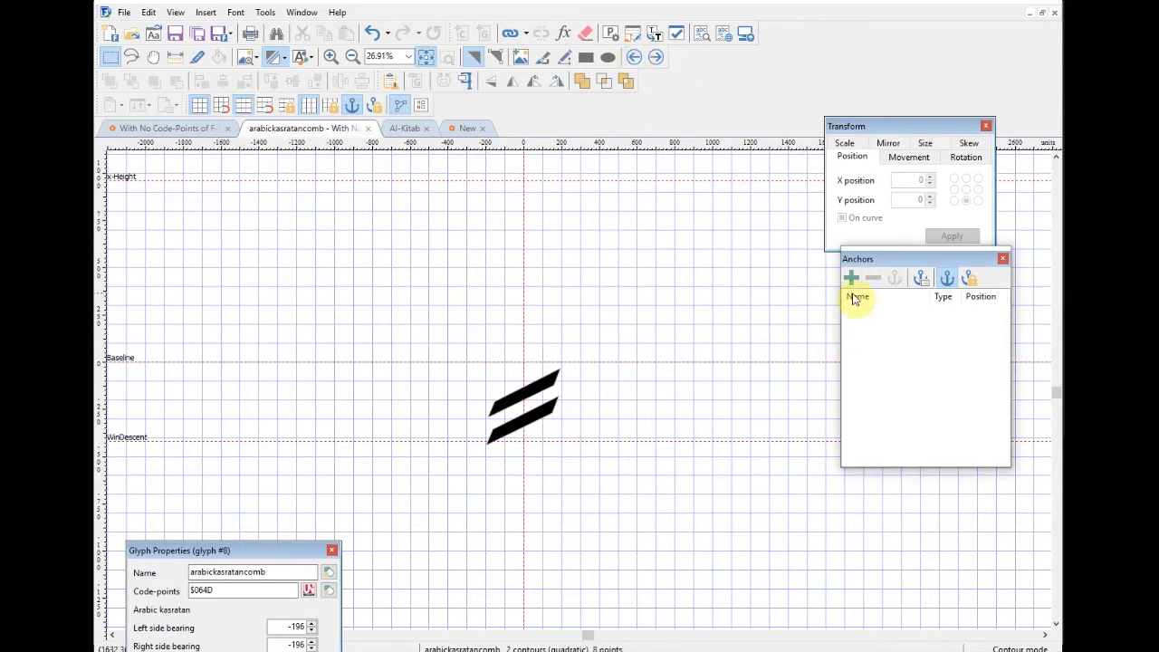
pyautogui.click(852, 278)
pyautogui.click(335, 180)
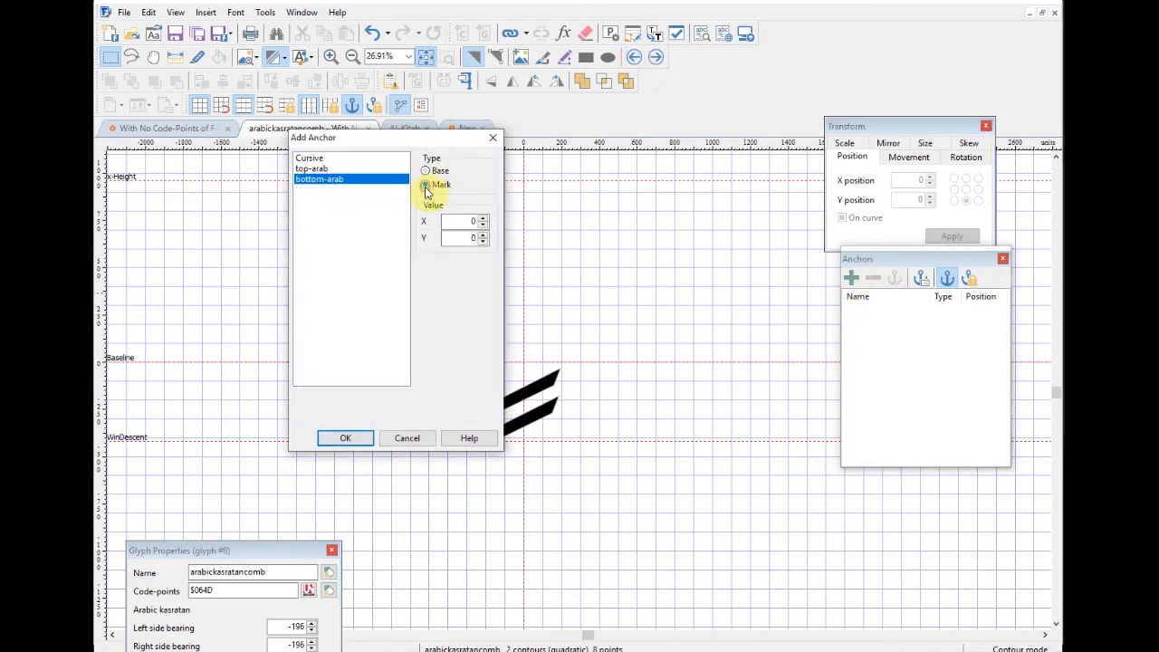
pyautogui.click(354, 440)
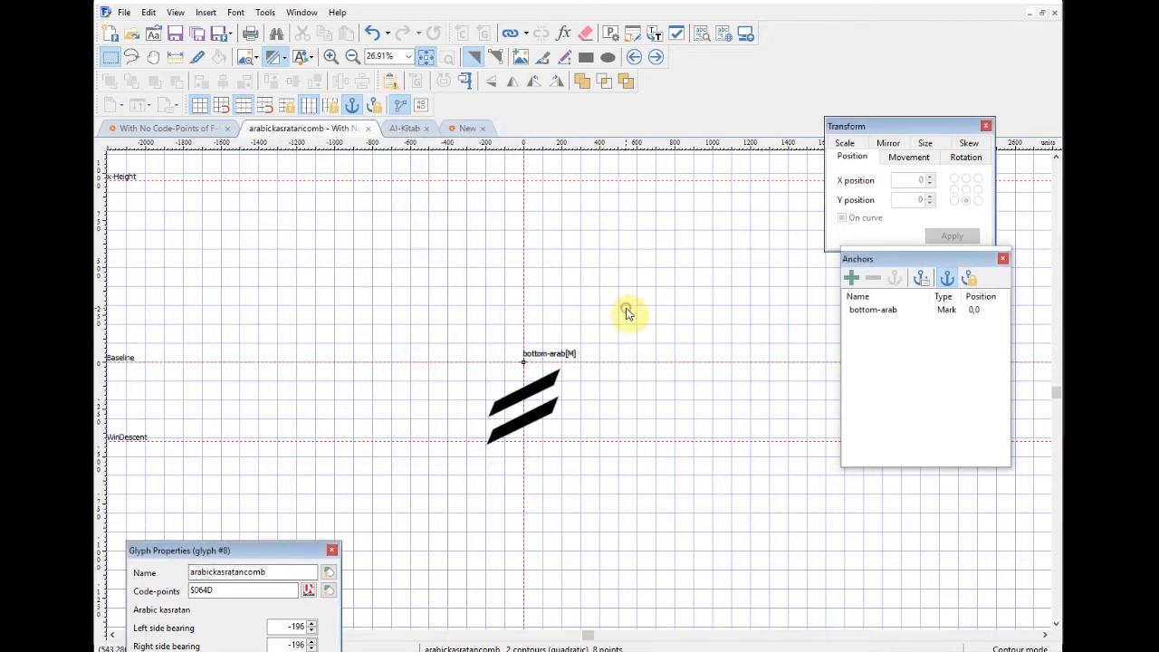
pyautogui.click(656, 57)
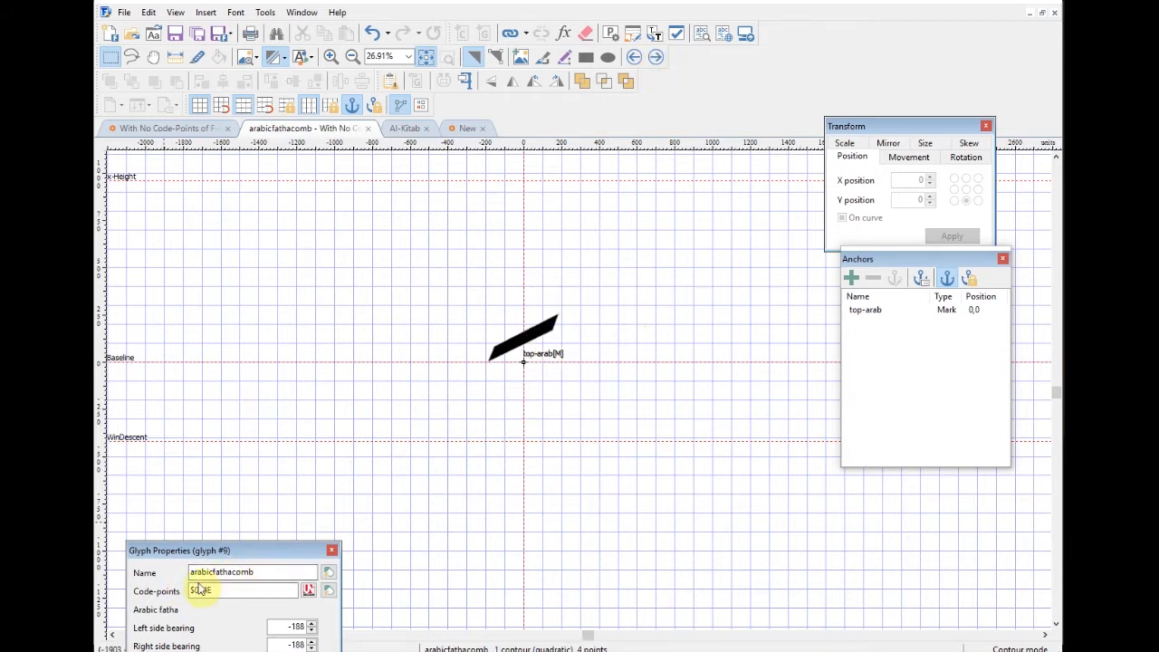
# Step: Set the damma's position to 0 and give it a top-arab Mark anchor
pyautogui.click(656, 57)
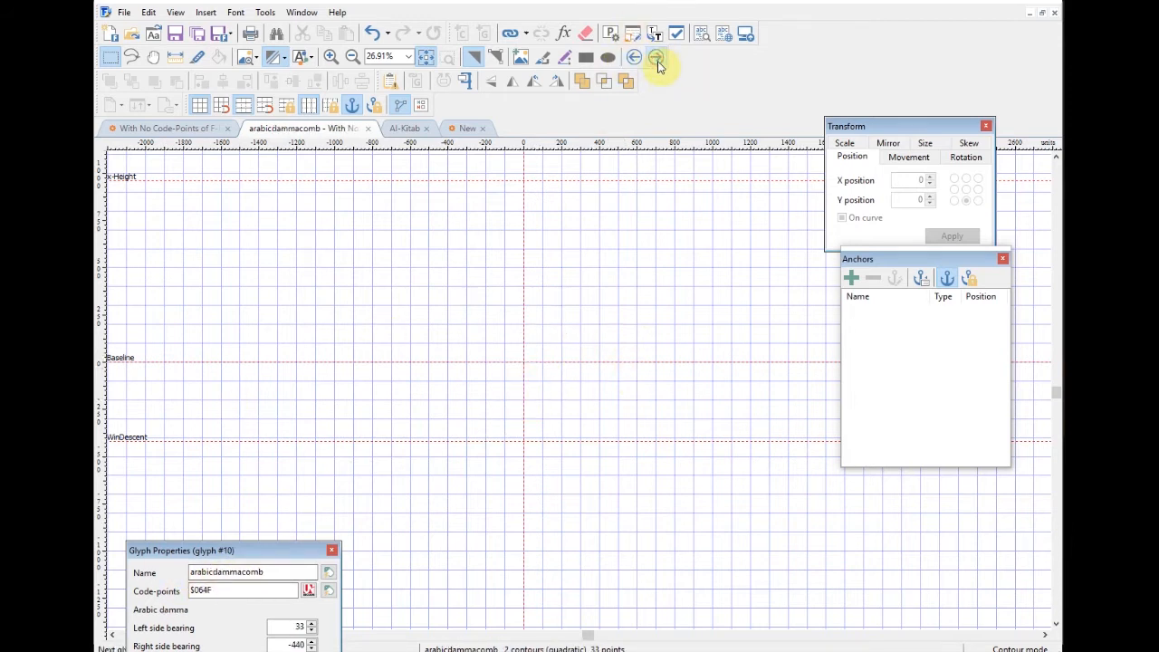
pyautogui.hotkey('ctrl', 'a')
pyautogui.click(910, 182)
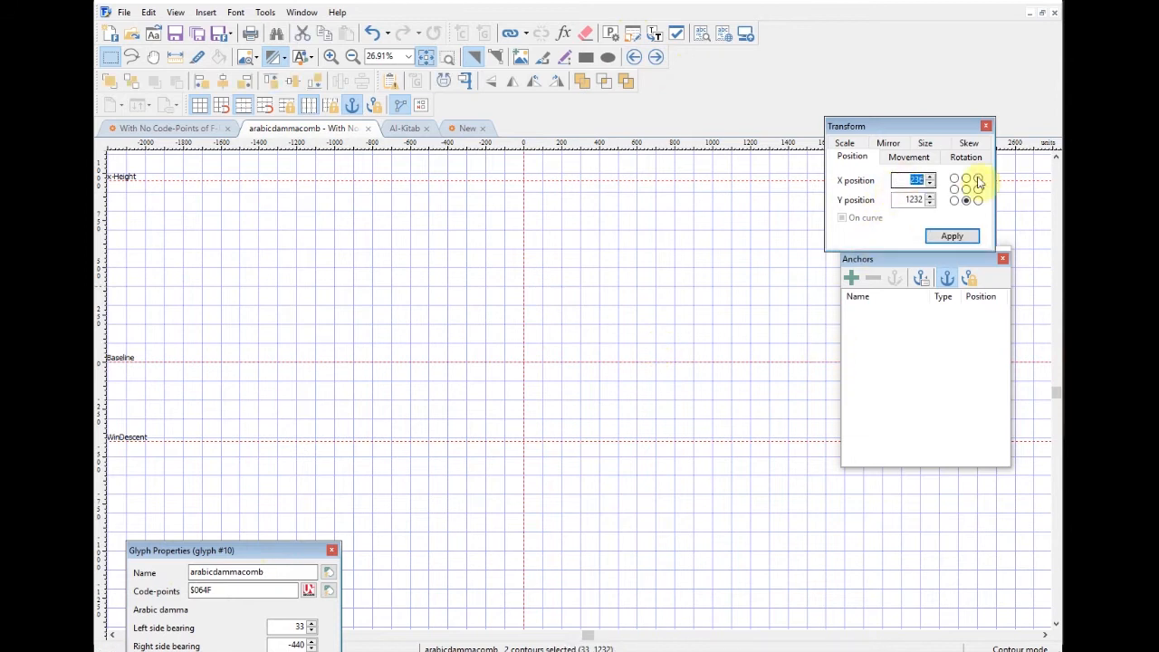
pyautogui.write('0')
pyautogui.press('Return')
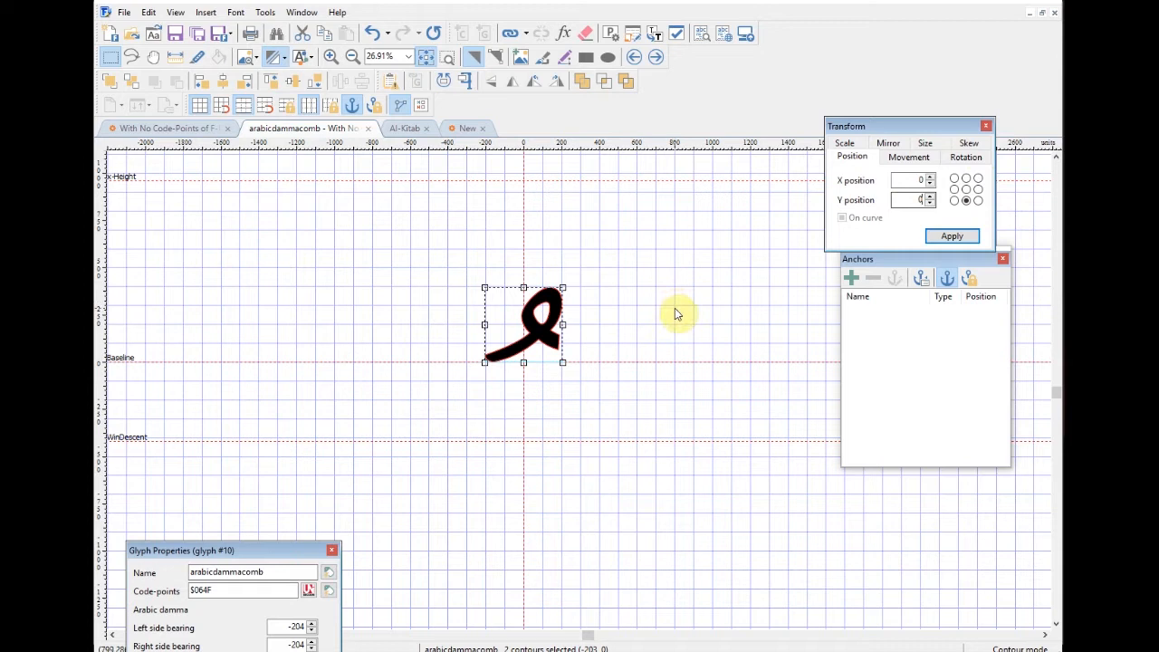
pyautogui.click(851, 278)
pyautogui.click(312, 168)
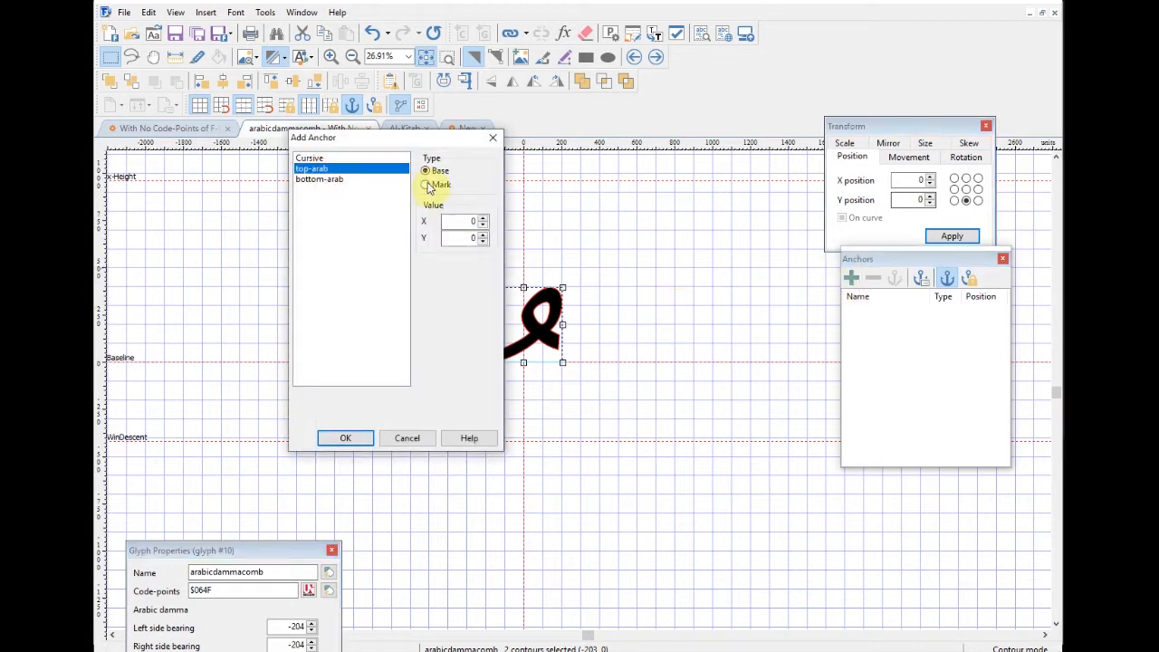
pyautogui.click(353, 439)
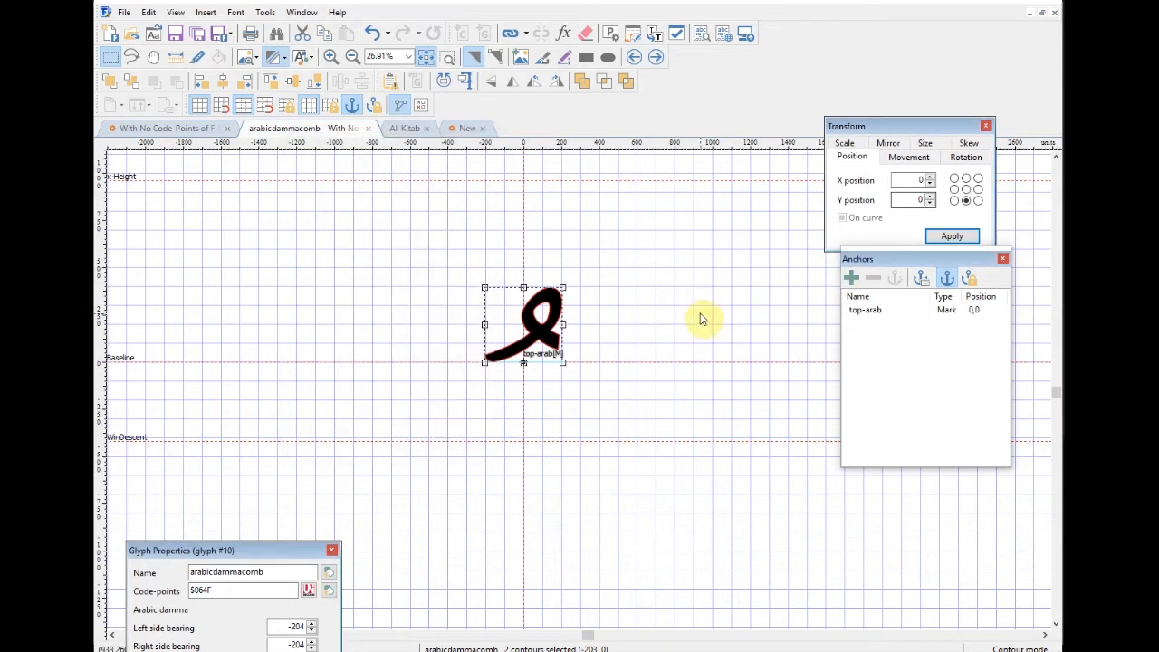
pyautogui.click(699, 318)
# Step: Place the kasra at 0,0, then lower it 300 units and nudge it slightly back up
pyautogui.click(656, 57)
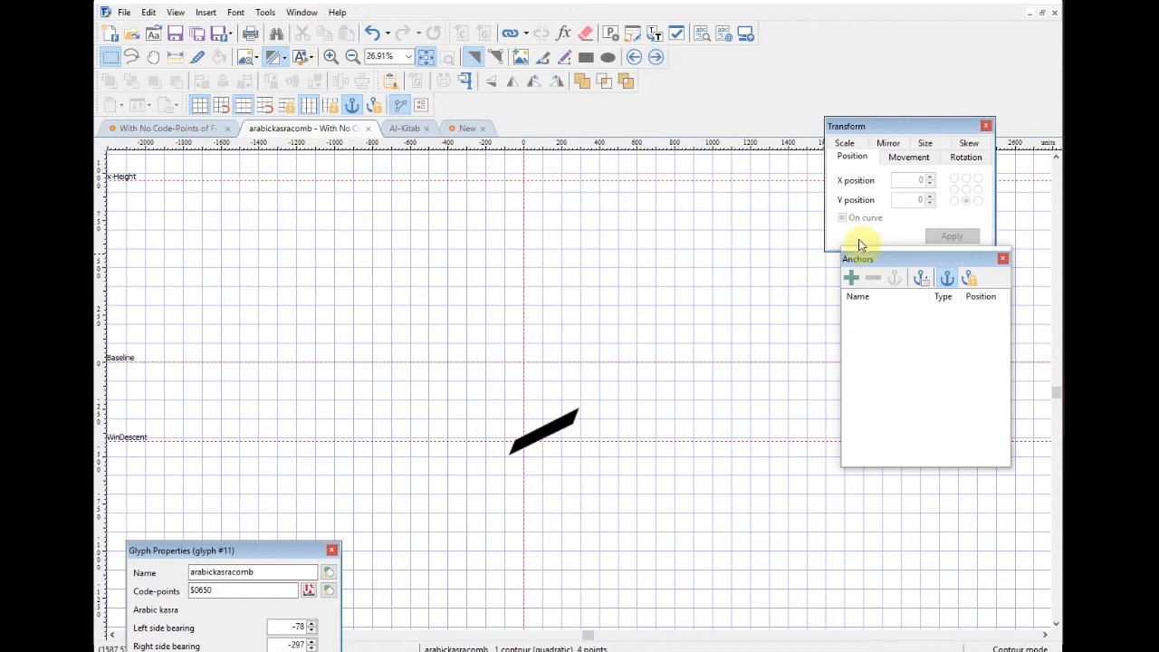
pyautogui.moveTo(458, 334); pyautogui.dragTo(675, 526)
pyautogui.doubleClick(906, 180)
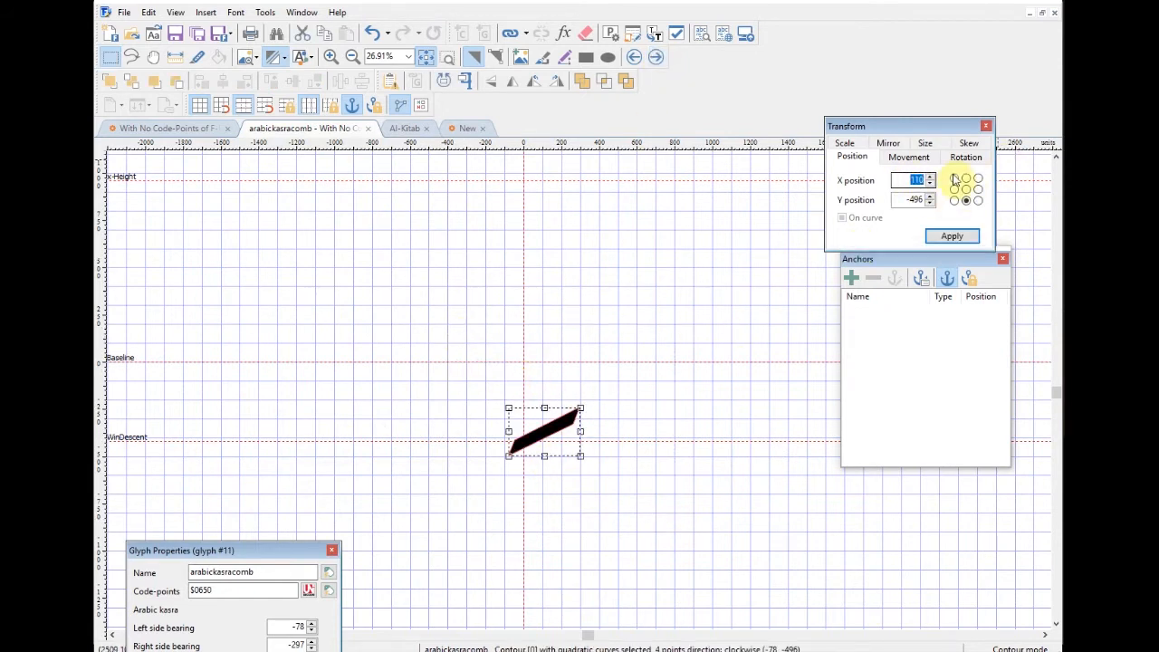
pyautogui.write('0')
pyautogui.press('Return')
pyautogui.doubleClick(909, 199)
pyautogui.write('0')
pyautogui.press('Return')
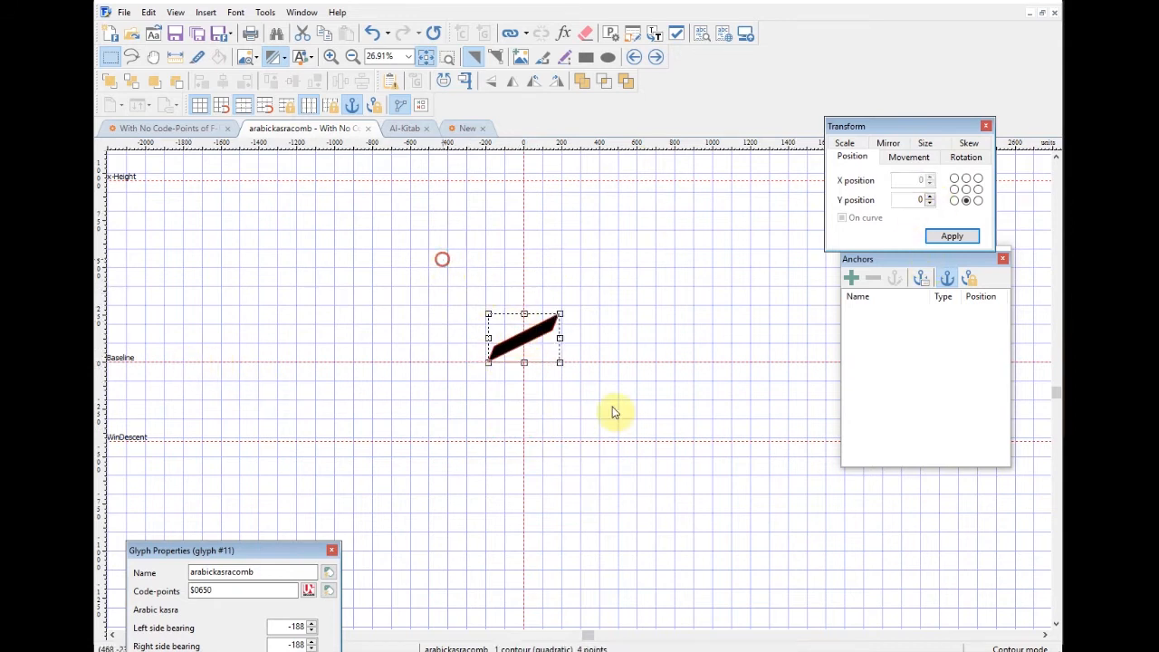
pyautogui.hotkey('ctrl', 'Down')
pyautogui.hotkey('ctrl', 'Down')
pyautogui.hotkey('ctrl', 'Down')
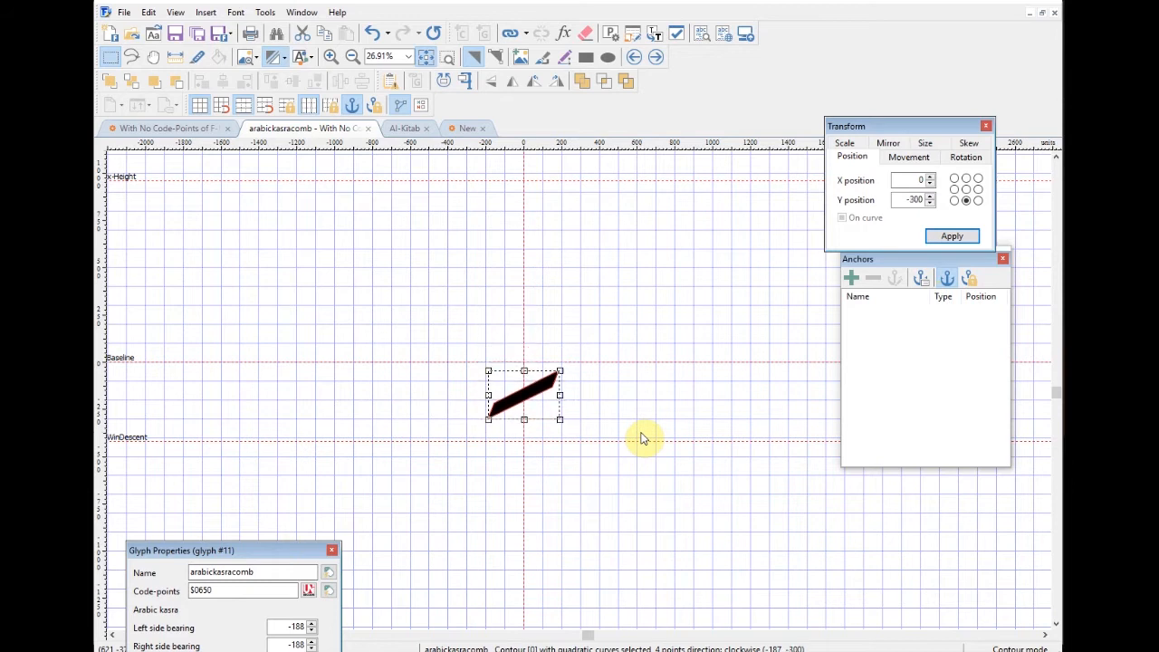
pyautogui.press('Up')
pyautogui.press('Up')
pyautogui.press('Up')
pyautogui.press('Up')
pyautogui.click(611, 318)
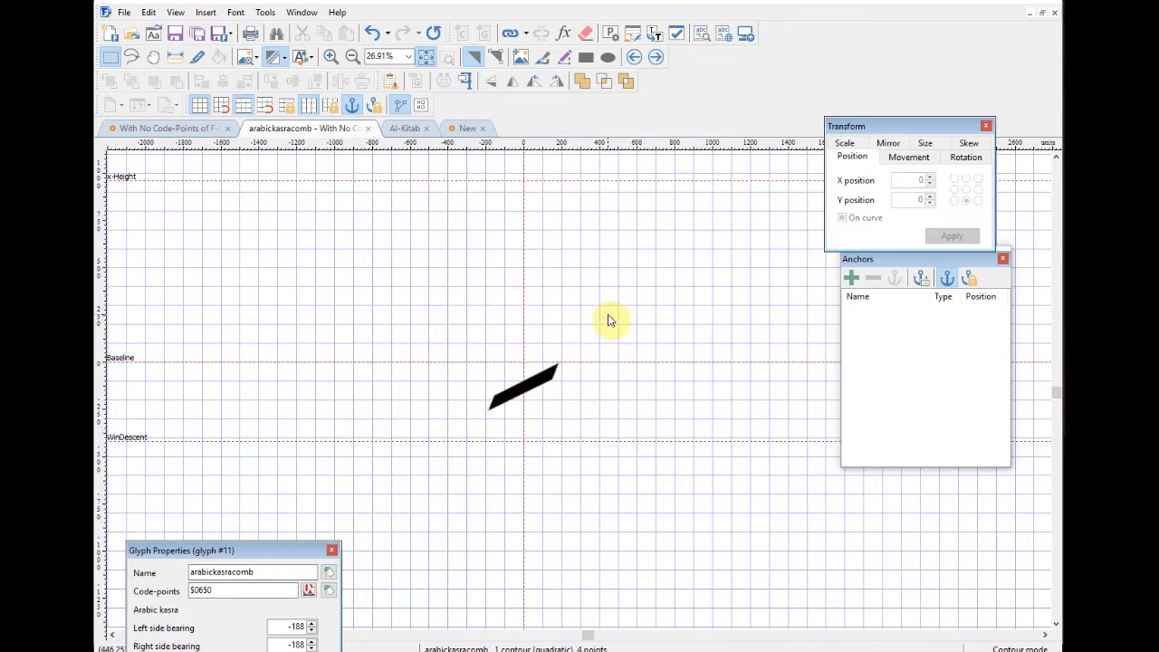
# Step: Add a bottom-arab Mark anchor to the kasra and advance to the shadda
pyautogui.click(851, 278)
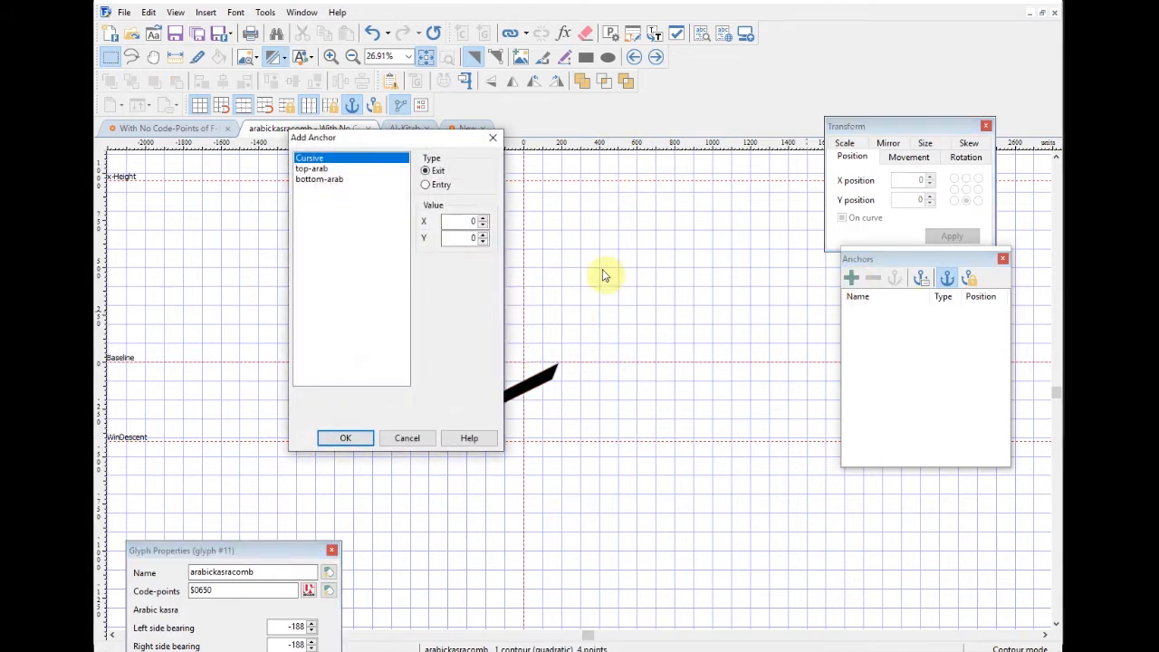
pyautogui.click(326, 180)
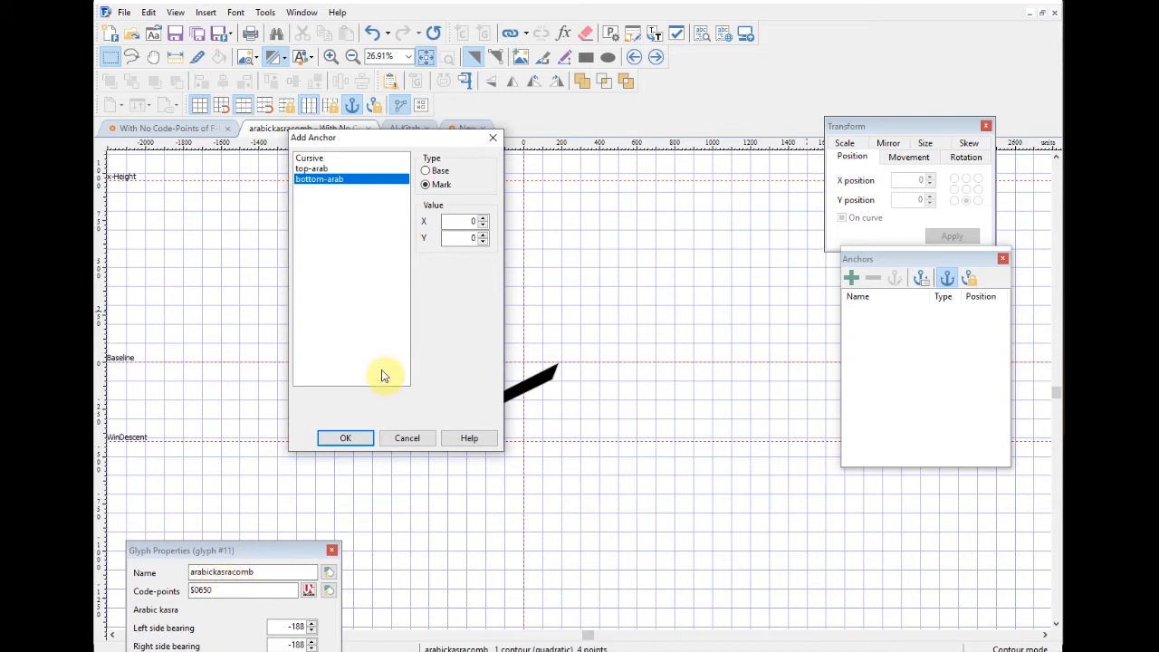
pyautogui.click(346, 439)
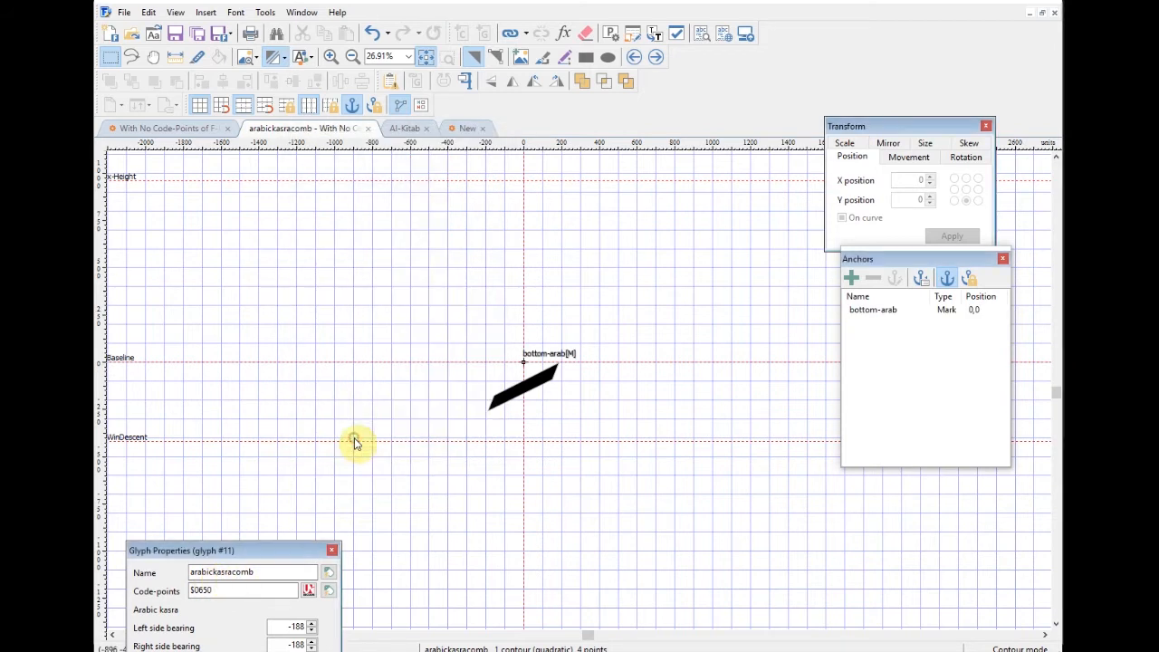
pyautogui.click(656, 57)
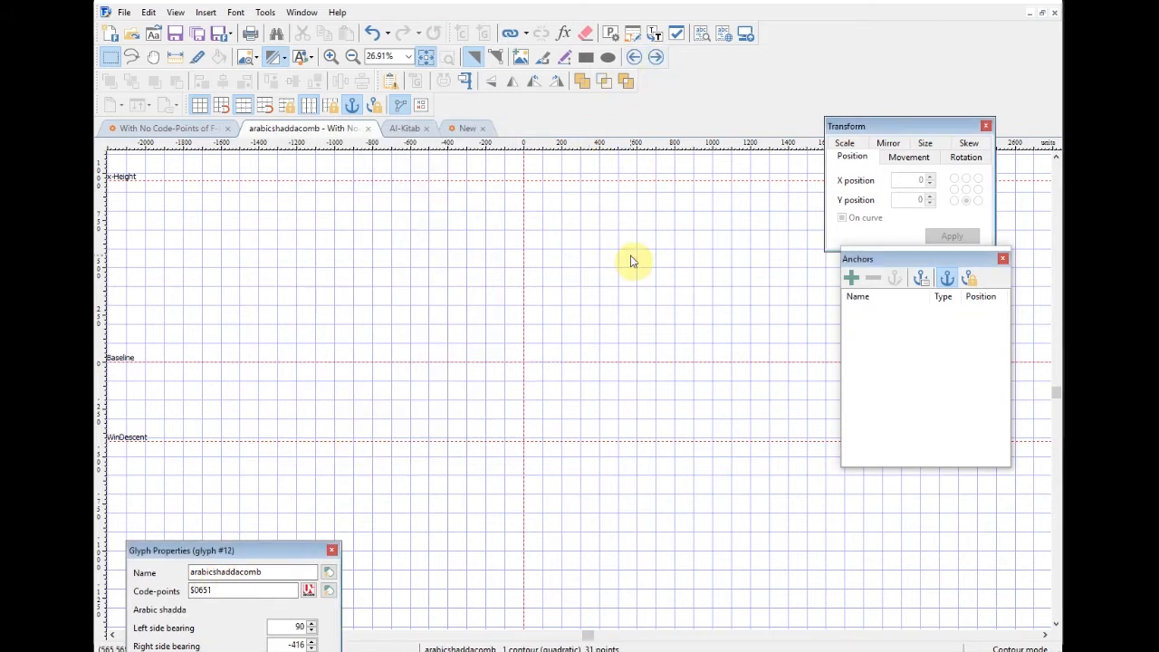
# Step: Move the shadda to 0,0 and give it a top-arab Mark anchor
pyautogui.hotkey('ctrl', 'a')
pyautogui.moveTo(904, 180); pyautogui.dragTo(981, 190)
pyautogui.write('0')
pyautogui.doubleClick(912, 199)
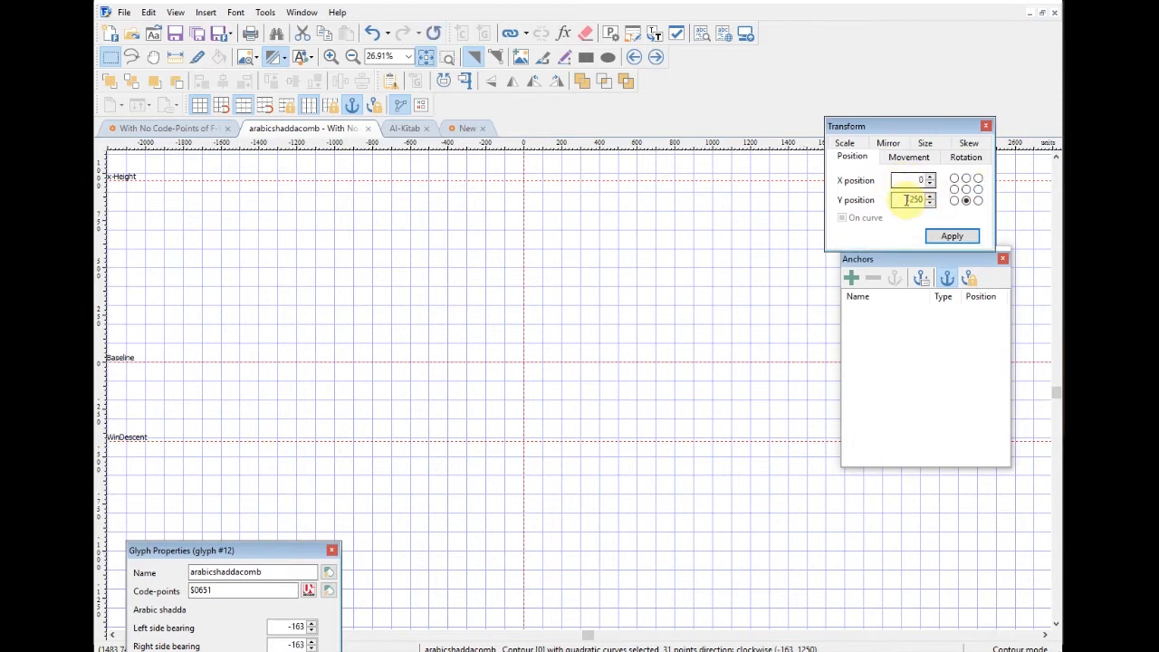
pyautogui.write('0')
pyautogui.press('Return')
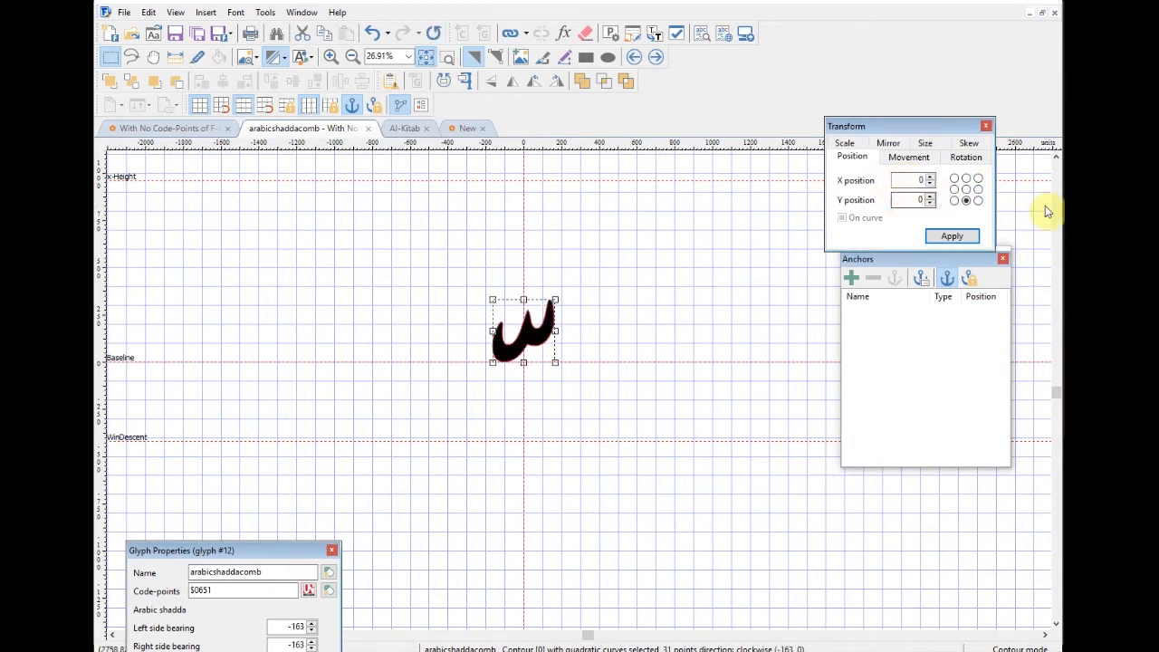
pyautogui.click(652, 314)
pyautogui.click(851, 278)
pyautogui.click(313, 170)
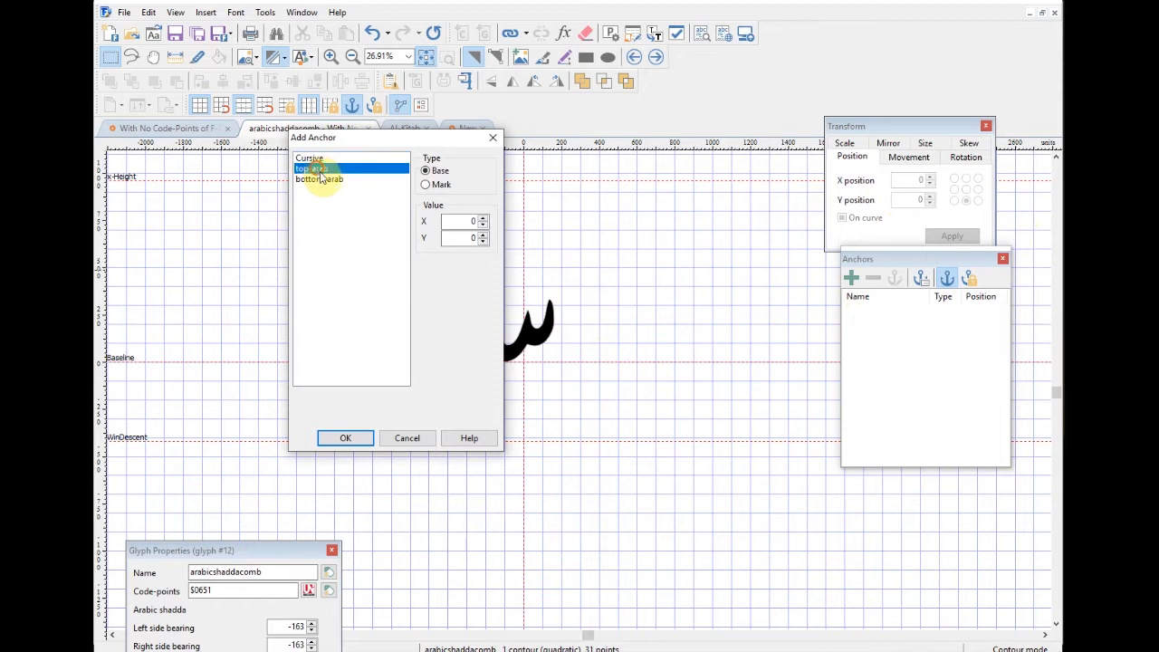
pyautogui.click(424, 185)
pyautogui.click(366, 440)
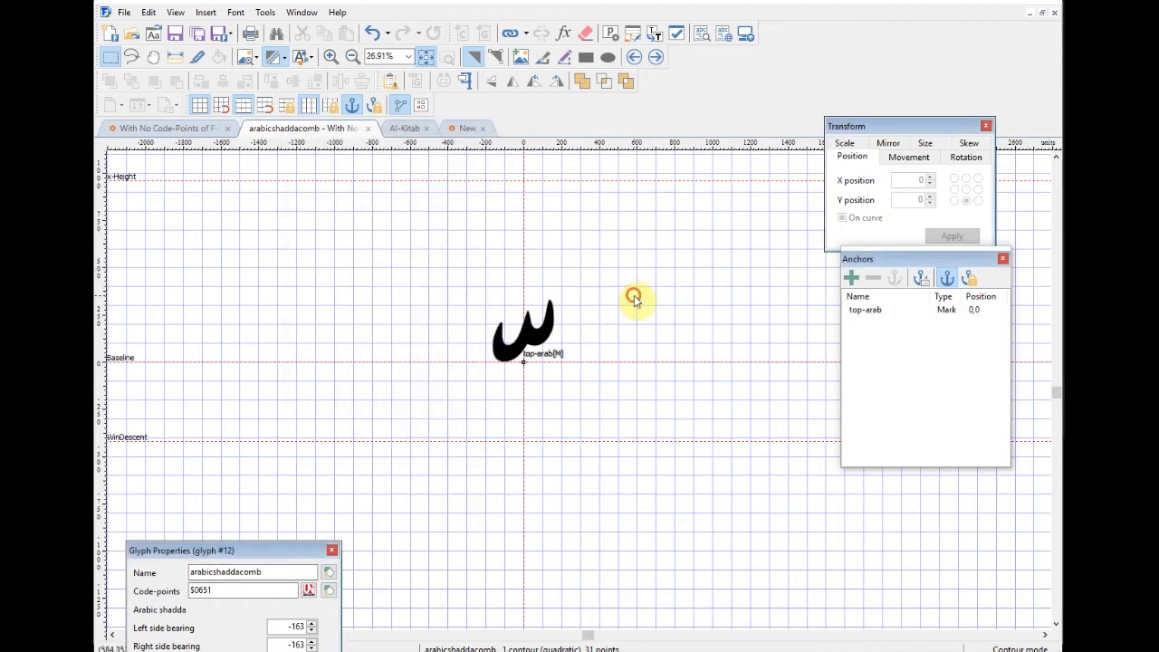
# Step: Centre the sukun at 0,0 and add a top-arab Mark anchor to it
pyautogui.click(656, 56)
pyautogui.hotkey('ctrl', 'a')
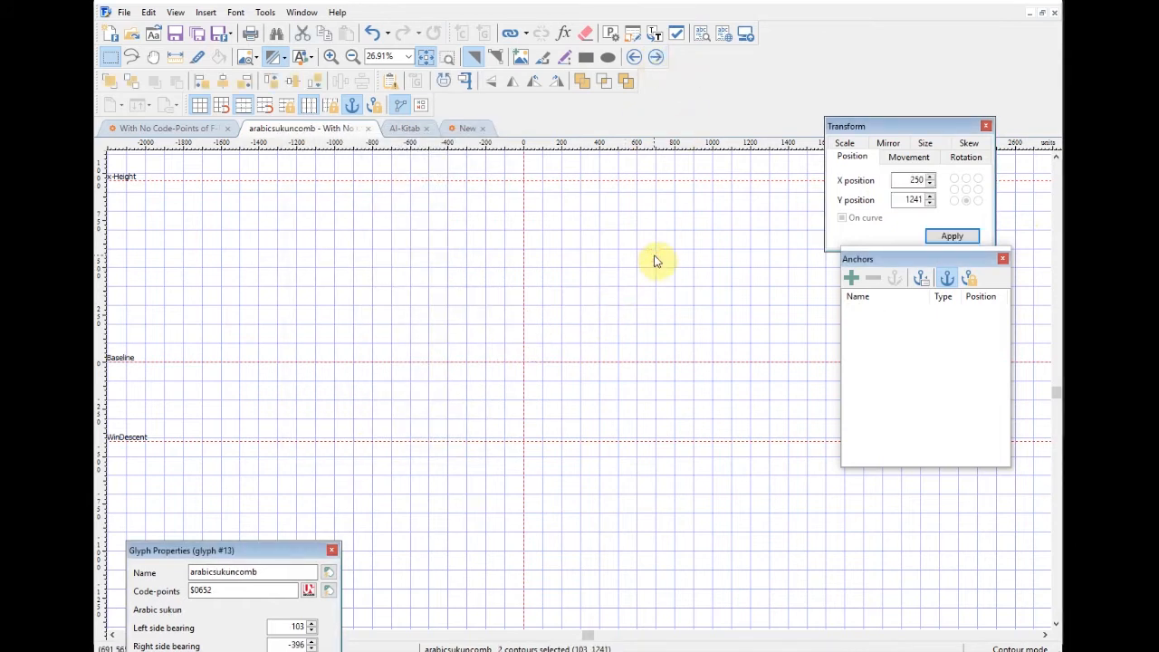
pyautogui.moveTo(908, 180); pyautogui.dragTo(971, 169)
pyautogui.write('0')
pyautogui.press('Return')
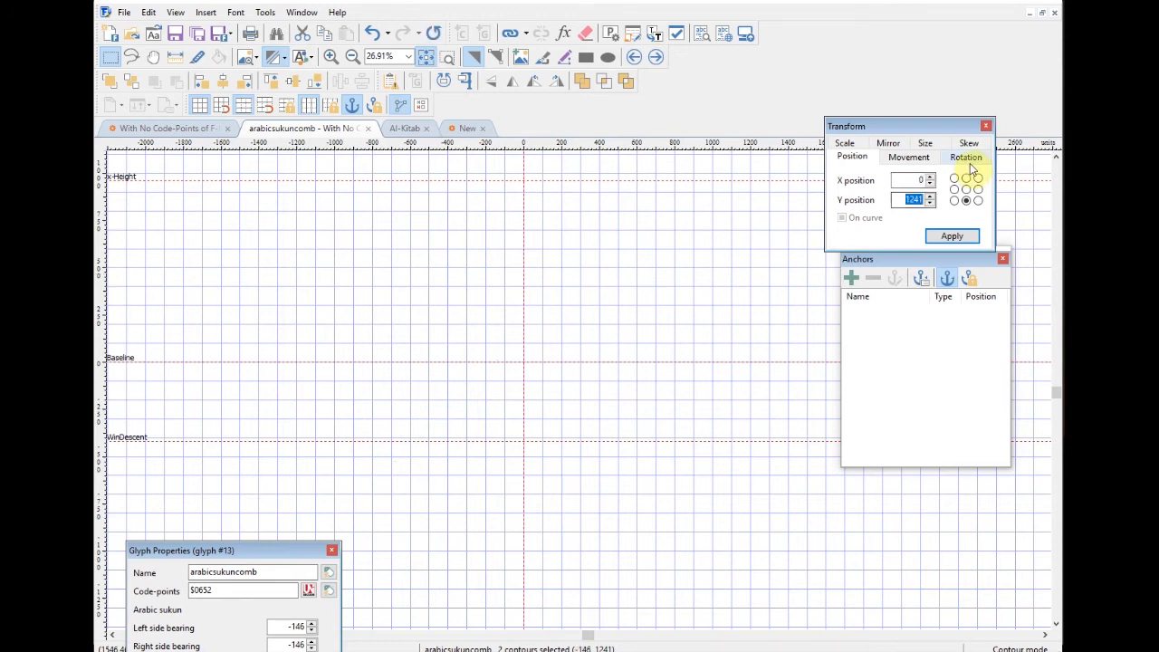
pyautogui.write('0')
pyautogui.press('Return')
pyautogui.click(636, 319)
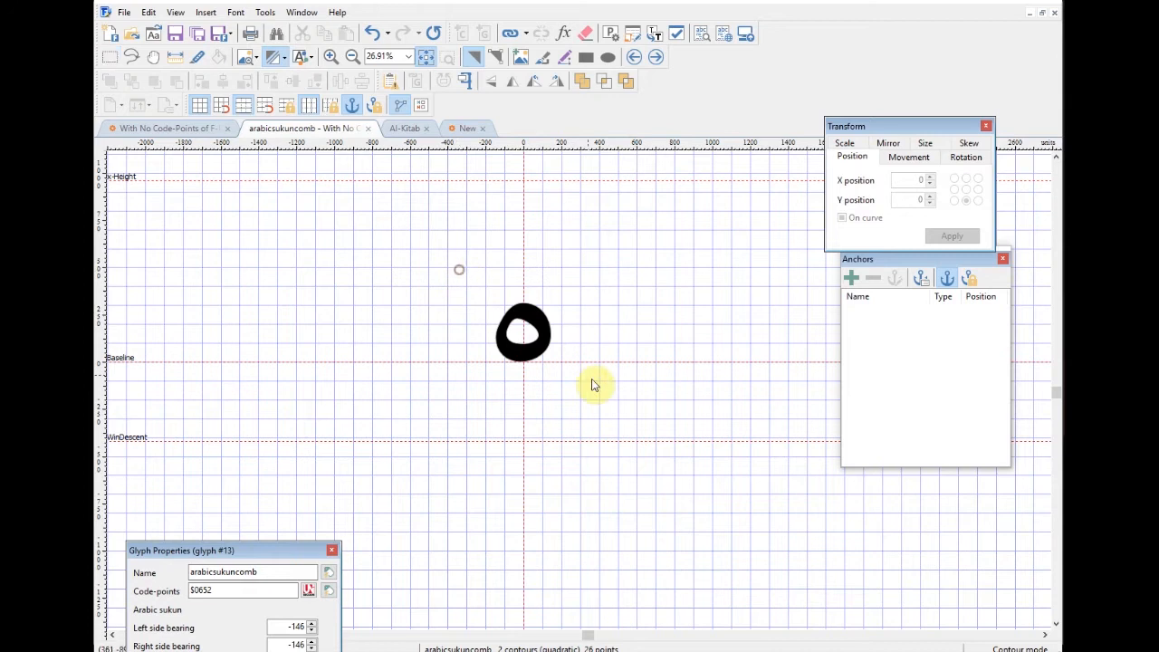
pyautogui.hotkey('ctrl', 'a')
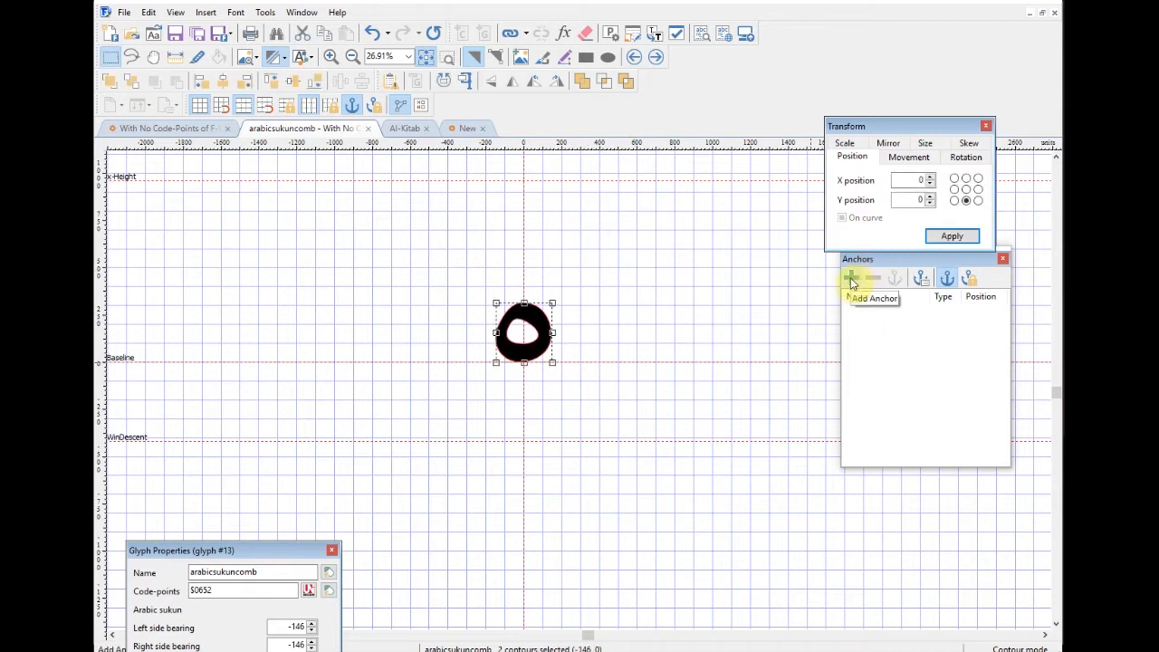
pyautogui.click(853, 284)
pyautogui.click(324, 169)
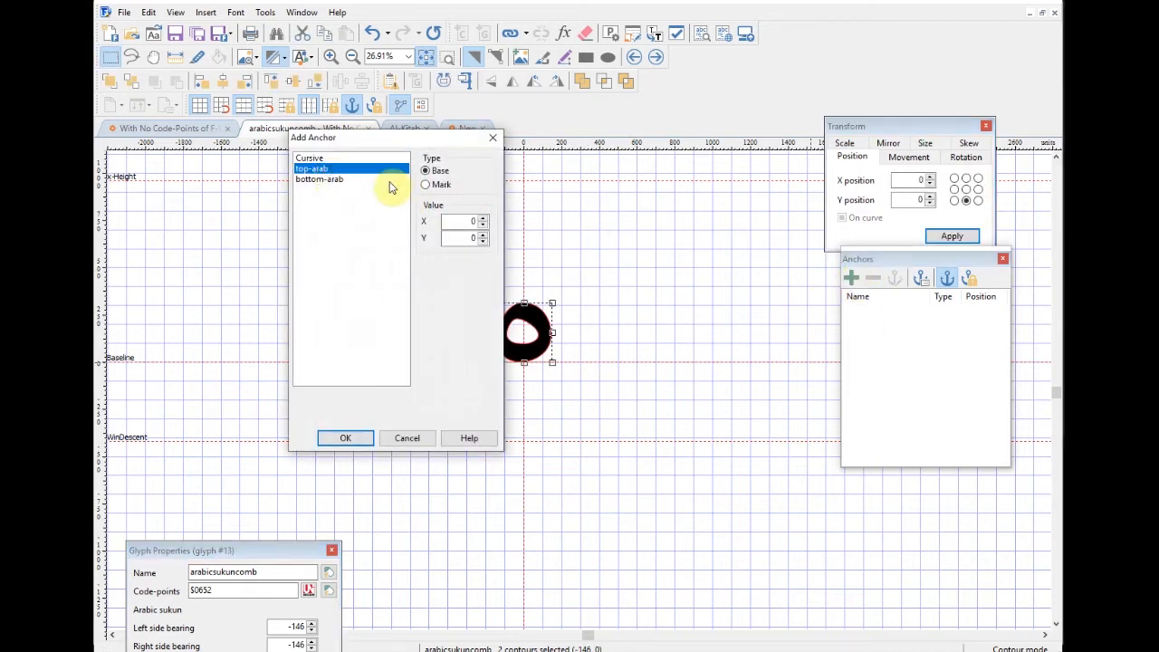
pyautogui.click(348, 437)
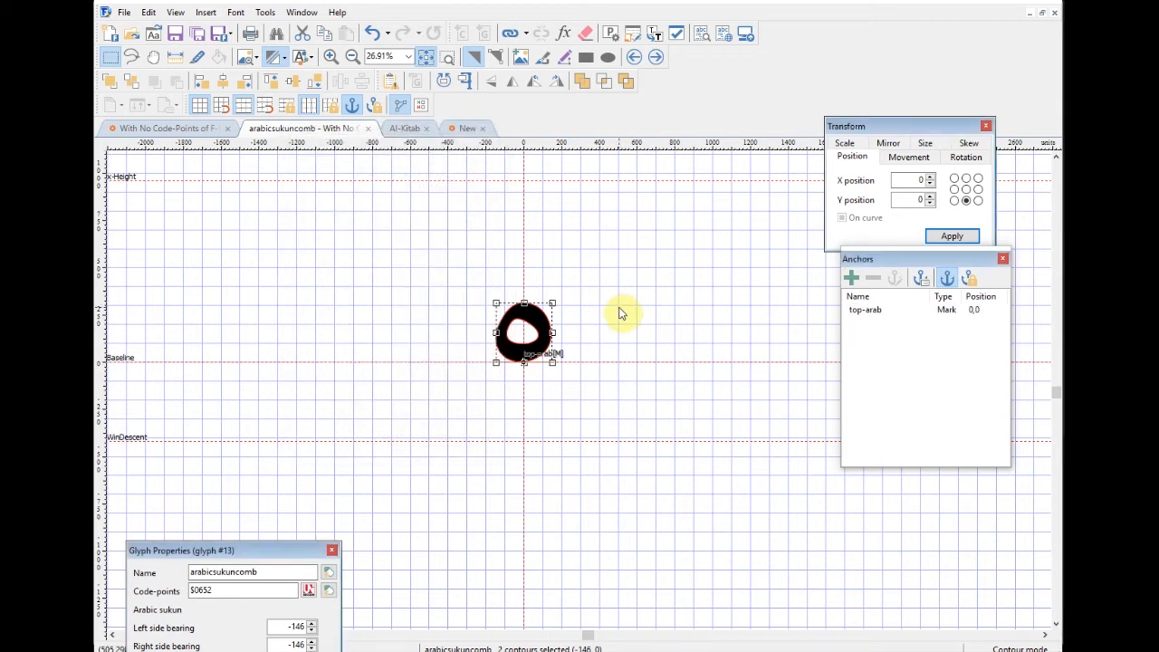
pyautogui.click(722, 309)
# Step: Move the superscript alef to 0,0 and give it a top-arab Mark anchor
pyautogui.click(658, 57)
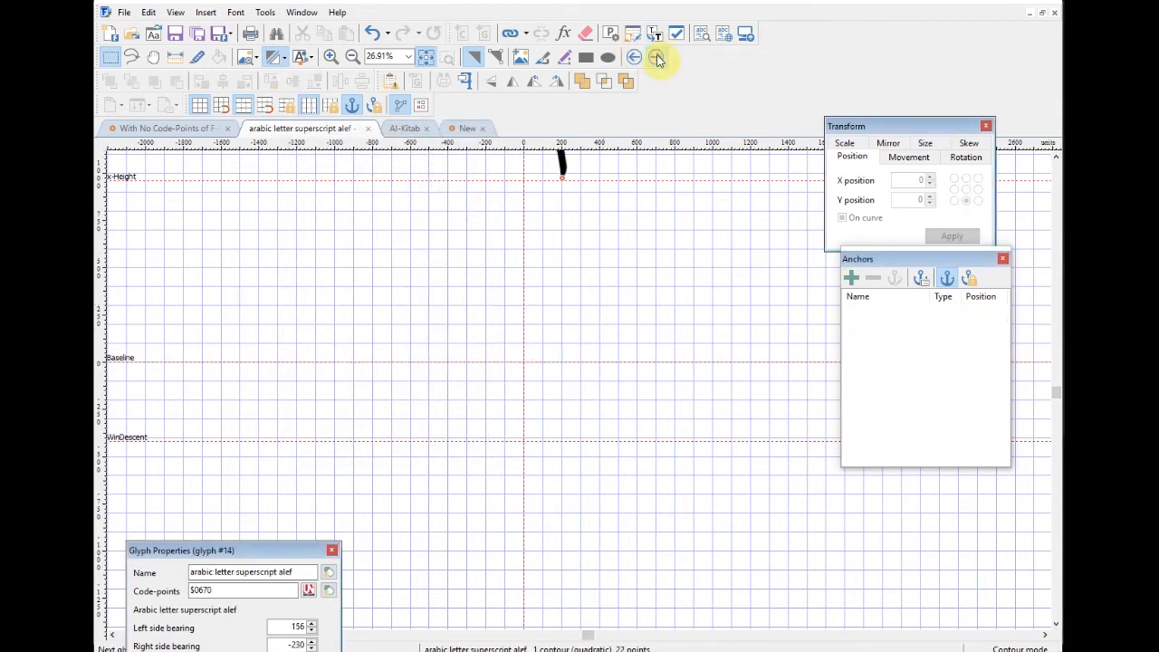
pyautogui.scroll(4, 645, 298)
pyautogui.scroll(-1, 646, 298)
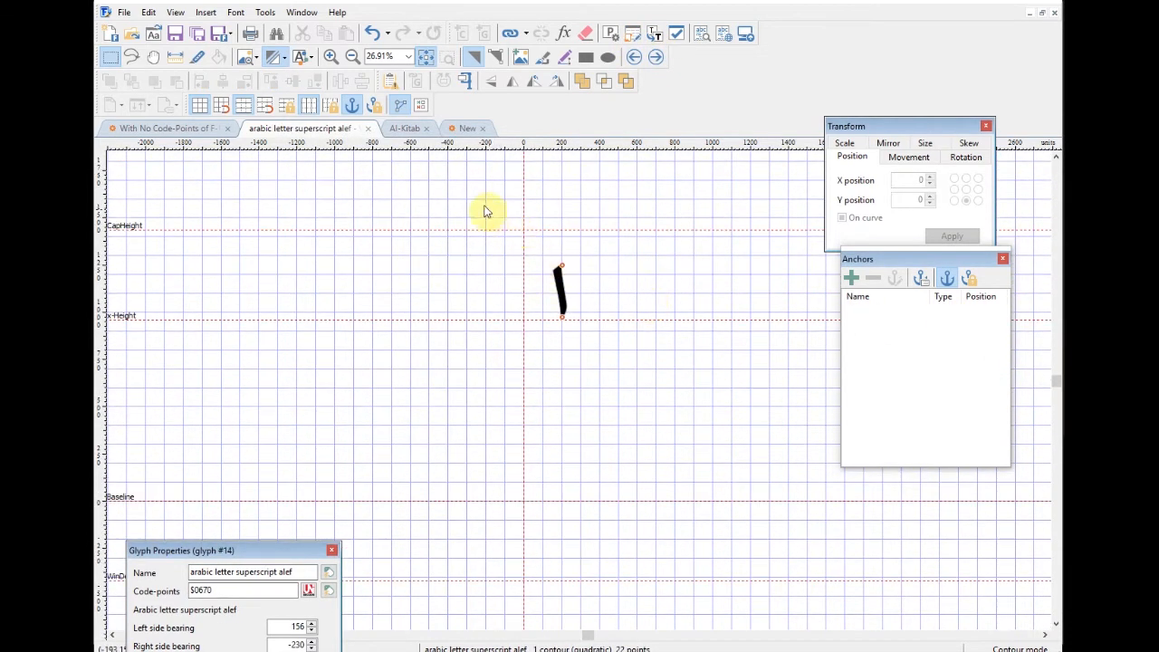
pyautogui.moveTo(484, 212); pyautogui.dragTo(625, 367)
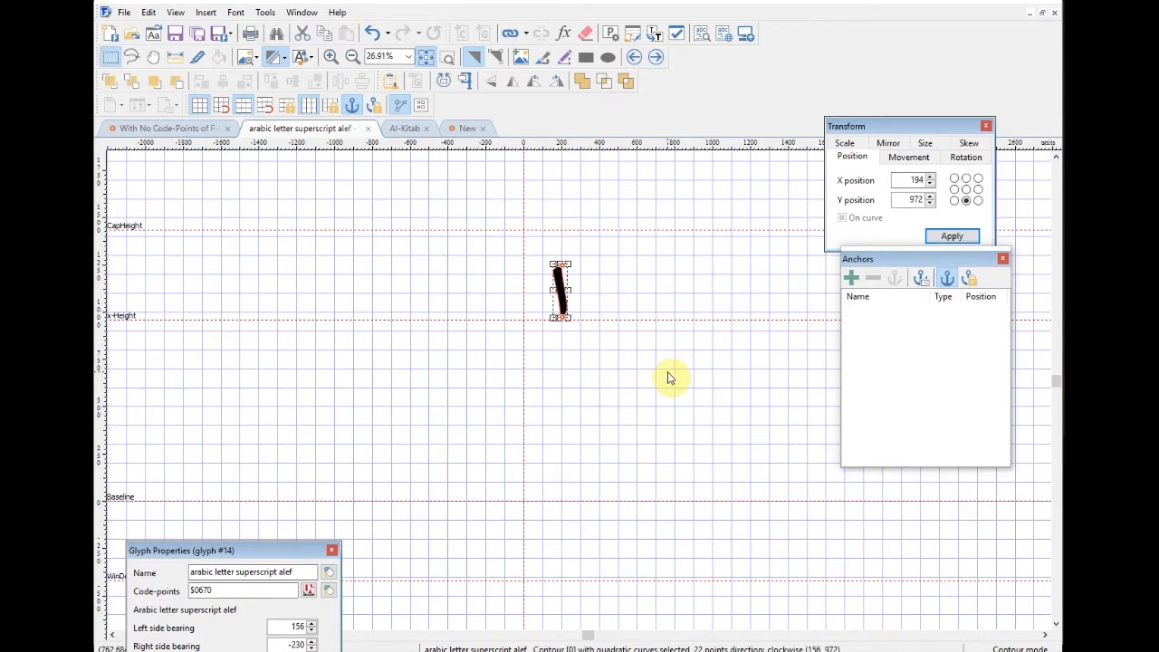
pyautogui.doubleClick(910, 180)
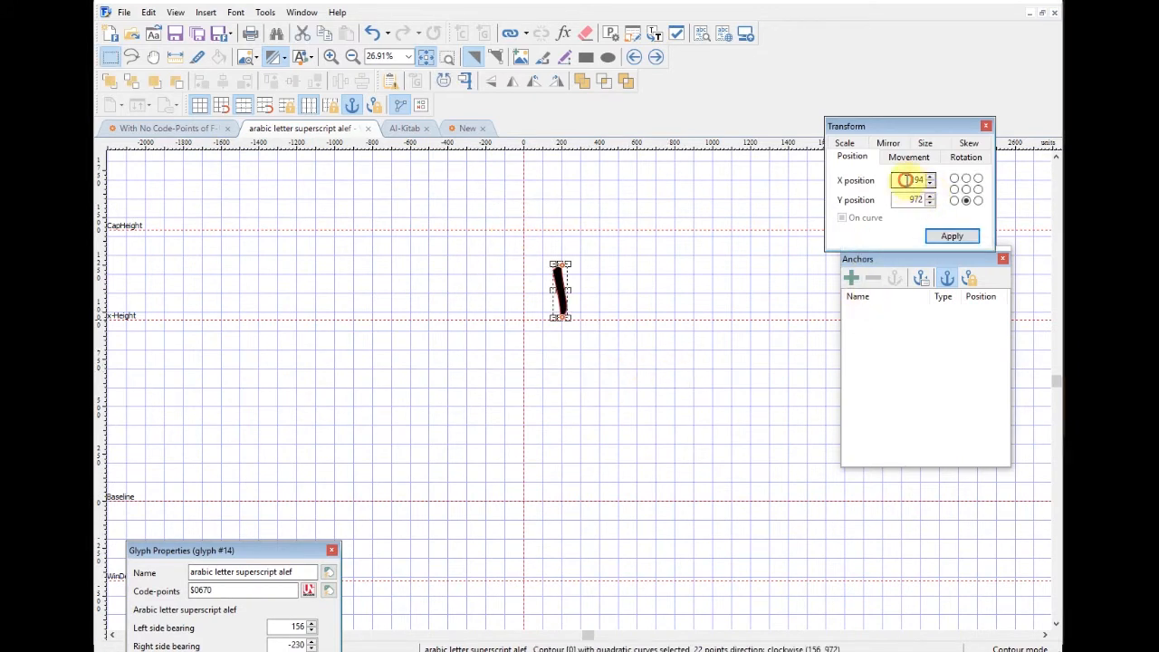
pyautogui.write('0')
pyautogui.press('Tab')
pyautogui.write('0')
pyautogui.press('Return')
pyautogui.click(663, 427)
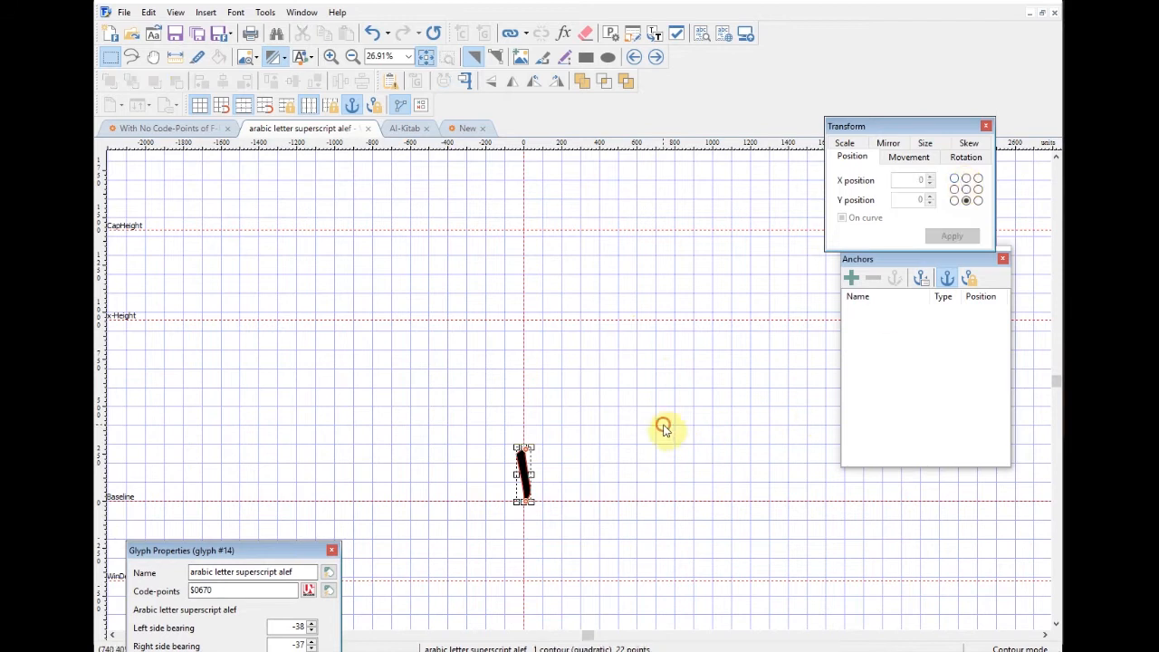
pyautogui.moveTo(660, 449); pyautogui.dragTo(640, 362)
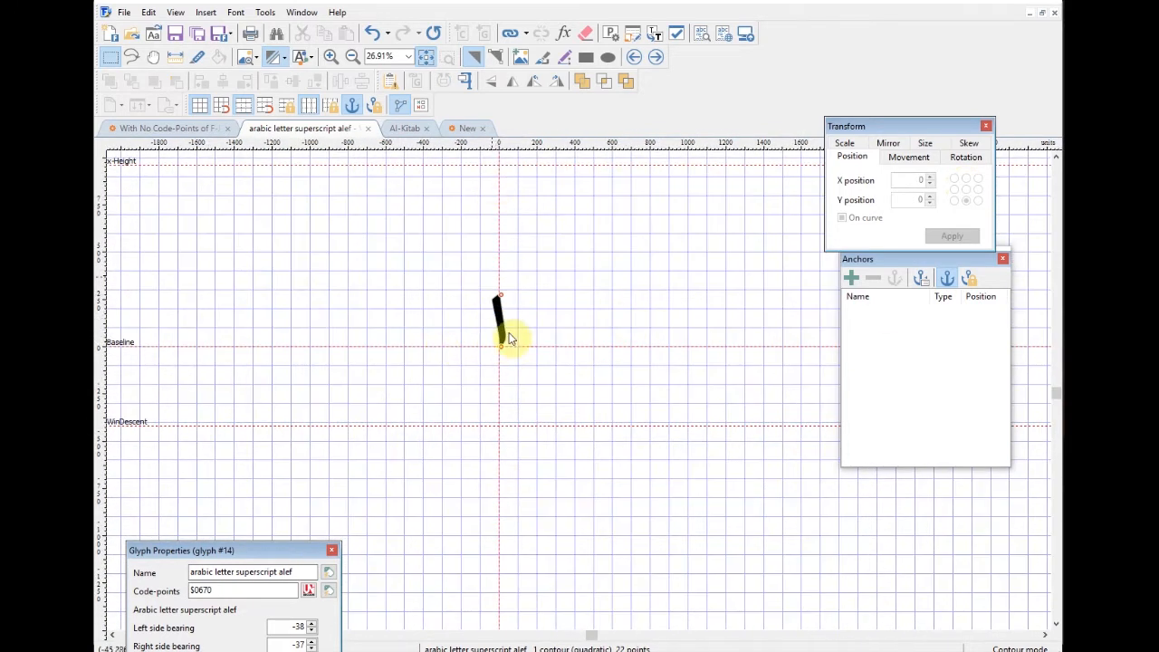
pyautogui.click(851, 278)
pyautogui.click(317, 169)
pyautogui.click(363, 439)
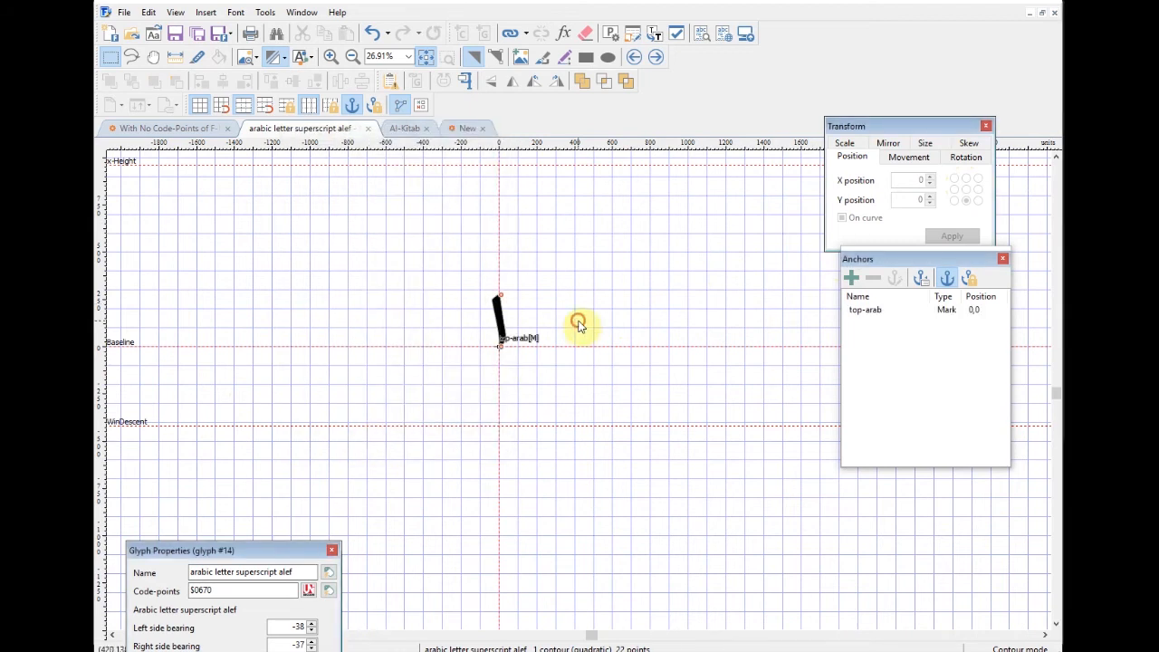
# Step: Place the subscript alef at 0,0, then lower it 200 units below the baseline
pyautogui.click(657, 58)
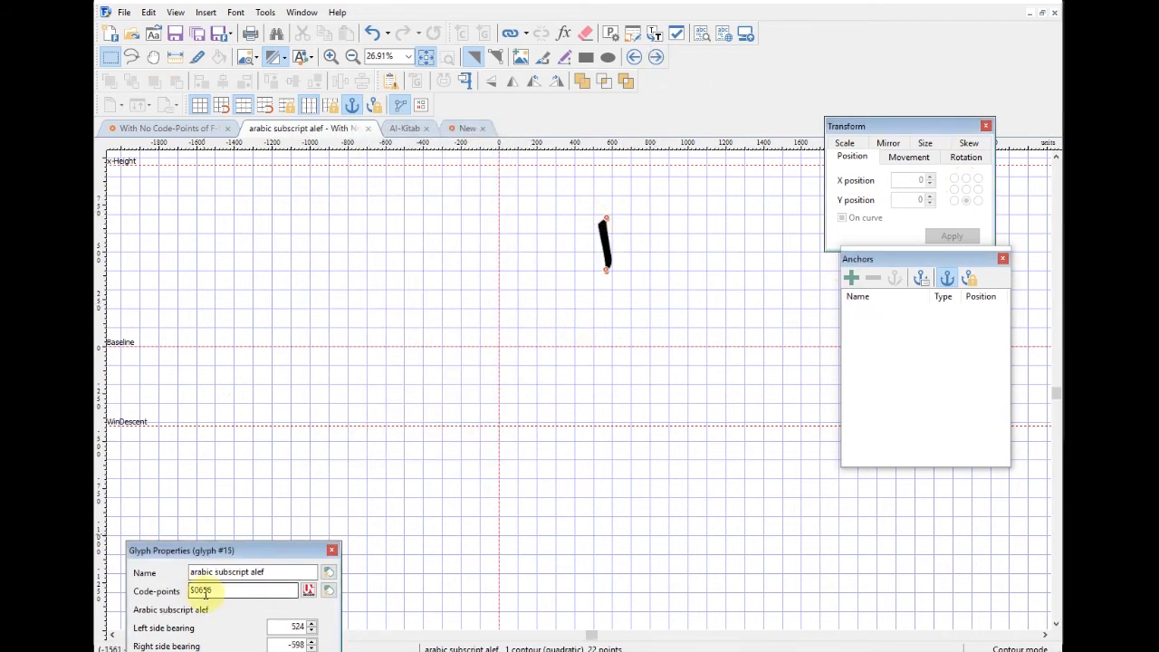
pyautogui.click(605, 241)
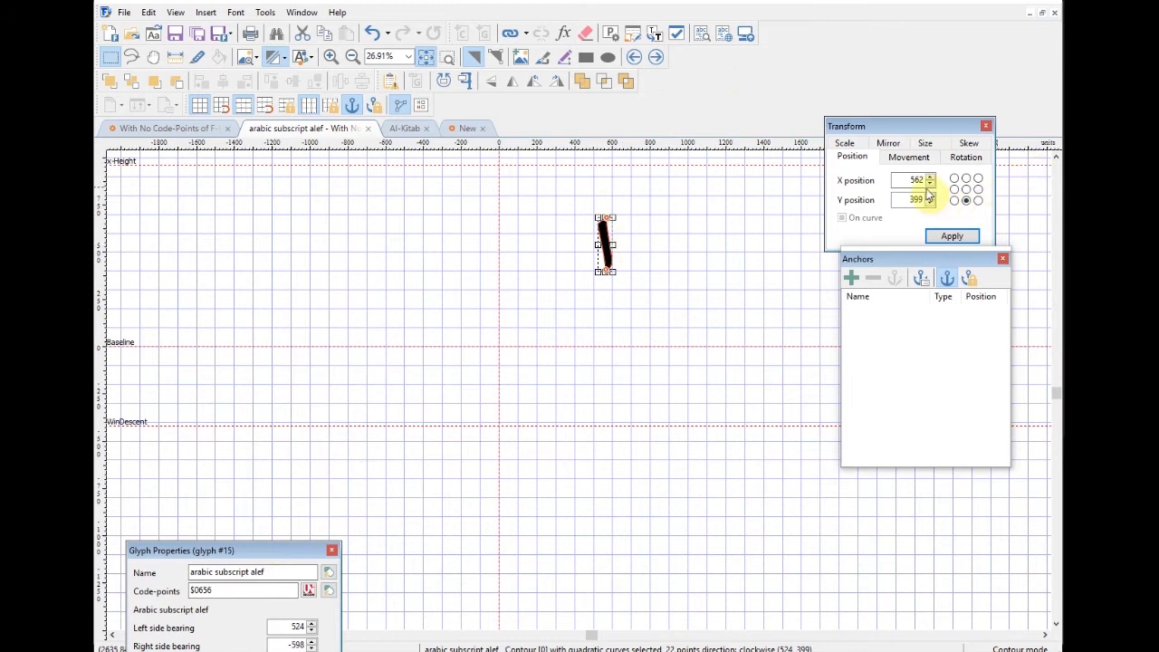
pyautogui.write('0')
pyautogui.press('Return')
pyautogui.write('0')
pyautogui.press('Return')
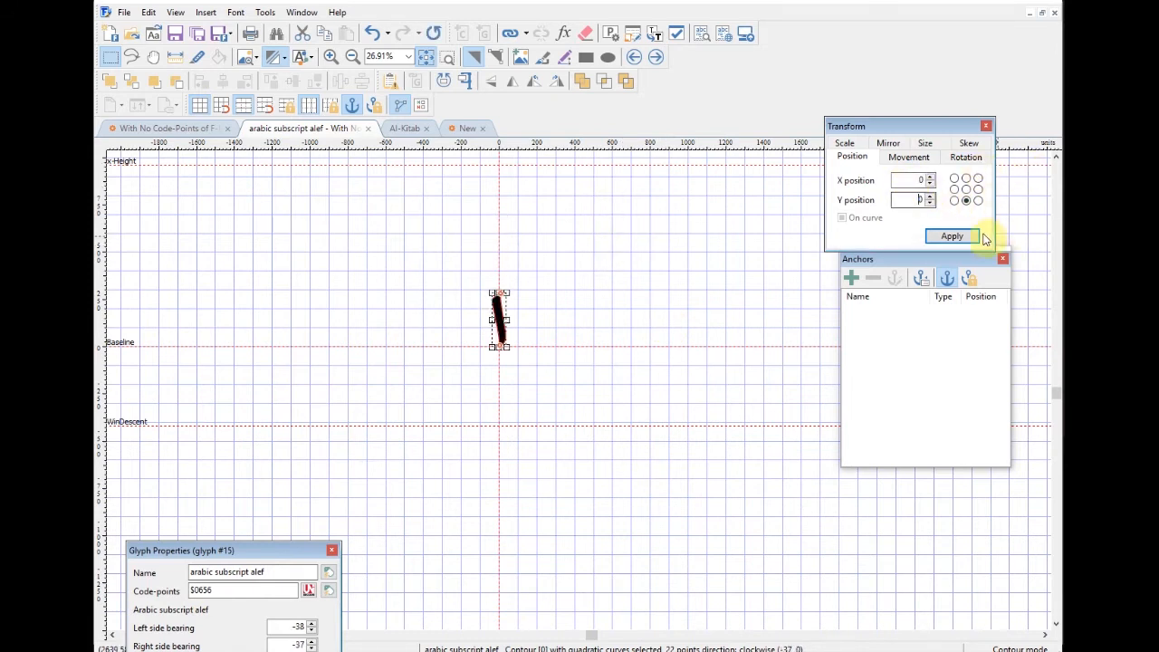
pyautogui.click(669, 338)
pyautogui.moveTo(443, 269); pyautogui.dragTo(542, 397)
pyautogui.hotkey('shift', 'Down')
pyautogui.hotkey('shift', 'Down')
pyautogui.click(551, 315)
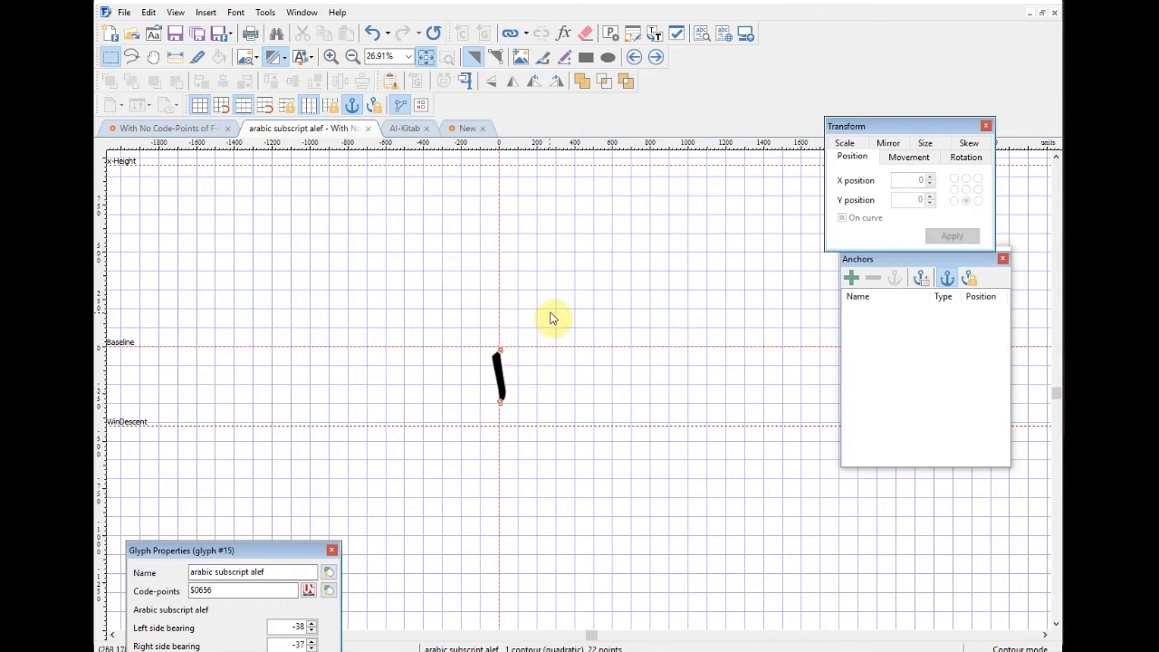
pyautogui.click(656, 59)
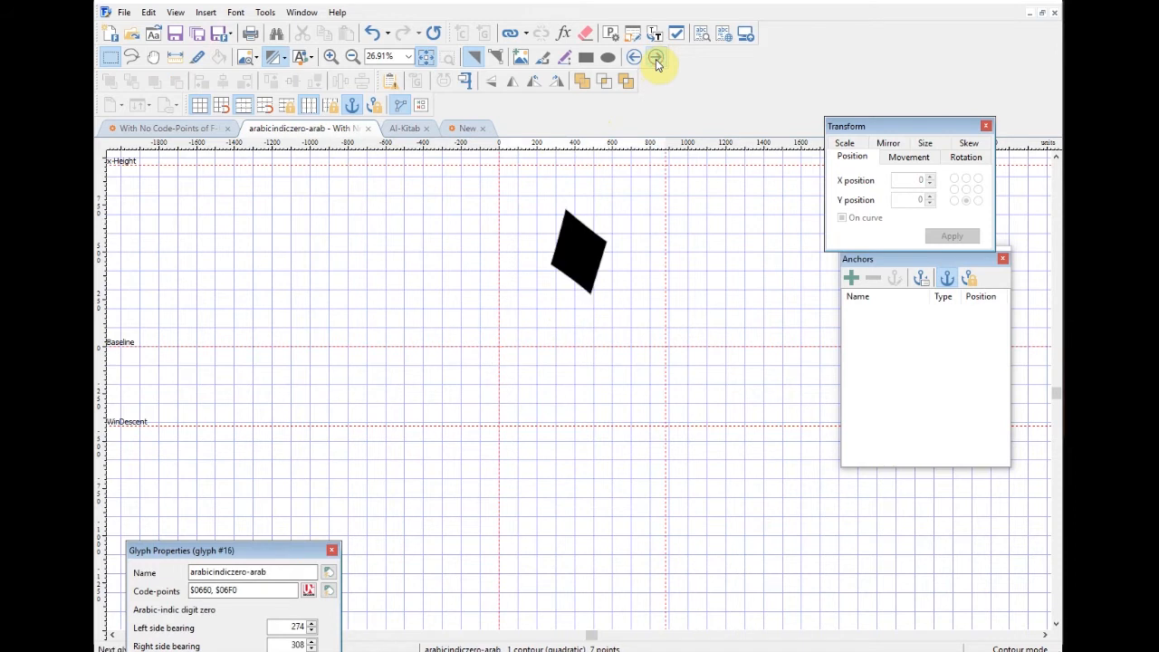
# Step: Return to the glyph grid and select the arabic subscript alef $0656 as the insertion point
pyautogui.click(369, 130)
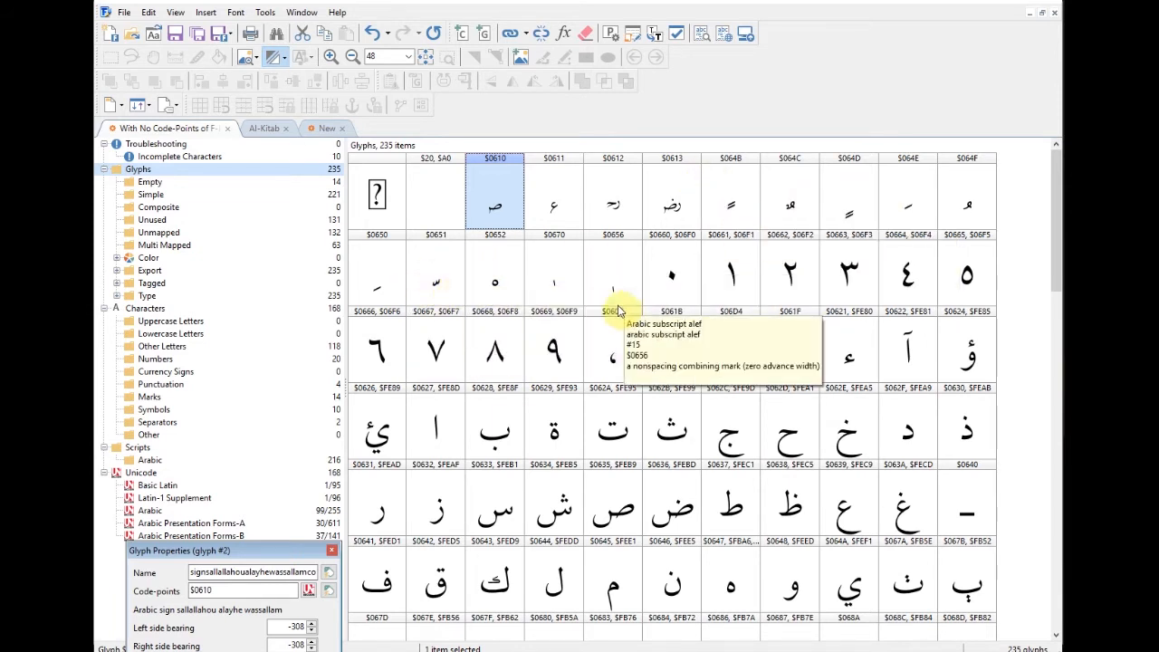
pyautogui.click(621, 285)
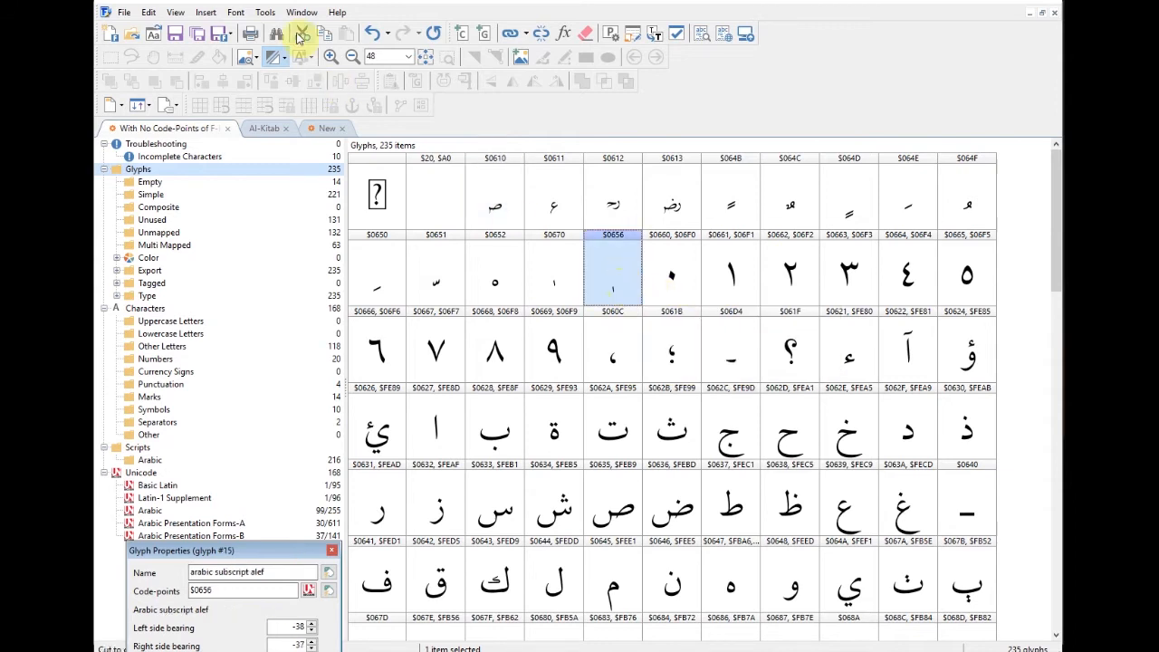
pyautogui.click(207, 13)
# Step: Insert one new empty glyph after the subscript alef
pyautogui.click(230, 44)
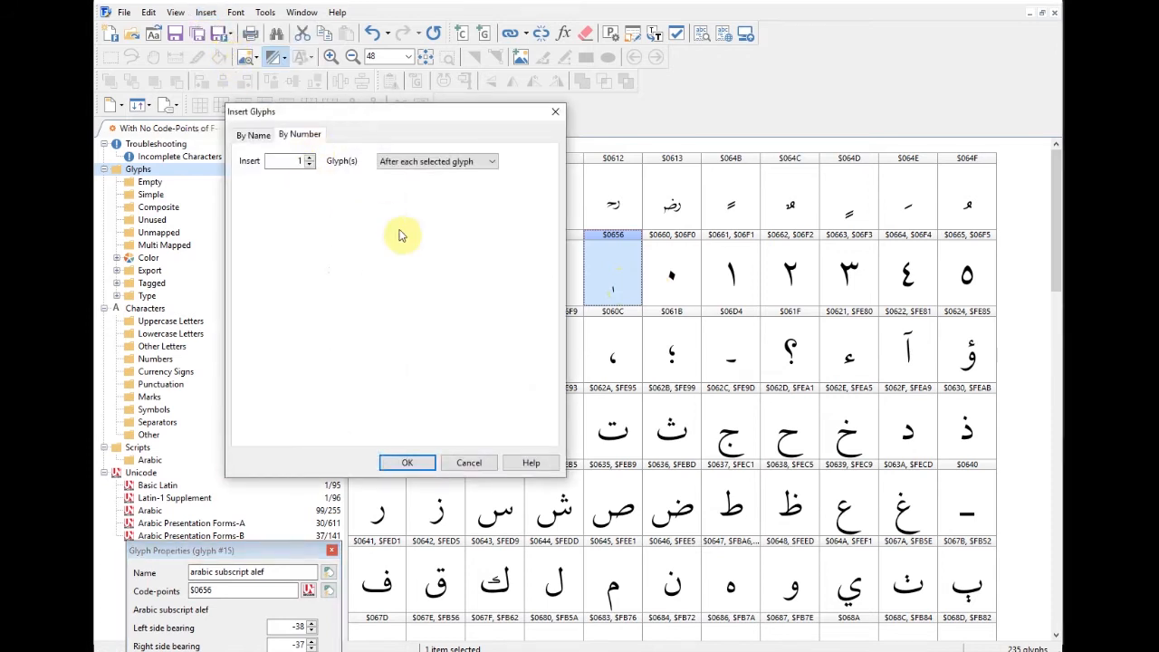
pyautogui.click(426, 465)
pyautogui.click(671, 262)
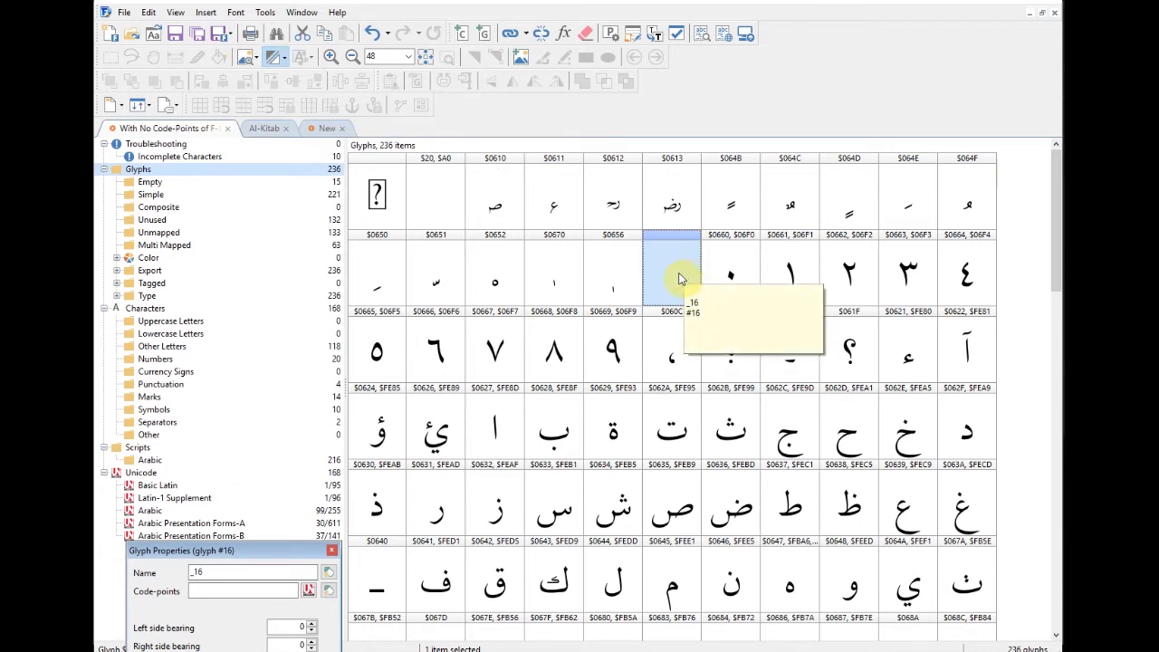
# Step: Copy the shadda glyph $0651 and paste it into the new empty glyph
pyautogui.click(436, 274)
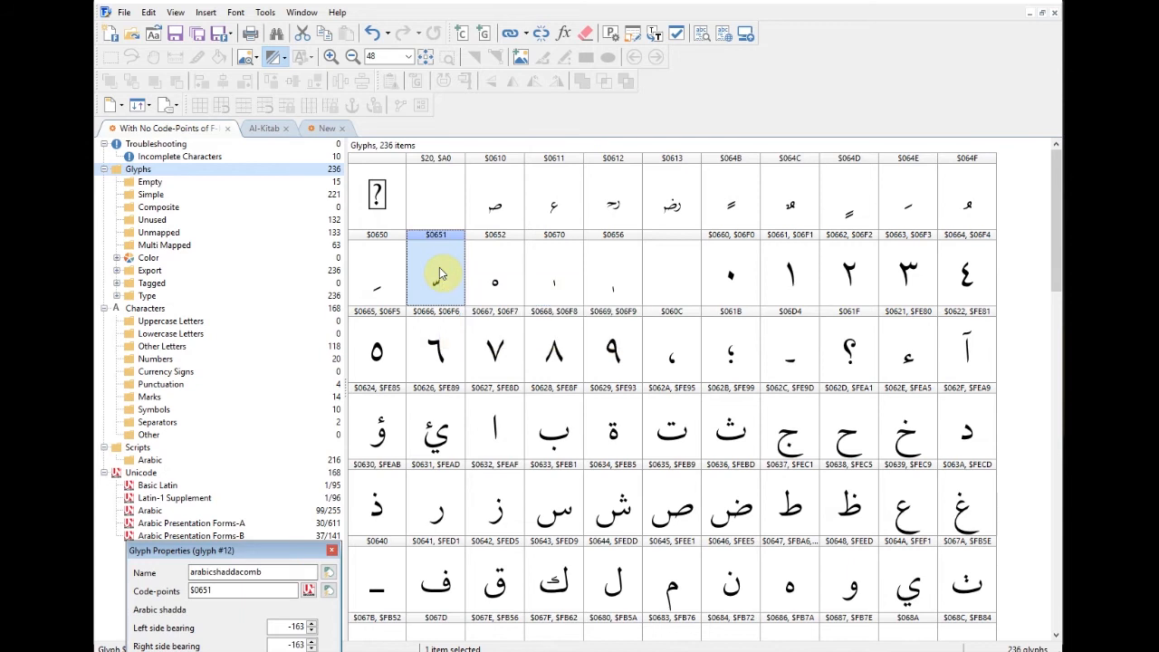
pyautogui.rightClick(447, 278)
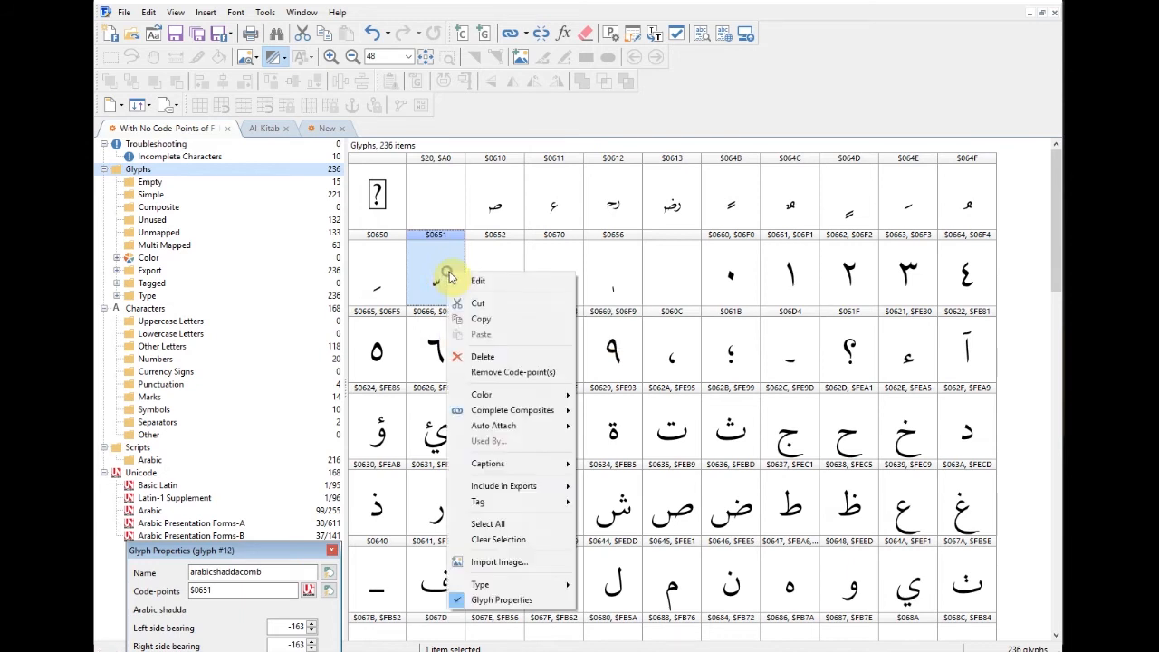
pyautogui.click(477, 318)
pyautogui.click(663, 286)
pyautogui.rightClick(664, 286)
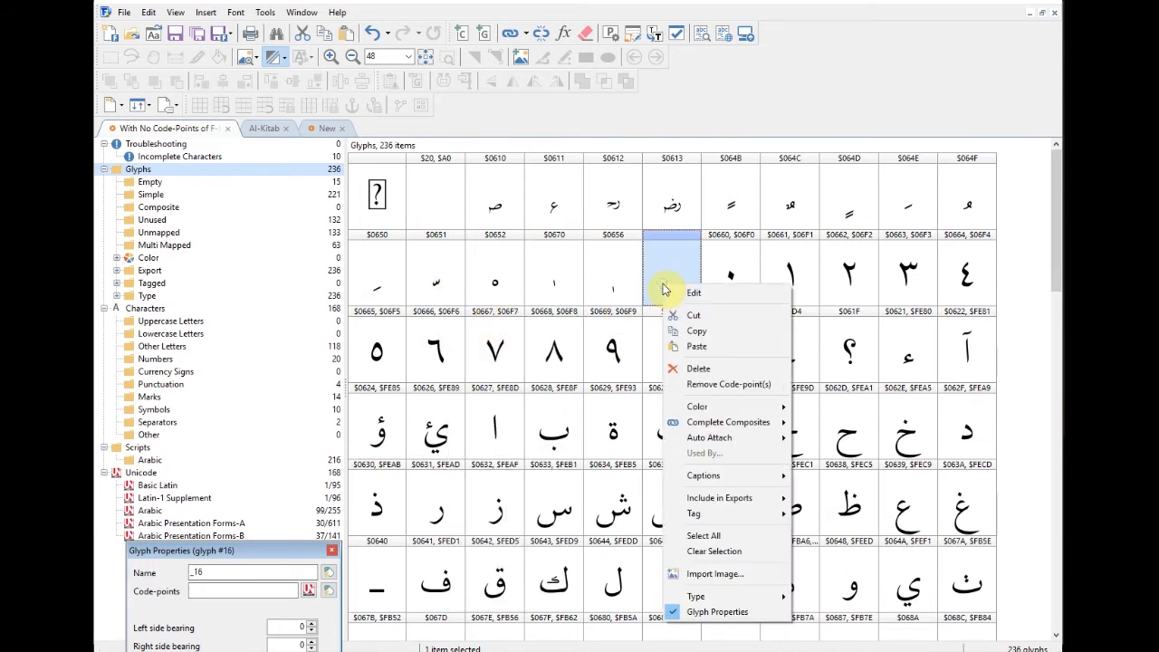
pyautogui.click(698, 347)
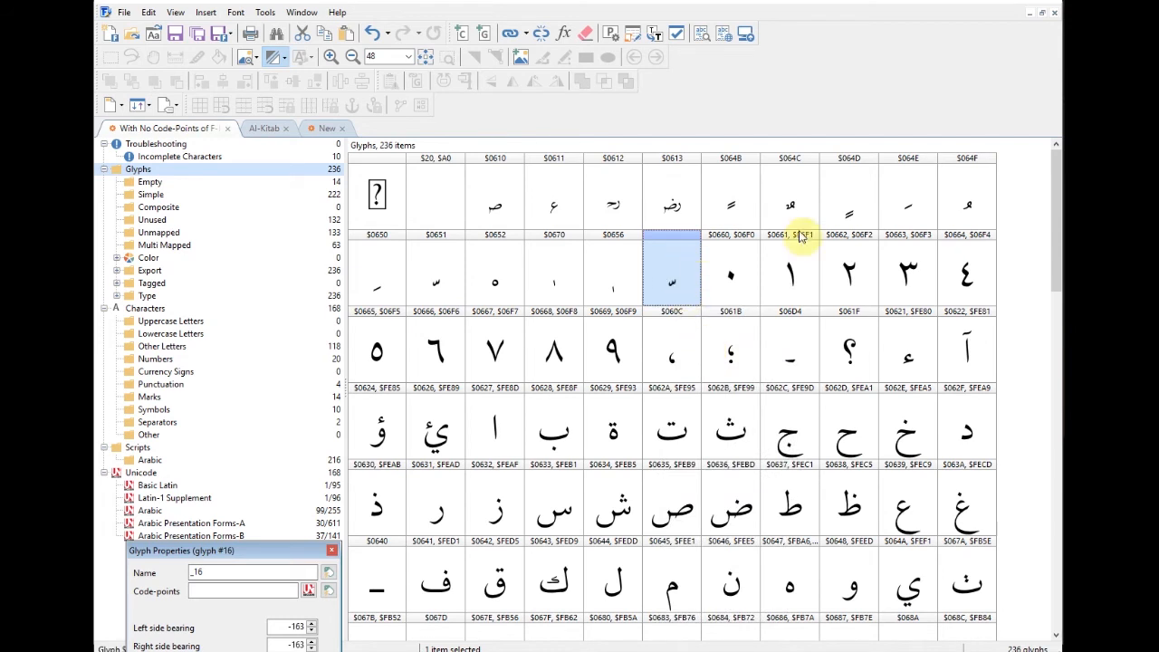
# Step: Copy the damma glyph $064F and open the new glyph _16 for editing
pyautogui.click(961, 213)
pyautogui.rightClick(962, 211)
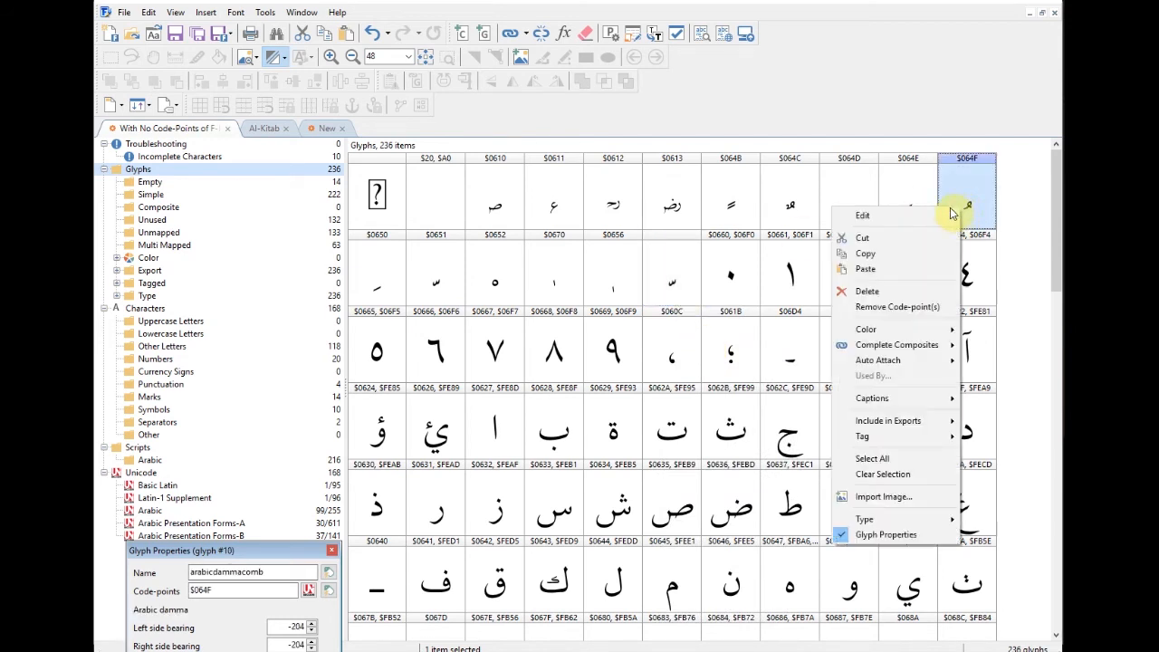
pyautogui.click(866, 253)
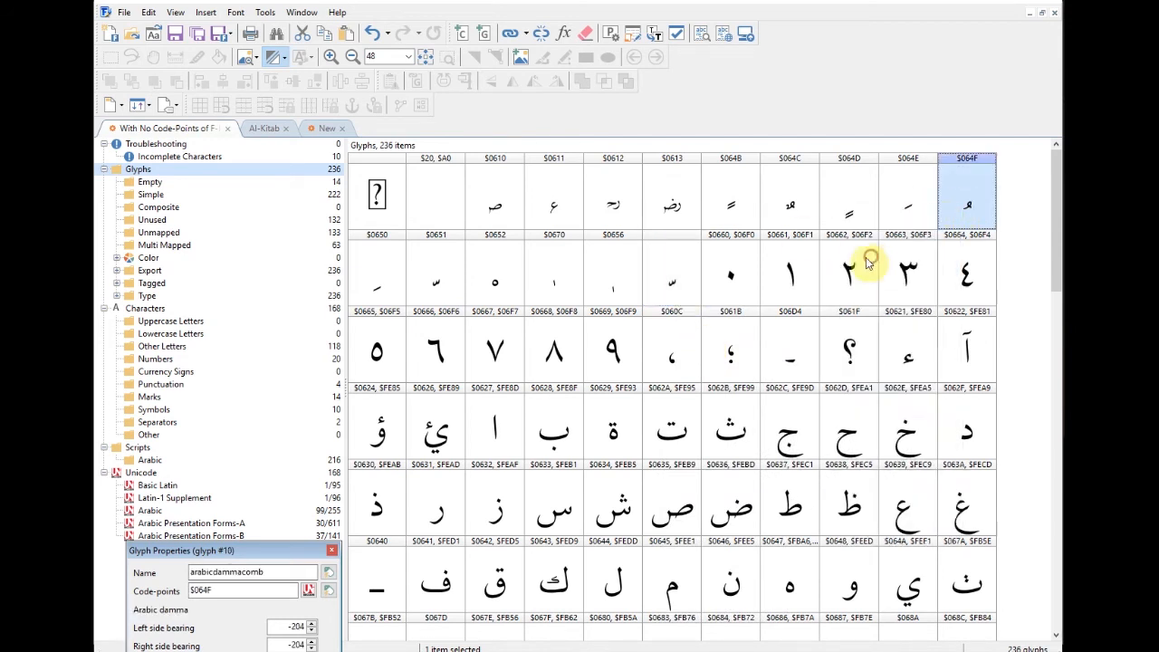
pyautogui.doubleClick(690, 274)
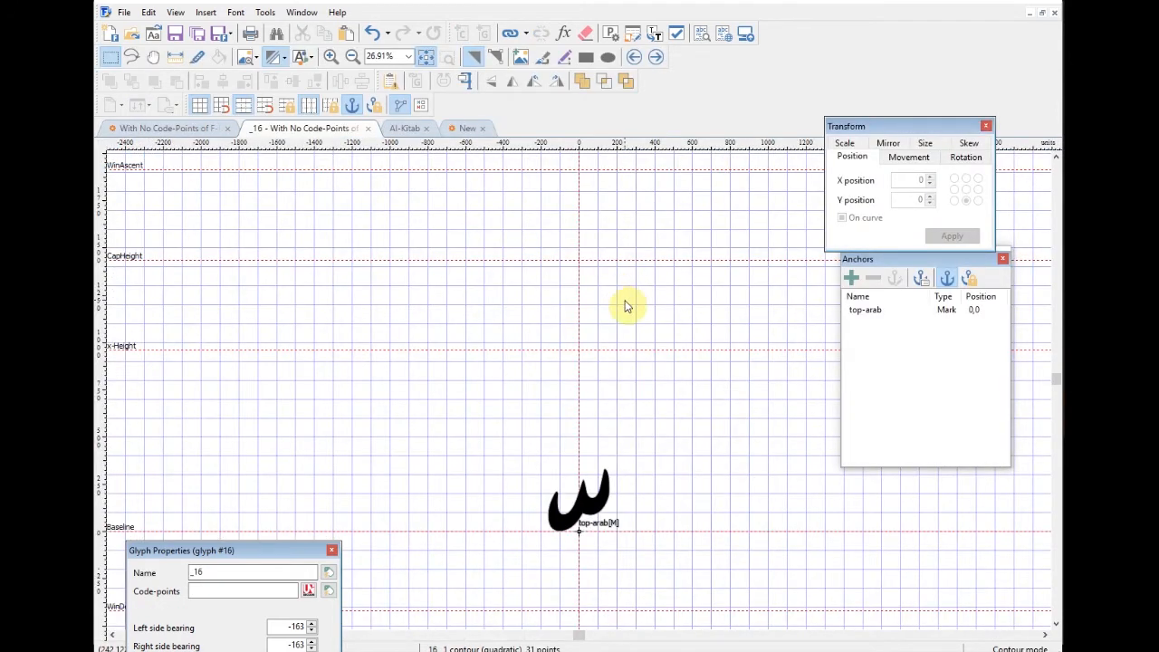
# Step: Paste the damma into glyph _16, raise it 210 units above the shadda, and close the editor
pyautogui.rightClick(628, 307)
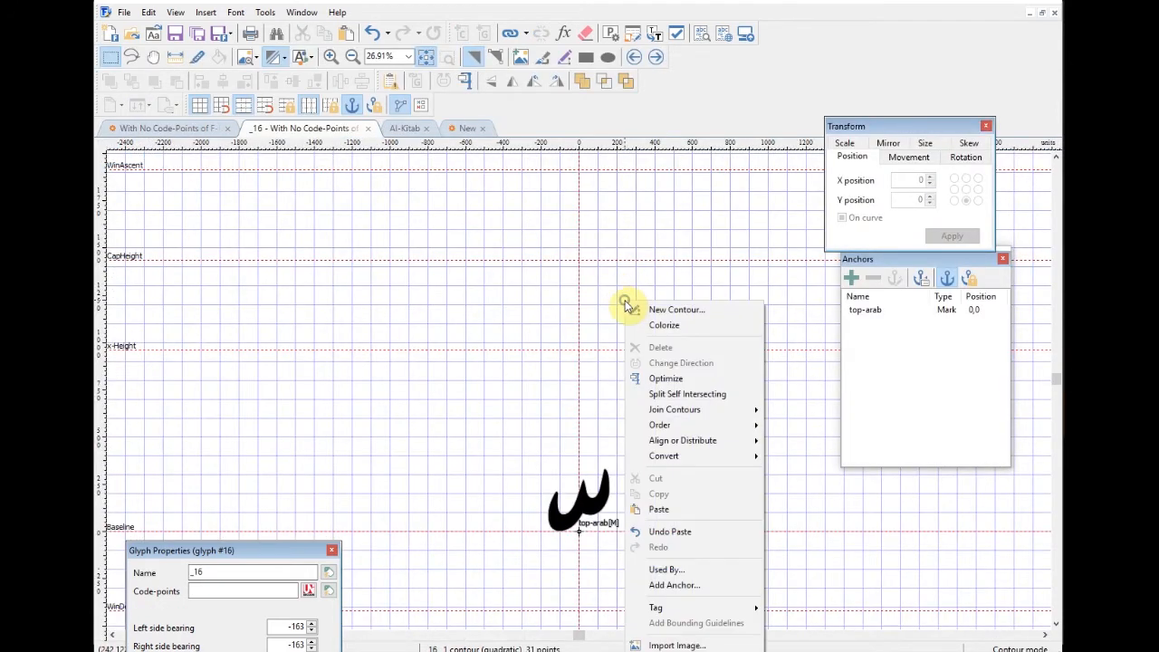
pyautogui.click(660, 510)
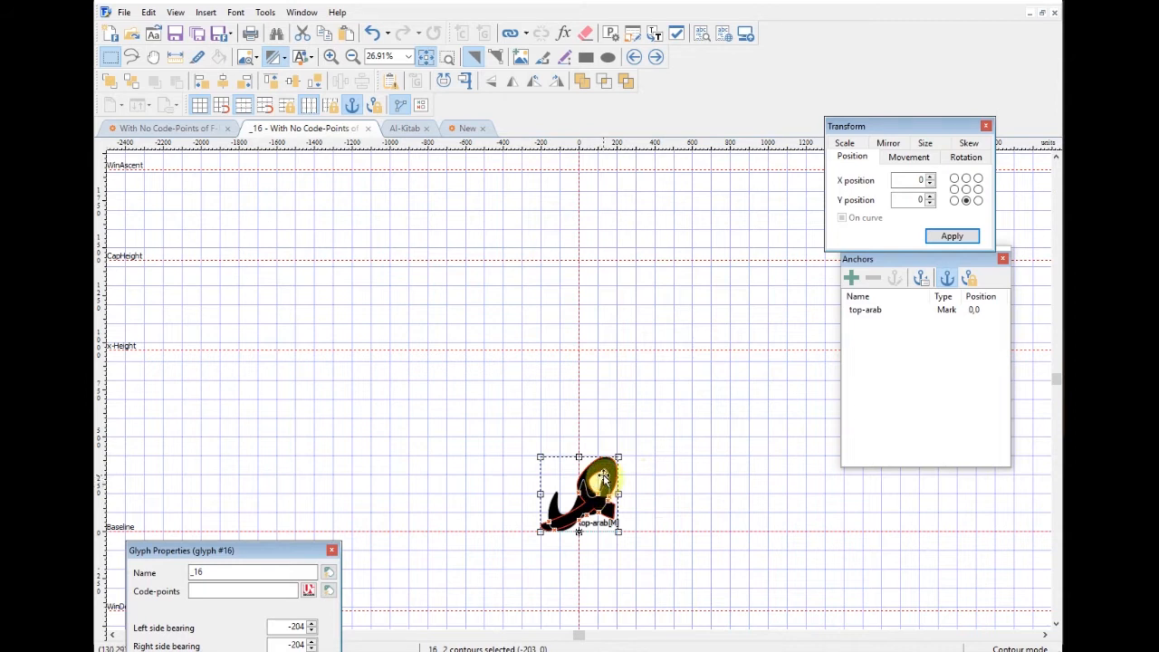
pyautogui.hotkey('ctrl', 'Up')
pyautogui.hotkey('ctrl', 'Up')
pyautogui.hotkey('shift', 'Up')
pyautogui.hotkey('shift', 'Up')
pyautogui.hotkey('shift', 'Up')
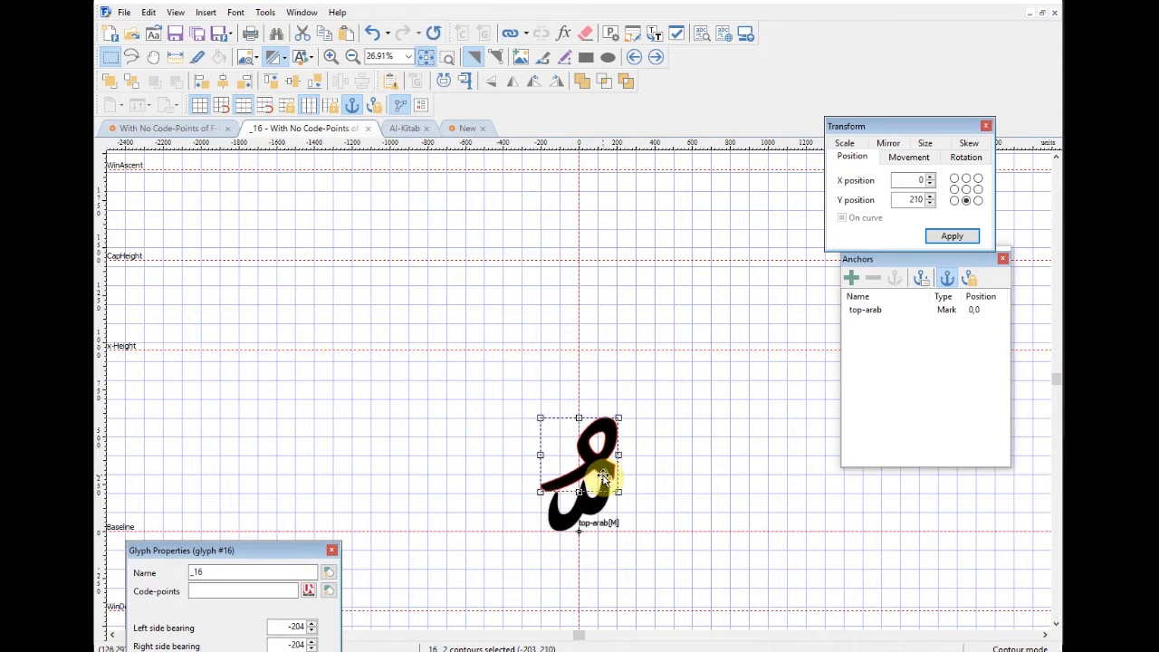
pyautogui.click(646, 480)
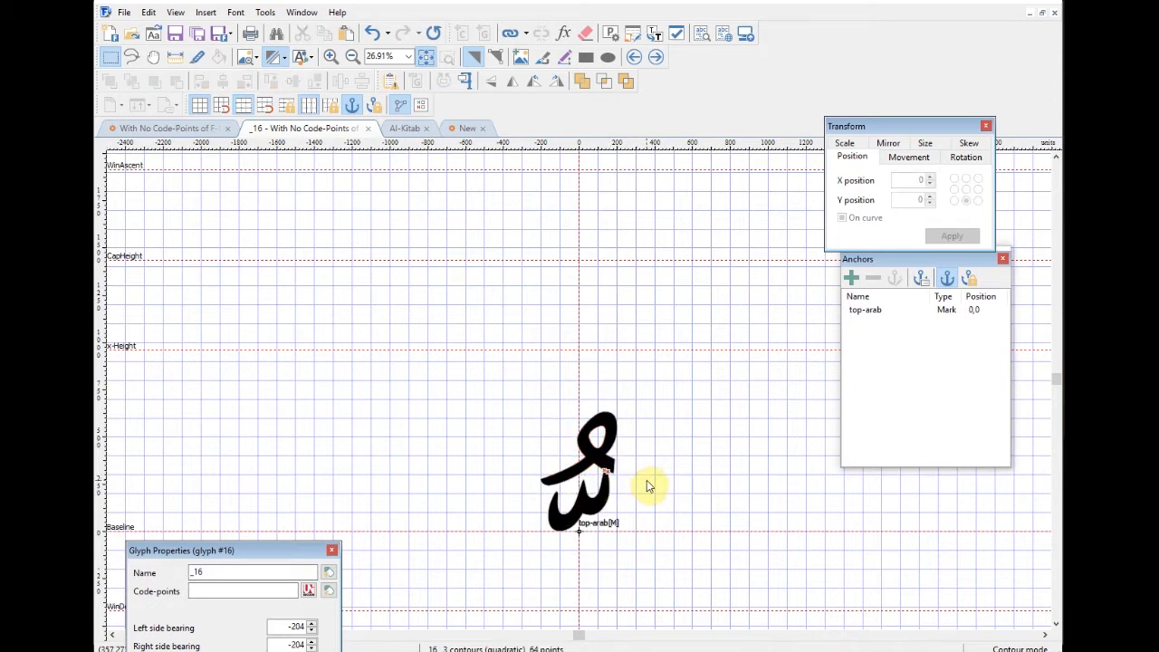
pyautogui.hotkey('ctrl', 'F4')
pyautogui.click(685, 262)
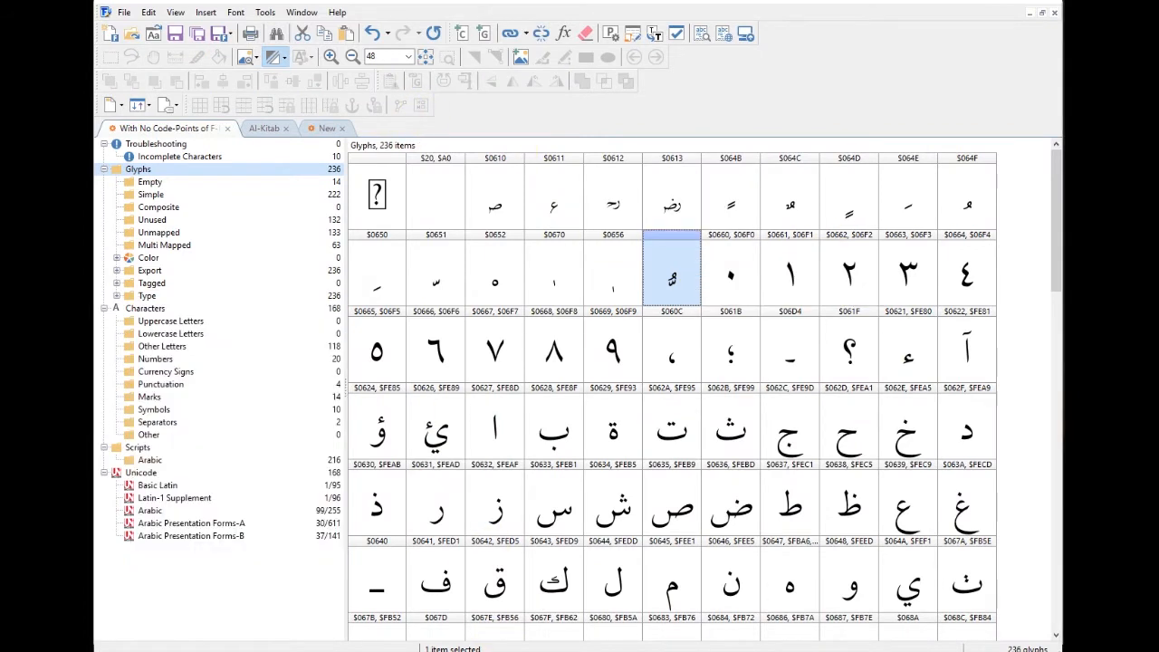
# Step: In Acrobat Reader, copy the FC61 code label from the Arabic Presentation Forms-A chart
pyautogui.click(435, 605)
pyautogui.moveTo(399, 307); pyautogui.dragTo(402, 342)
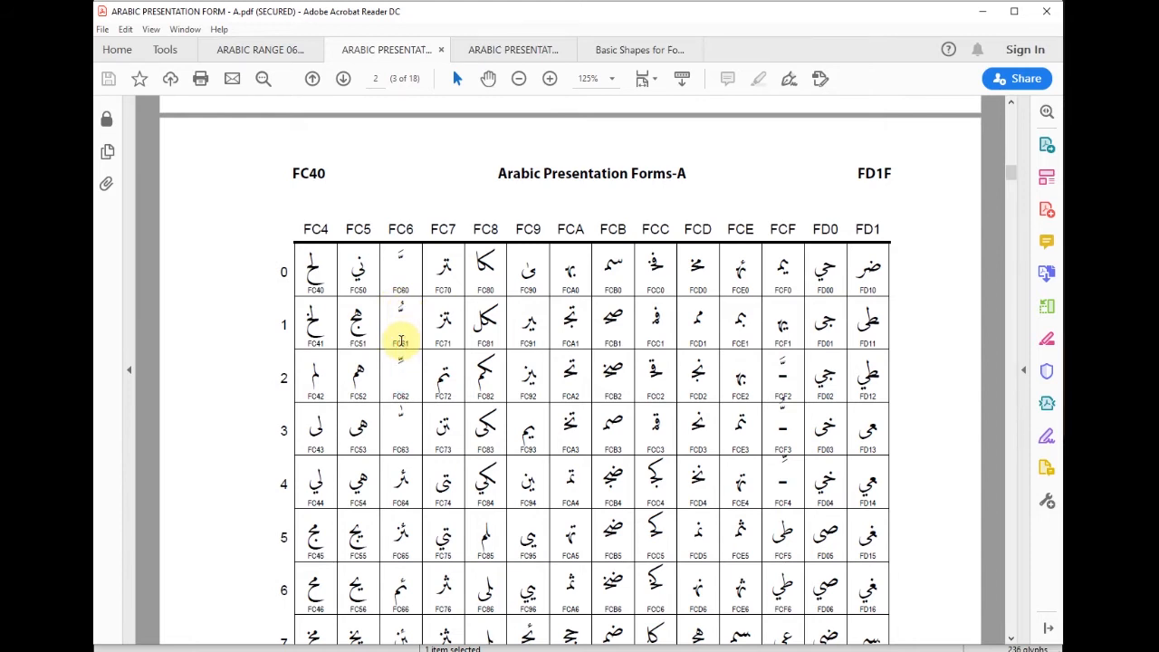
pyautogui.rightClick(403, 347)
pyautogui.click(433, 361)
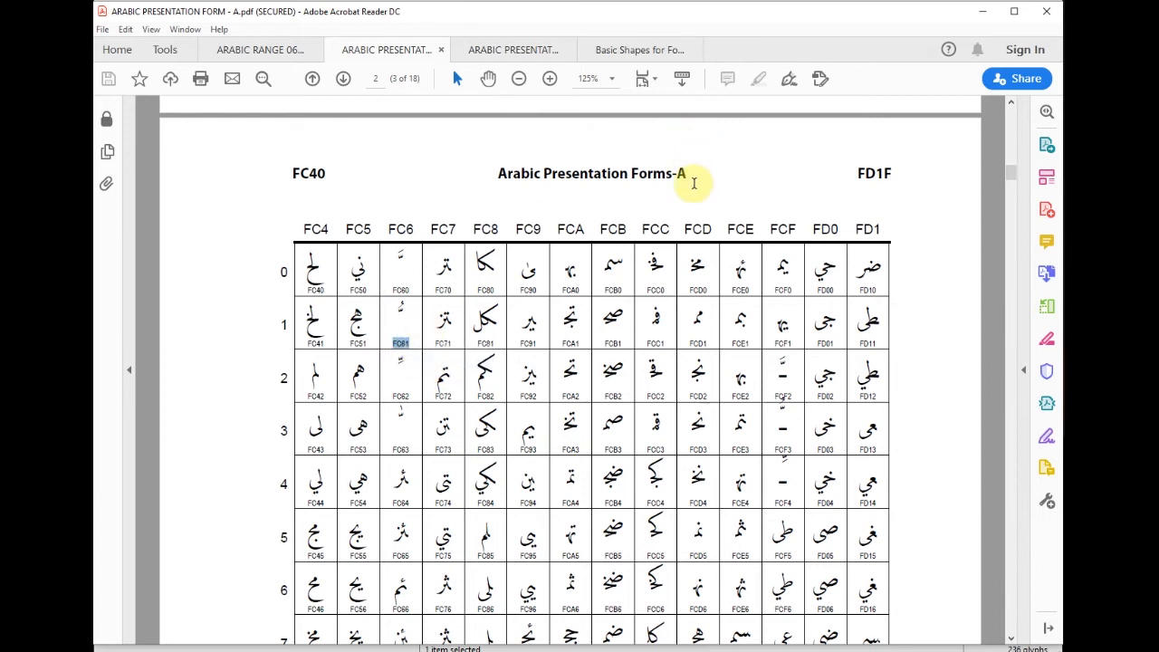
# Step: Search the PDF for FC61 and jump to its description entry
pyautogui.hotkey('ctrl', 'f')
pyautogui.rightClick(874, 123)
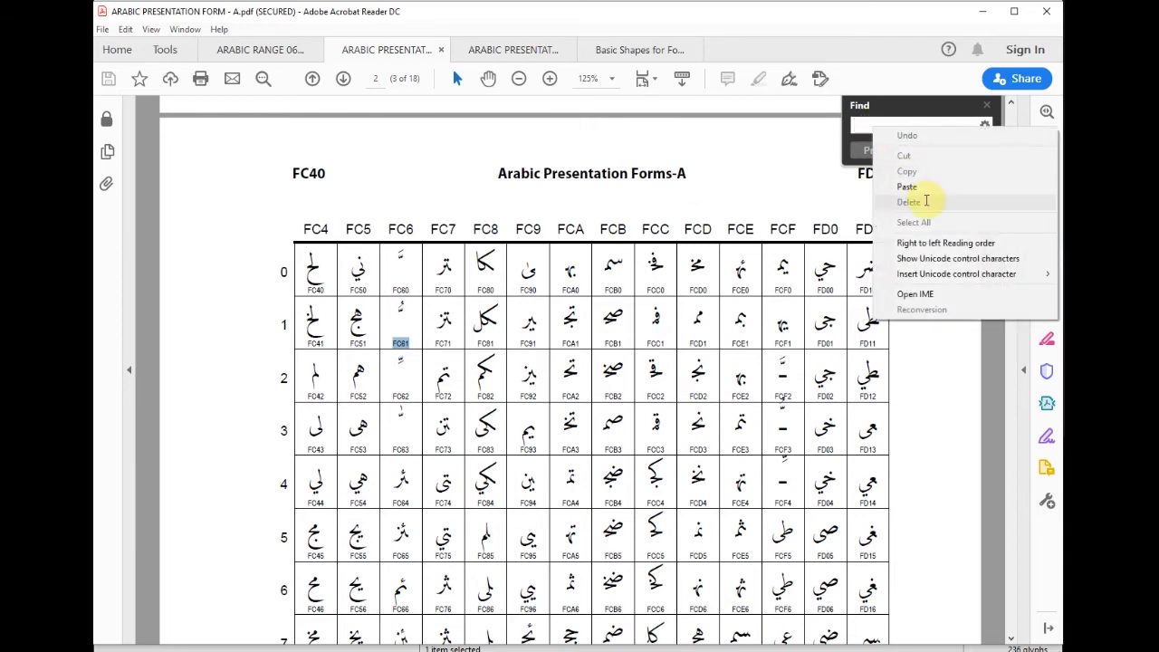
pyautogui.click(913, 186)
pyautogui.click(814, 151)
pyautogui.click(959, 151)
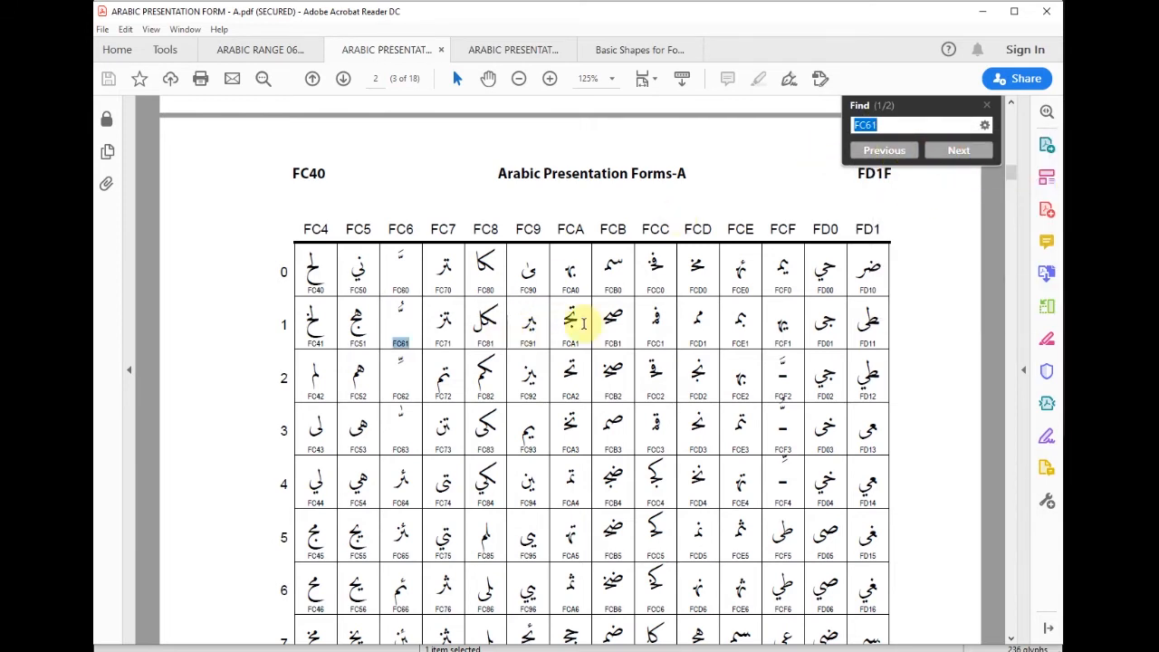
pyautogui.click(959, 150)
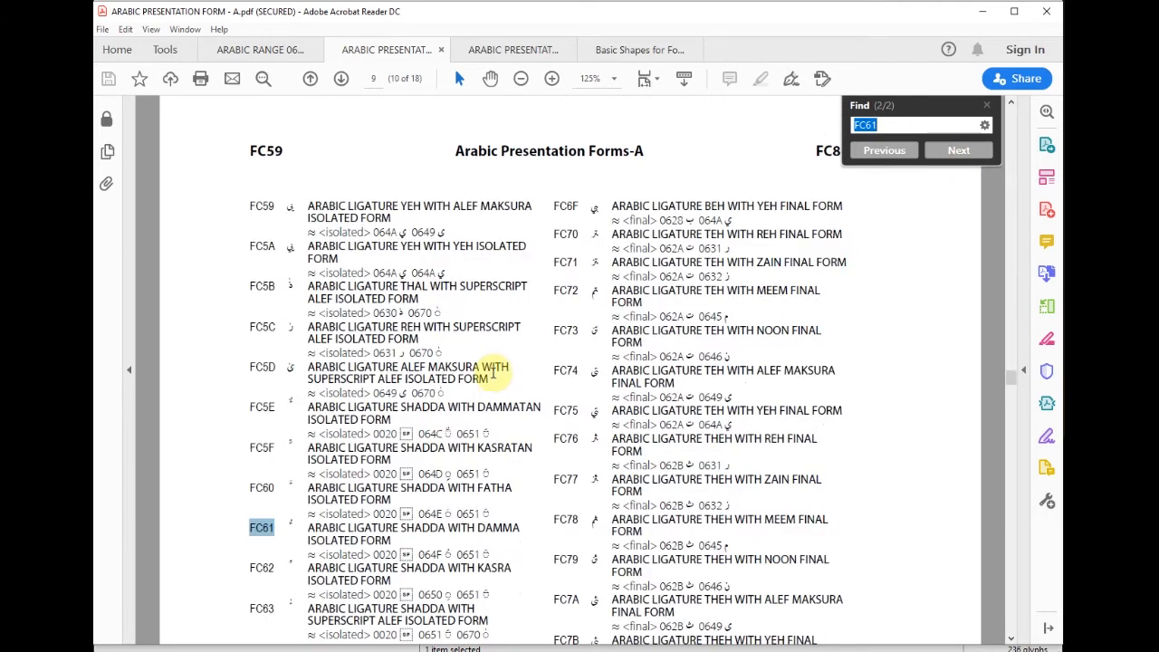
# Step: Confirm FC61 is the shadda-with-damma isolated ligature, then return to FontCreator
pyautogui.scroll(-2, 458, 456)
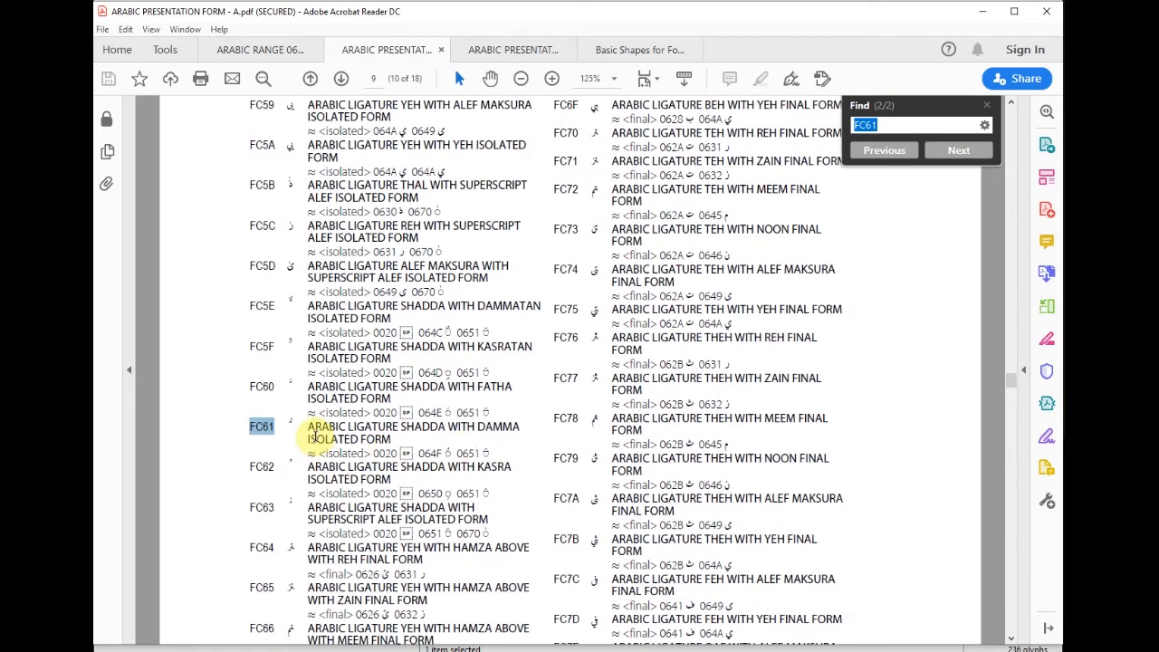
pyautogui.moveTo(365, 428); pyautogui.dragTo(396, 428)
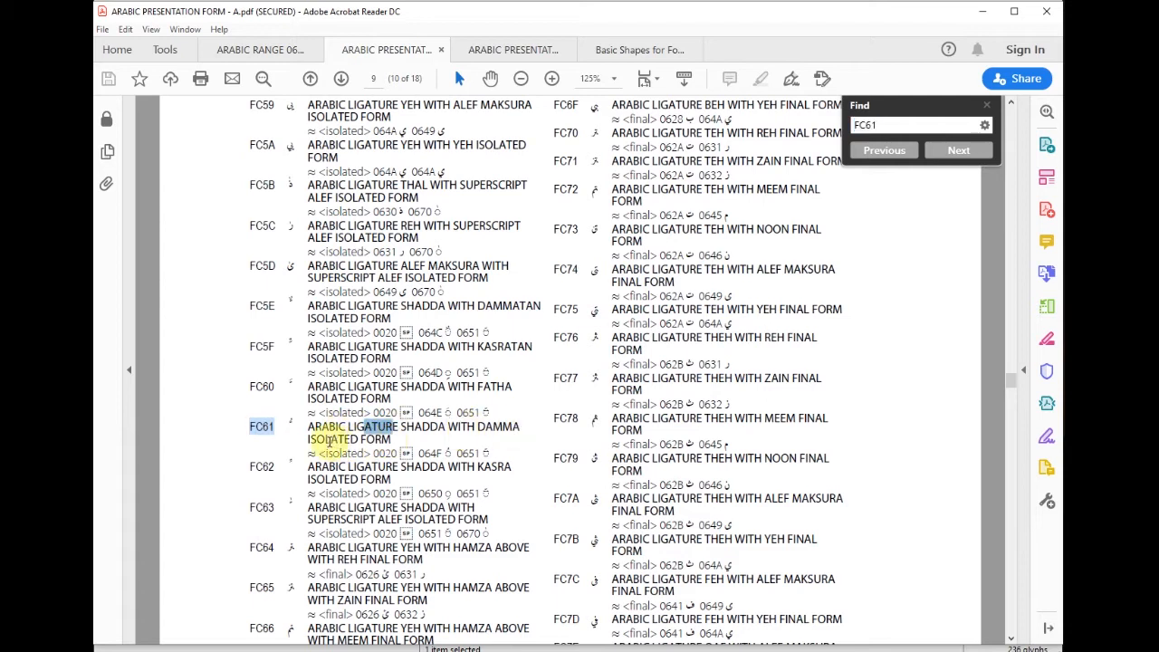
pyautogui.moveTo(314, 439); pyautogui.dragTo(361, 438)
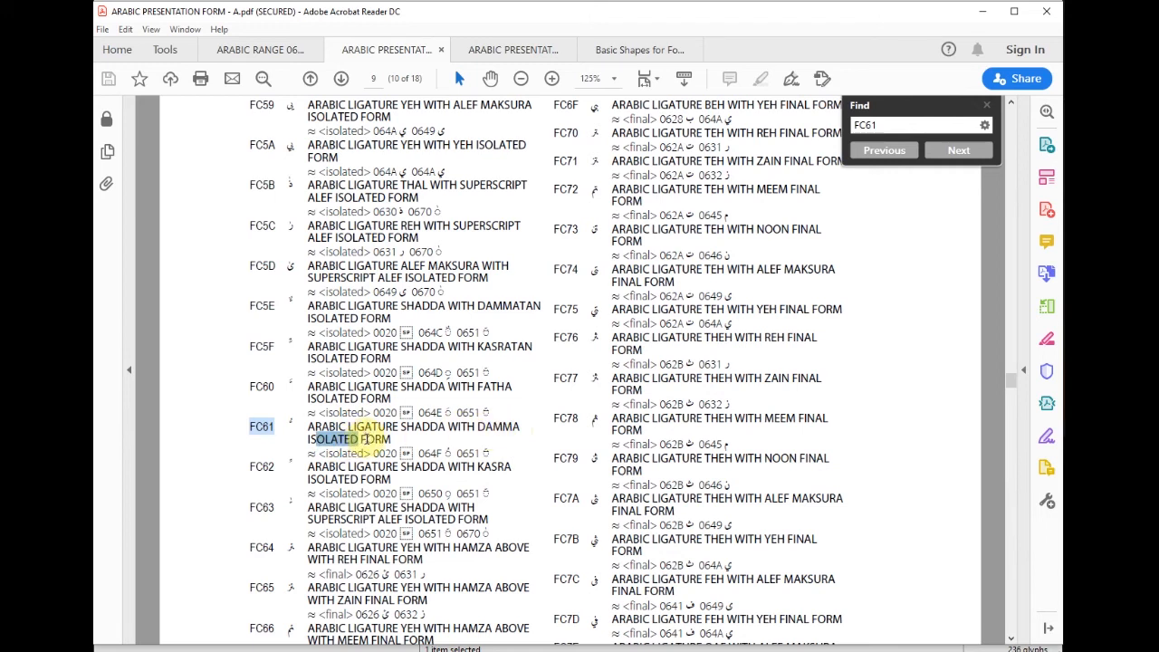
pyautogui.moveTo(350, 424); pyautogui.dragTo(386, 426)
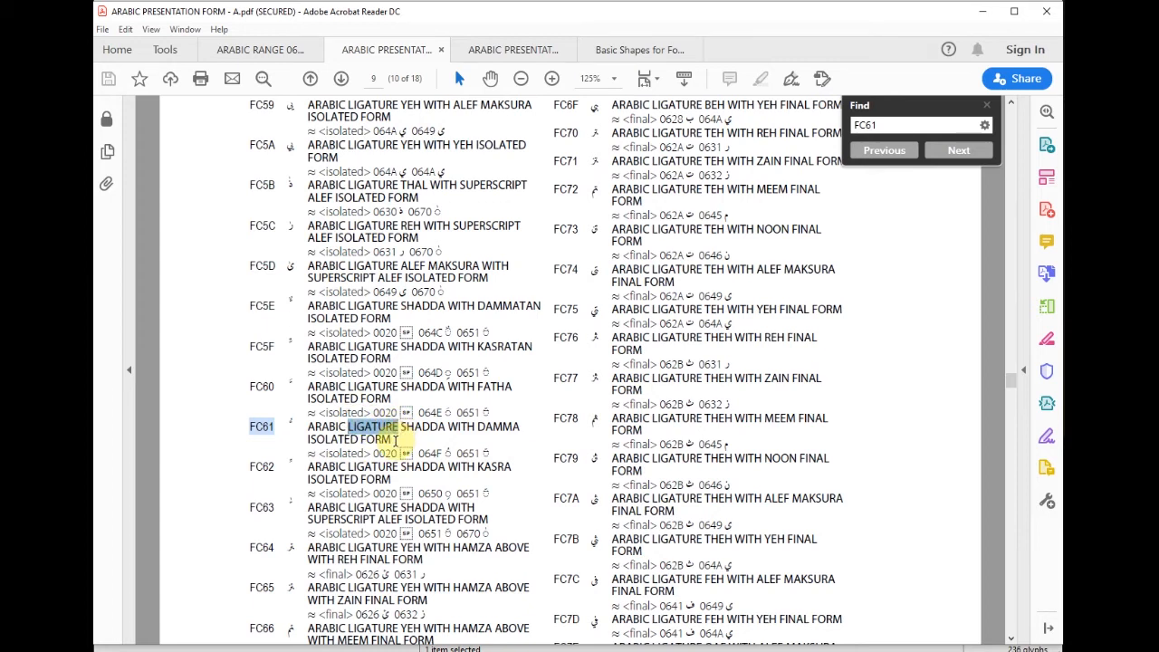
pyautogui.click(496, 651)
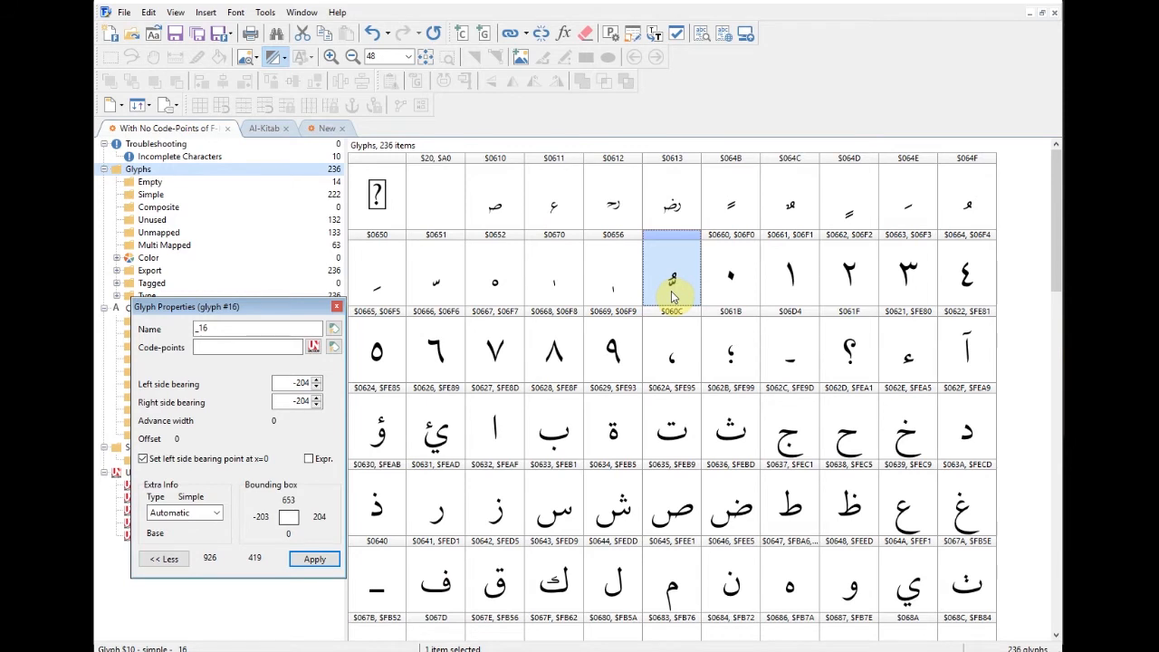
# Step: Paste FC61 into glyph _16's code-points field
pyautogui.rightClick(205, 347)
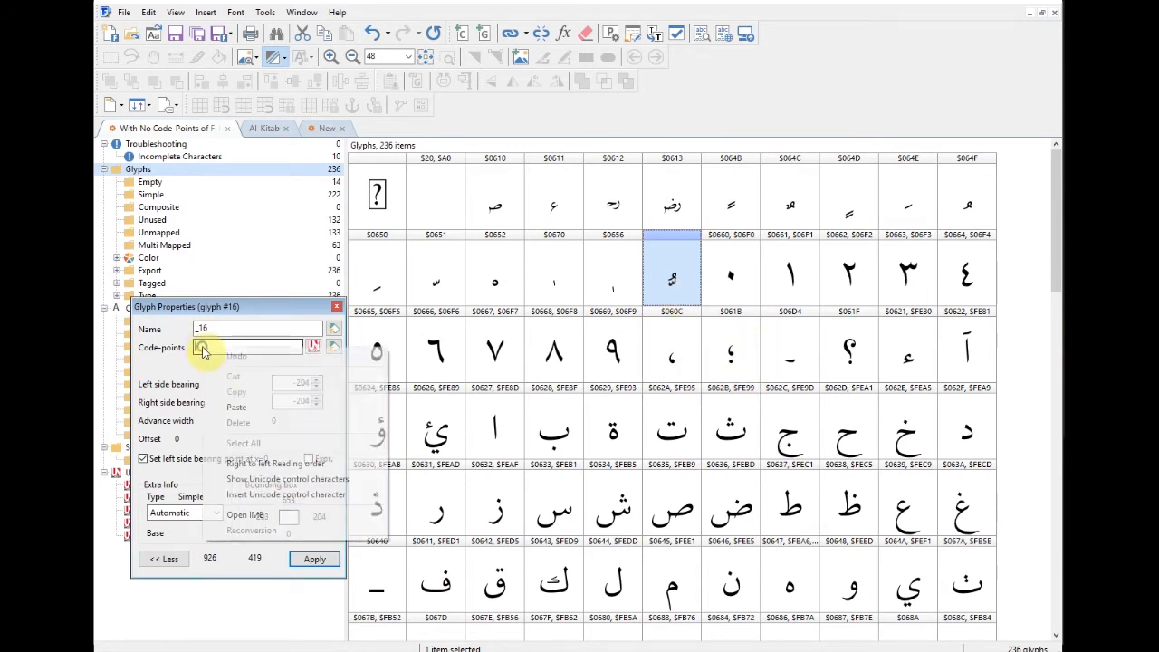
pyautogui.click(236, 408)
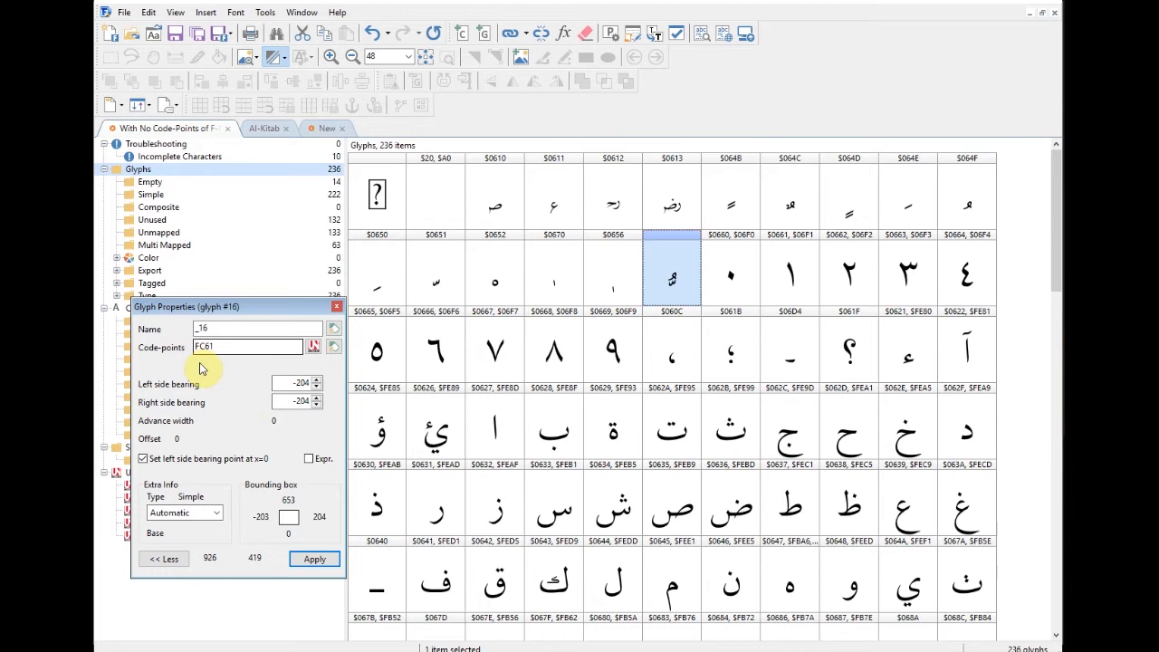
pyautogui.click(211, 330)
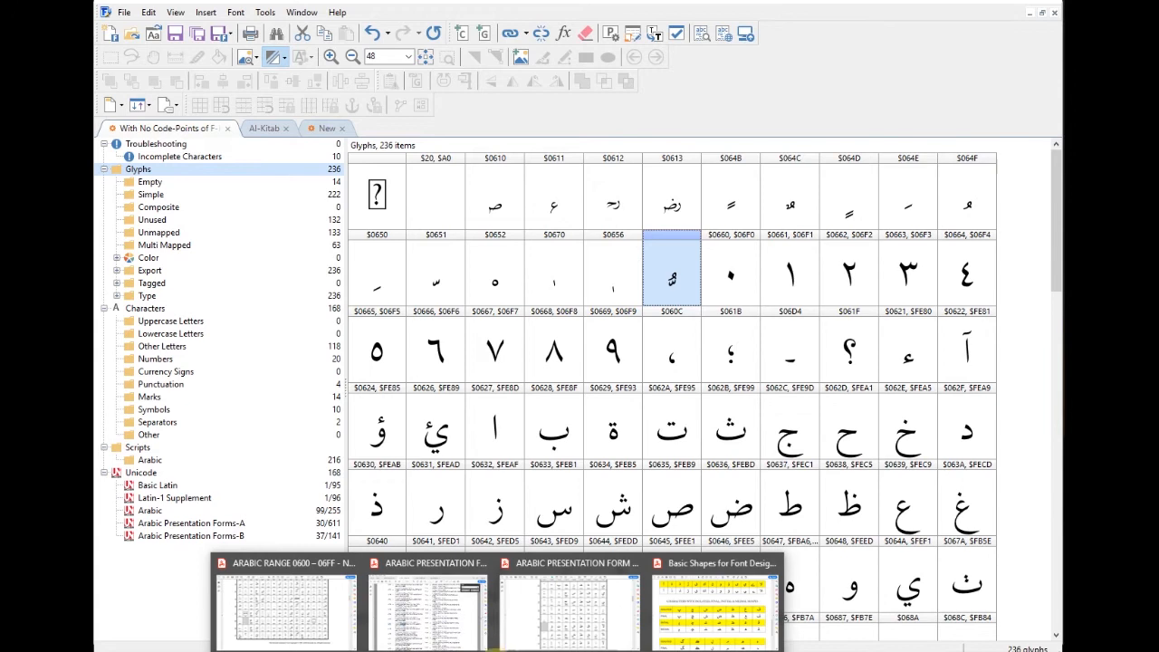
# Step: Copy 'ARABIC LIGATURE SHADDA WITH DAMMA' from the PDF and apply it as glyph _16's name
pyautogui.click(439, 612)
pyautogui.click(322, 433)
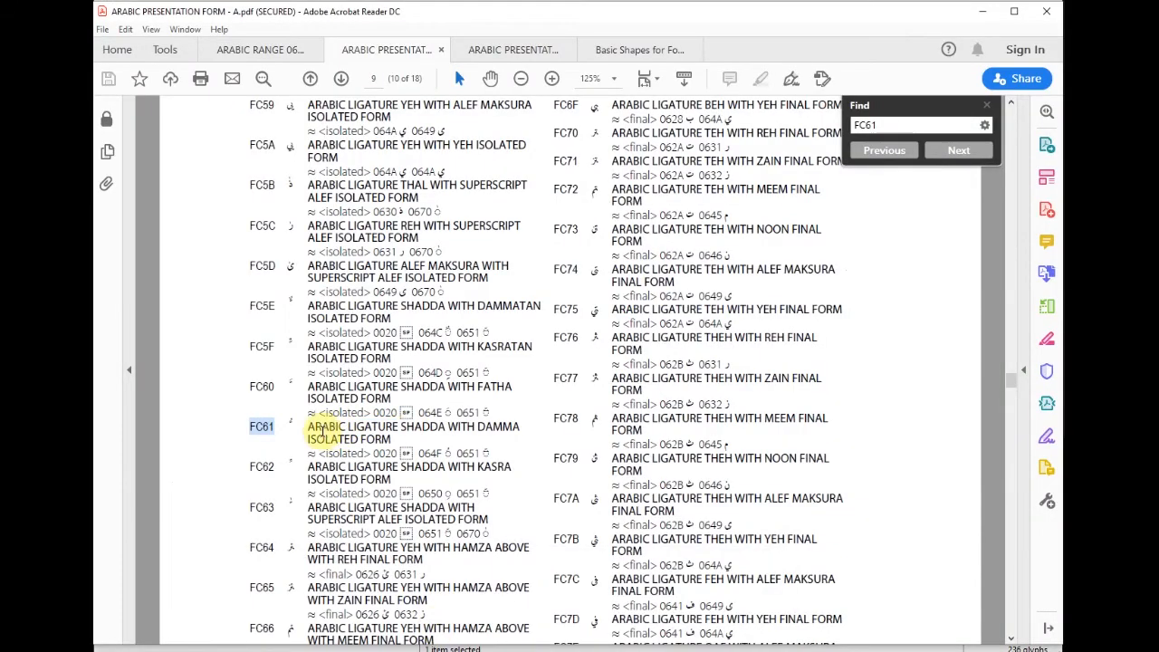
pyautogui.moveTo(309, 431); pyautogui.dragTo(389, 440)
pyautogui.hotkey('ctrl', 'c')
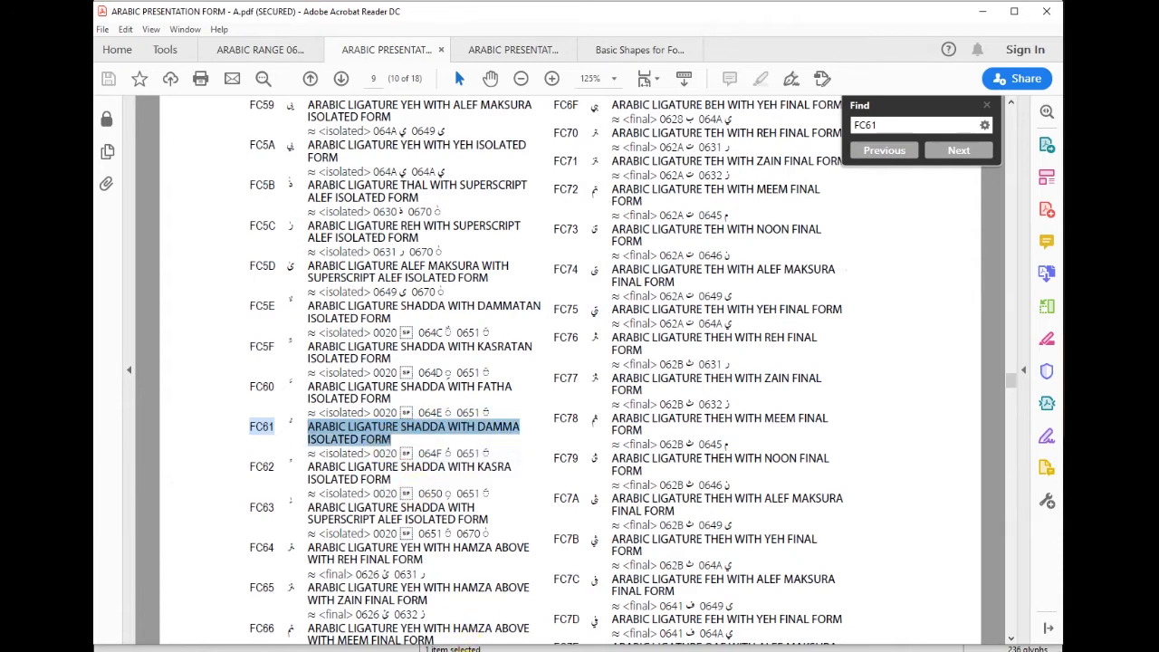
pyautogui.click(485, 649)
pyautogui.rightClick(199, 331)
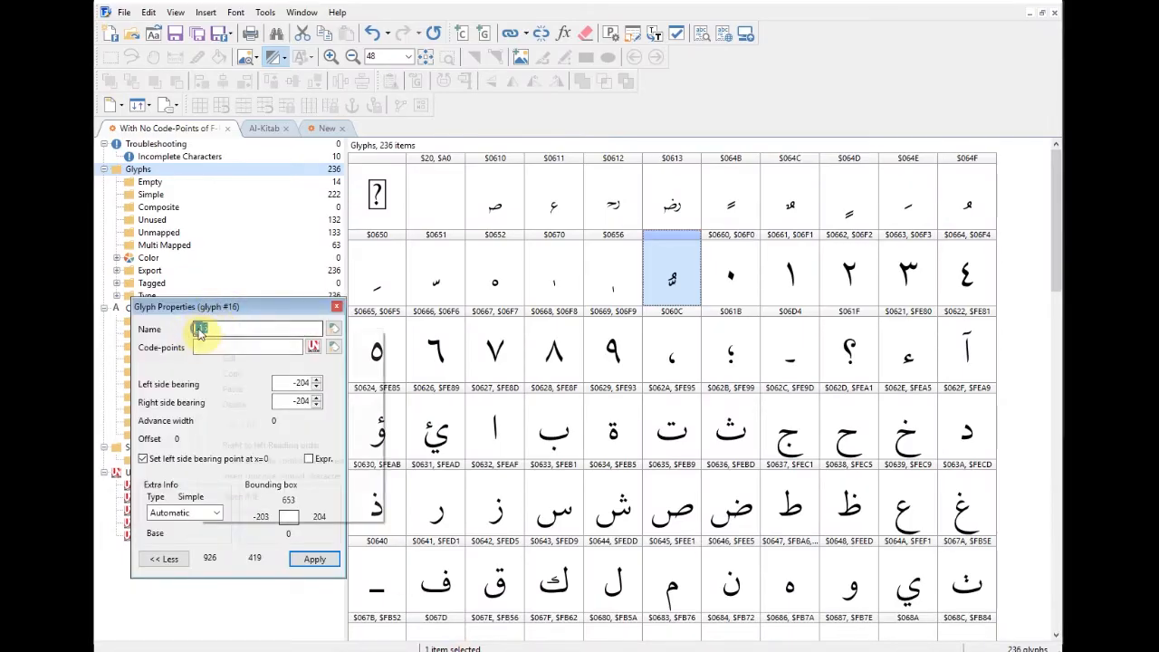
pyautogui.click(233, 390)
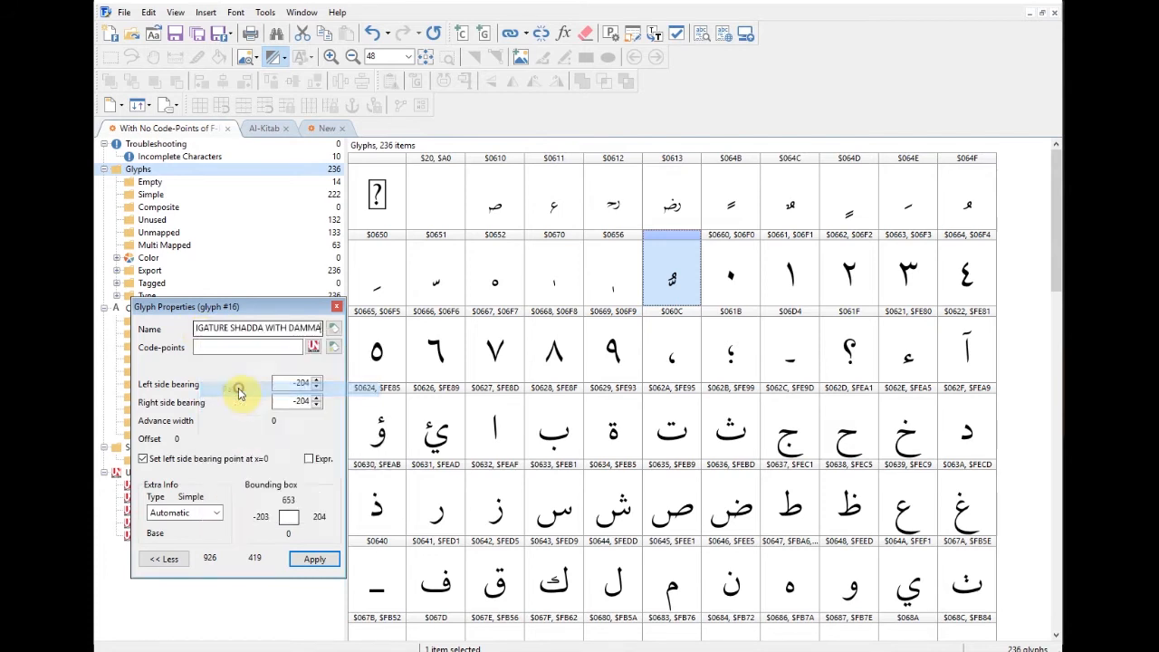
pyautogui.click(315, 559)
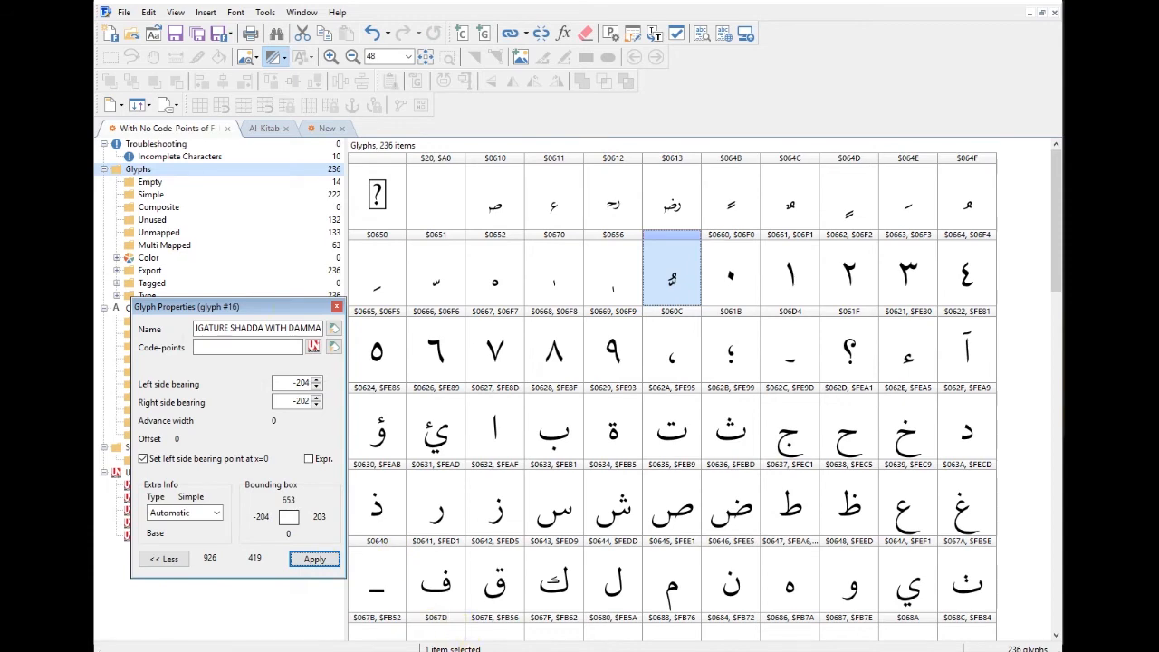
# Step: Copy the code FC61 from the PDF and start glyph _16's code-point entry in FontCreator
pyautogui.click(419, 593)
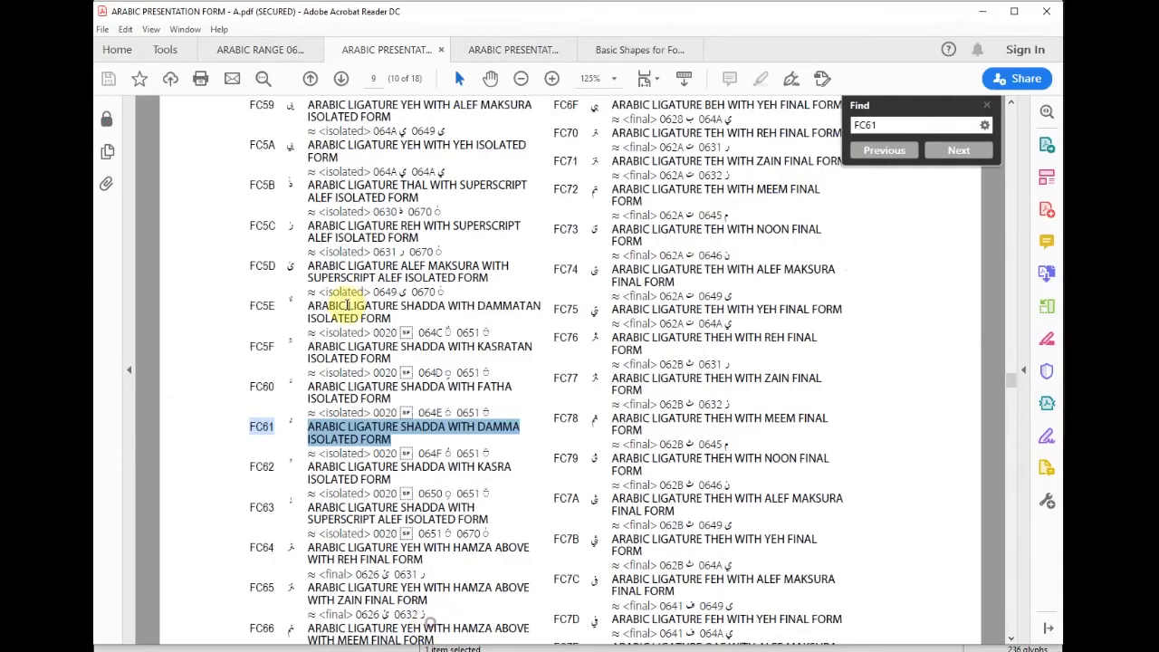
pyautogui.click(325, 439)
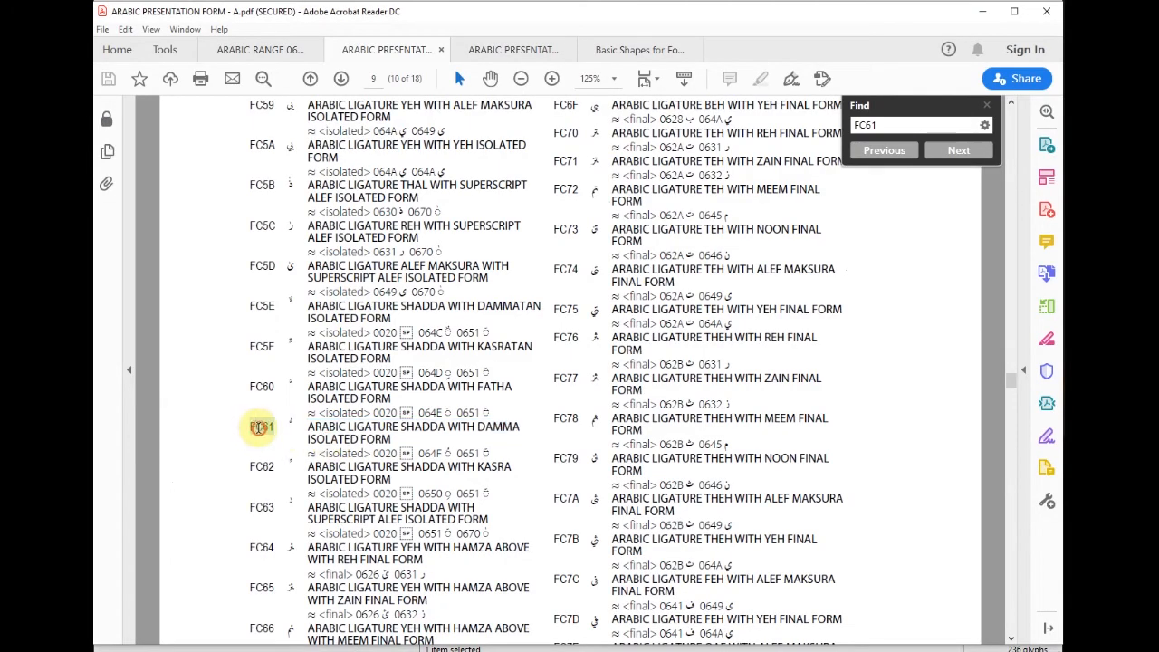
pyautogui.moveTo(253, 427); pyautogui.dragTo(268, 428)
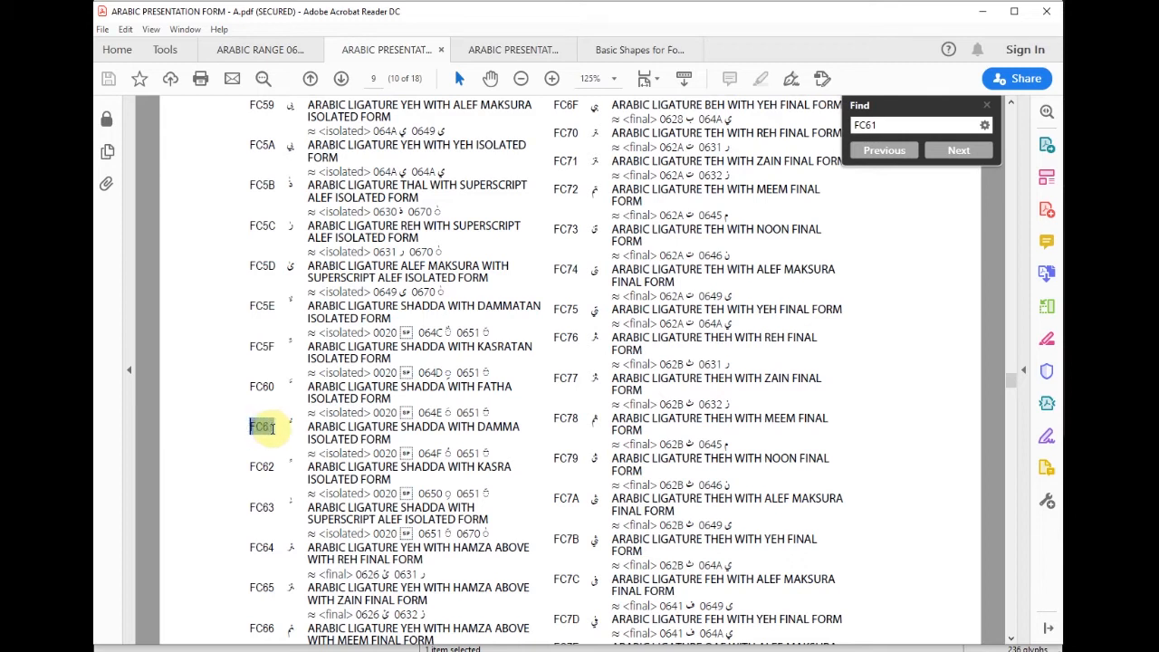
pyautogui.rightClick(272, 432)
pyautogui.click(293, 446)
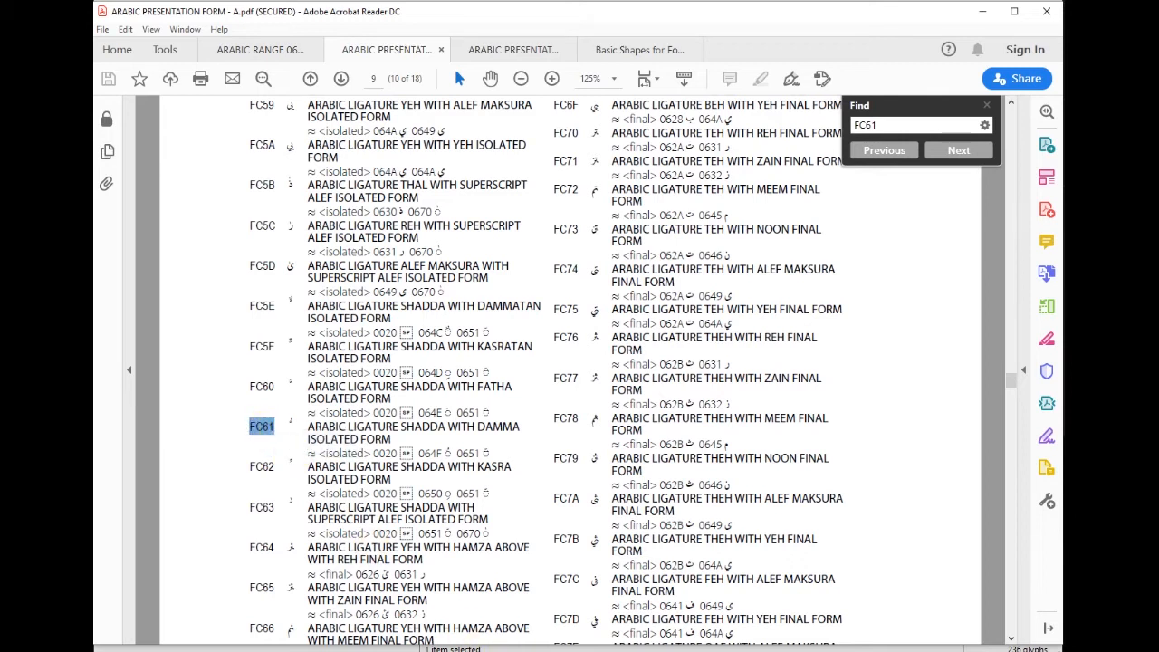
pyautogui.click(389, 650)
pyautogui.click(220, 349)
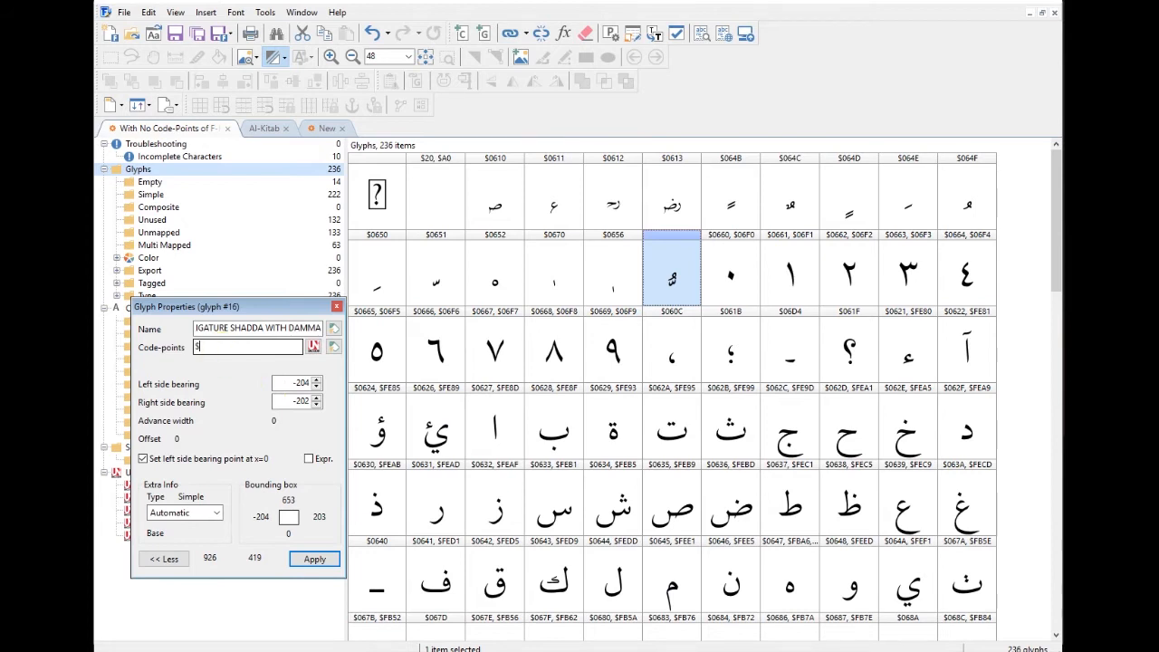
# Step: Apply code point $FC61 to glyph _16 and set its glyph type to Ligature
pyautogui.click(314, 561)
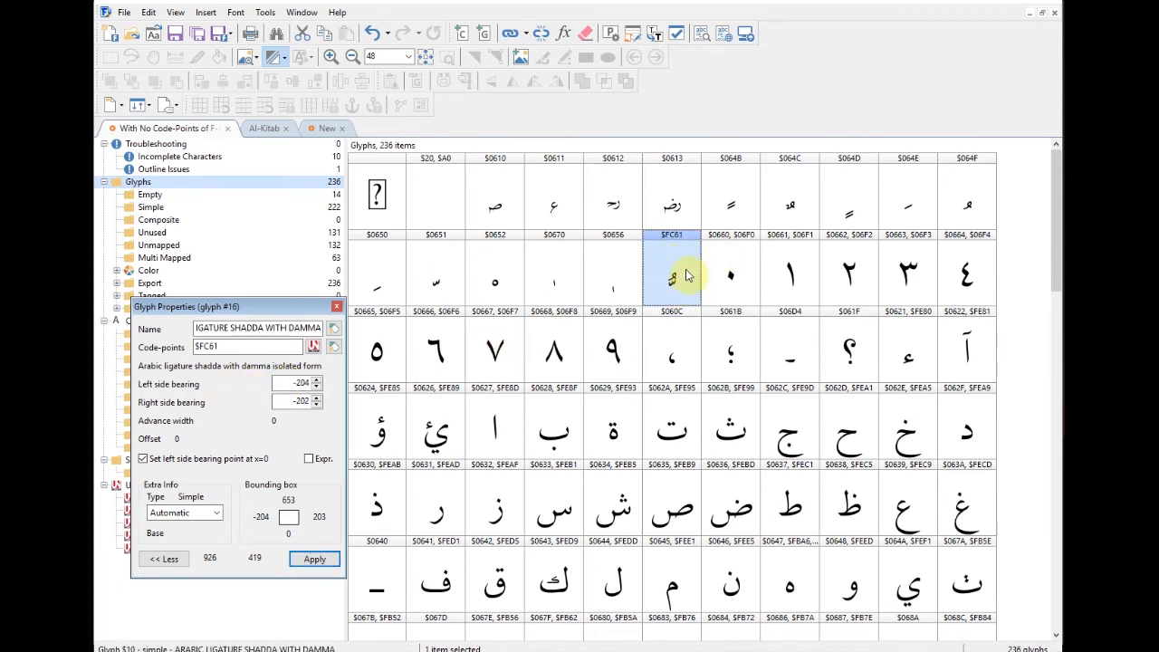
pyautogui.click(196, 514)
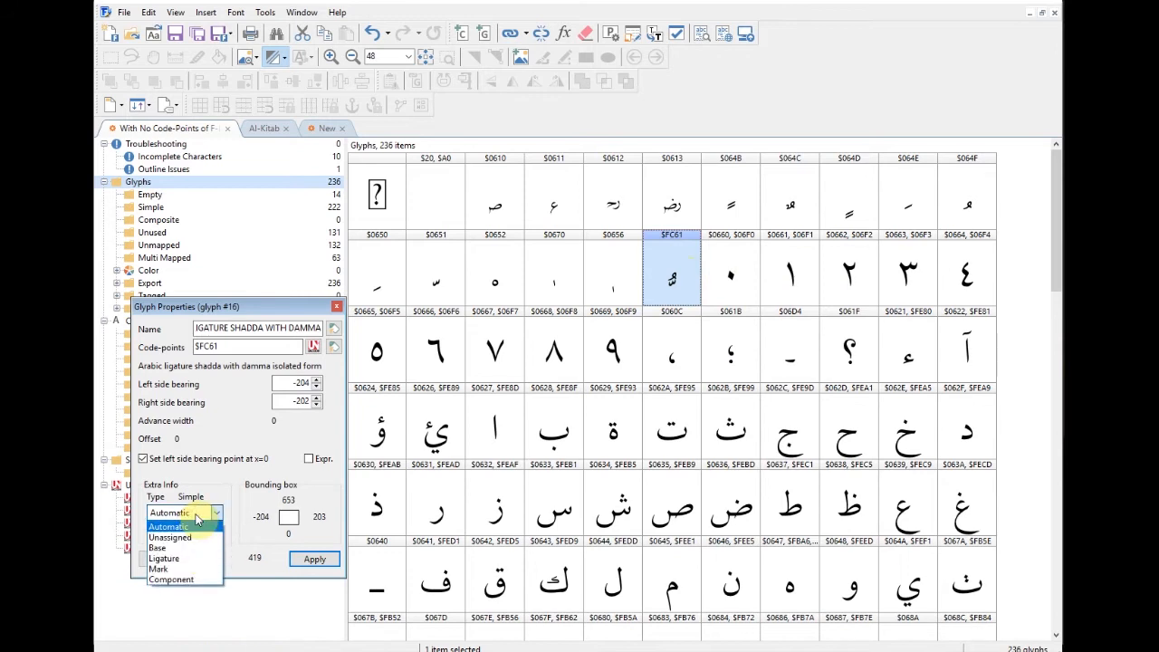
pyautogui.click(175, 560)
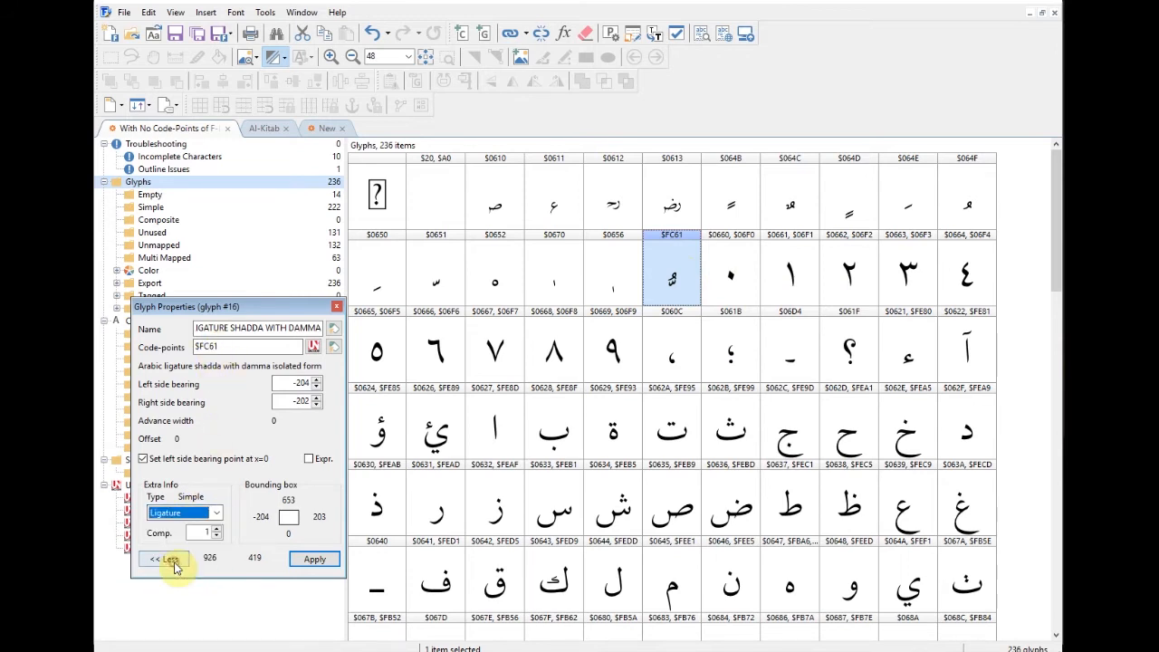
pyautogui.click(316, 561)
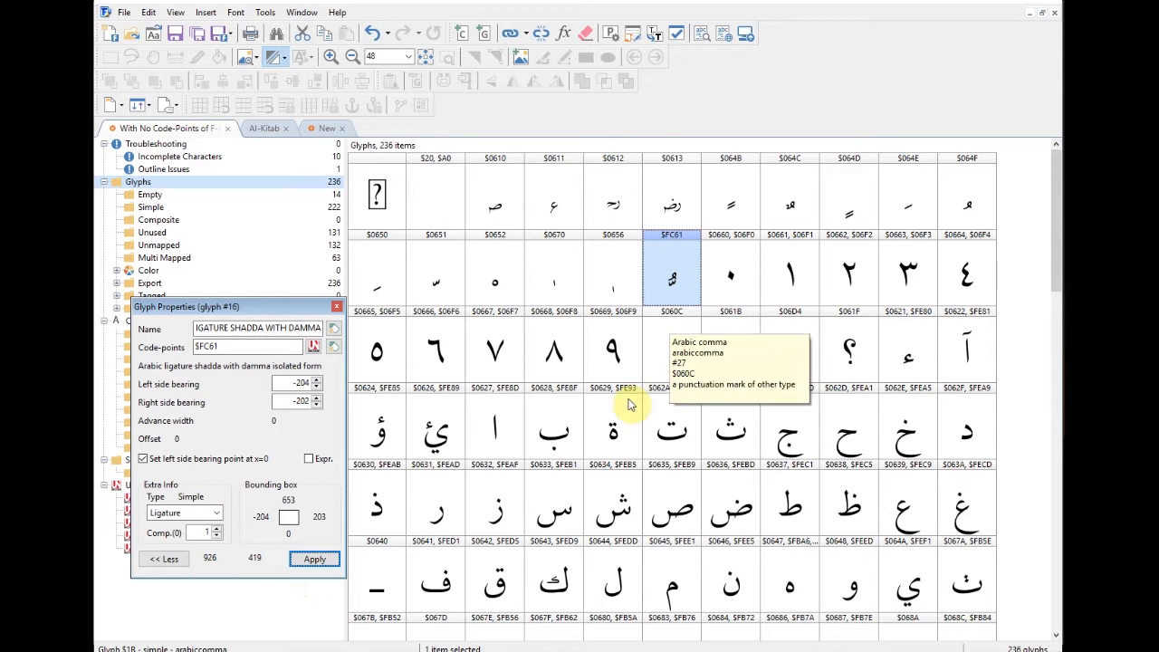
pyautogui.click(555, 436)
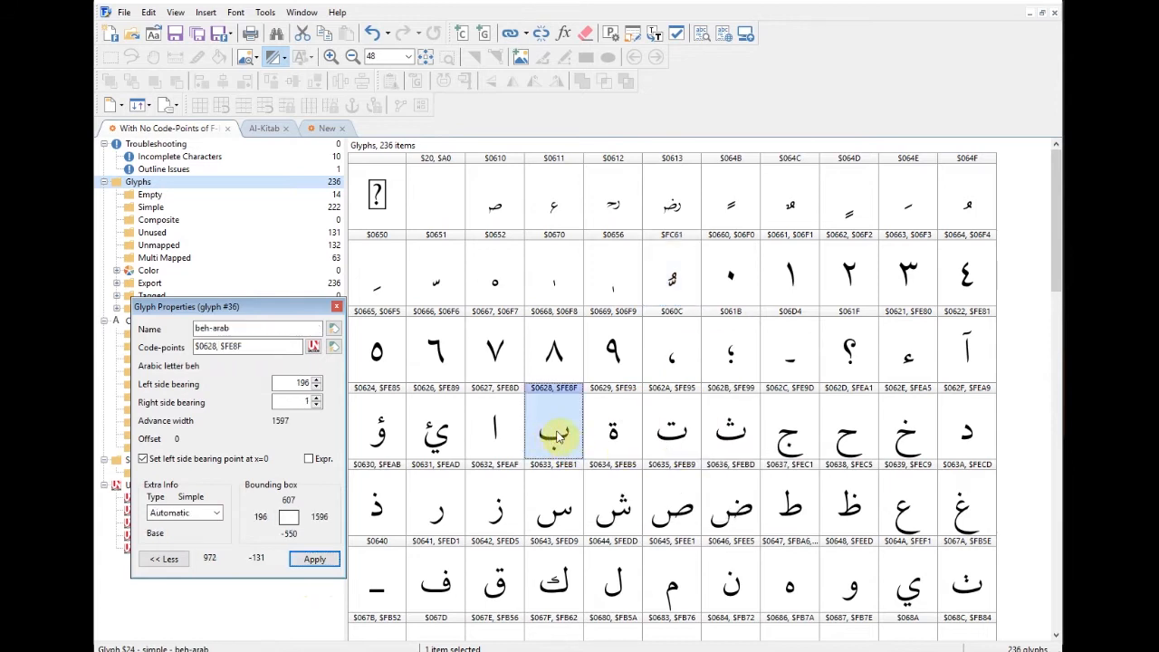
pyautogui.click(671, 265)
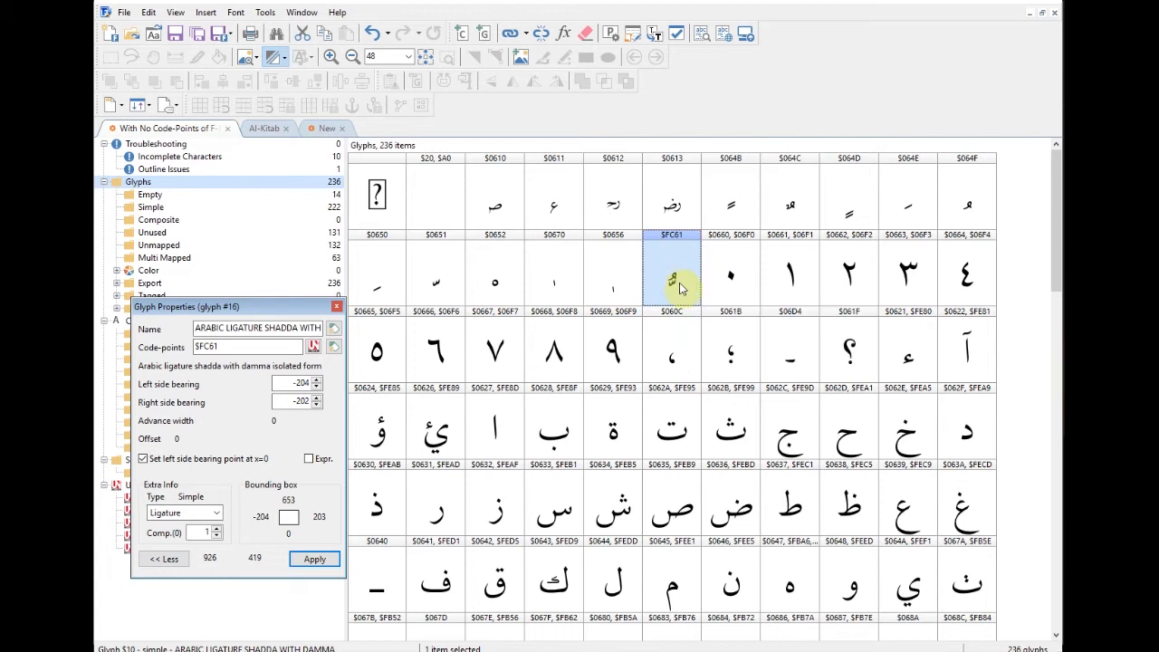
# Step: Review the FC61 ligature, then shift the alef-madda glyph's madda down and left
pyautogui.doubleClick(682, 290)
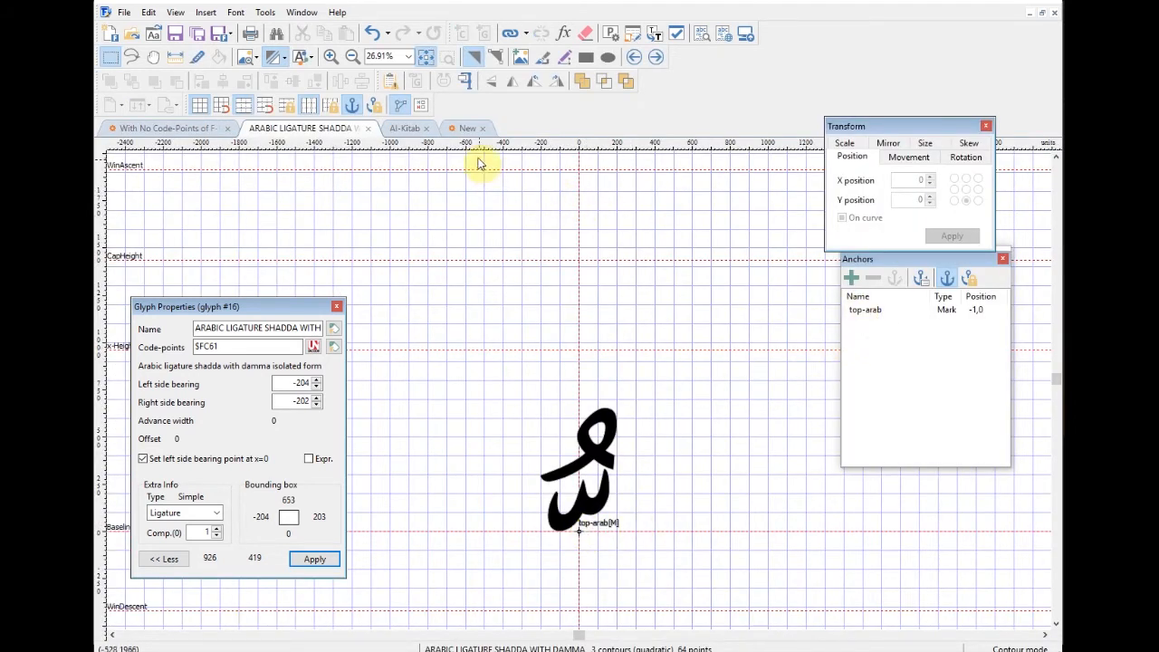
pyautogui.click(369, 134)
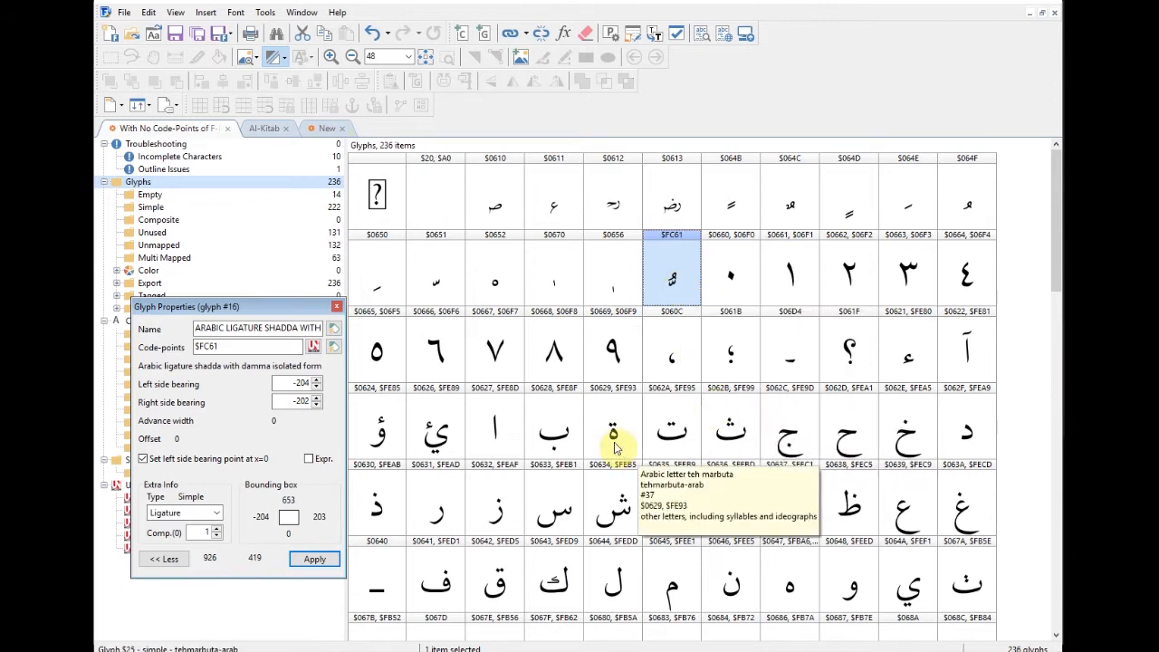
pyautogui.moveTo(1054, 246); pyautogui.dragTo(1057, 263)
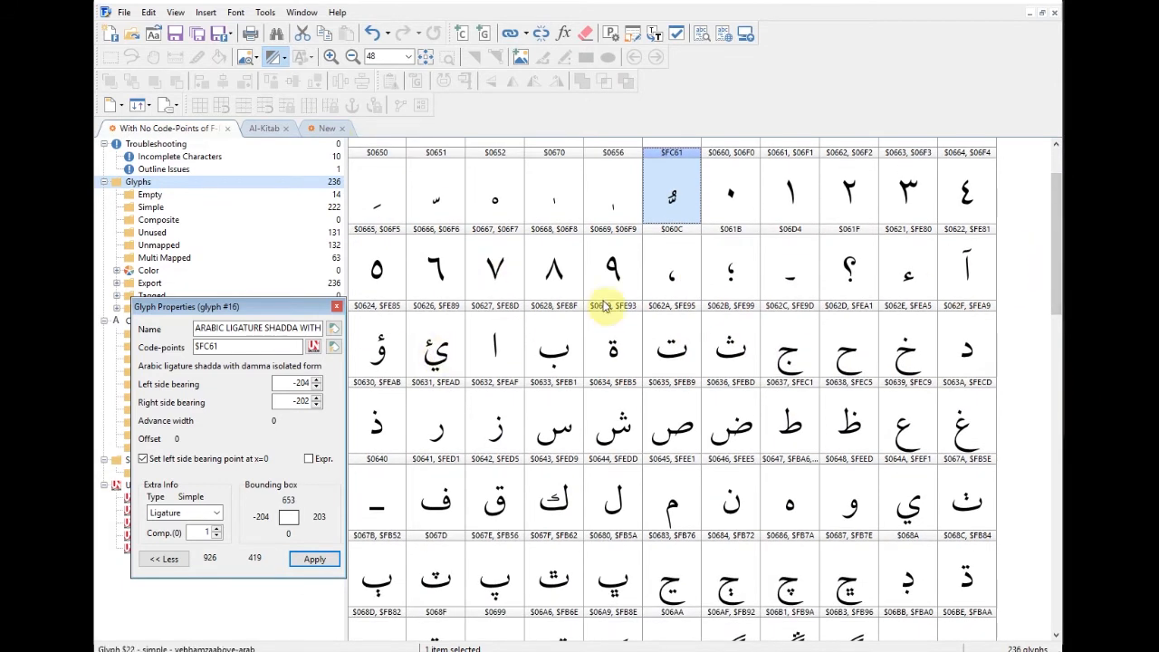
pyautogui.doubleClick(964, 272)
pyautogui.moveTo(591, 267); pyautogui.dragTo(586, 286)
pyautogui.click(668, 322)
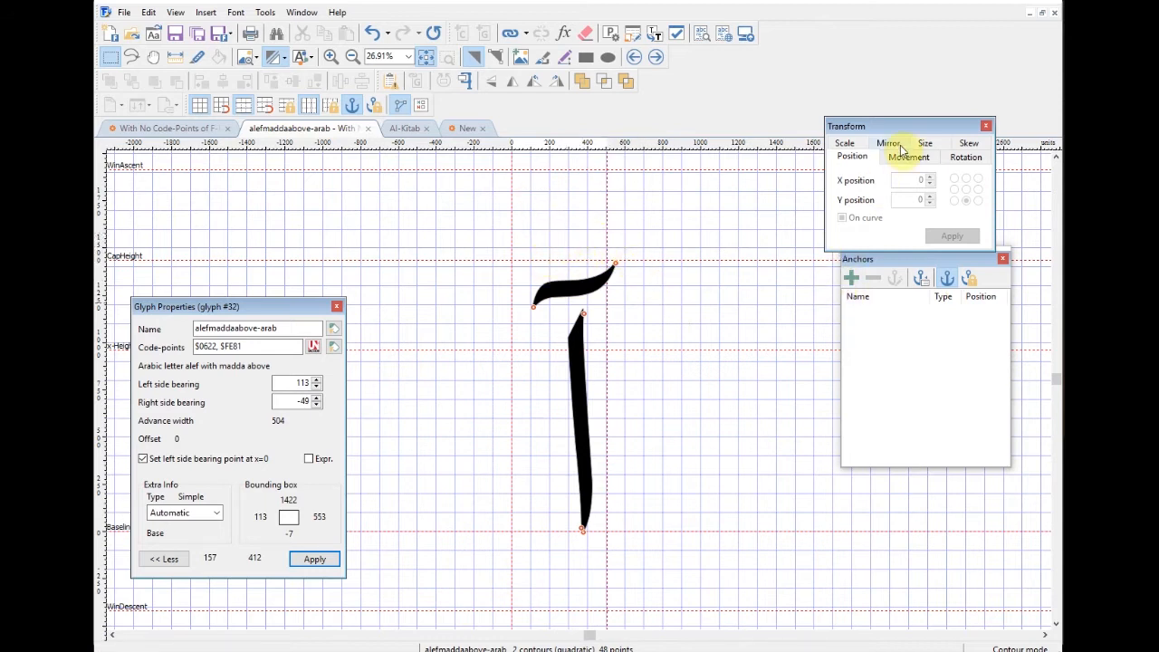
pyautogui.click(369, 133)
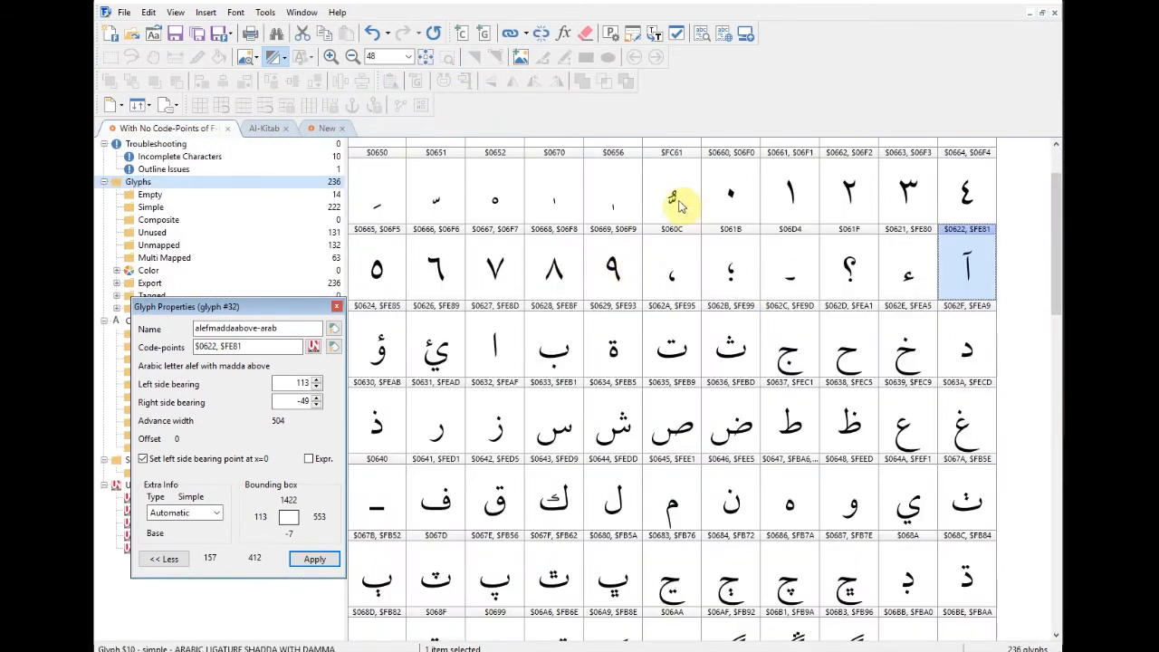
# Step: Open the FC61 ligature glyph and step back to the subscript alef $0656
pyautogui.click(678, 205)
pyautogui.doubleClick(682, 209)
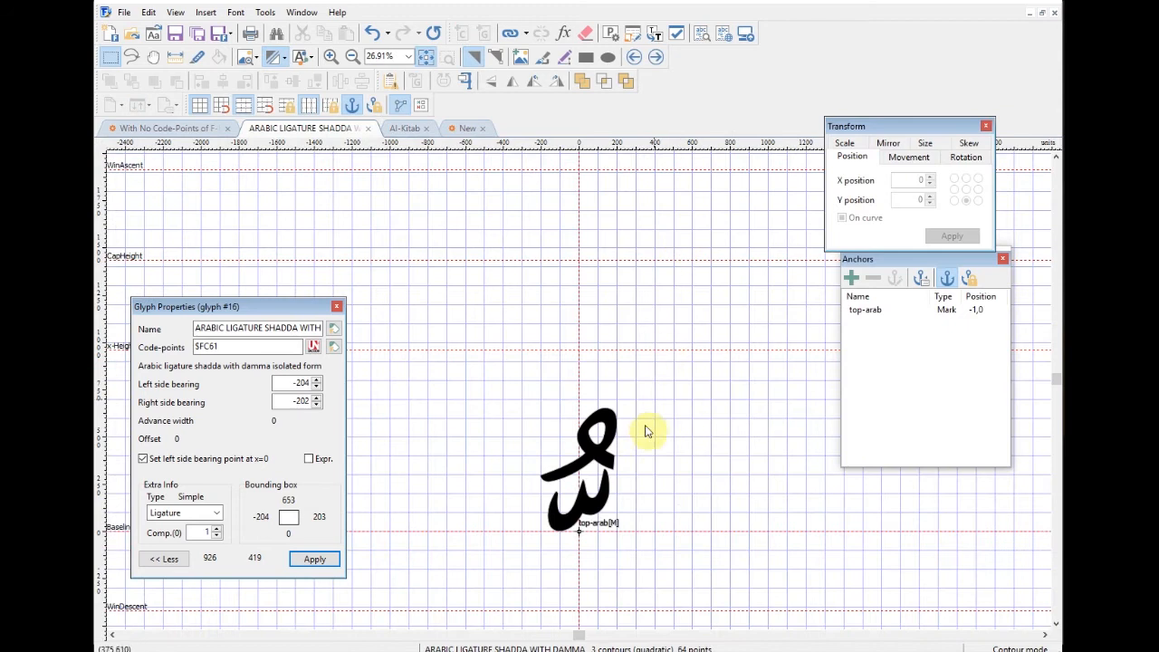
pyautogui.click(634, 57)
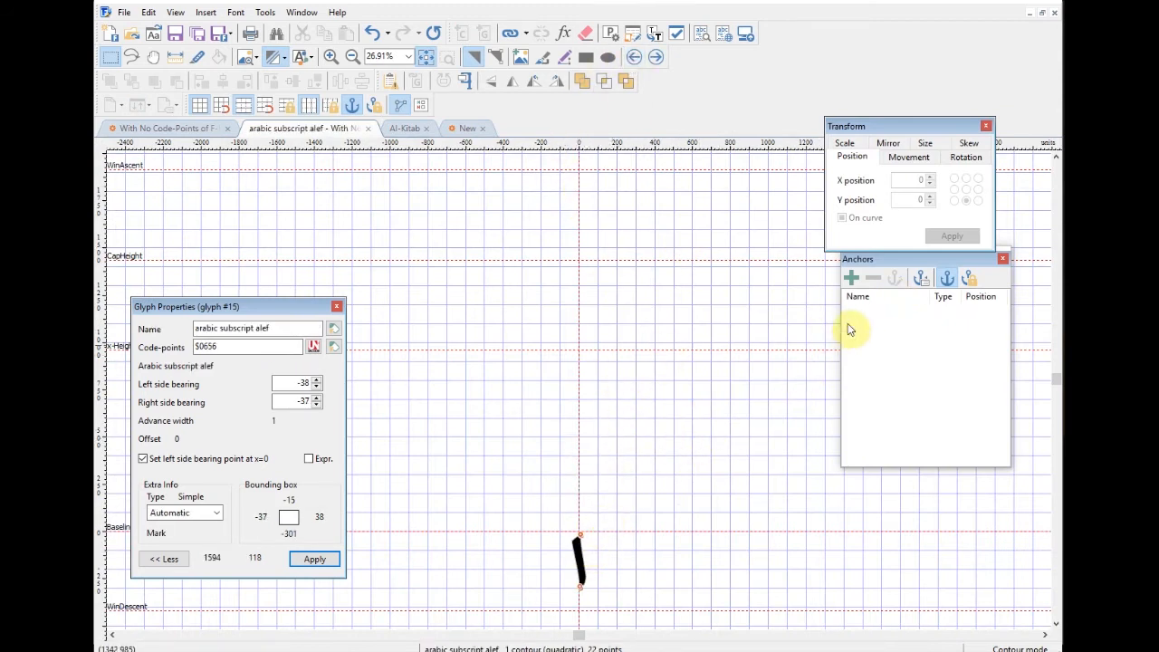
# Step: Add a bottom-arab Mark anchor at 0,0 to the subscript alef
pyautogui.click(852, 278)
pyautogui.click(335, 179)
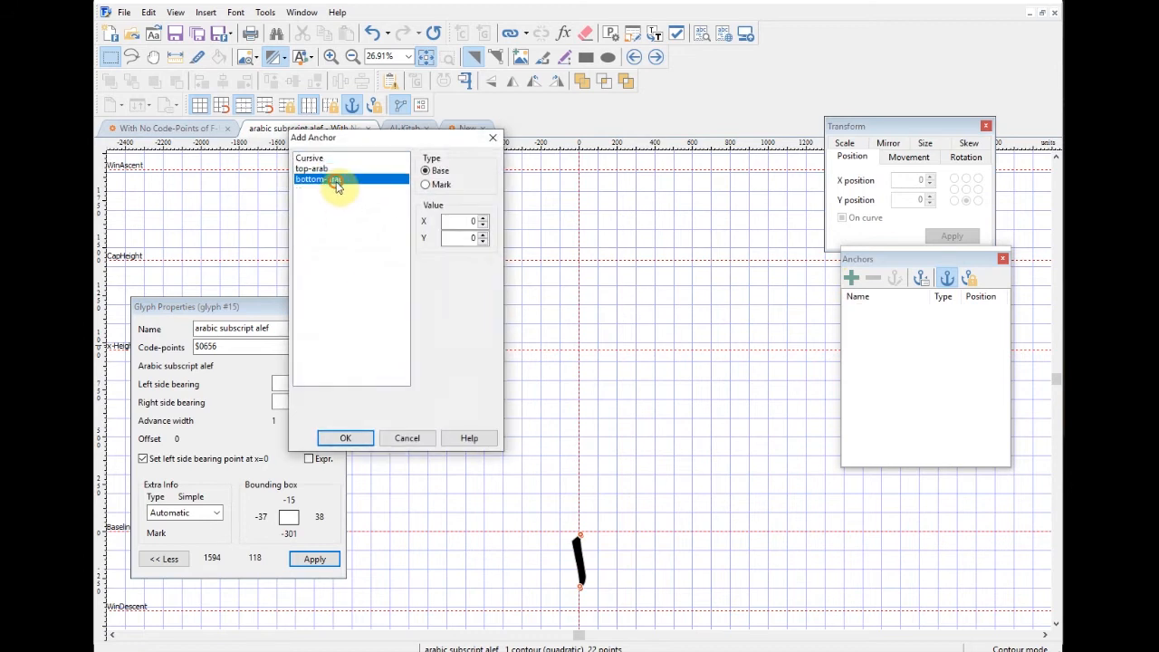
pyautogui.click(427, 186)
pyautogui.click(362, 439)
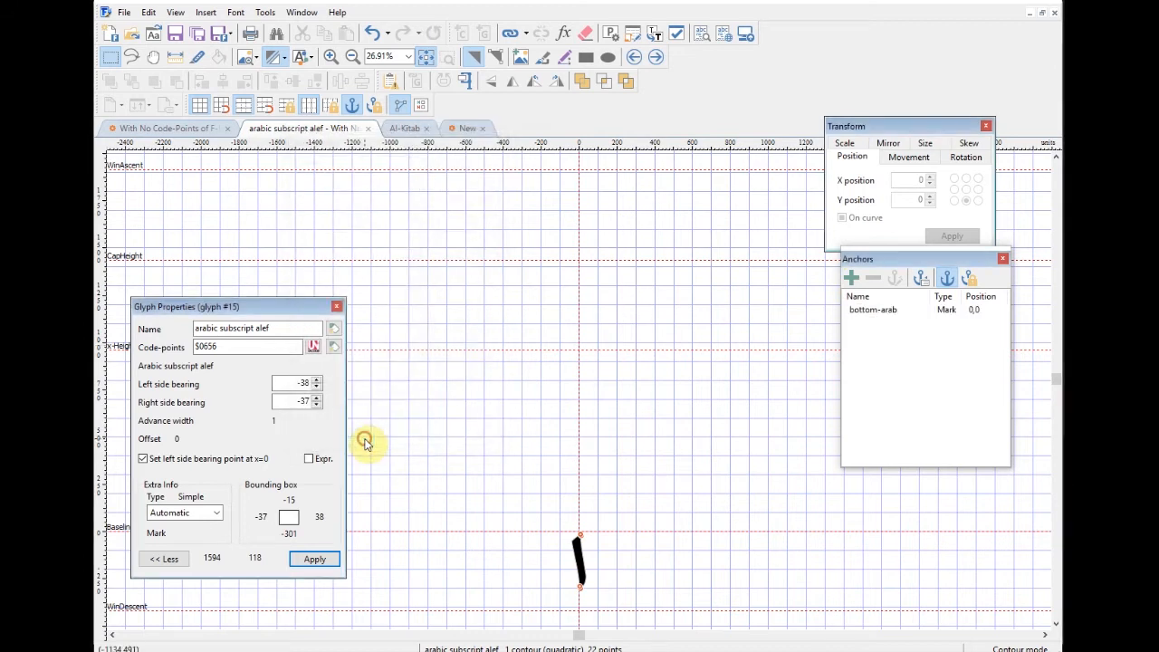
# Step: Step back through the superscript alef to the sukun glyph $0652
pyautogui.click(635, 57)
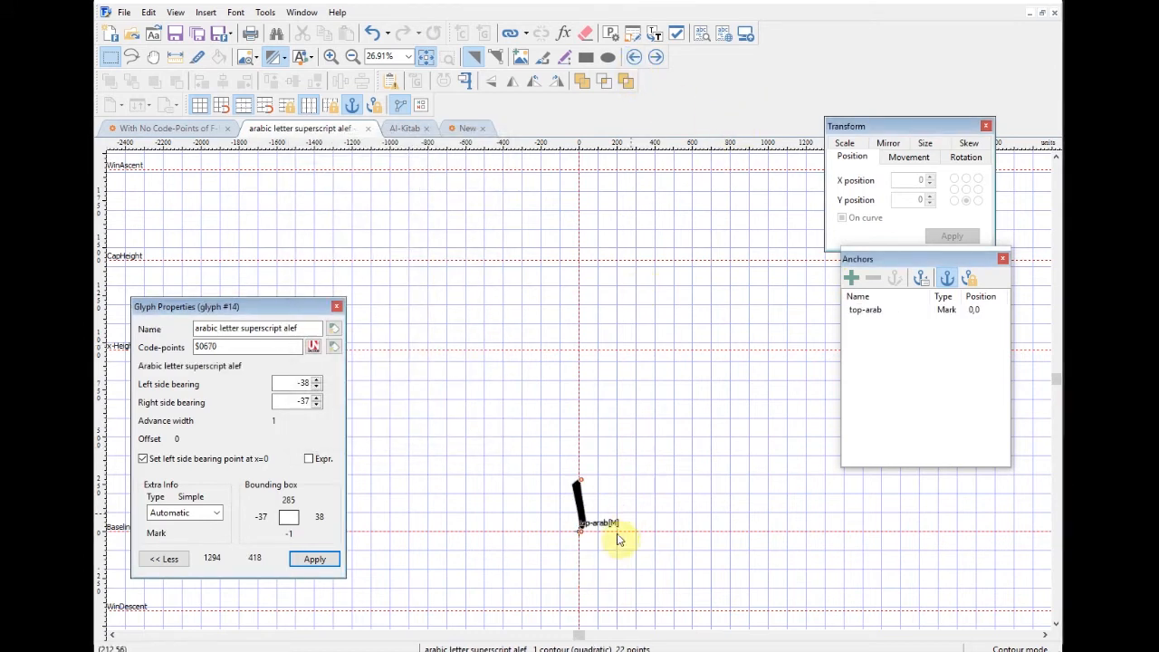
pyautogui.click(633, 57)
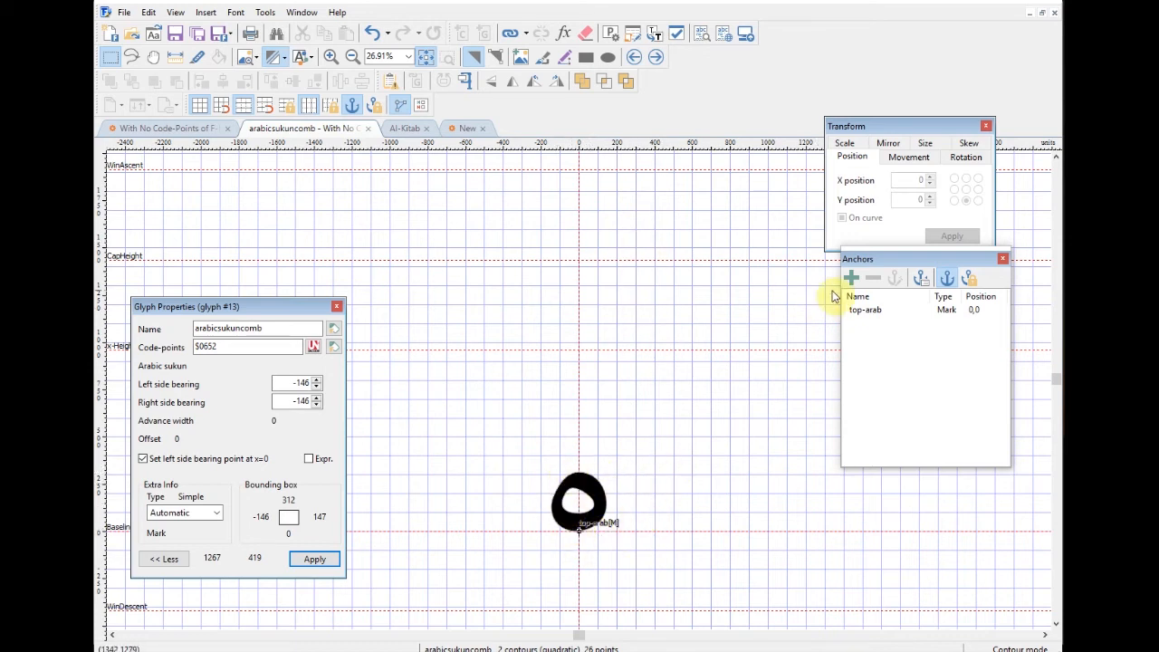
pyautogui.moveTo(909, 264); pyautogui.dragTo(896, 269)
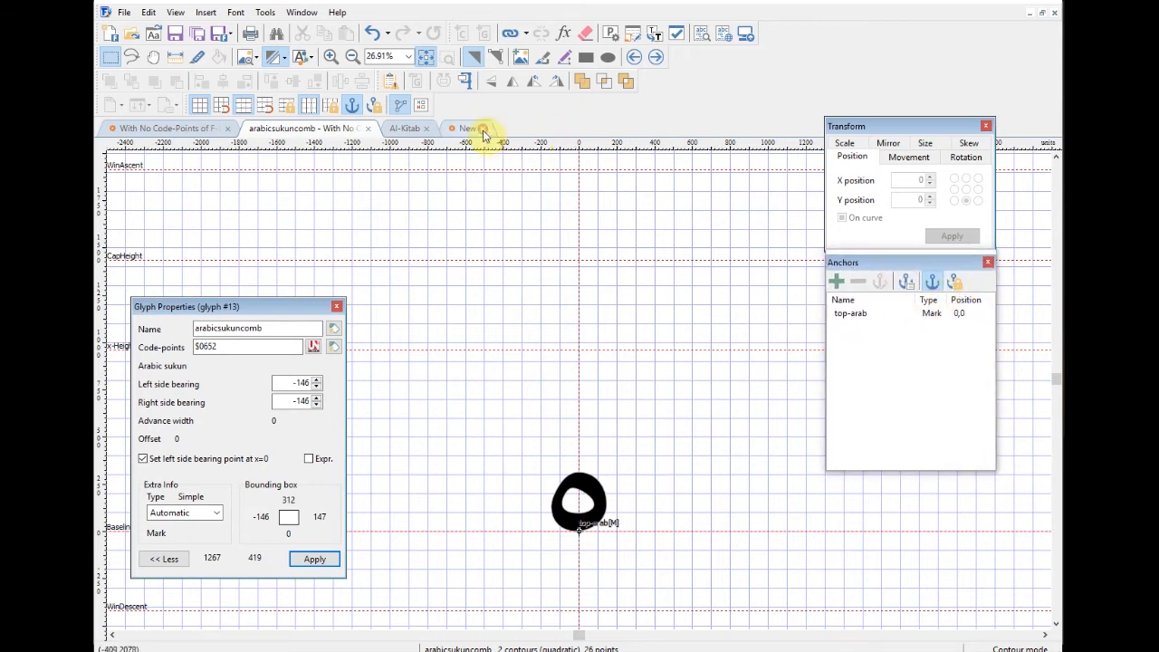
# Step: Return to the overview, select the hamza glyph $0621, and add a top-arab anchor at 0,0
pyautogui.click(368, 128)
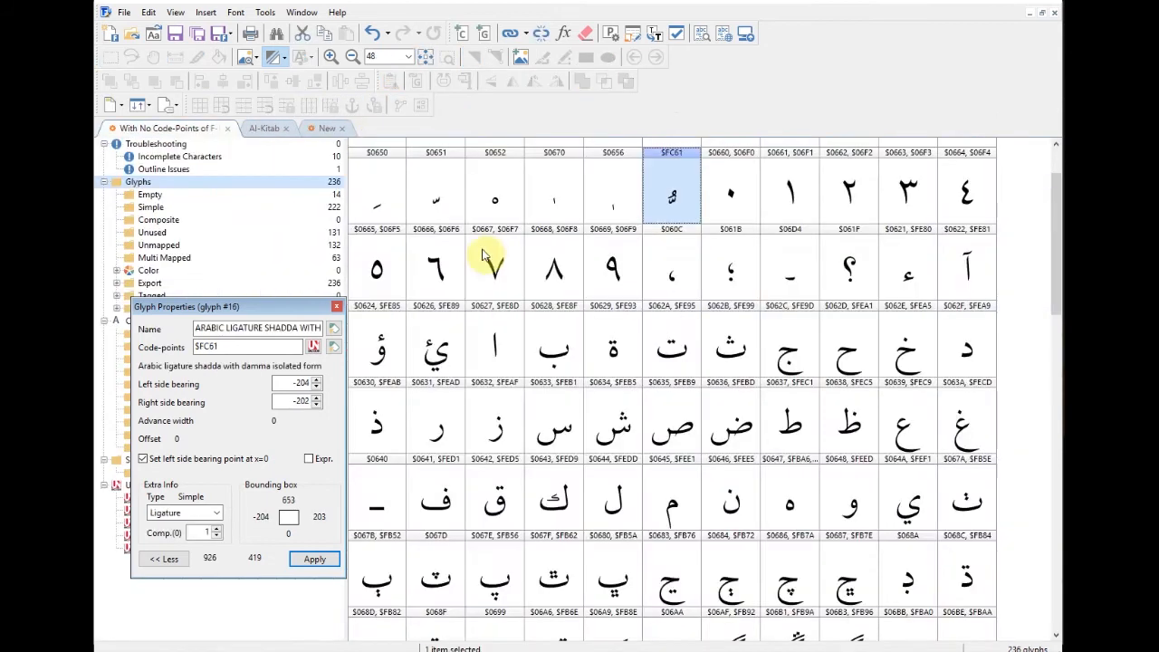
pyautogui.click(983, 285)
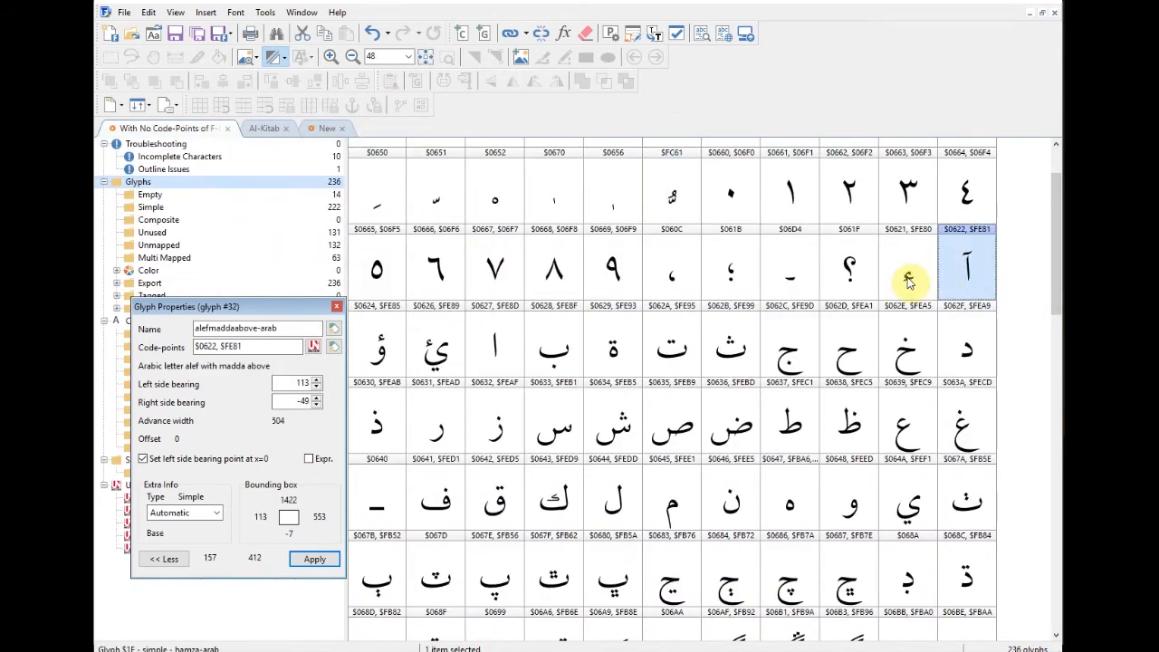
pyautogui.click(910, 283)
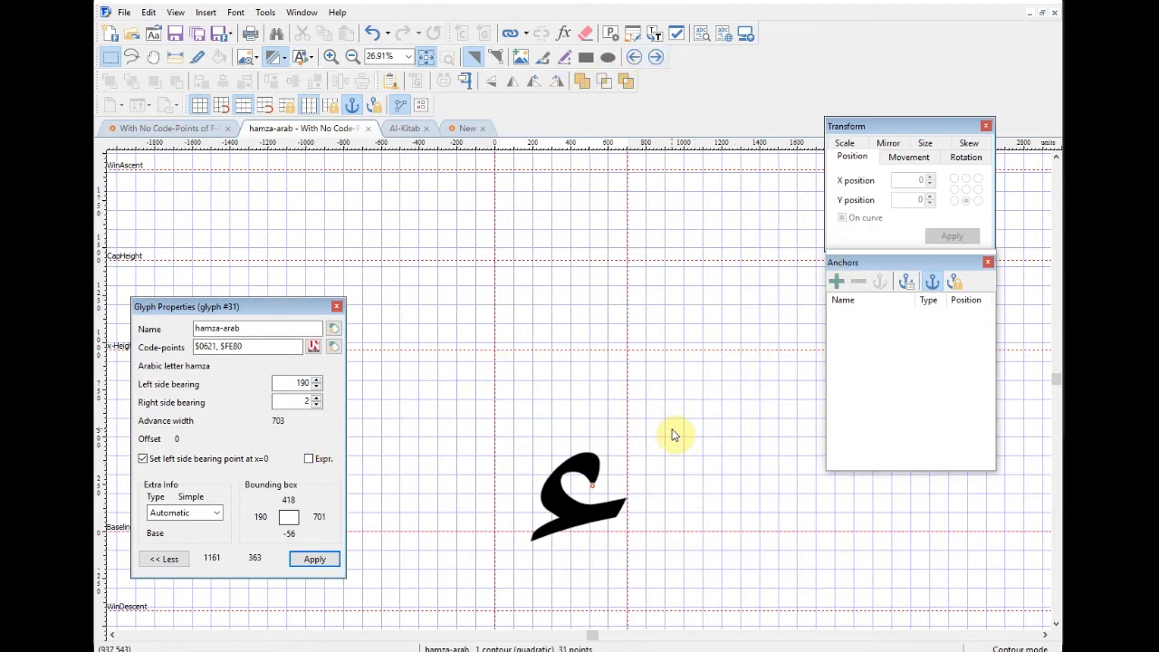
pyautogui.click(839, 282)
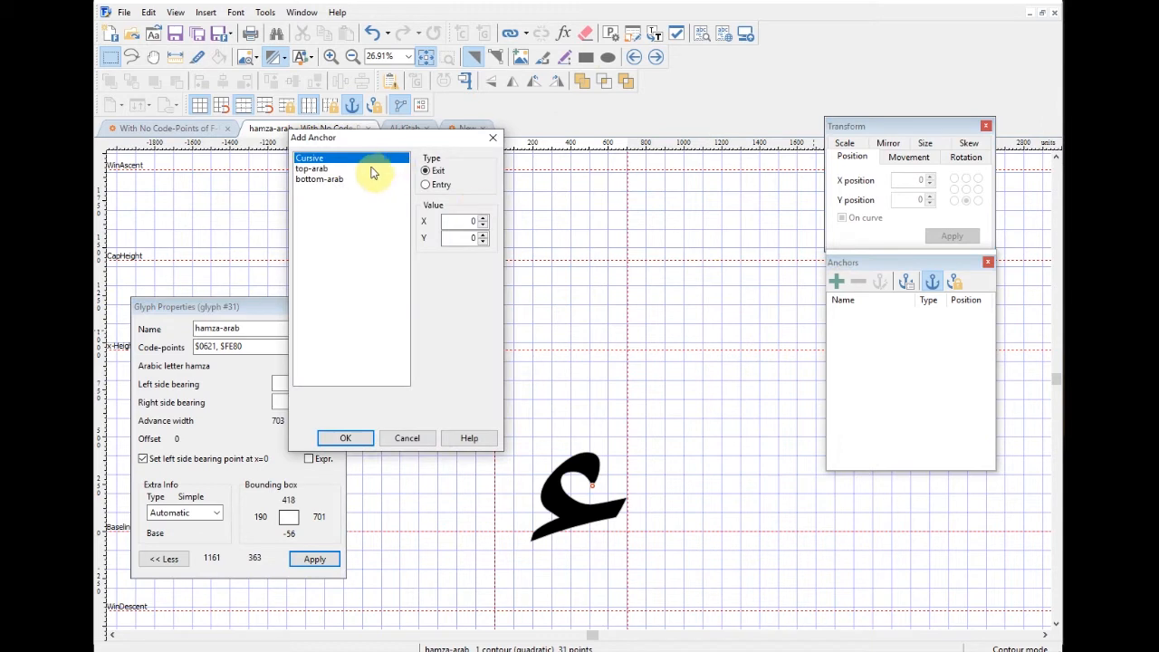
pyautogui.moveTo(383, 143); pyautogui.dragTo(464, 143)
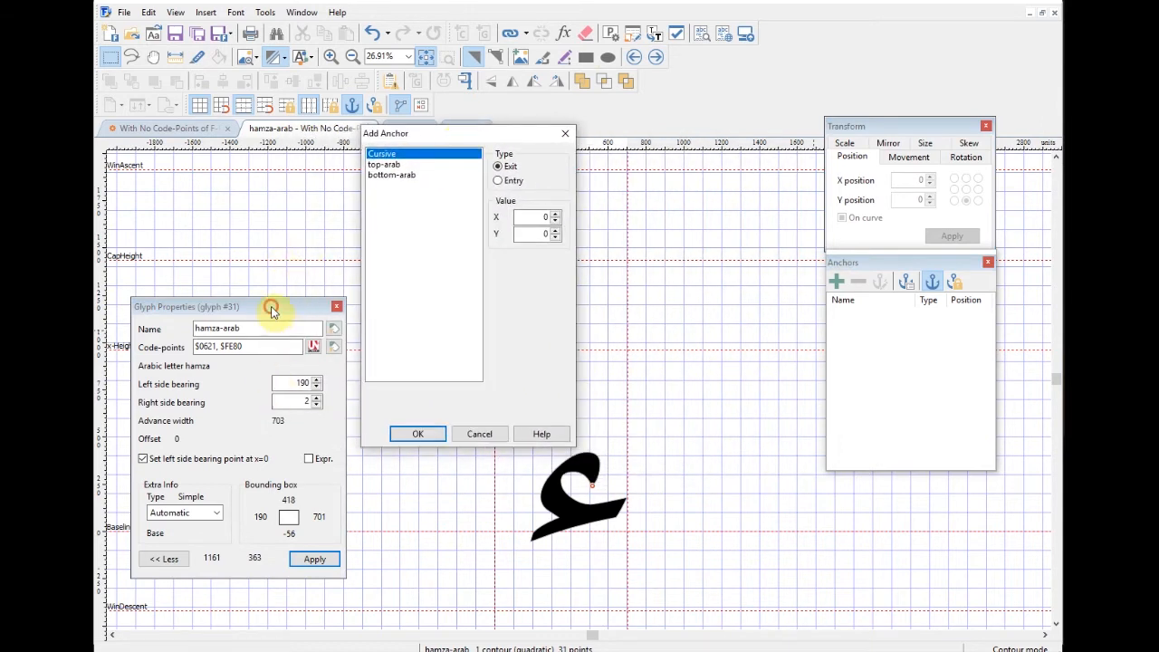
pyautogui.moveTo(466, 142); pyautogui.dragTo(369, 172)
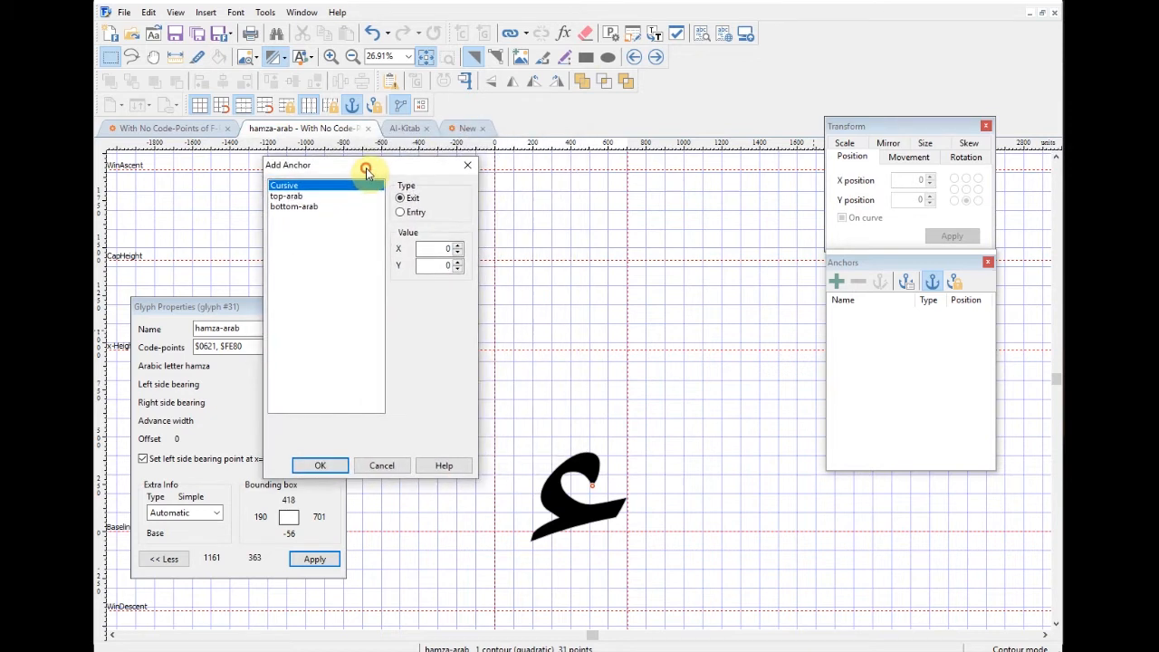
pyautogui.click(288, 196)
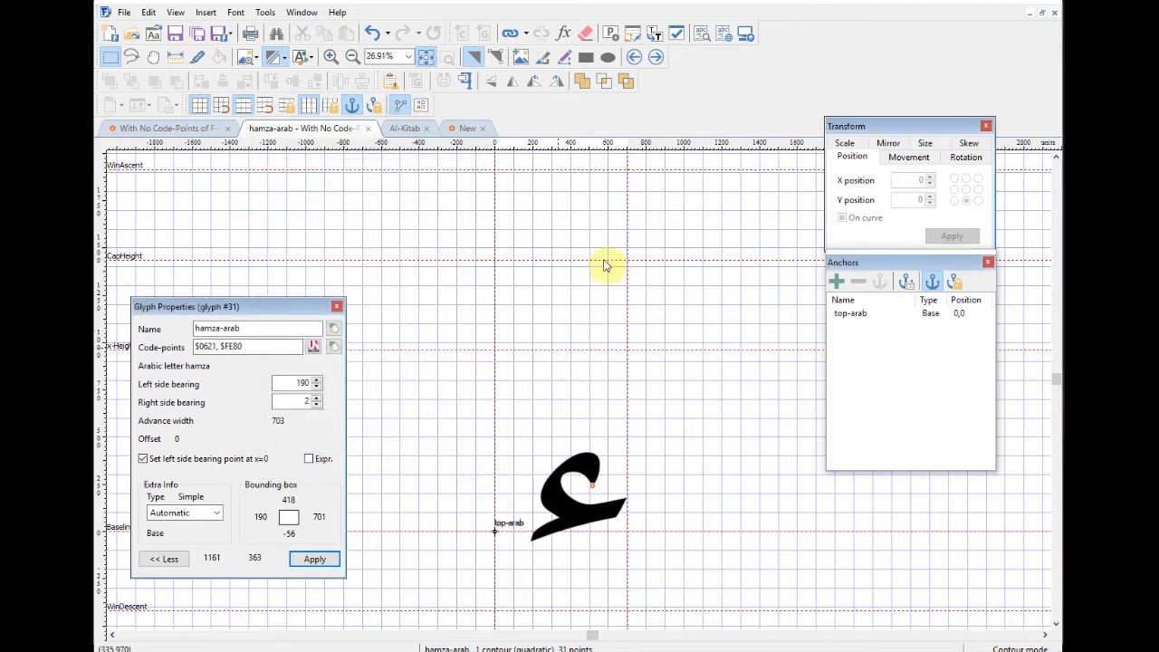
# Step: Add a bottom-arab Base anchor at 446,1617 to the hamza glyph from the canvas
pyautogui.rightClick(583, 234)
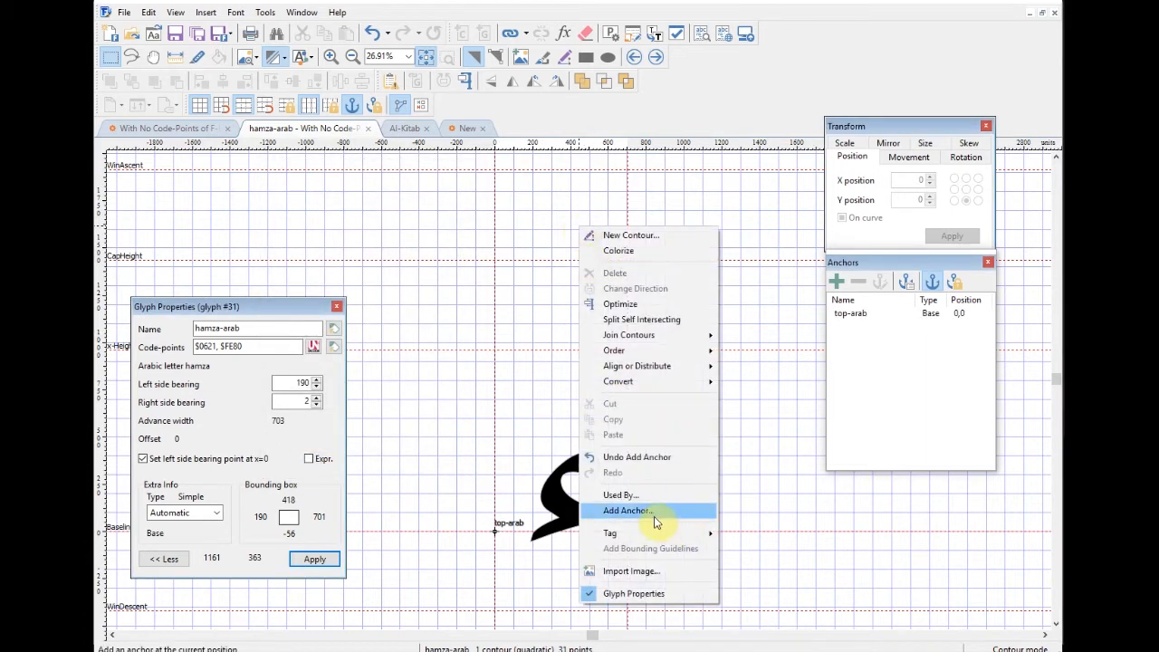
pyautogui.click(654, 515)
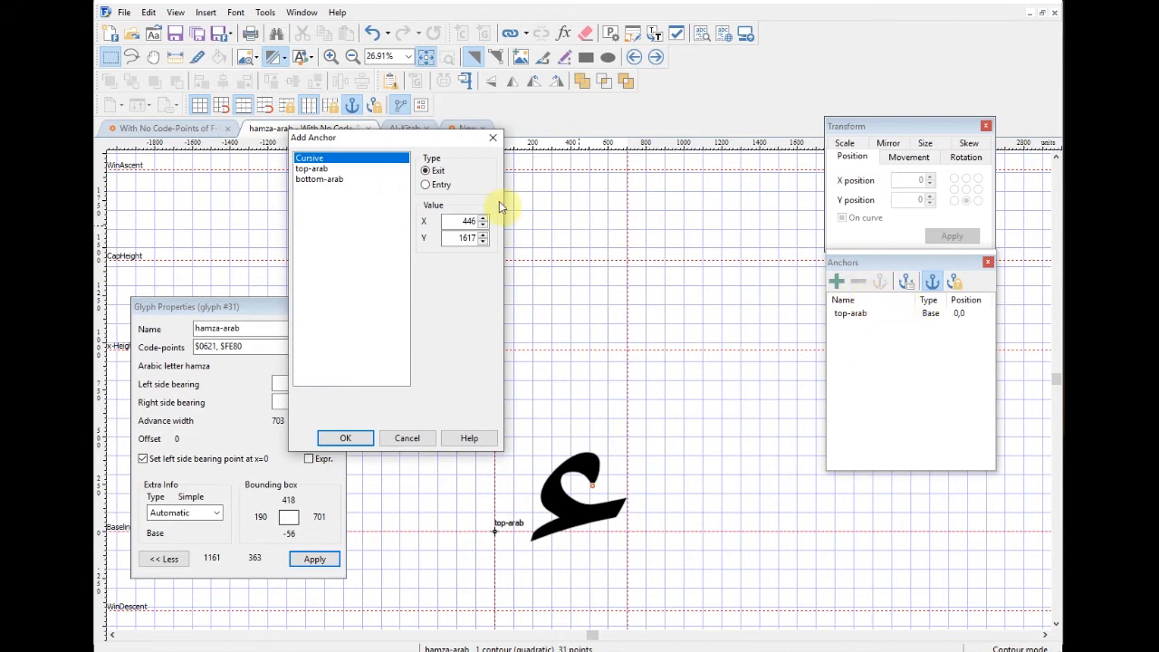
pyautogui.click(328, 180)
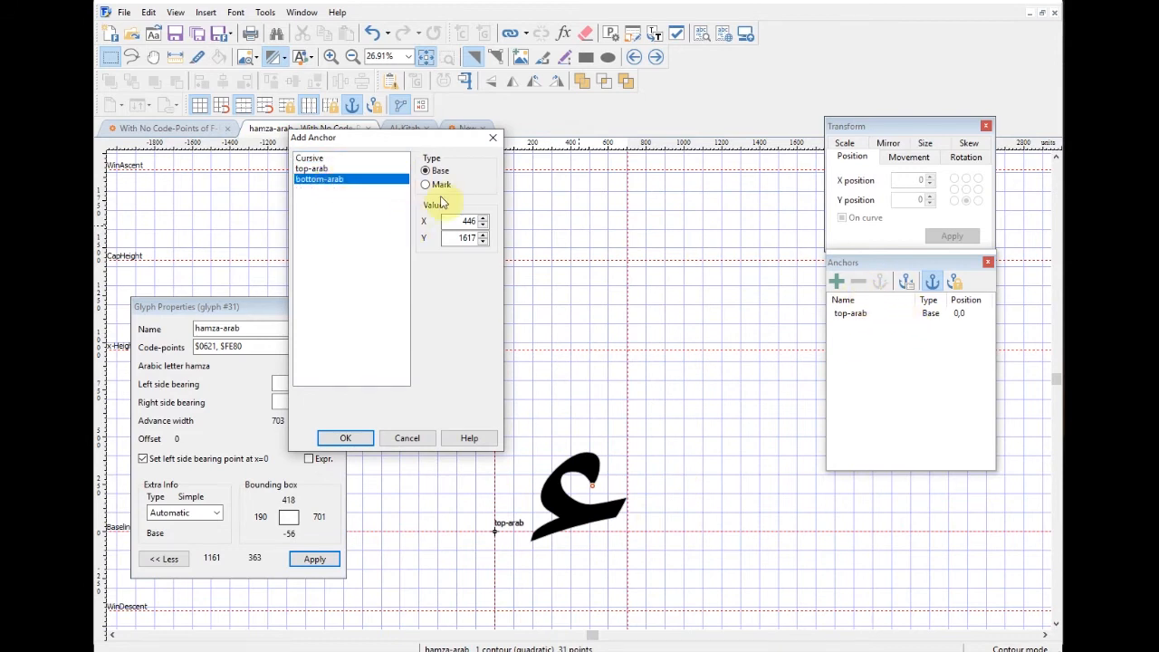
pyautogui.click(365, 440)
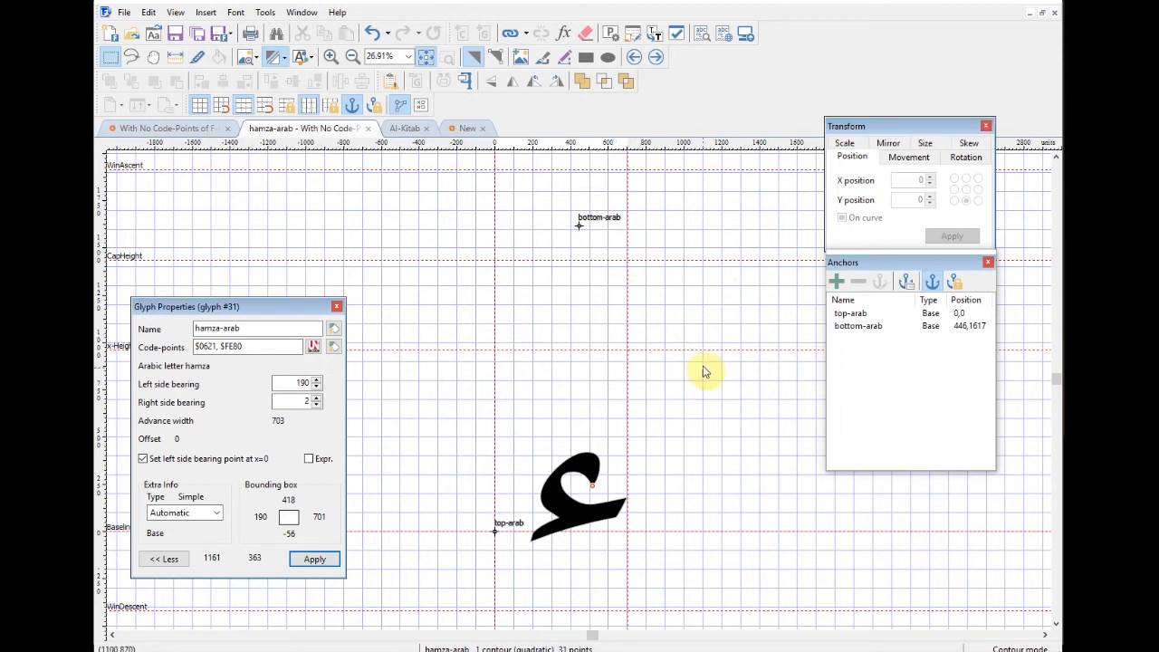
# Step: On alefmaddaabove-arab, add top-arab and bottom-arab Base anchors at 0,0, then advance to wawhamzaabove-arab
pyautogui.click(658, 60)
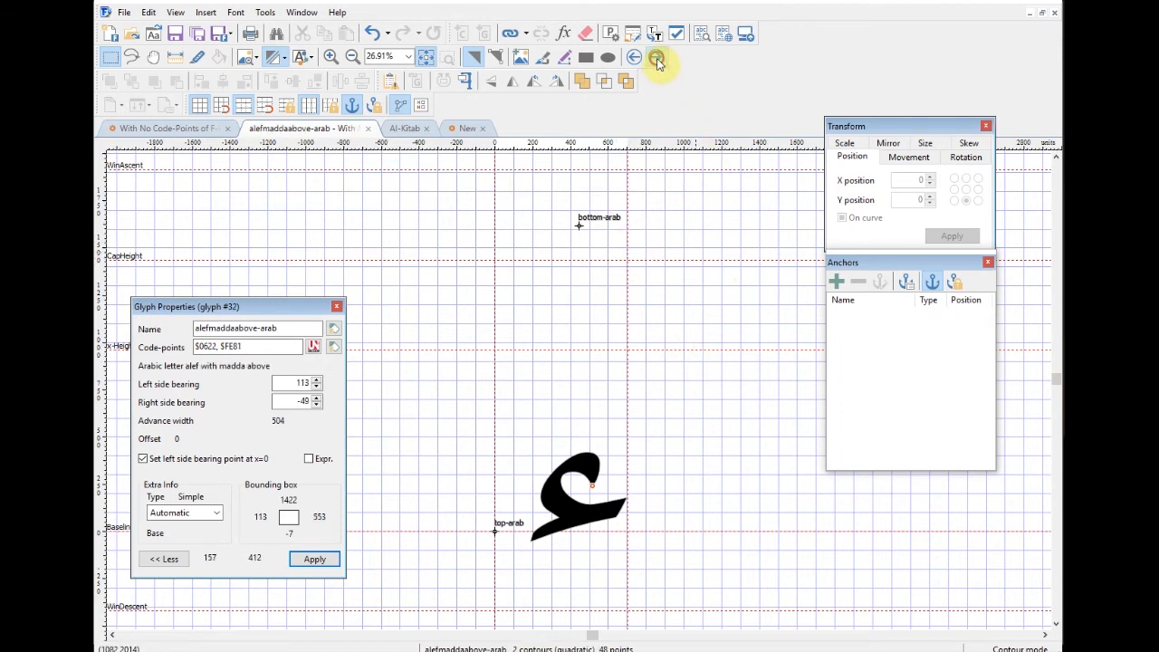
pyautogui.click(835, 286)
pyautogui.click(324, 169)
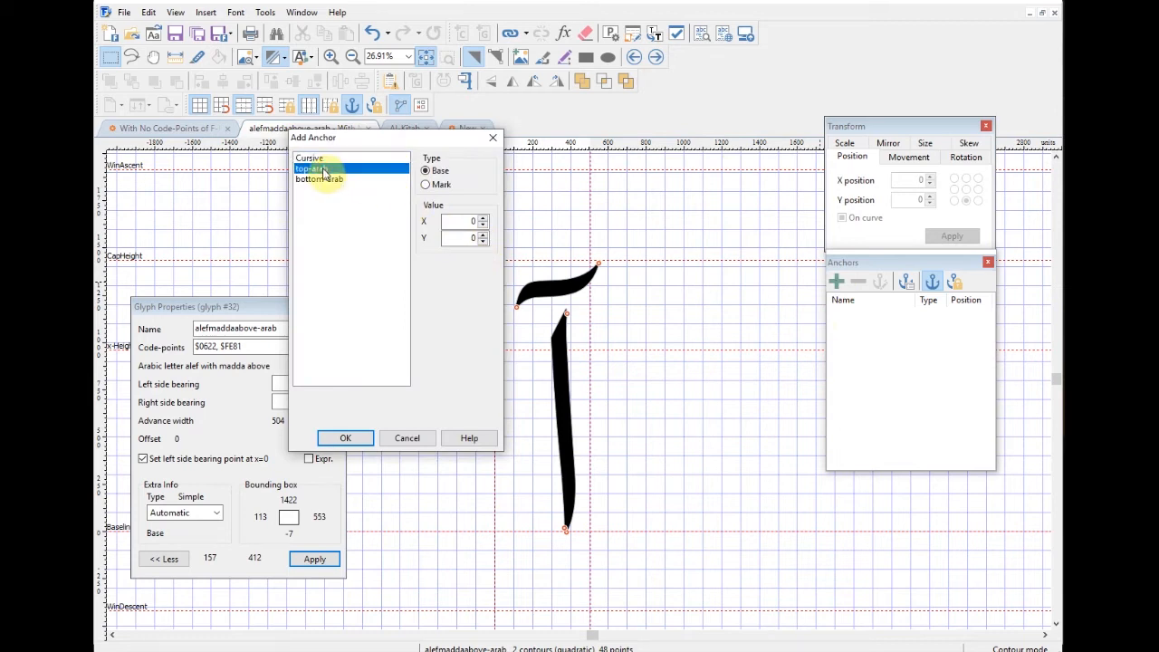
pyautogui.click(358, 439)
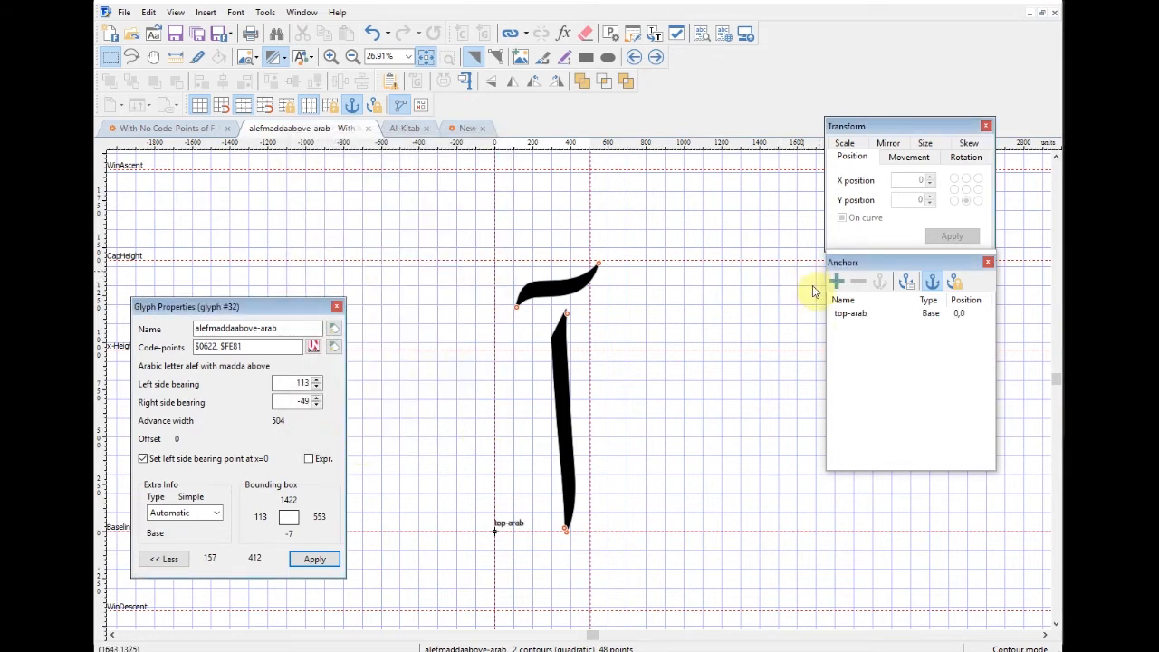
pyautogui.click(836, 282)
pyautogui.click(326, 178)
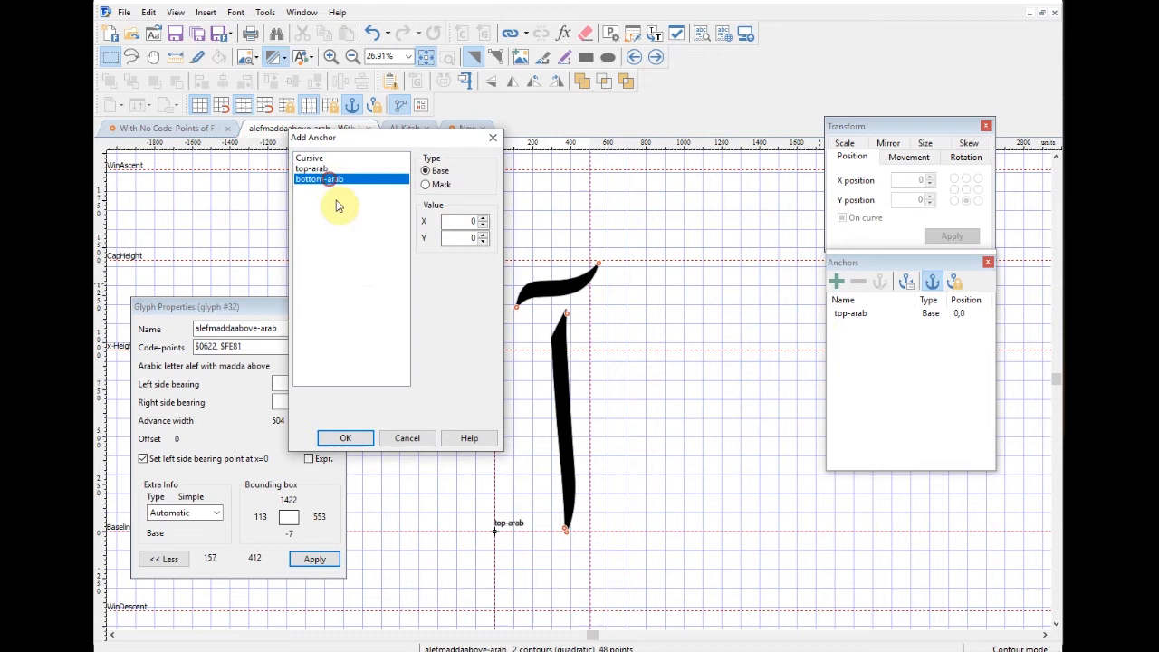
pyautogui.click(360, 438)
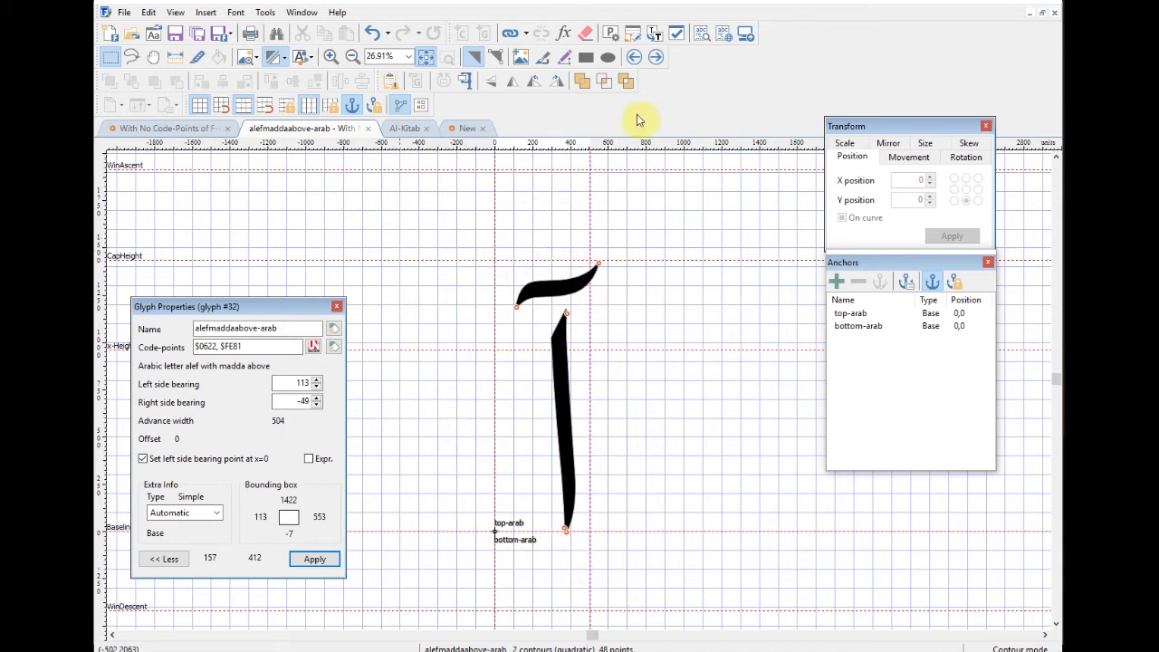
pyautogui.click(656, 56)
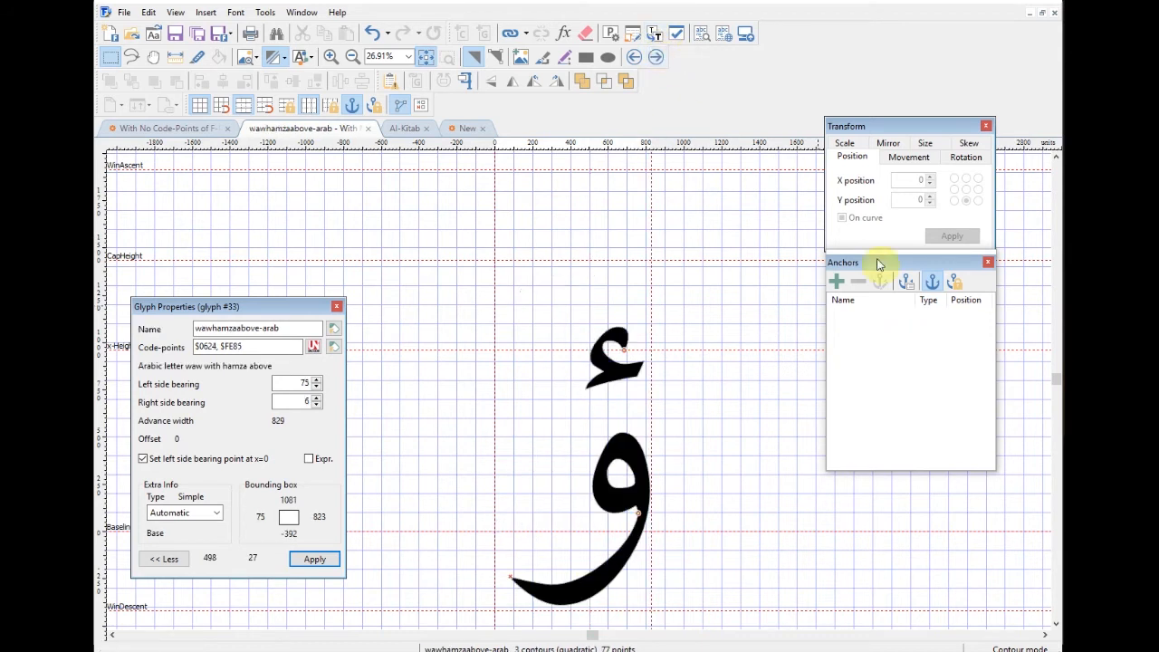
# Step: Lower the hamza onto the waw and add a top-arab Mark anchor
pyautogui.moveTo(623, 376); pyautogui.dragTo(623, 404)
pyautogui.click(679, 409)
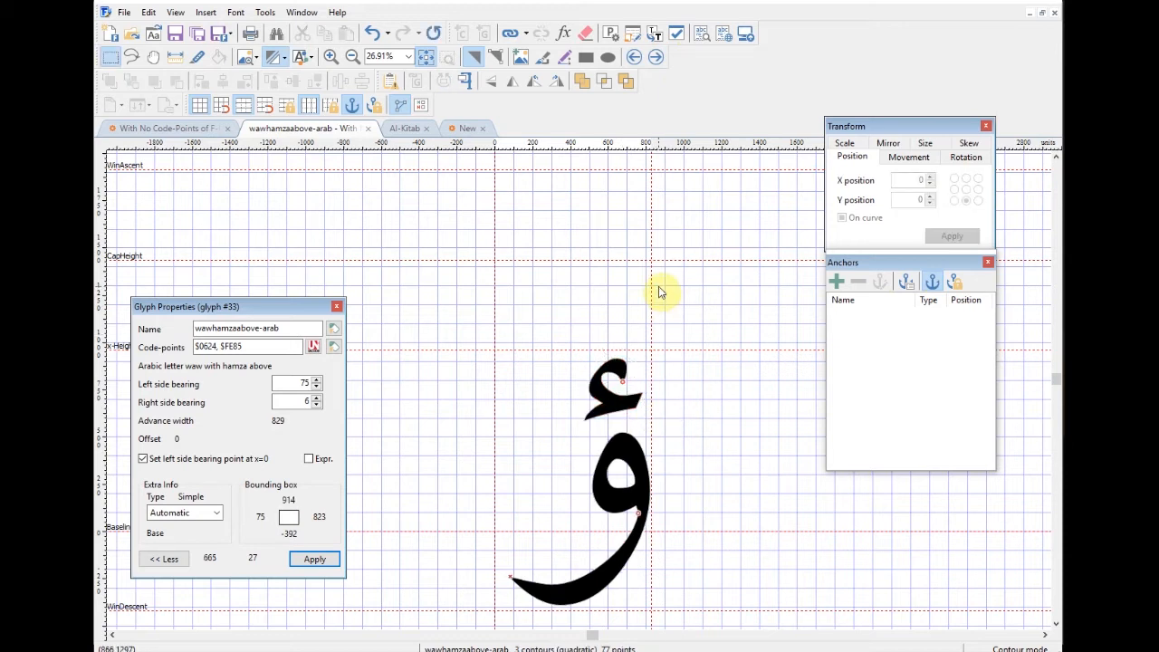
pyautogui.click(837, 282)
pyautogui.click(312, 169)
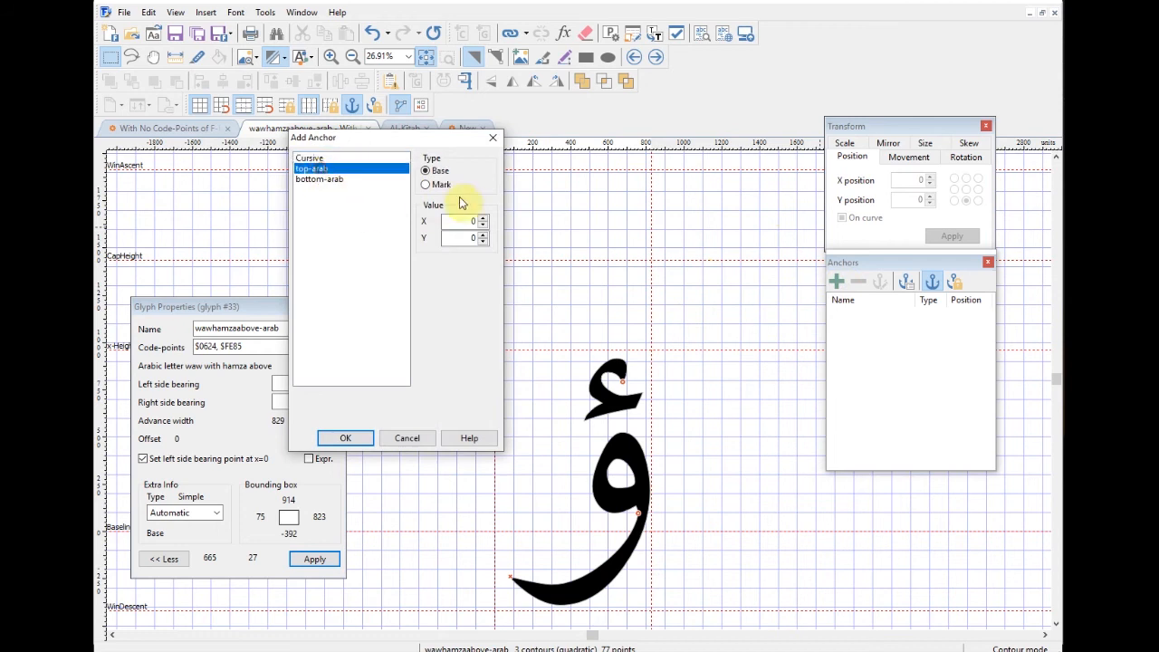
pyautogui.click(426, 186)
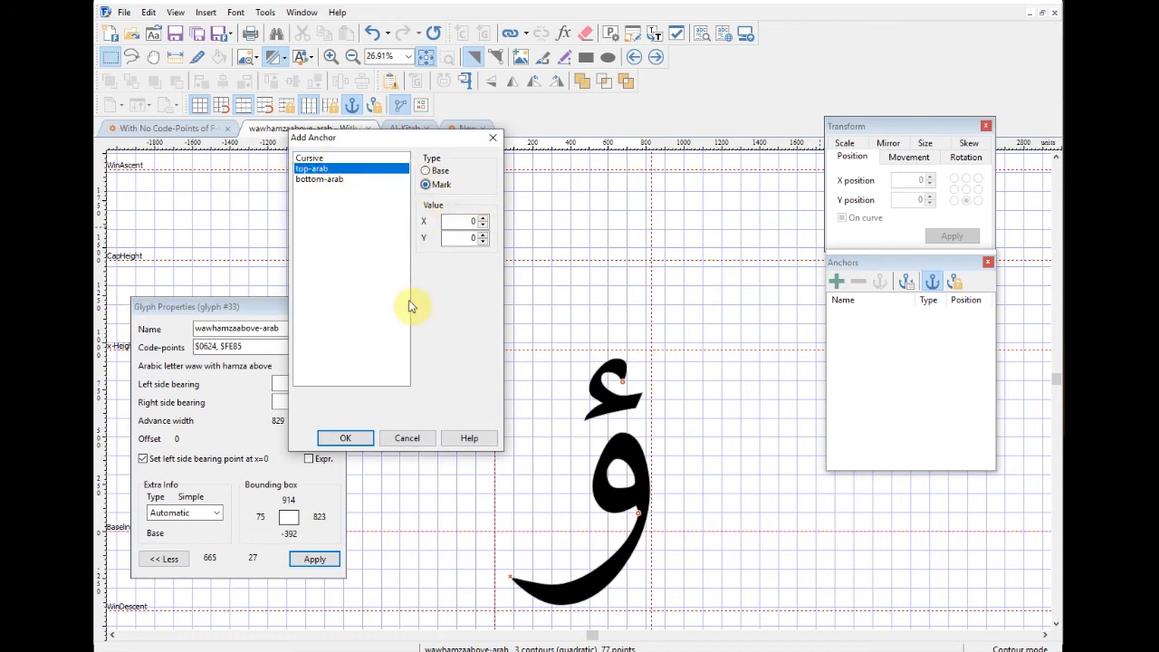
pyautogui.click(362, 441)
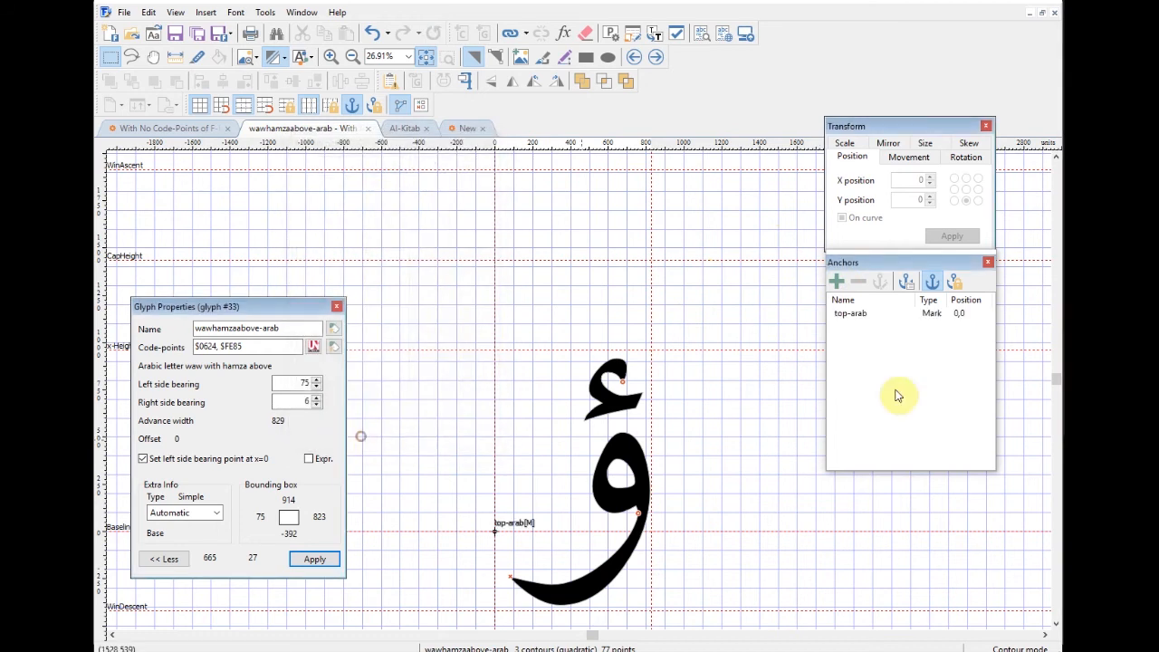
# Step: Add a bottom-arab Base anchor, then advance to yehhamzaabove-arab
pyautogui.click(838, 281)
pyautogui.click(326, 179)
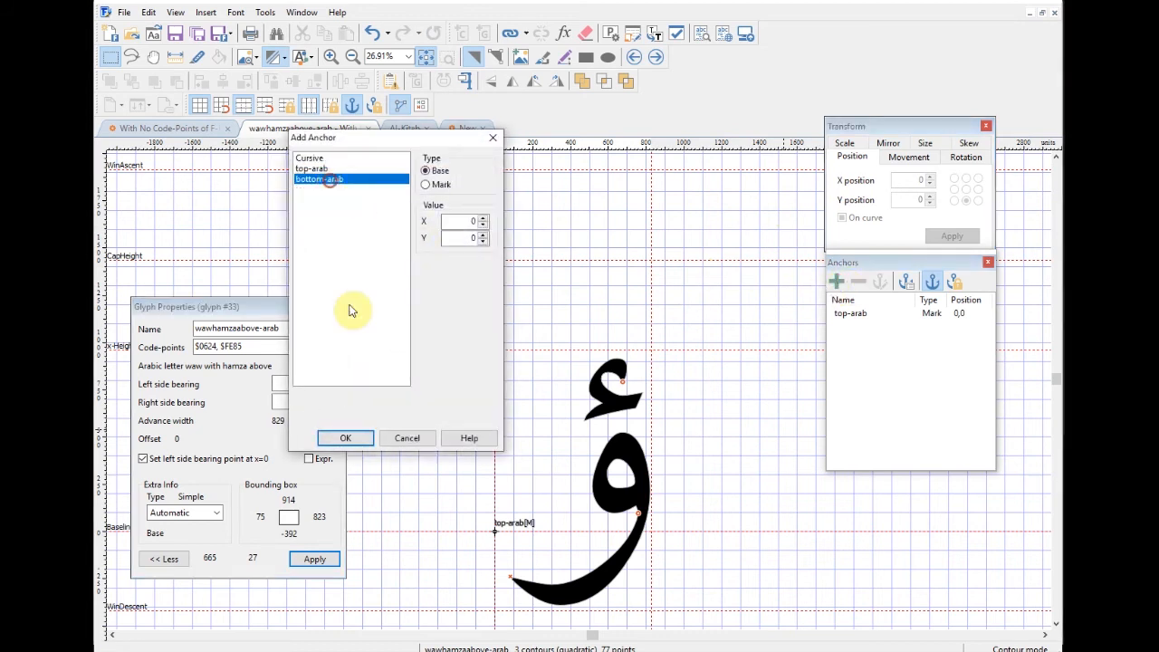
pyautogui.click(345, 438)
pyautogui.click(657, 58)
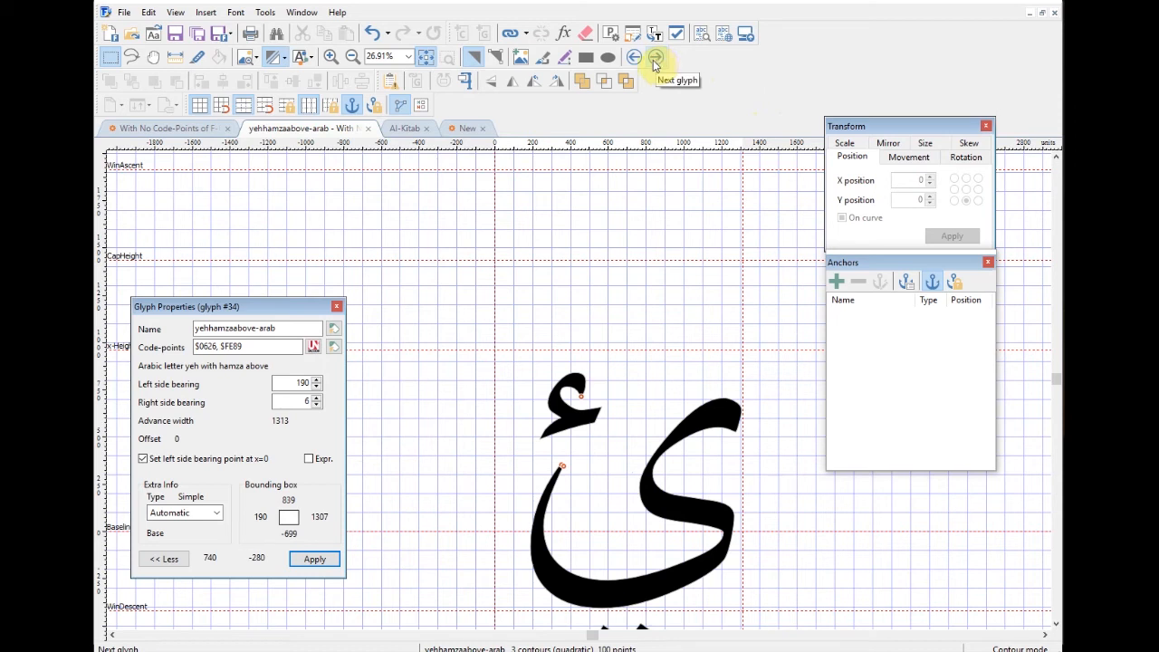
# Step: Step back four glyphs from yehhamzaabove-arab to arabicquestionmark
pyautogui.click(634, 58)
pyautogui.click(634, 58)
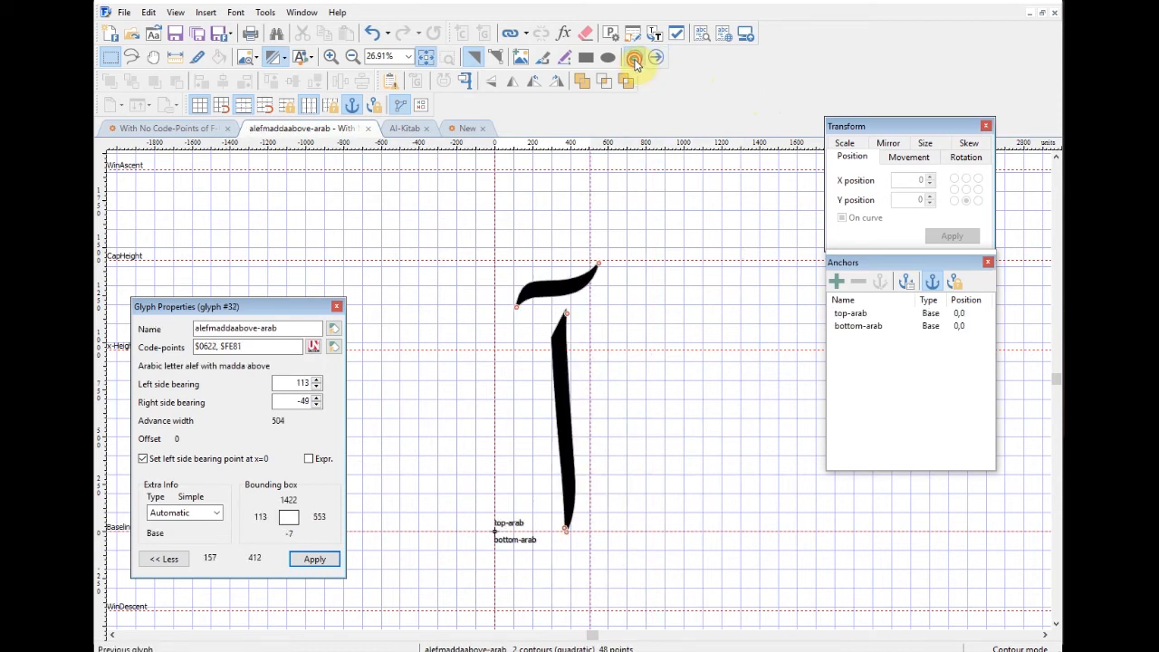
pyautogui.click(634, 58)
pyautogui.click(634, 58)
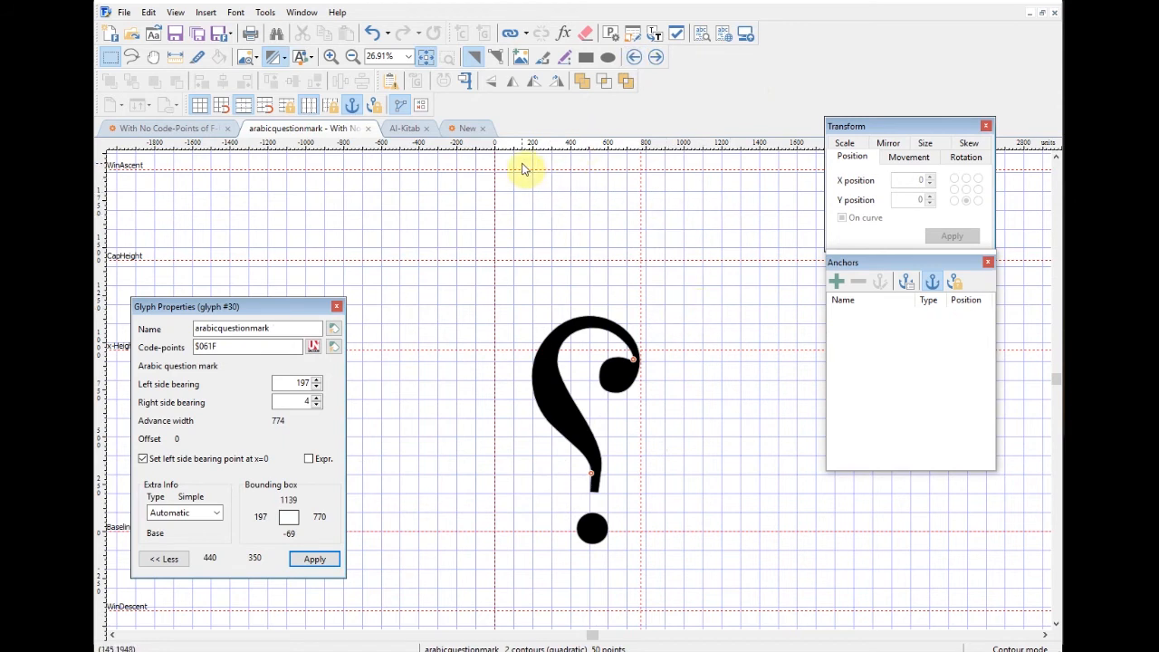
# Step: Close the arabicquestionmark tab and Glyph Properties, then reopen the glyph from the grid
pyautogui.moveTo(311, 305); pyautogui.dragTo(341, 358)
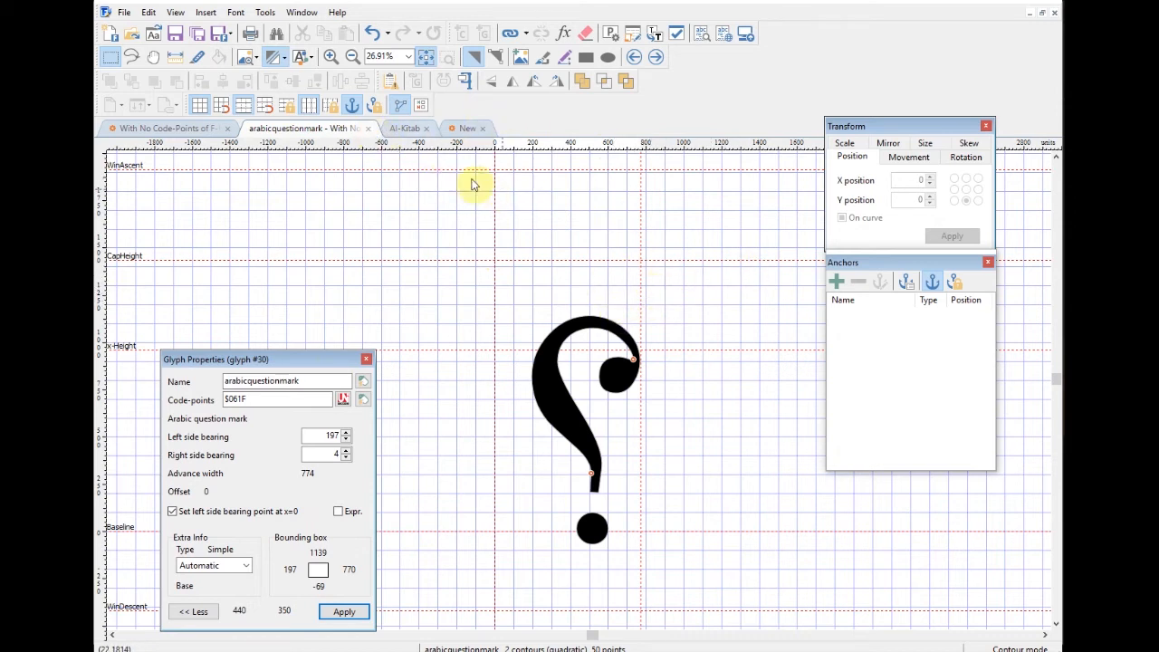
pyautogui.click(370, 132)
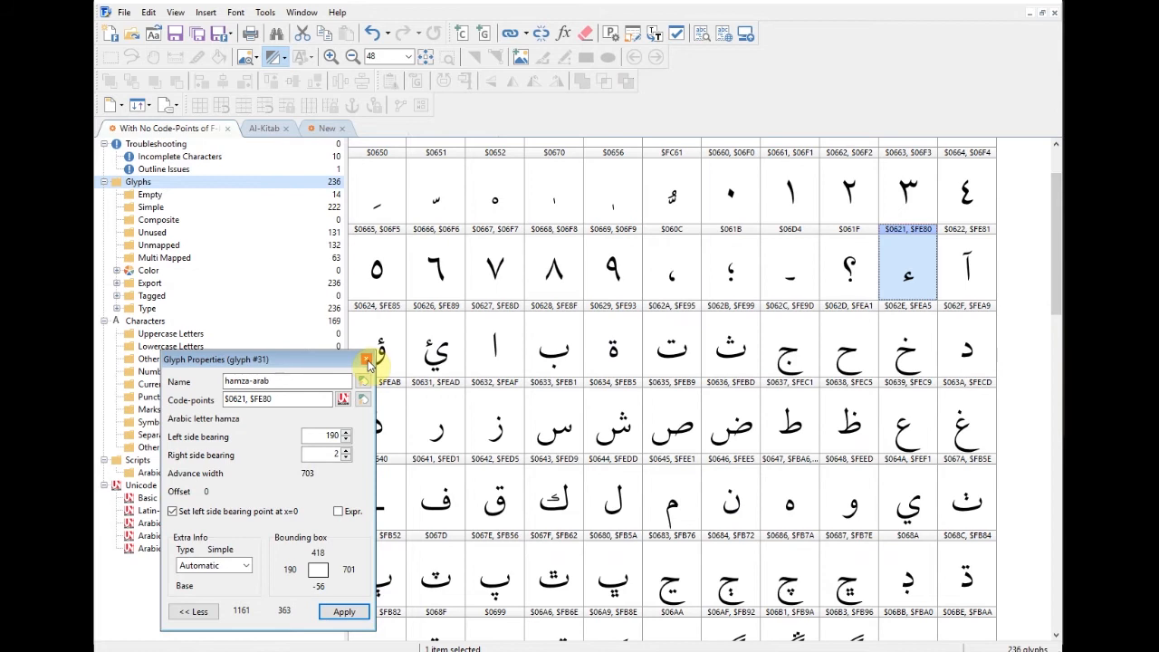
pyautogui.click(367, 360)
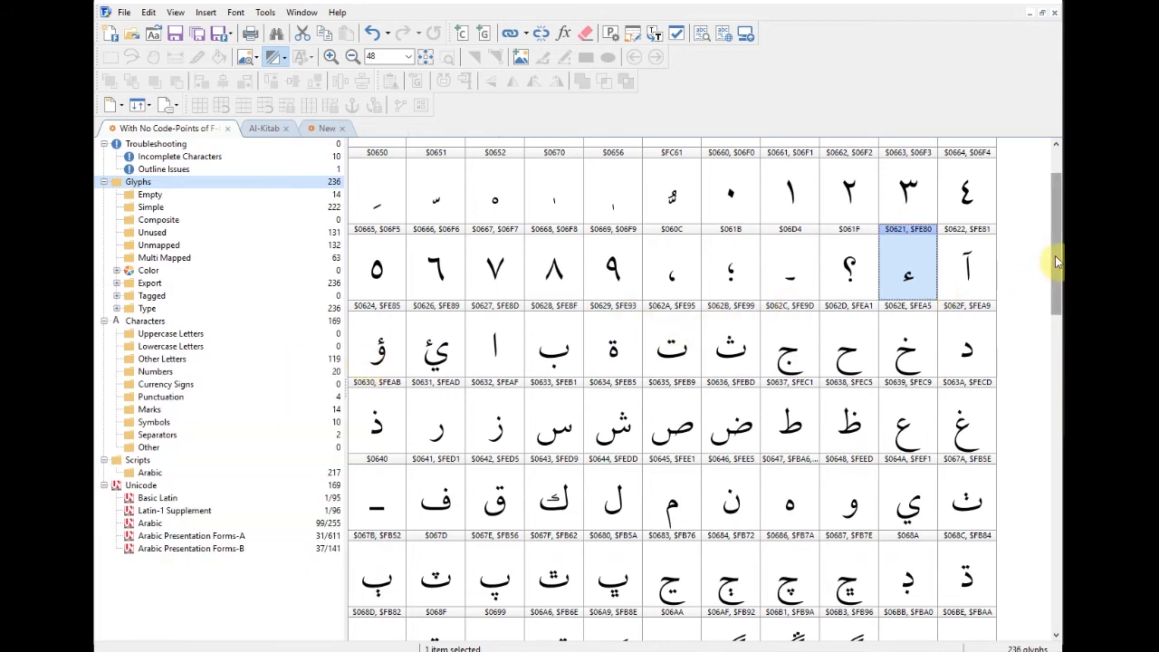
pyautogui.doubleClick(851, 282)
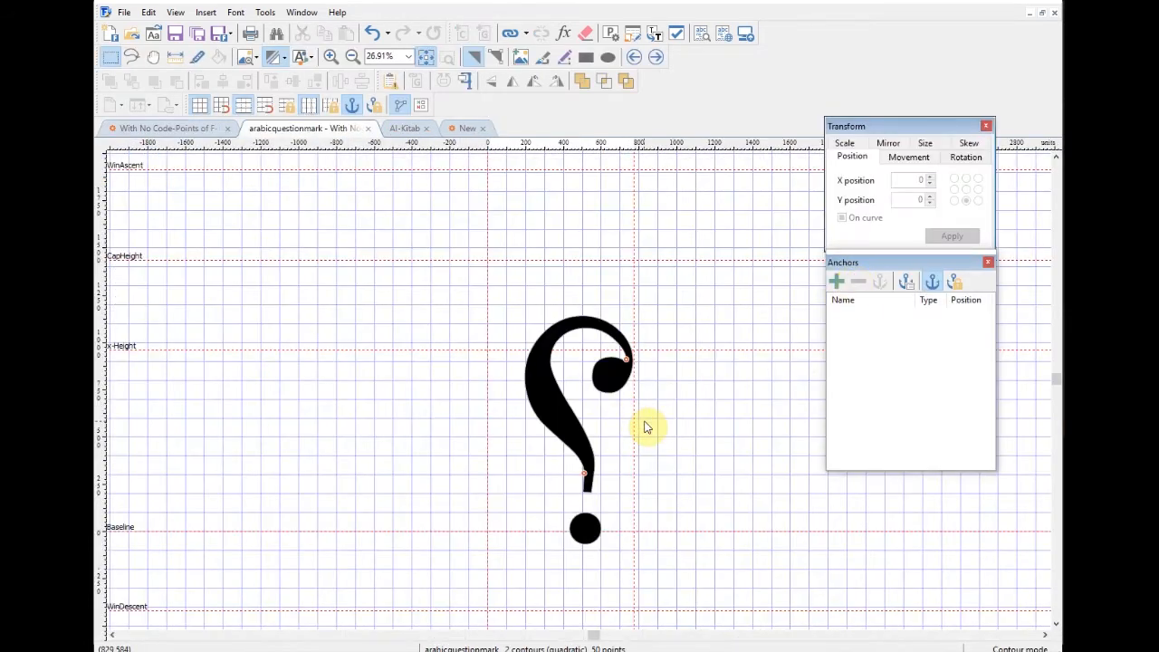
pyautogui.click(618, 345)
pyautogui.click(498, 363)
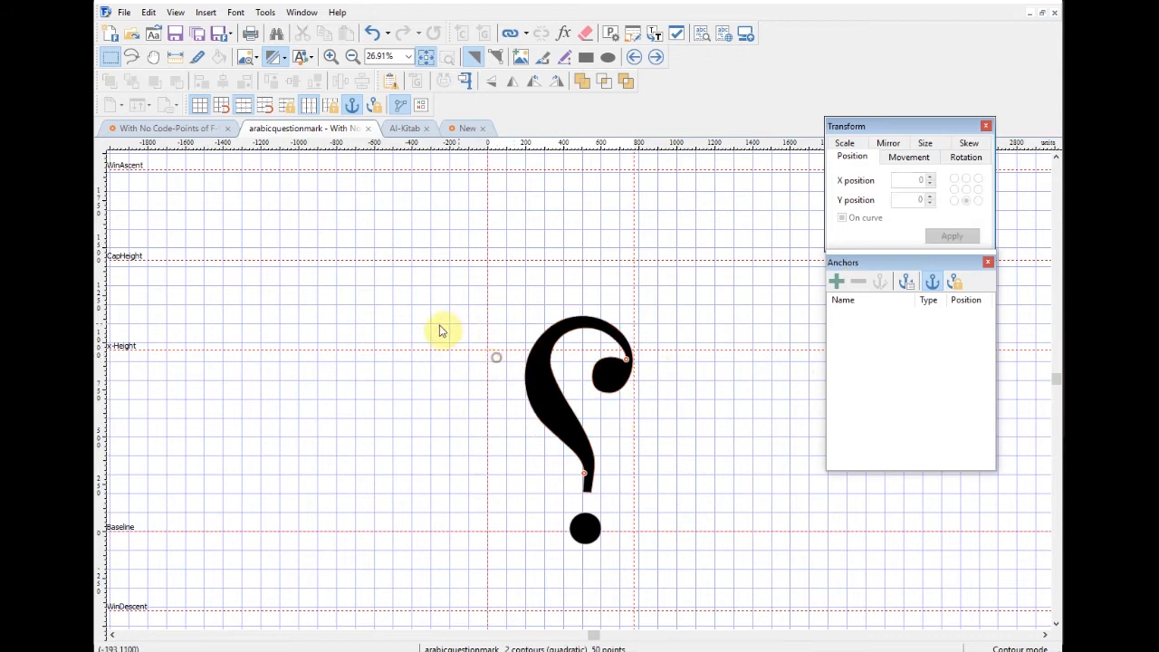
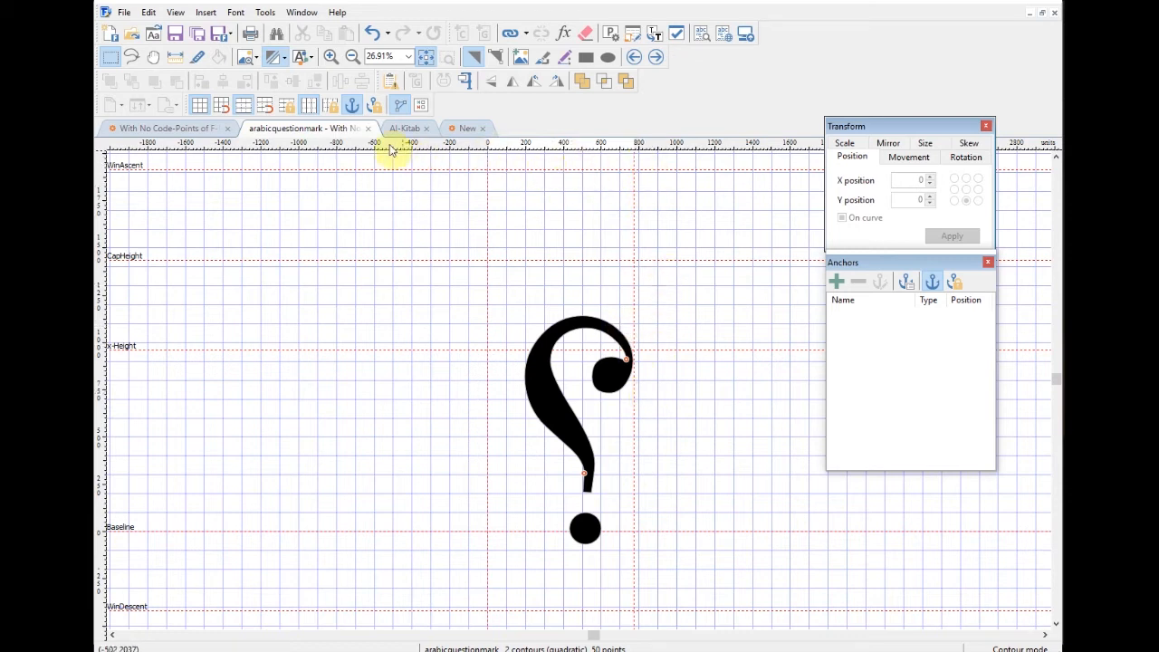
# Step: Close the arabicquestionmark glyph tab and return to the font's glyph overview
pyautogui.click(367, 129)
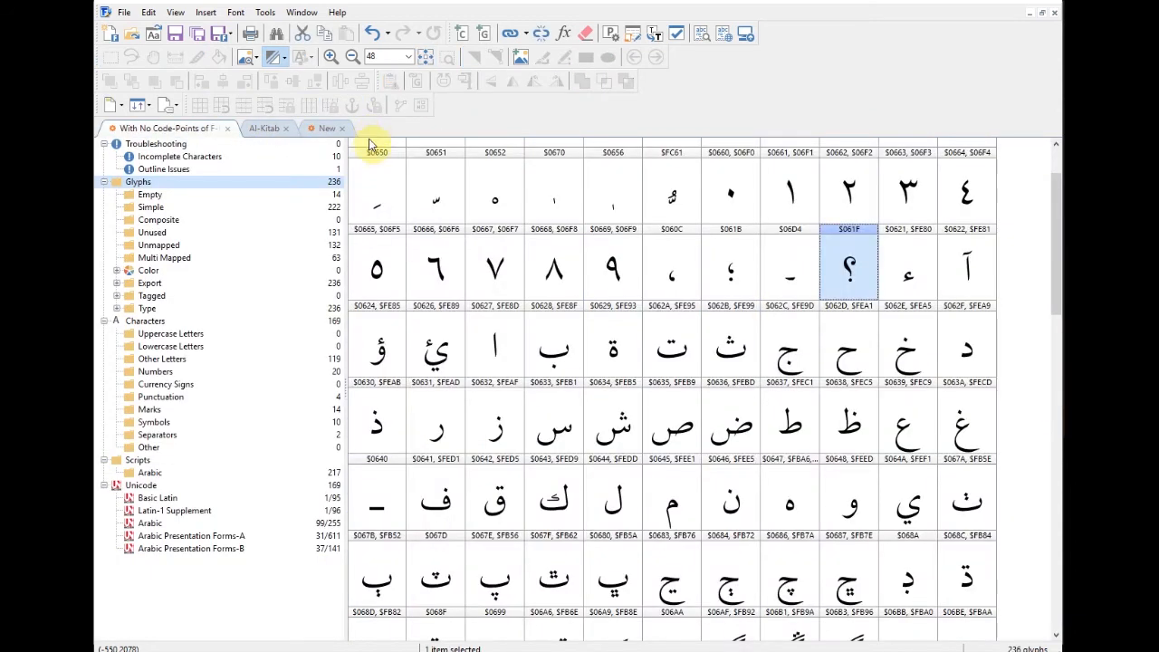
pyautogui.moveTo(1055, 293); pyautogui.dragTo(1053, 272)
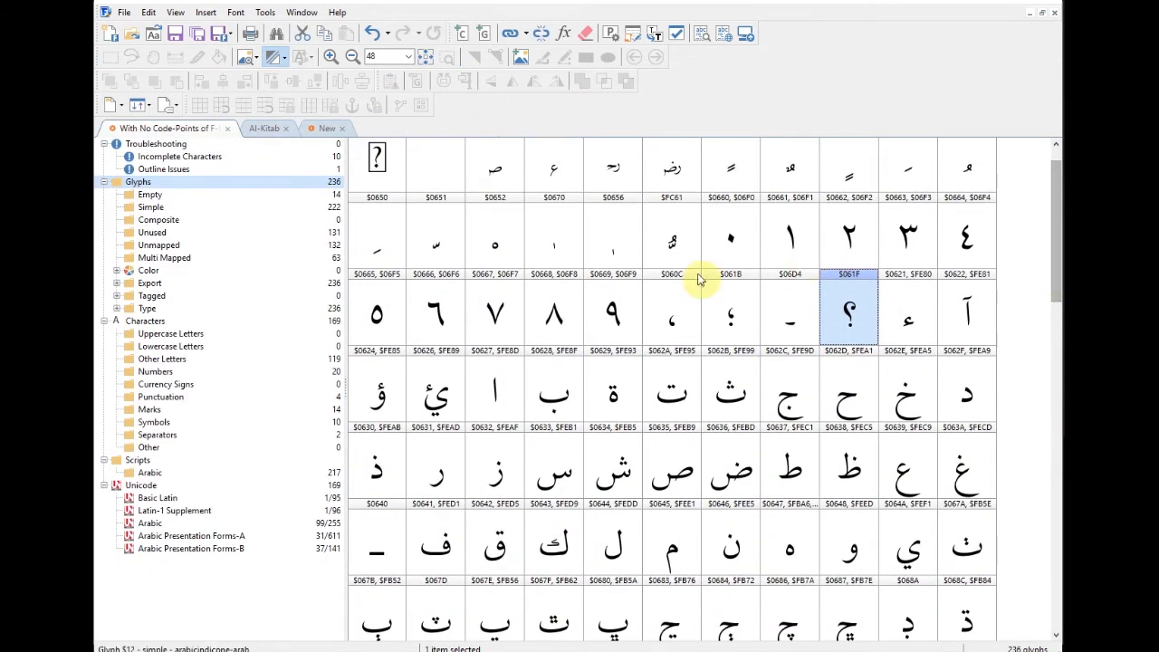
pyautogui.moveTo(1053, 246); pyautogui.dragTo(147, 137)
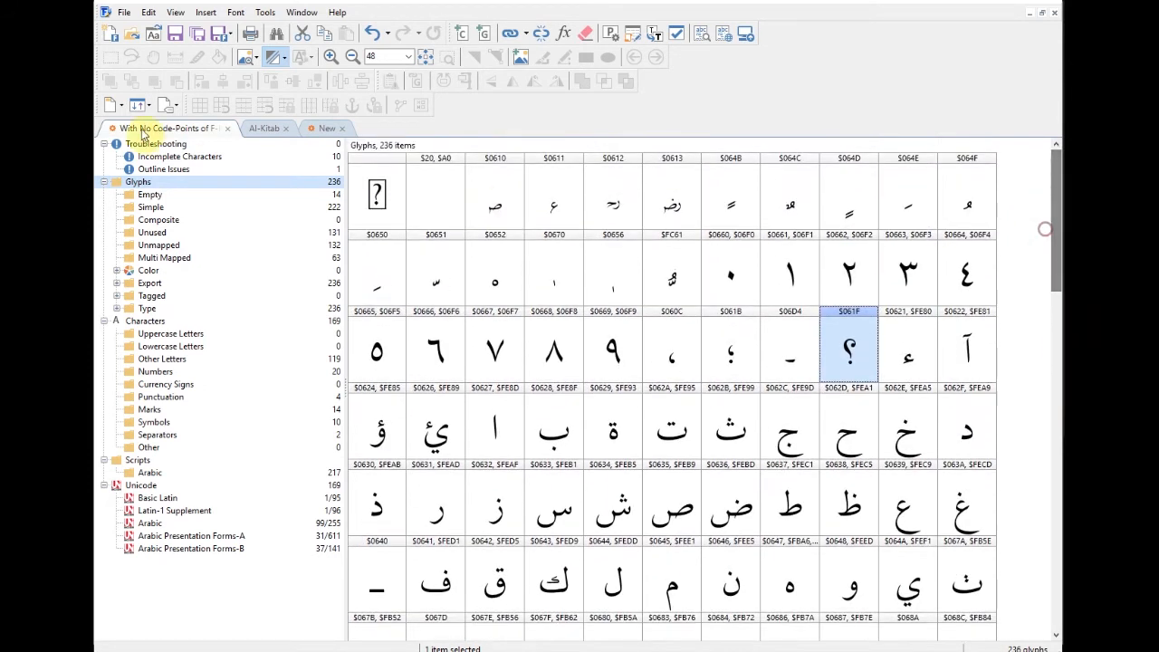
# Step: Browse the Insert and Tools menus to locate the AutoMetrics command
pyautogui.click(207, 12)
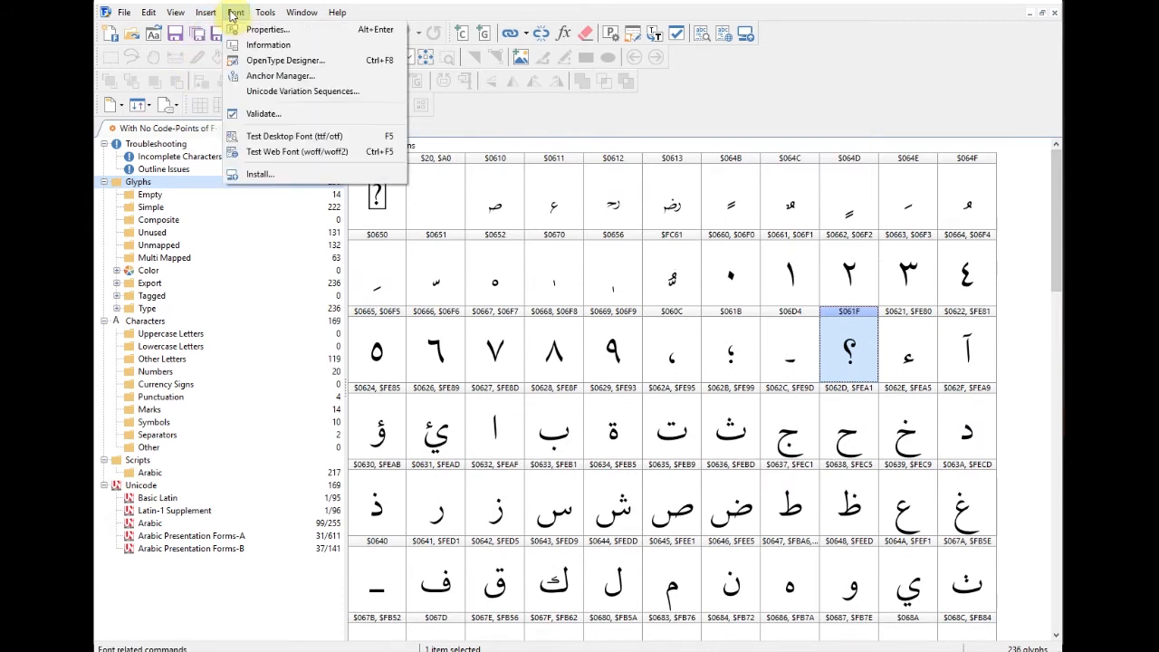
pyautogui.moveTo(258, 13)
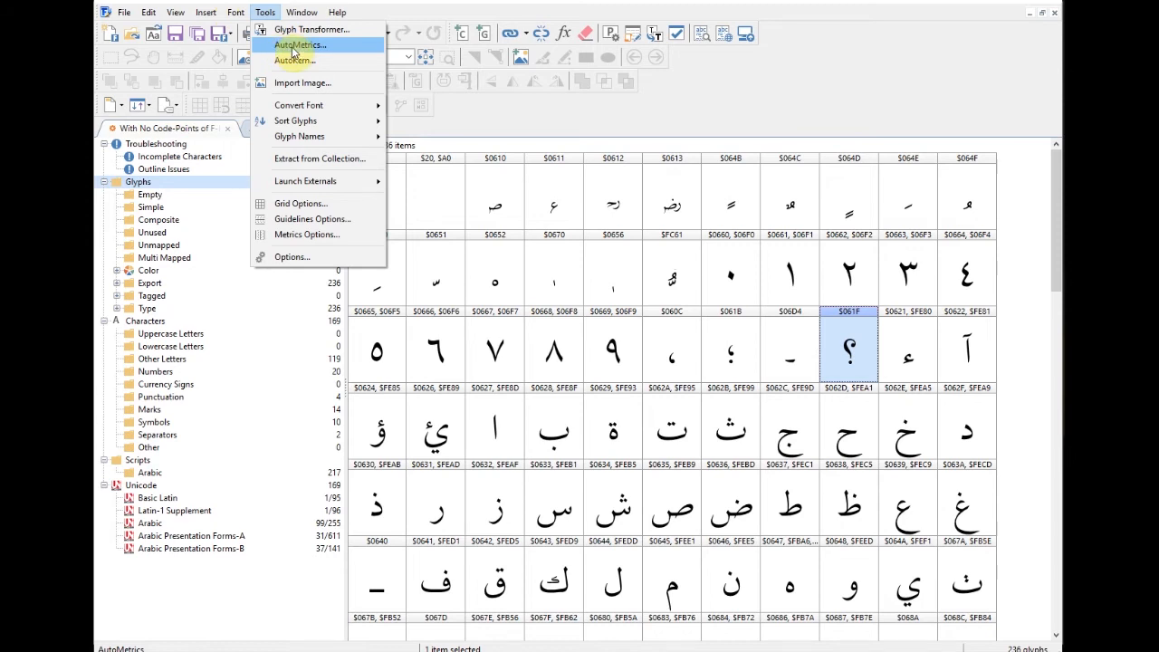
pyautogui.click(413, 20)
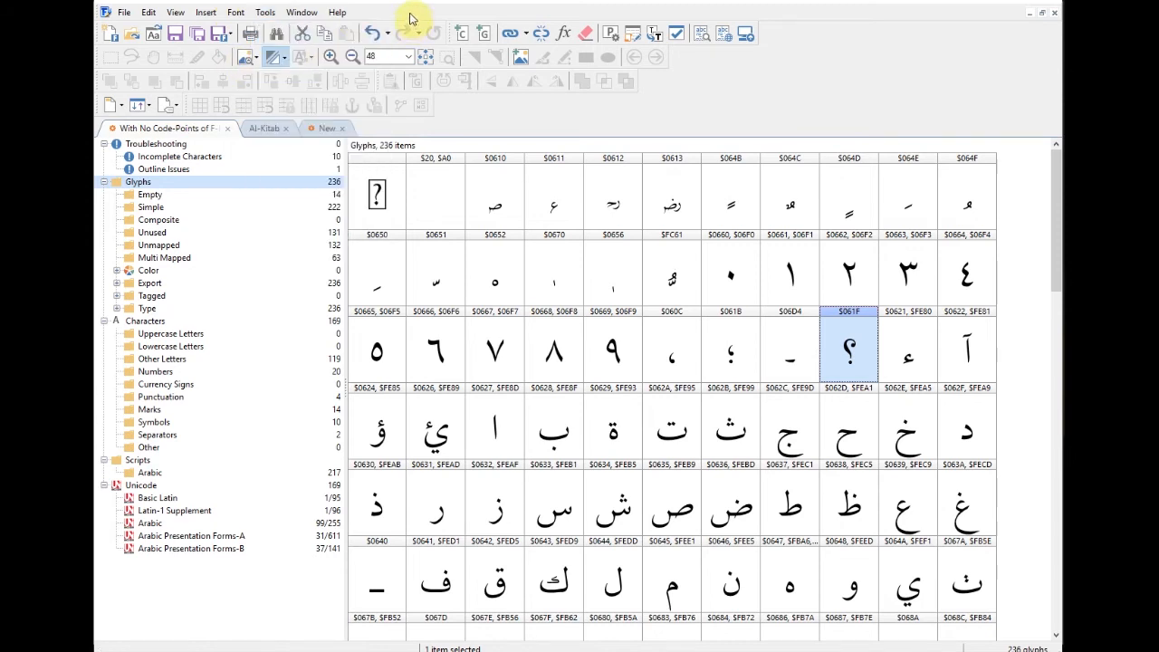
pyautogui.click(267, 14)
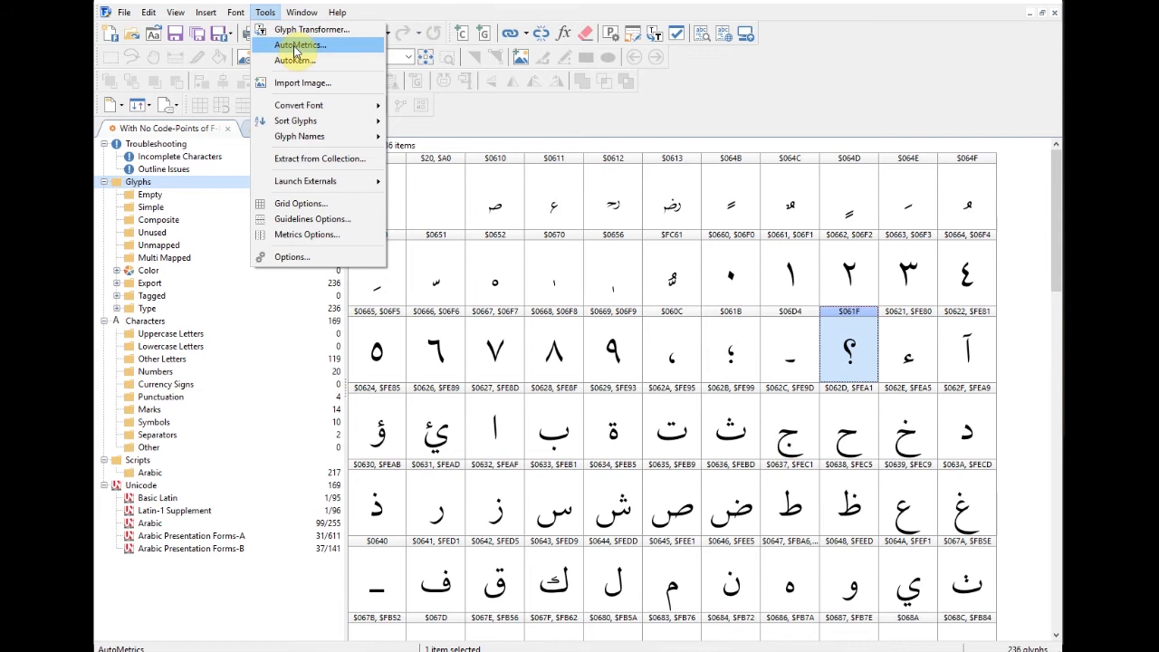
# Step: Run AutoMetrics with Fixed Bearings, 80 space before and 80 after, and continue
pyautogui.click(295, 45)
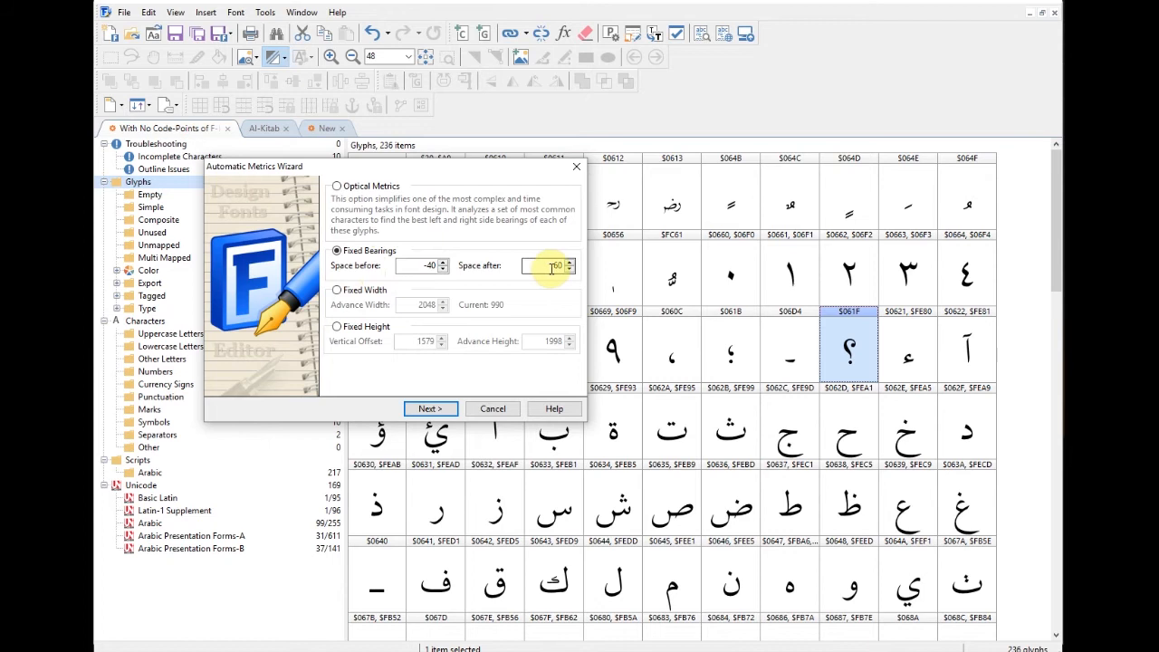
pyautogui.doubleClick(418, 264)
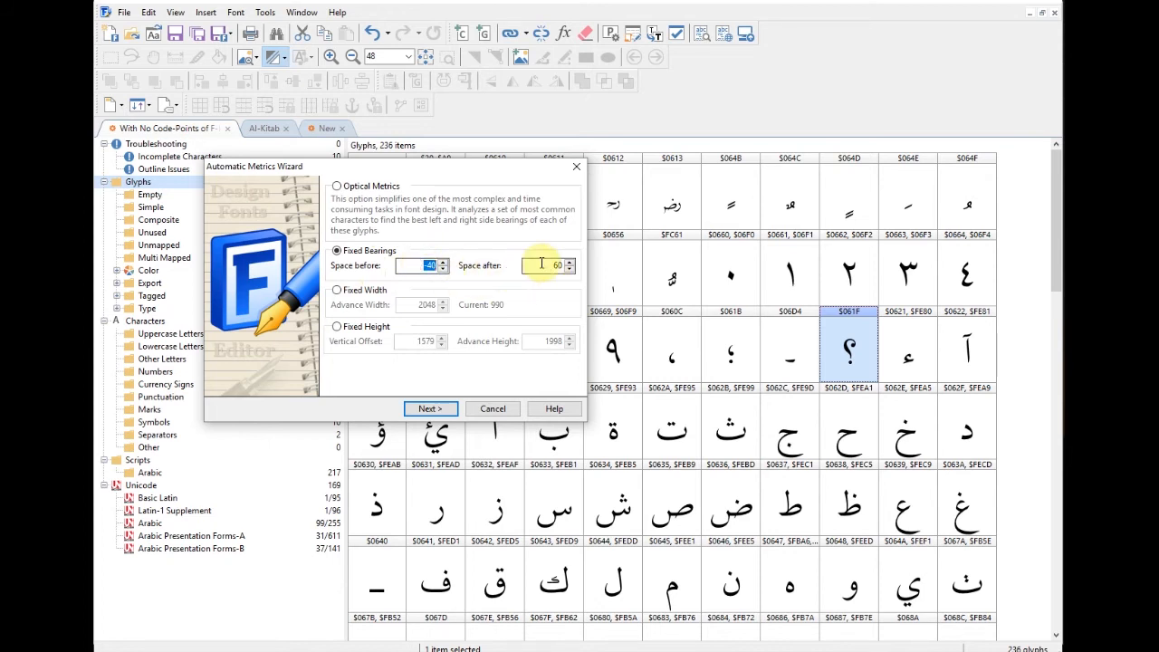
pyautogui.write('8')
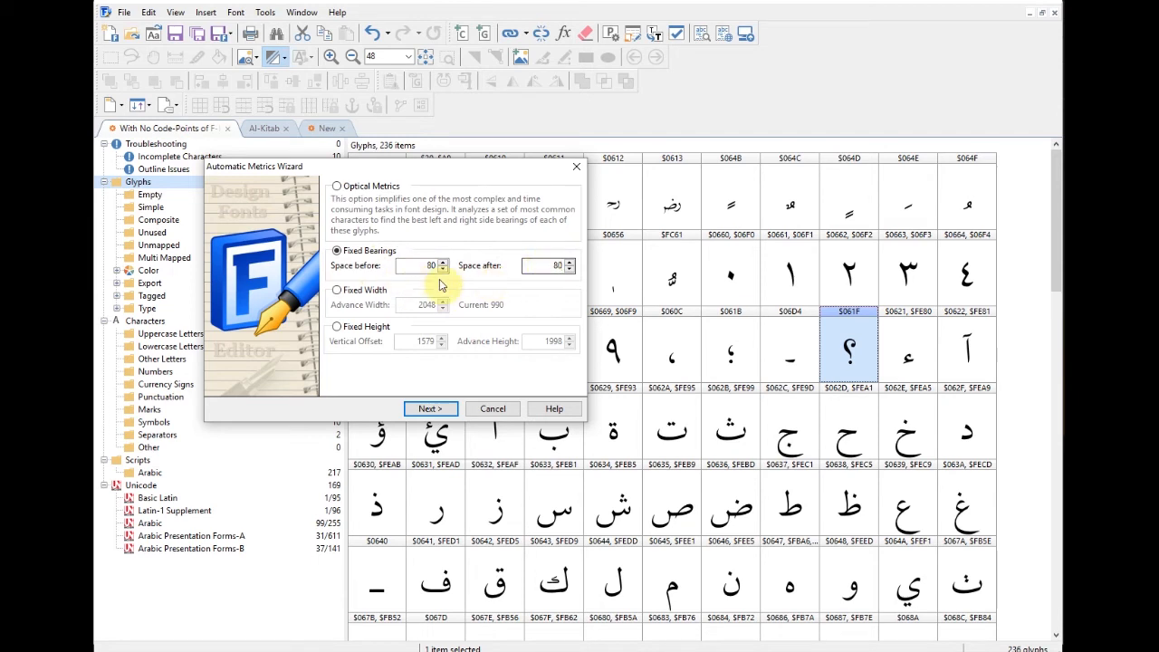
pyautogui.moveTo(422, 265); pyautogui.dragTo(450, 267)
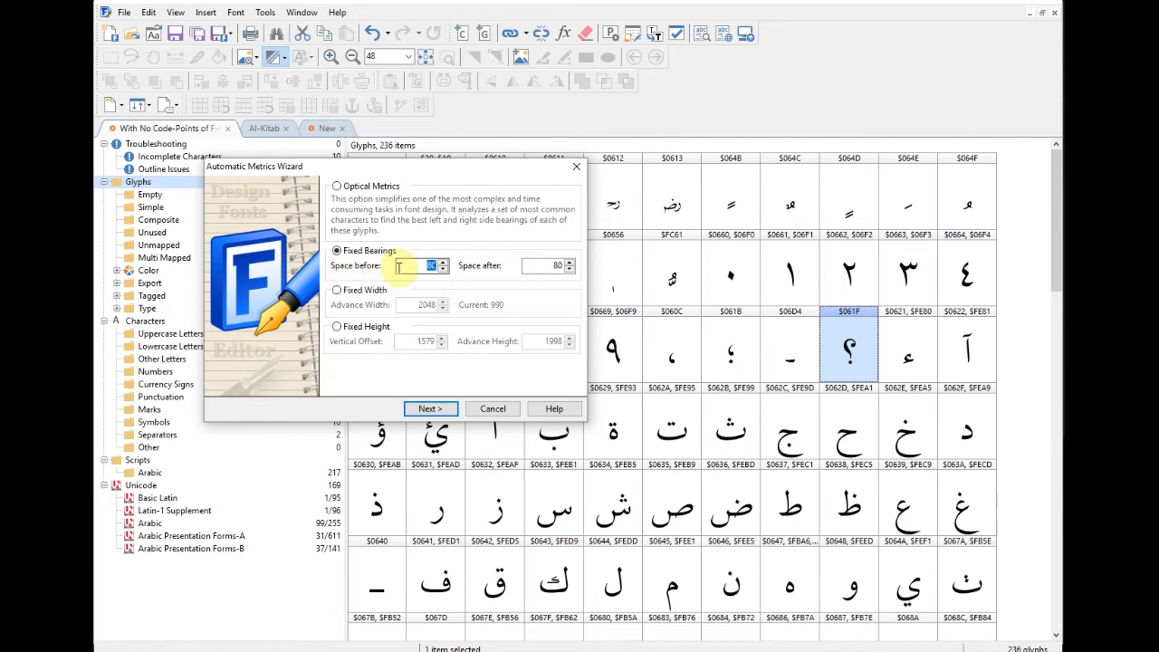
pyautogui.click(430, 408)
# Step: Reposition the metrics wizard and scroll its Available list to the Arabic-Indic digits
pyautogui.moveTo(466, 173); pyautogui.dragTo(472, 151)
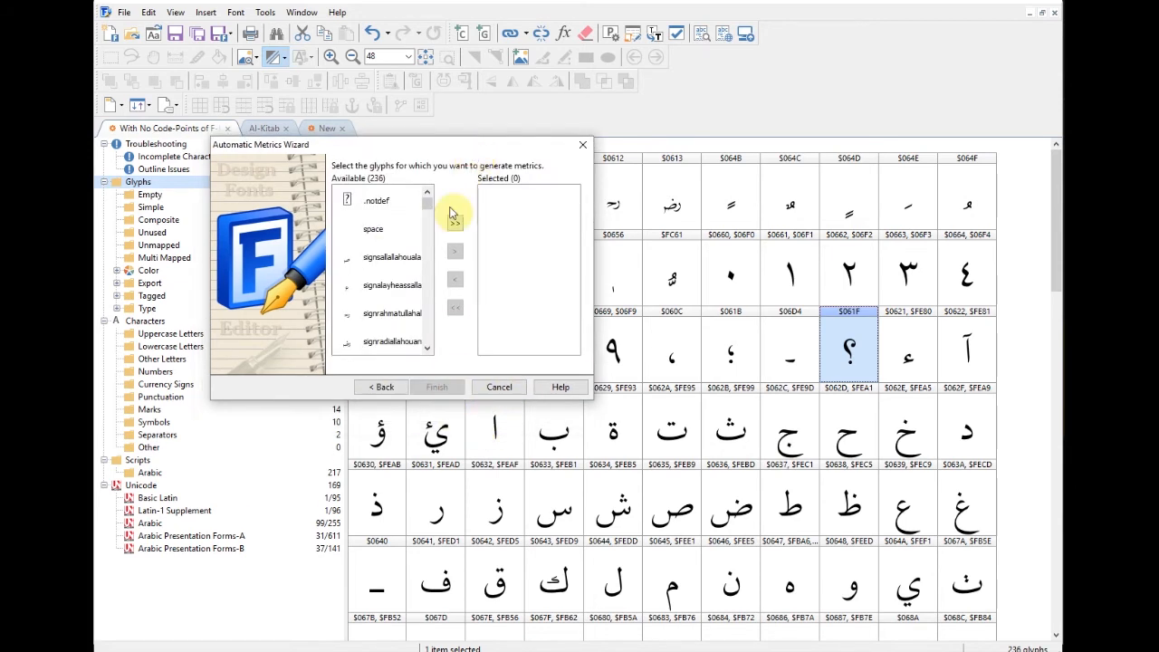
pyautogui.moveTo(430, 208); pyautogui.dragTo(424, 211)
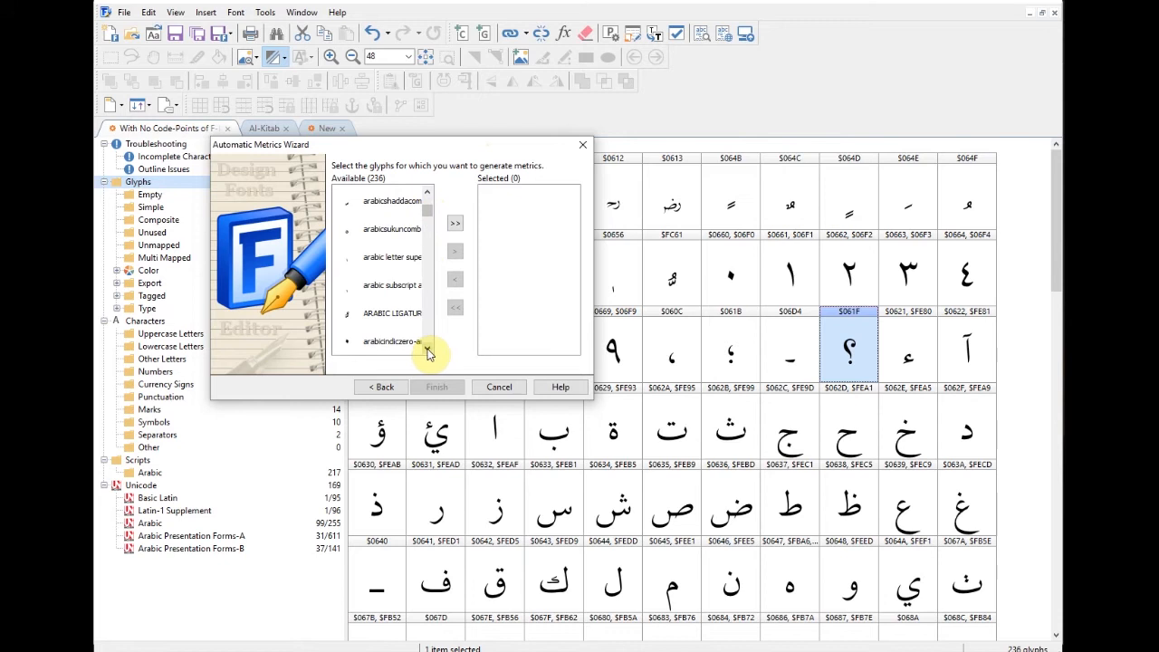
pyautogui.click(427, 192)
pyautogui.click(427, 192)
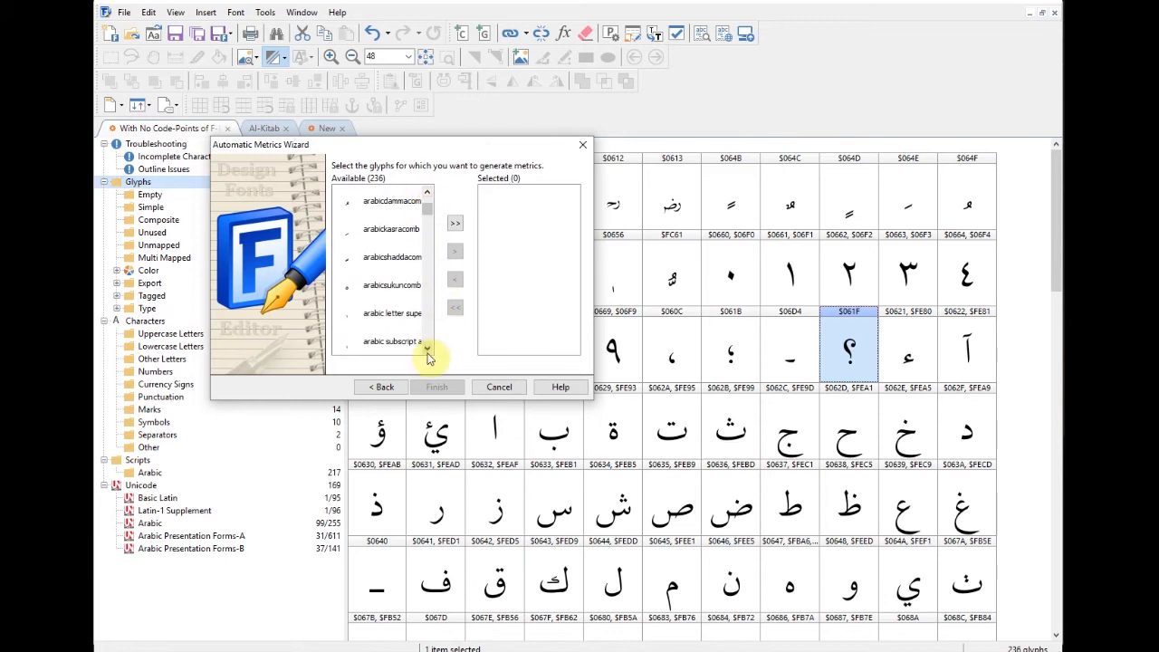
pyautogui.click(428, 350)
pyautogui.click(428, 350)
pyautogui.click(428, 350)
pyautogui.click(428, 350)
pyautogui.click(428, 350)
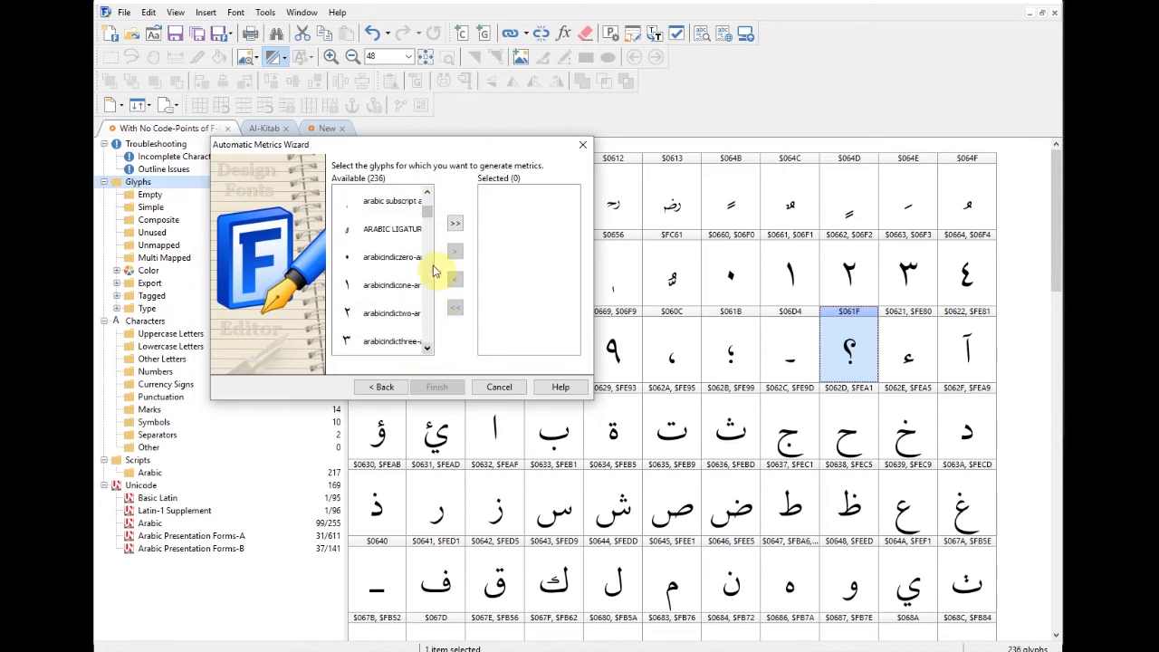
# Step: Select Arabic-Indic digits zero–three and seven–nine, plus arabiccomma, arabicsemicolon and fullstop-arab
pyautogui.click(382, 258)
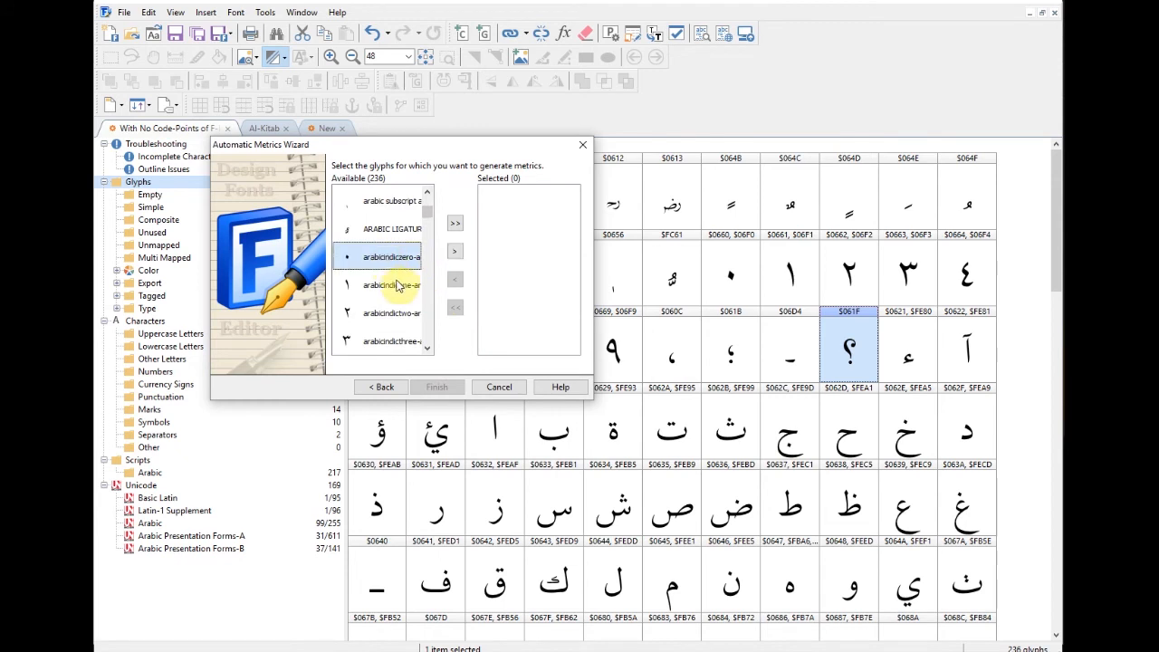
pyautogui.moveTo(391, 288)
pyautogui.mouseDown()
pyautogui.moveTo(388, 342)
pyautogui.moveTo(445, 354)
pyautogui.moveTo(431, 355)
pyautogui.moveTo(390, 240)
pyautogui.moveTo(390, 277)
pyautogui.mouseUp()
pyautogui.keyDown('ctrl'); pyautogui.click(389, 311); pyautogui.keyUp('ctrl')
pyautogui.keyDown('ctrl'); pyautogui.click(392, 339); pyautogui.keyUp('ctrl')
pyautogui.click(426, 350)
pyautogui.click(425, 350)
pyautogui.keyDown('ctrl'); pyautogui.click(385, 257); pyautogui.keyUp('ctrl')
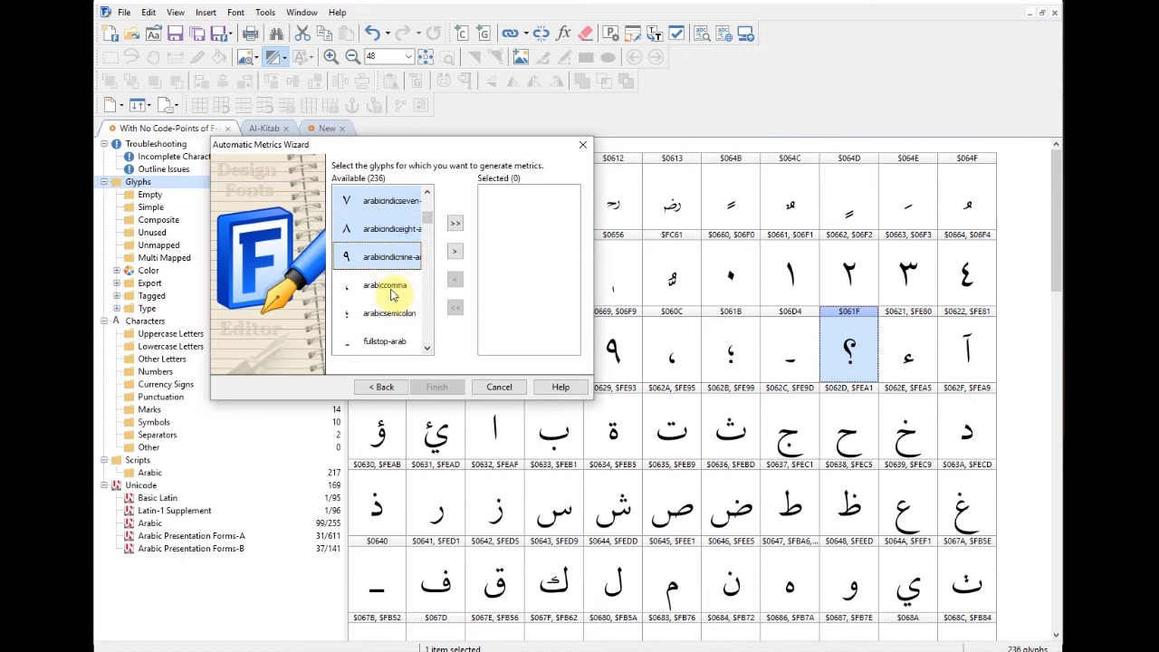
pyautogui.keyDown('ctrl'); pyautogui.click(392, 291); pyautogui.keyUp('ctrl')
pyautogui.keyDown('ctrl'); pyautogui.click(403, 317); pyautogui.keyUp('ctrl')
pyautogui.keyDown('ctrl'); pyautogui.click(396, 341); pyautogui.keyUp('ctrl')
# Step: Add arabicquestionmark, hamza, alefmaddaabove, wawhamzaabove, yehhamzaabove, alef and beh to the selection
pyautogui.scroll(-3, 420, 347)
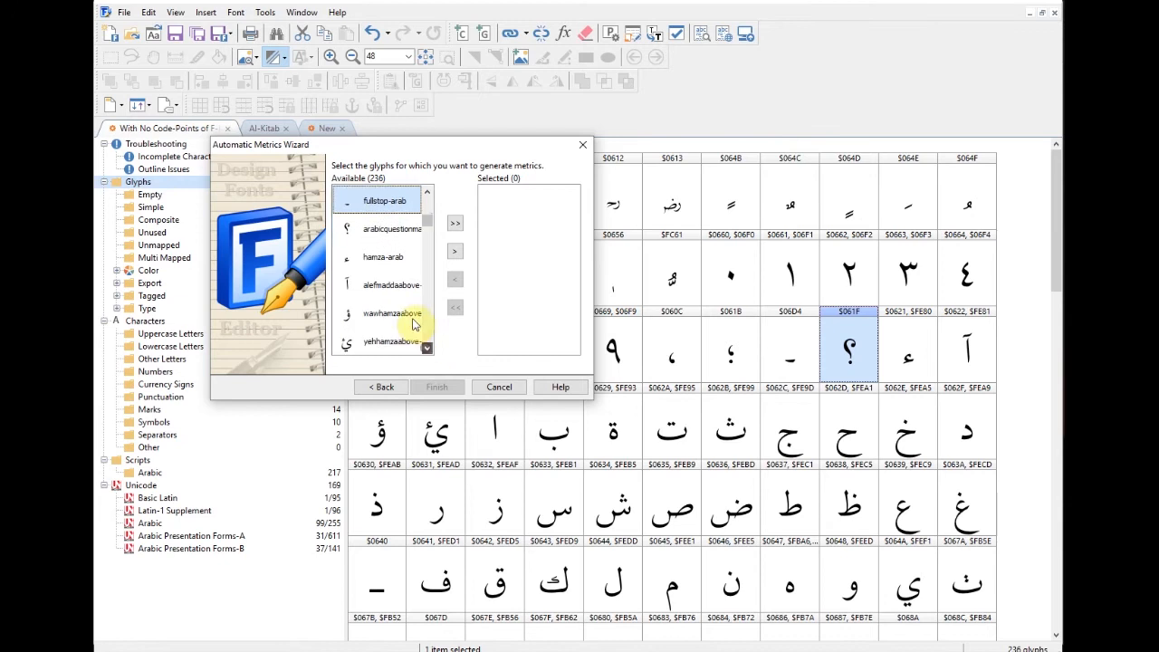
pyautogui.click(428, 192)
pyautogui.click(428, 193)
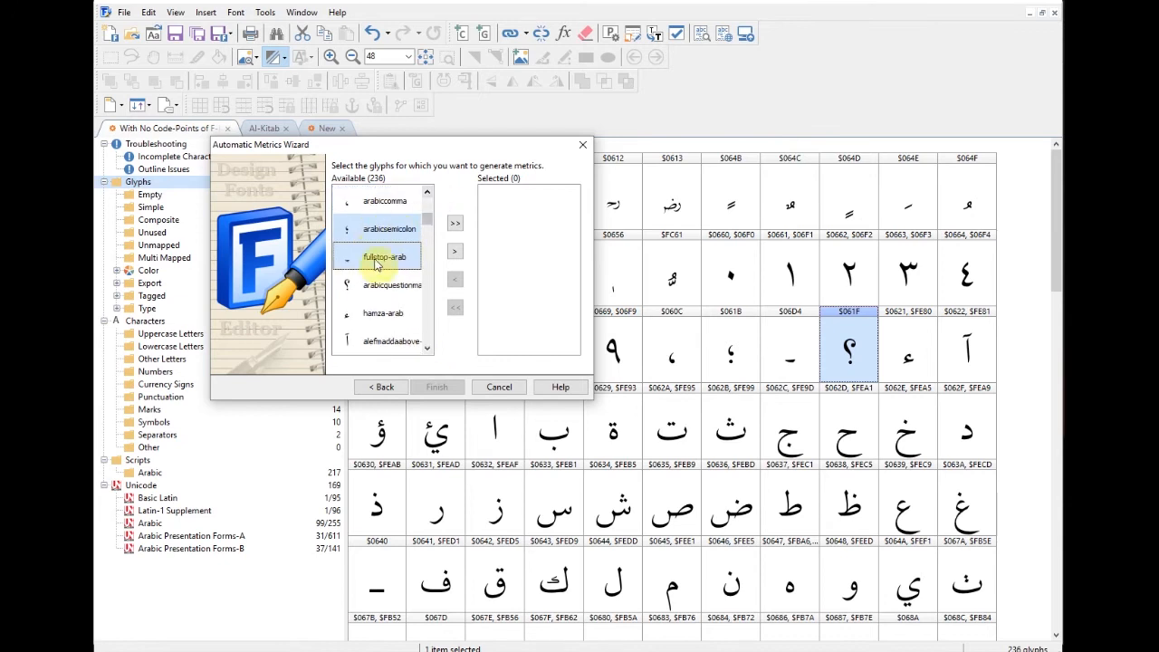
pyautogui.keyDown('ctrl'); pyautogui.click(392, 288); pyautogui.keyUp('ctrl')
pyautogui.keyDown('ctrl'); pyautogui.click(391, 317); pyautogui.keyUp('ctrl')
pyautogui.keyDown('ctrl'); pyautogui.click(399, 341); pyautogui.keyUp('ctrl')
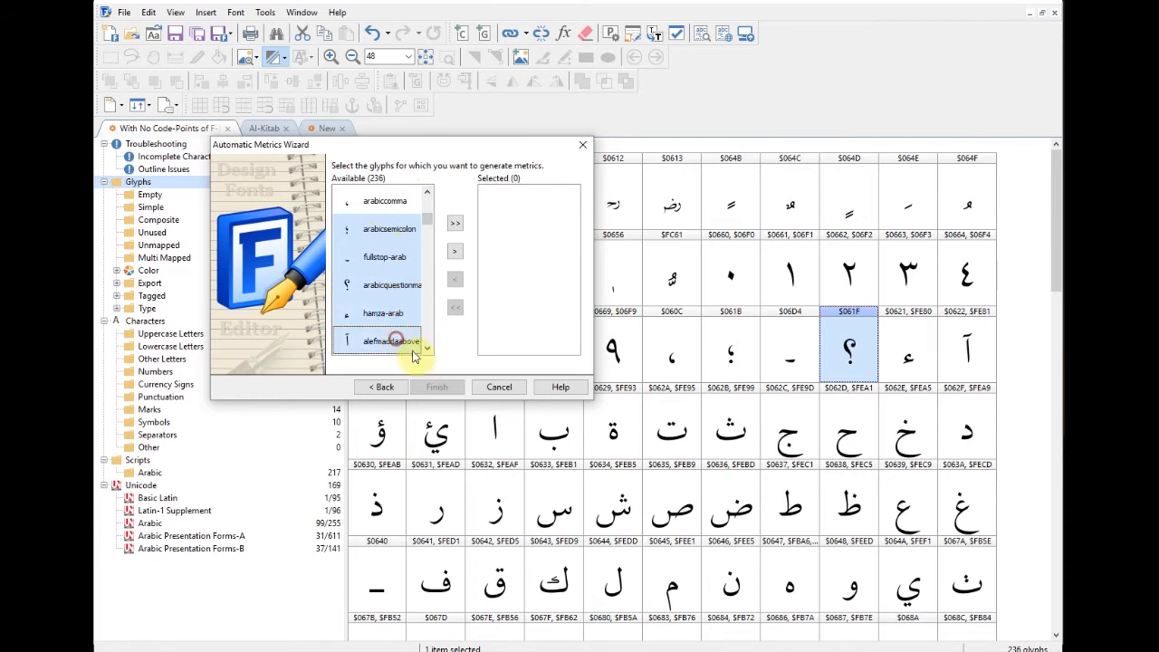
pyautogui.scroll(-3, 421, 344)
pyautogui.keyDown('ctrl'); pyautogui.click(391, 258); pyautogui.keyUp('ctrl')
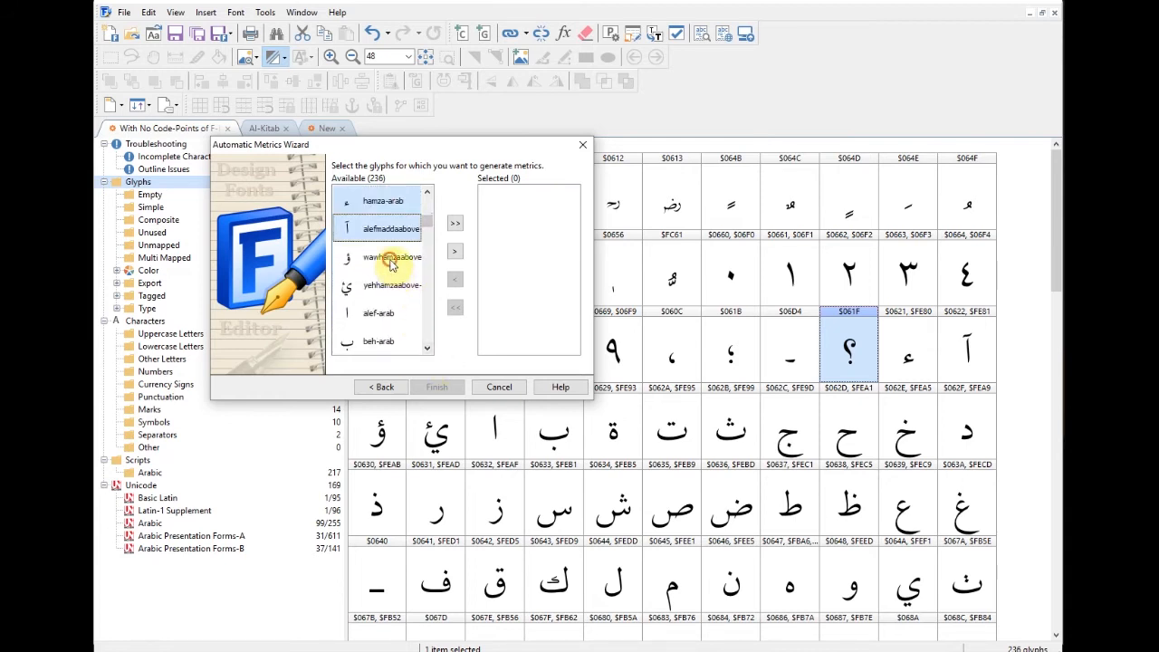
pyautogui.keyDown('ctrl'); pyautogui.click(389, 287); pyautogui.keyUp('ctrl')
pyautogui.keyDown('ctrl'); pyautogui.click(386, 315); pyautogui.keyUp('ctrl')
pyautogui.keyDown('ctrl'); pyautogui.click(381, 342); pyautogui.keyUp('ctrl')
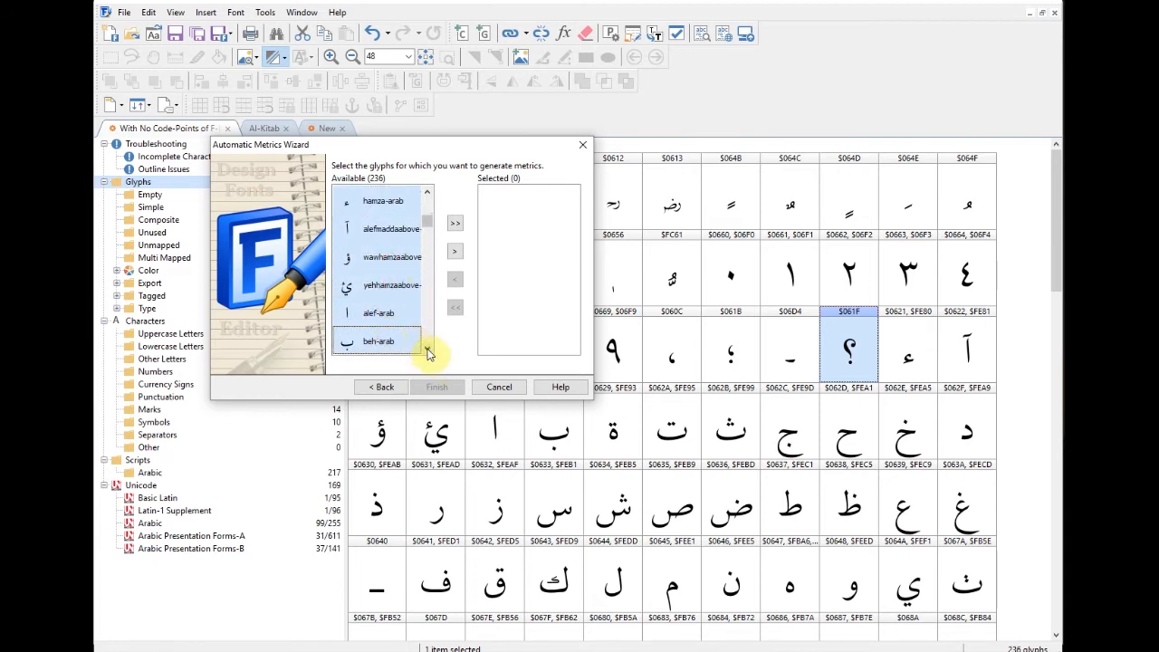
# Step: Add tehmarbuta-arab, teh-arab, theh-arab, jeem-arab and hah-arab to the selection
pyautogui.scroll(-3, 427, 348)
pyautogui.keyDown('ctrl'); pyautogui.click(389, 229); pyautogui.keyUp('ctrl')
pyautogui.keyDown('ctrl'); pyautogui.click(378, 257); pyautogui.keyUp('ctrl')
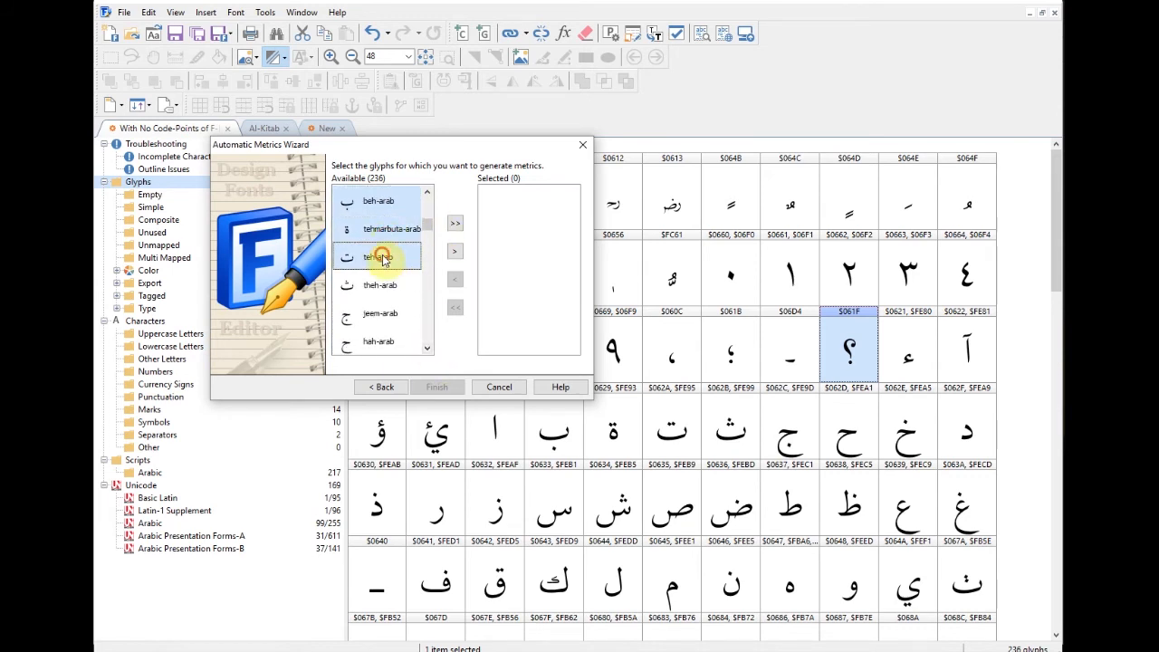
pyautogui.keyDown('ctrl'); pyautogui.click(379, 285); pyautogui.keyUp('ctrl')
pyautogui.keyDown('ctrl'); pyautogui.click(380, 314); pyautogui.keyUp('ctrl')
pyautogui.keyDown('ctrl'); pyautogui.click(379, 341); pyautogui.keyUp('ctrl')
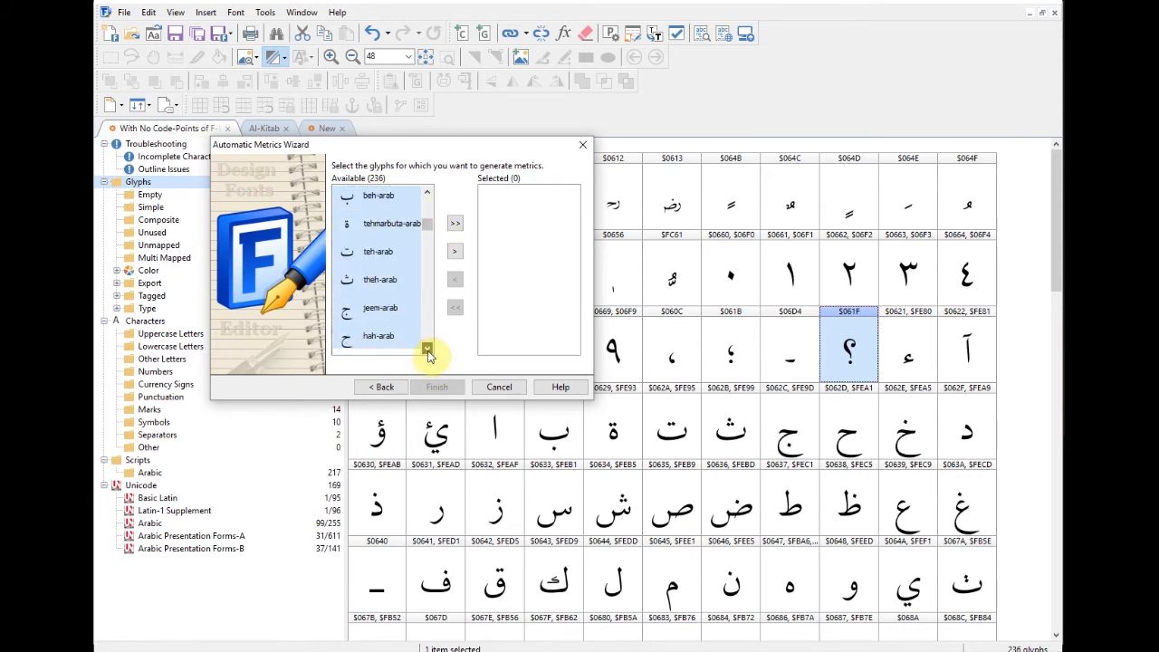
pyautogui.click(428, 350)
pyautogui.click(427, 351)
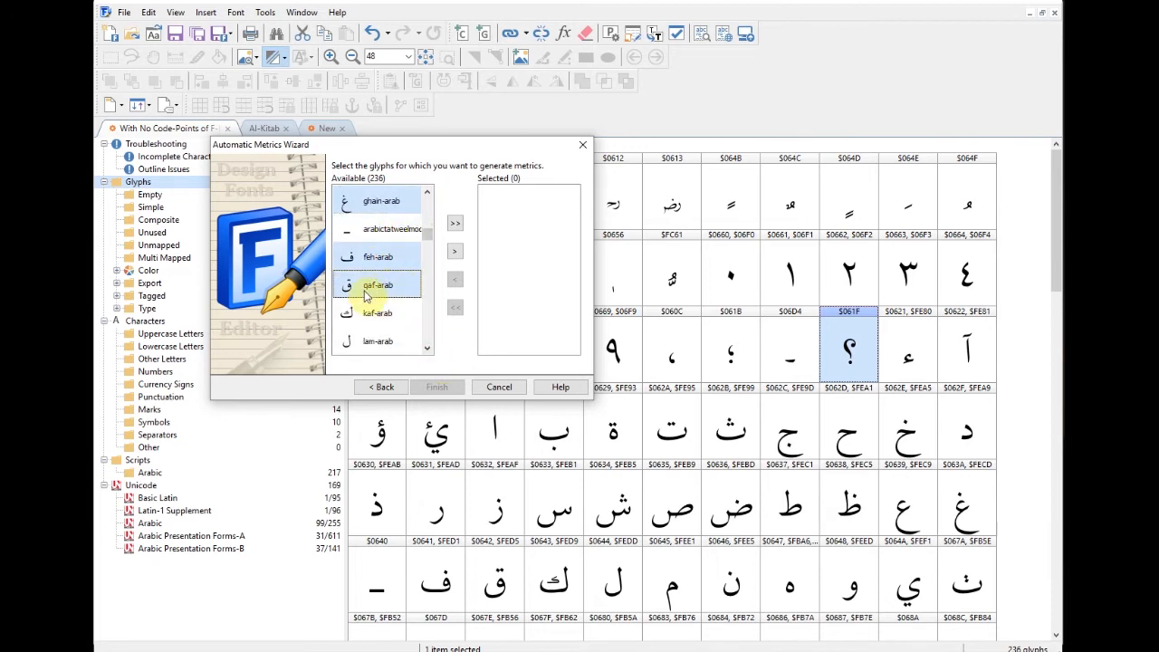
# Step: Scroll further down the Available list and add tcheh-arab to the selection
pyautogui.click(427, 350)
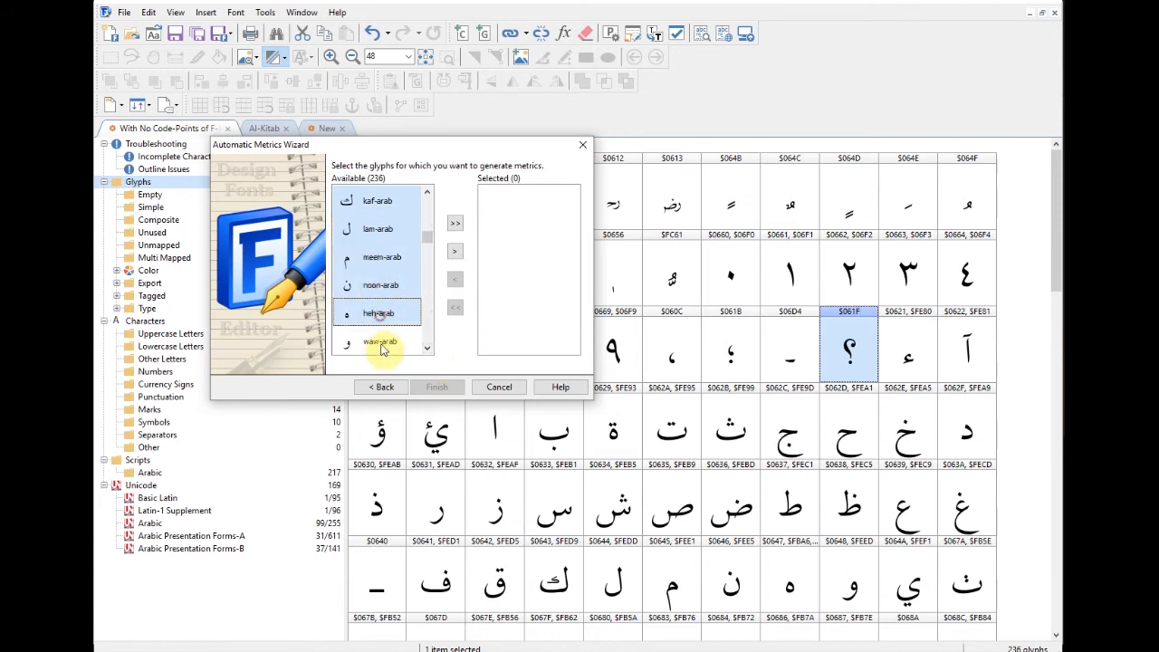
pyautogui.click(428, 350)
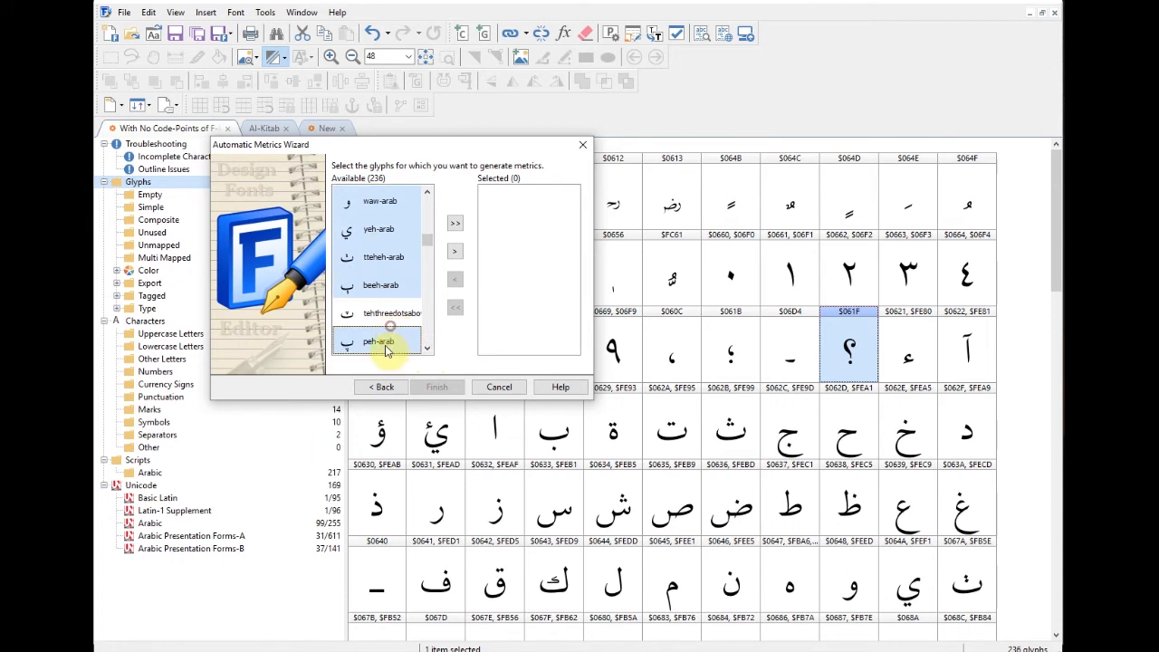
pyautogui.click(427, 350)
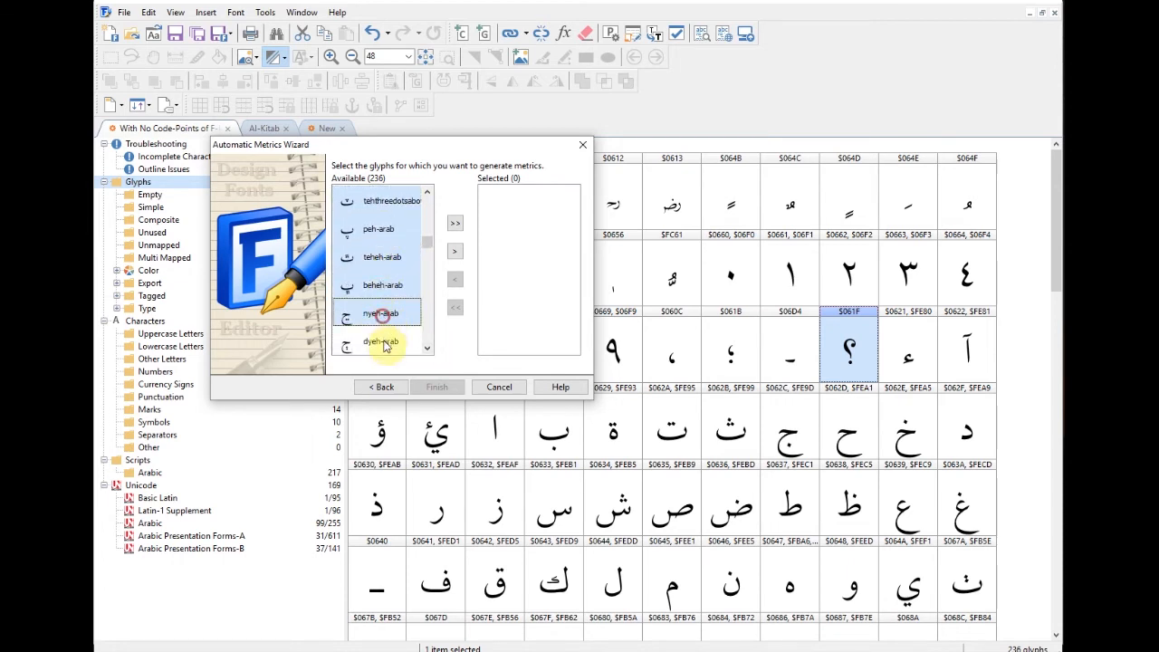
pyautogui.click(428, 350)
pyautogui.click(427, 349)
pyautogui.click(381, 202)
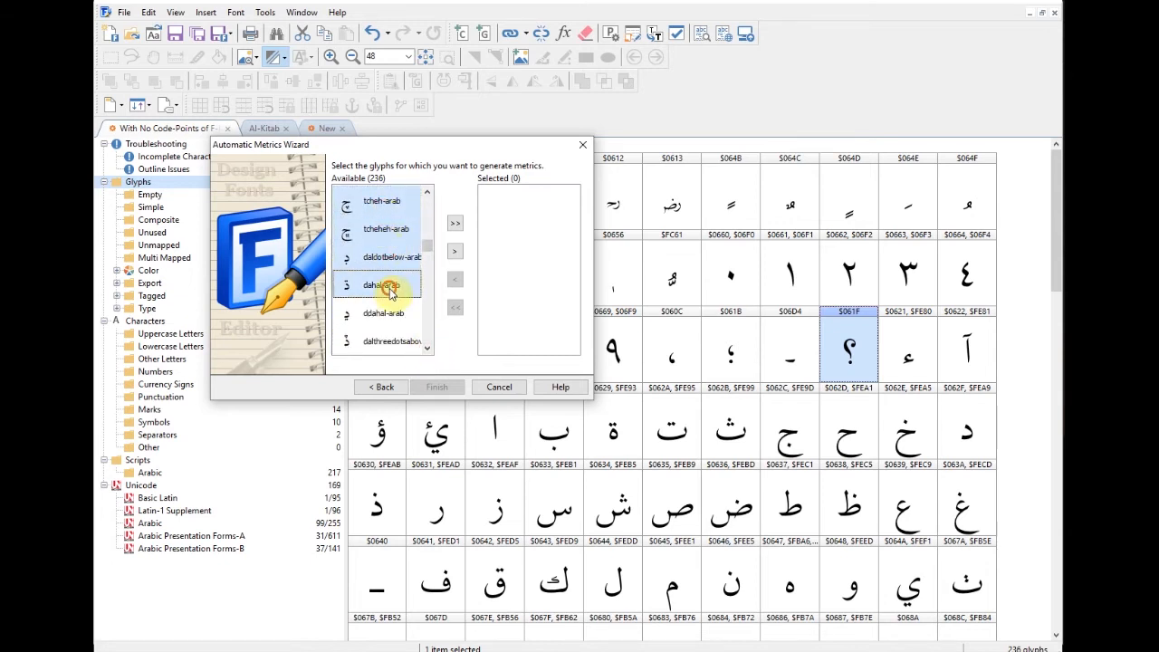
# Step: Add gueh-arab, hehdoachashmee and hehyehabove-arab to the selection
pyautogui.click(427, 193)
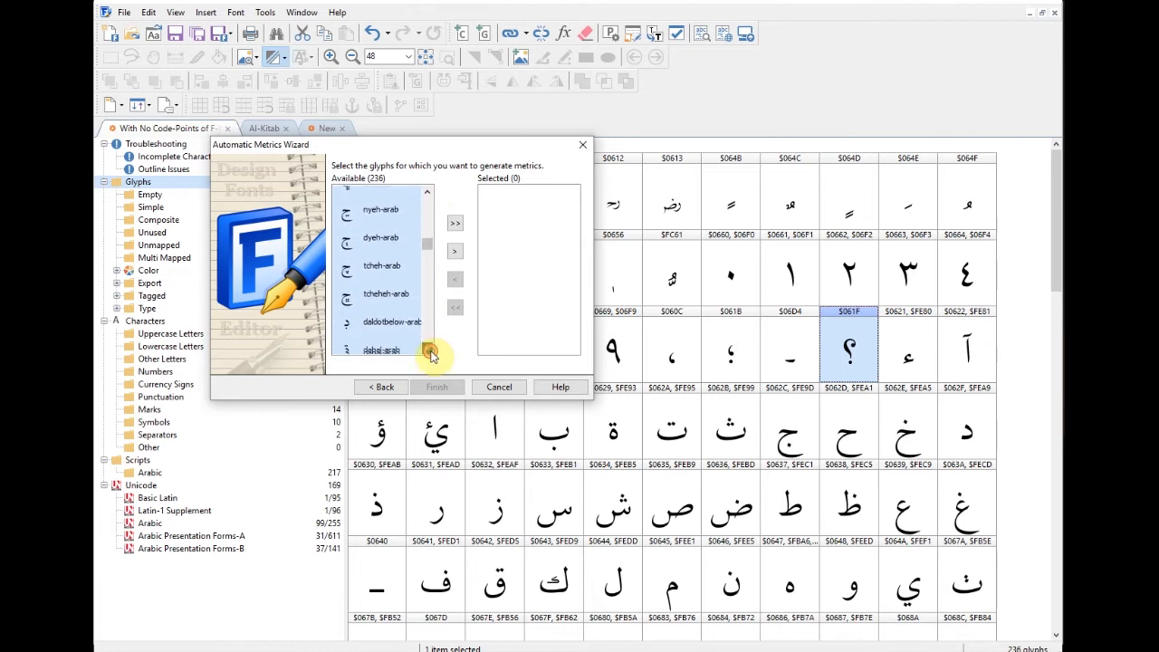
pyautogui.click(428, 350)
pyautogui.click(428, 351)
pyautogui.click(427, 351)
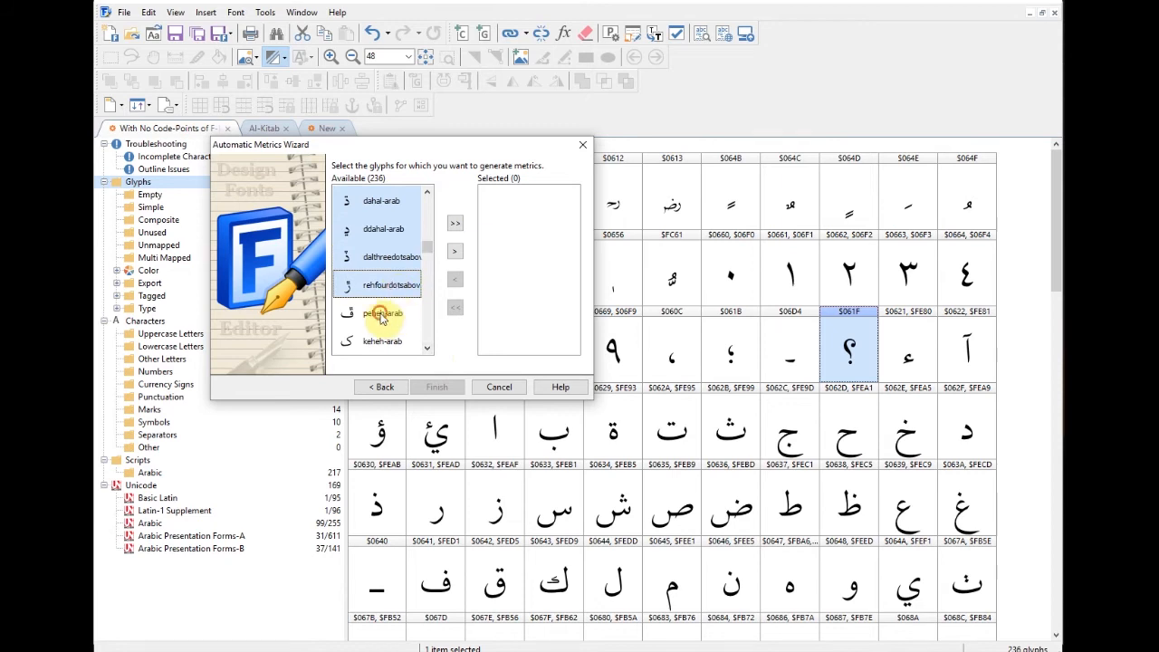
pyautogui.click(428, 351)
pyautogui.click(427, 350)
pyautogui.click(427, 351)
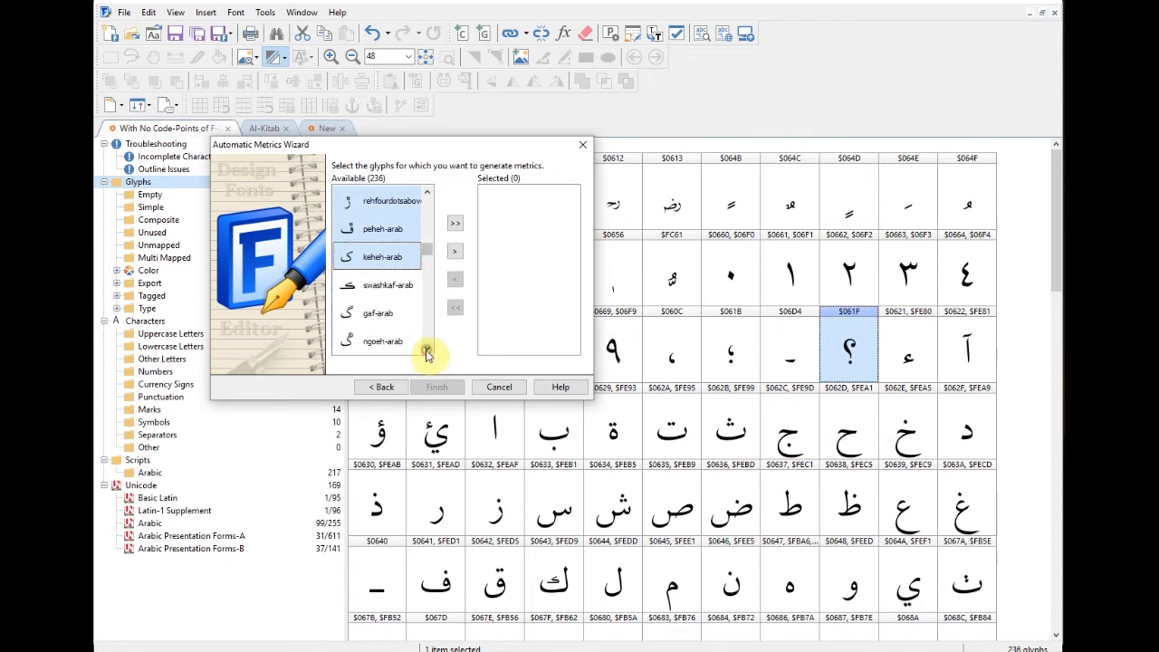
pyautogui.click(428, 351)
pyautogui.click(427, 351)
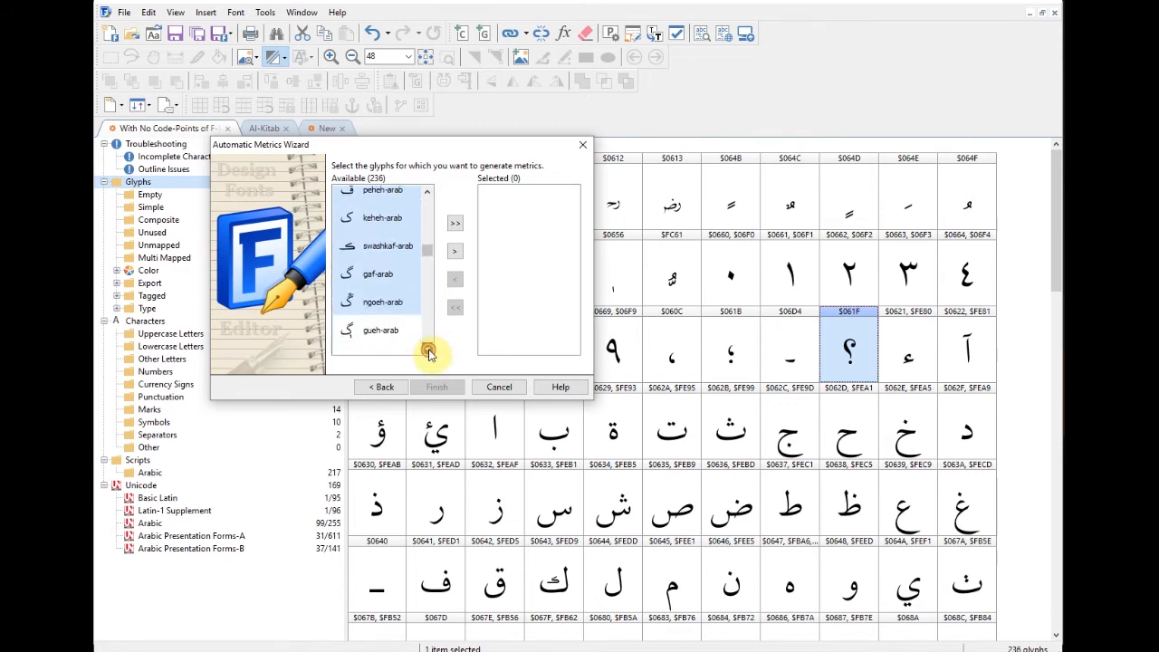
pyautogui.click(427, 351)
pyautogui.click(427, 351)
pyautogui.keyDown('ctrl'); pyautogui.click(378, 261); pyautogui.keyUp('ctrl')
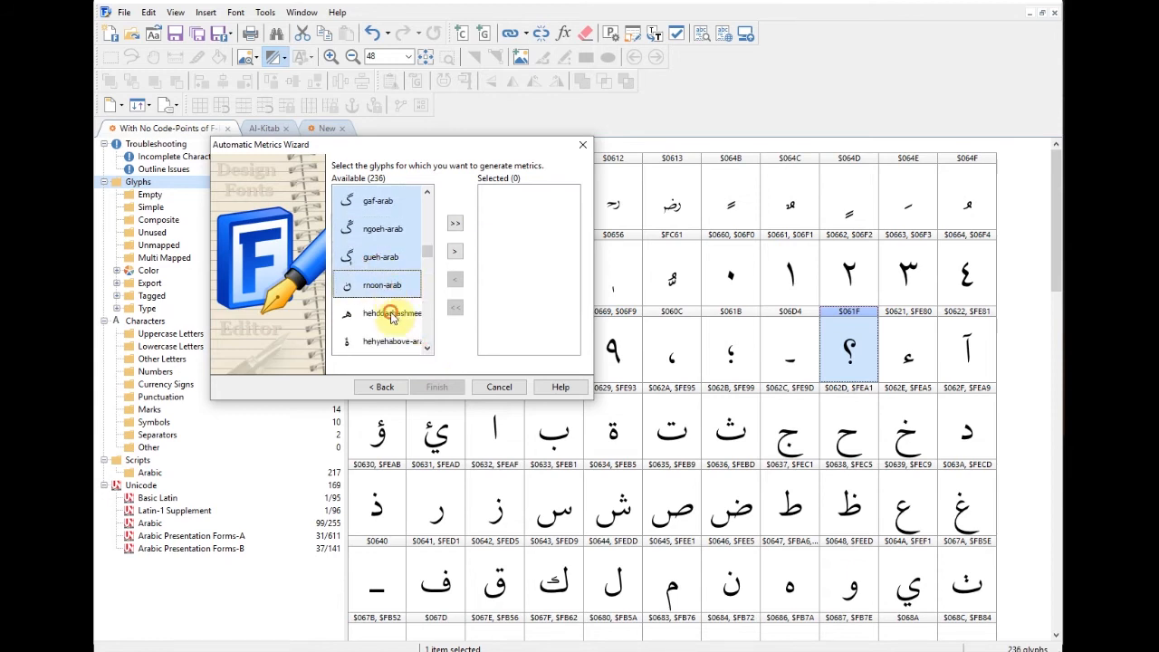
pyautogui.keyDown('ctrl'); pyautogui.click(391, 313); pyautogui.keyUp('ctrl')
pyautogui.keyDown('ctrl'); pyautogui.click(403, 342); pyautogui.keyUp('ctrl')
# Step: Add hehgoal-arab and tehmarbutagoal, then move the 72 chosen glyphs into Selected
pyautogui.click(428, 351)
pyautogui.click(427, 351)
pyautogui.click(427, 350)
pyautogui.click(428, 351)
pyautogui.keyDown('ctrl'); pyautogui.click(385, 258); pyautogui.keyUp('ctrl')
pyautogui.keyDown('ctrl'); pyautogui.click(390, 285); pyautogui.keyUp('ctrl')
pyautogui.keyDown('ctrl'); pyautogui.click(371, 314); pyautogui.keyUp('ctrl')
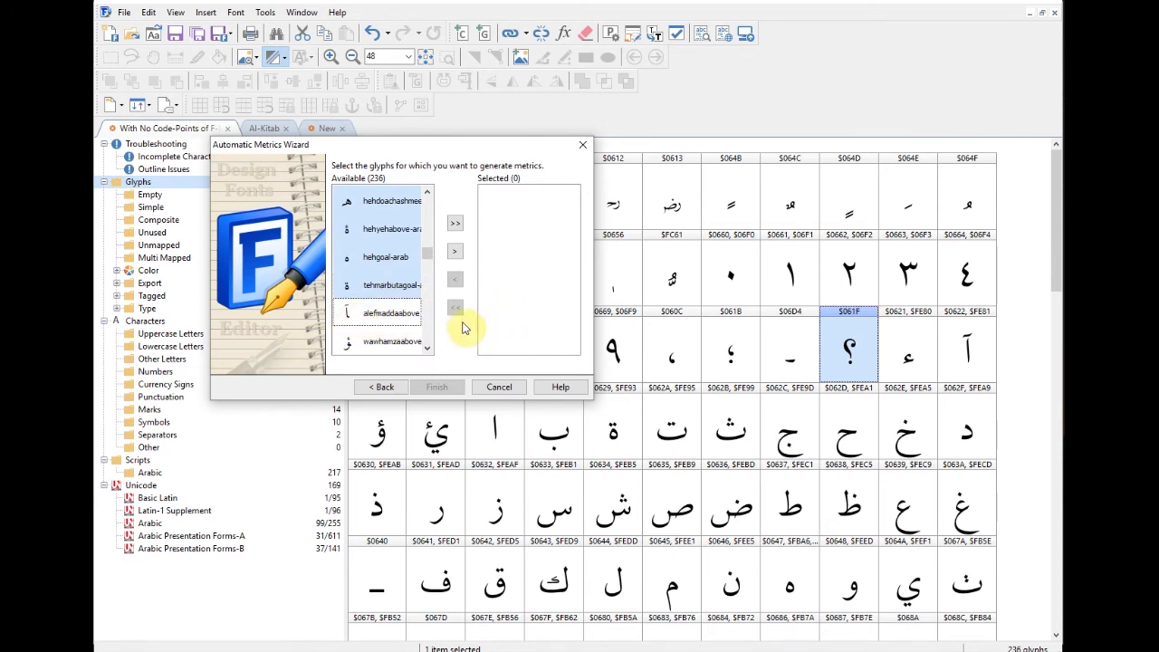
pyautogui.click(428, 350)
pyautogui.click(428, 351)
pyautogui.click(428, 351)
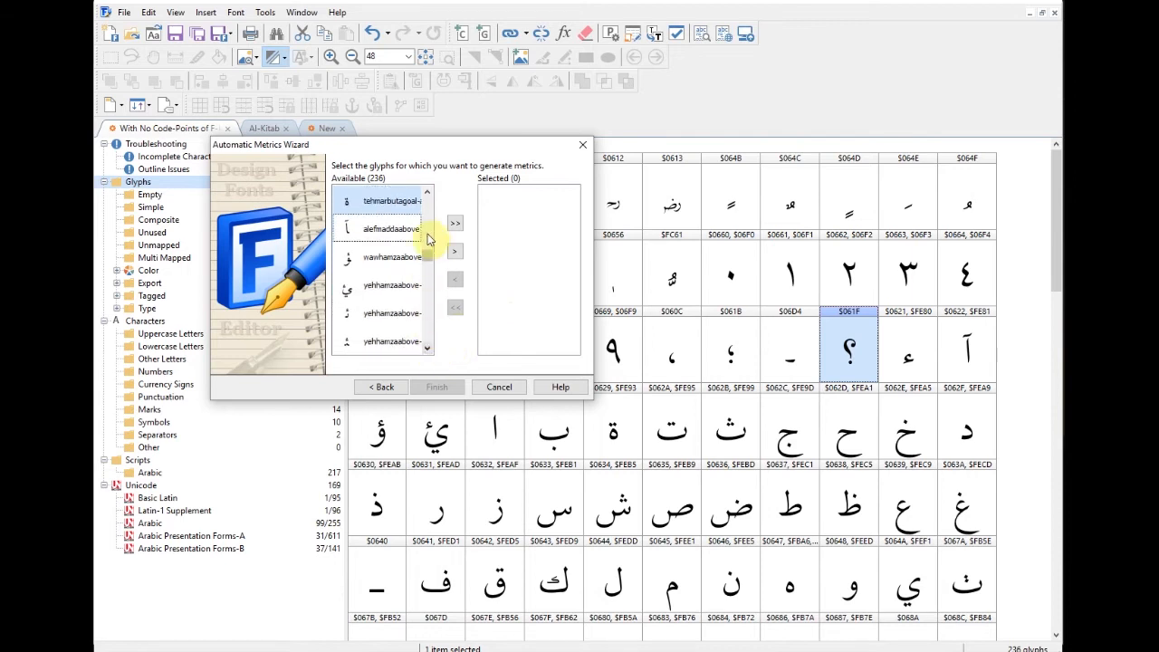
pyautogui.click(428, 193)
pyautogui.click(427, 194)
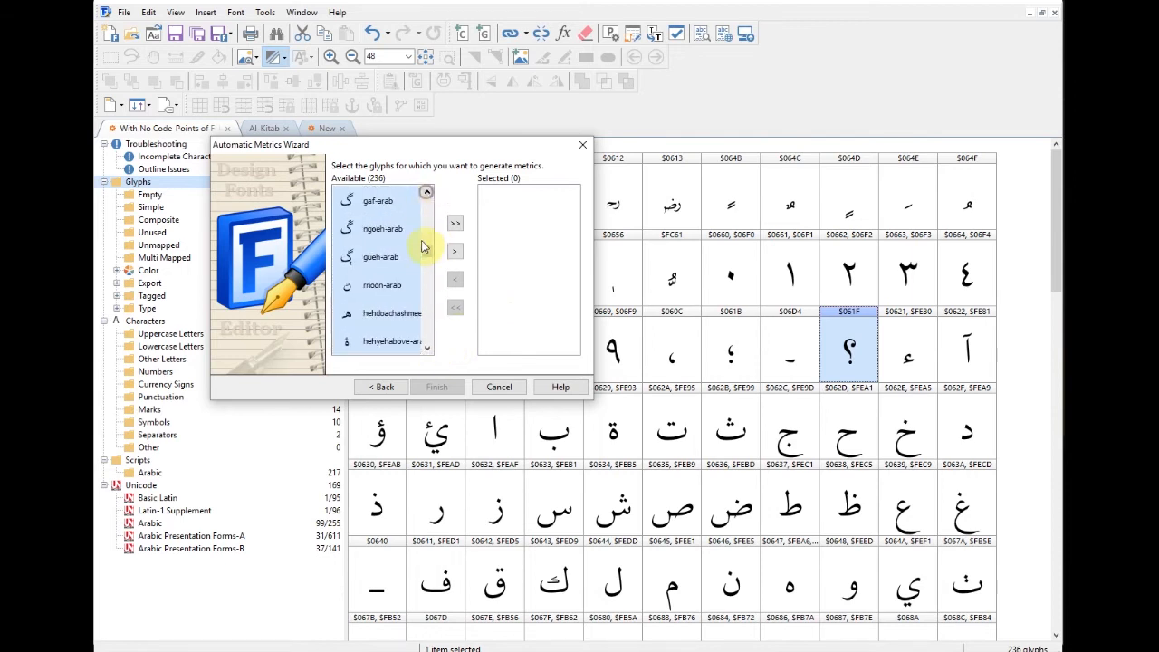
pyautogui.click(454, 252)
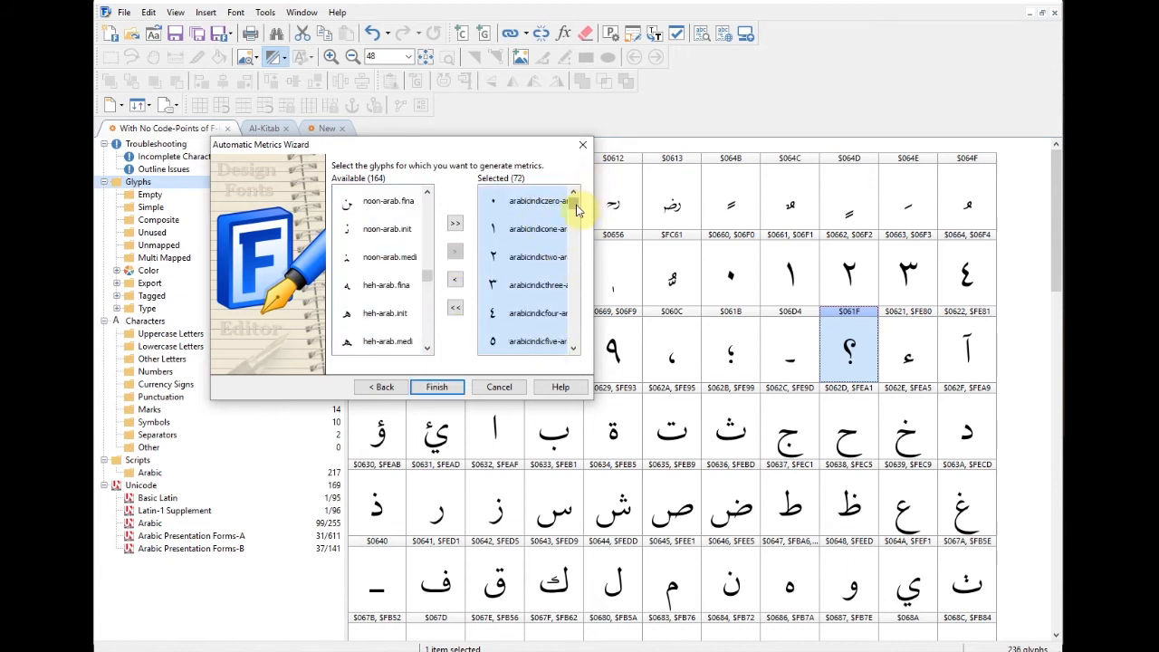
# Step: Finish the wizard, then open arabicquestionmark with Glyph Properties showing its side bearings
pyautogui.click(438, 387)
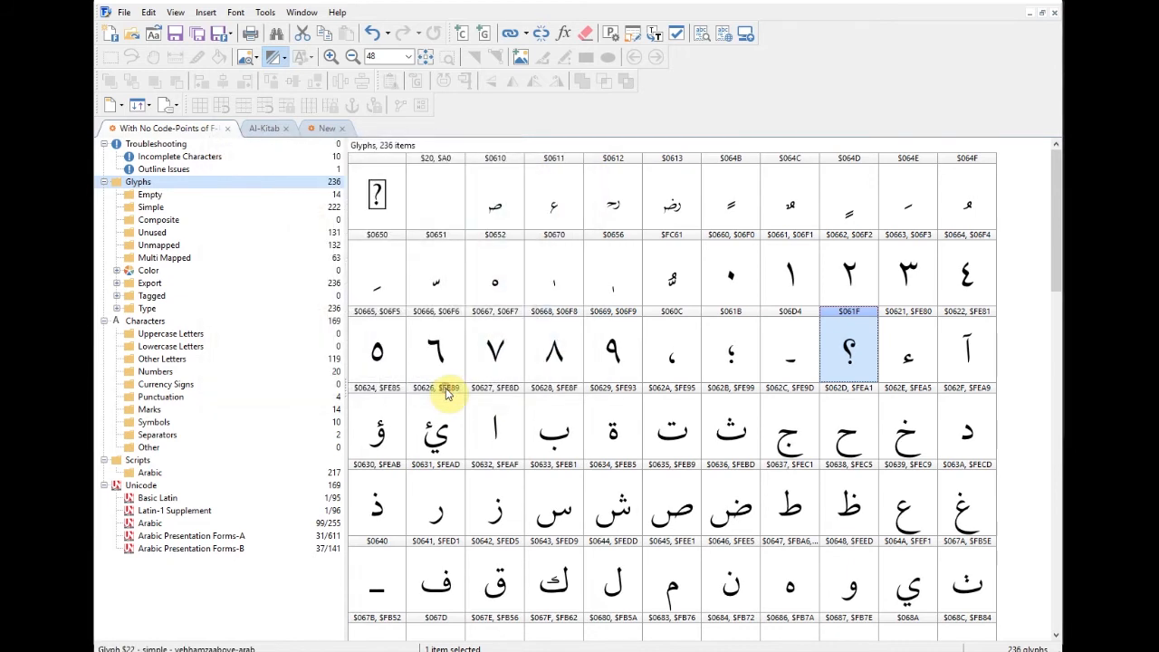
pyautogui.click(837, 358)
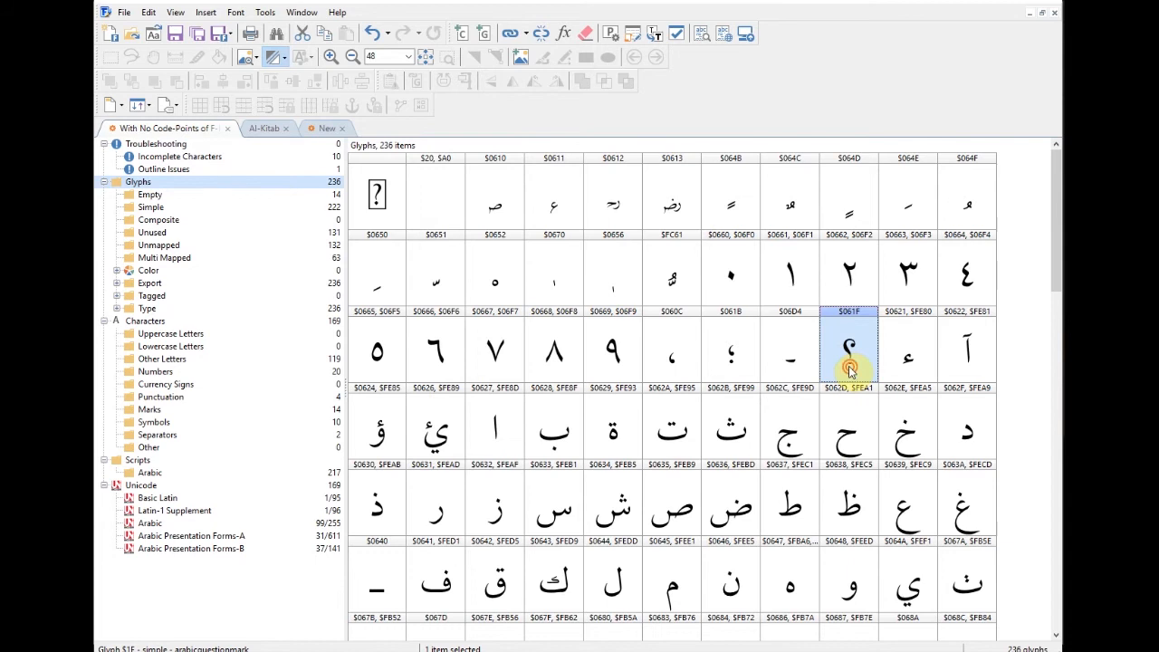
pyautogui.doubleClick(850, 368)
pyautogui.rightClick(371, 203)
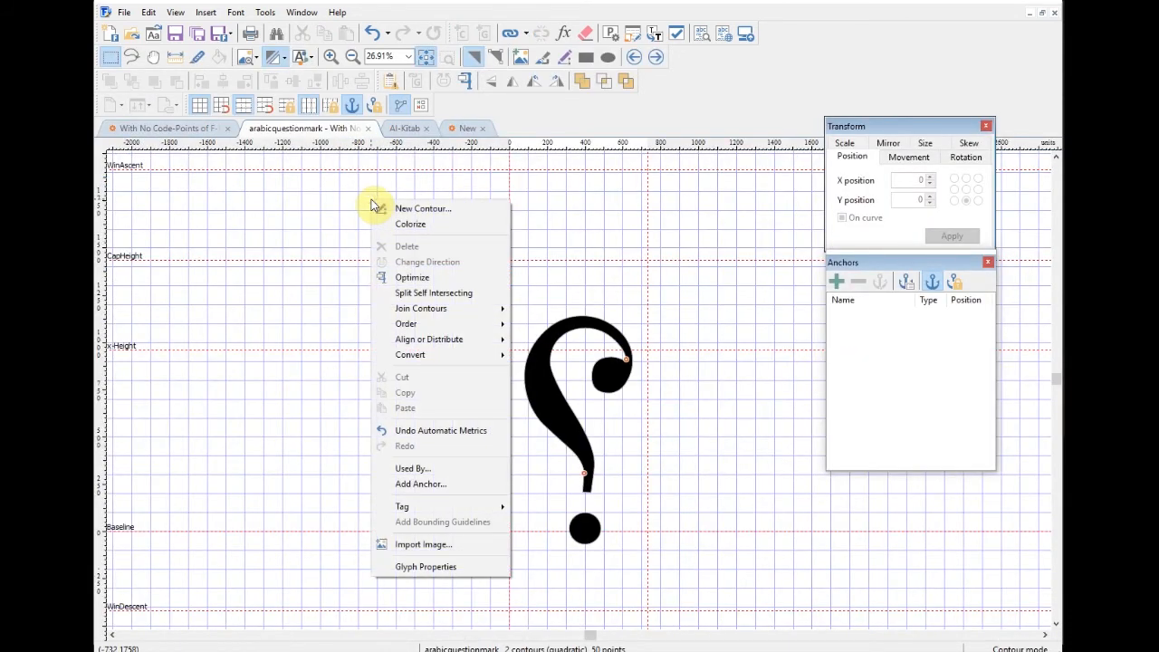
pyautogui.click(423, 568)
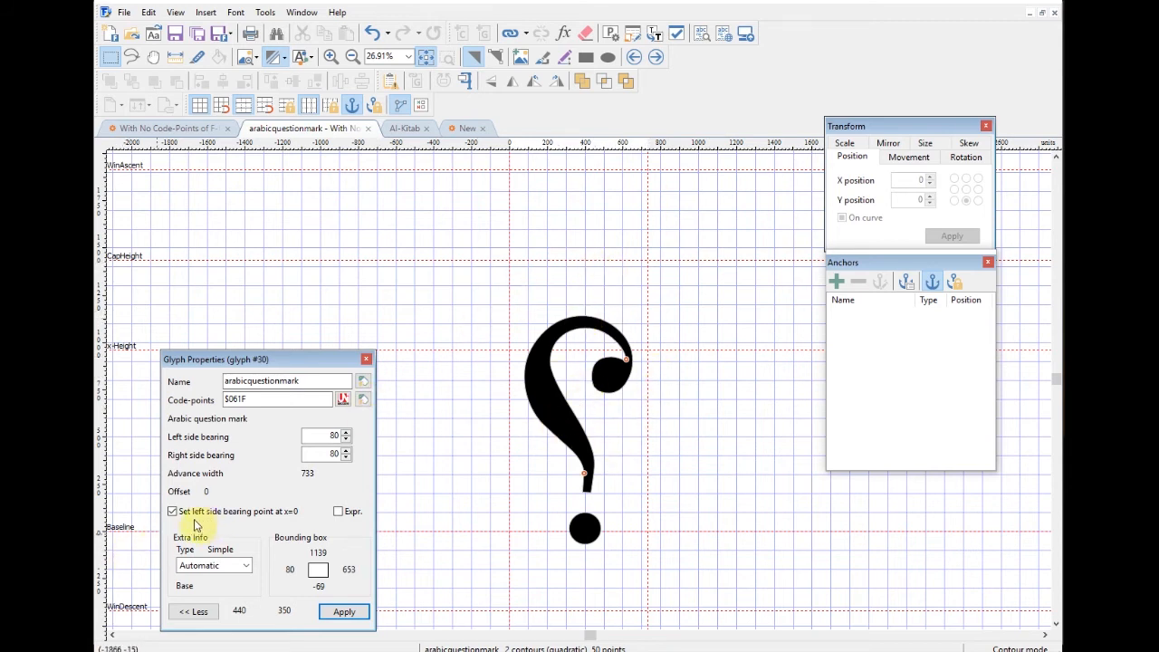
# Step: Step forward through hamza, yehhamzaabove and teh to hah-arab, checking the 80-unit bearings
pyautogui.click(657, 59)
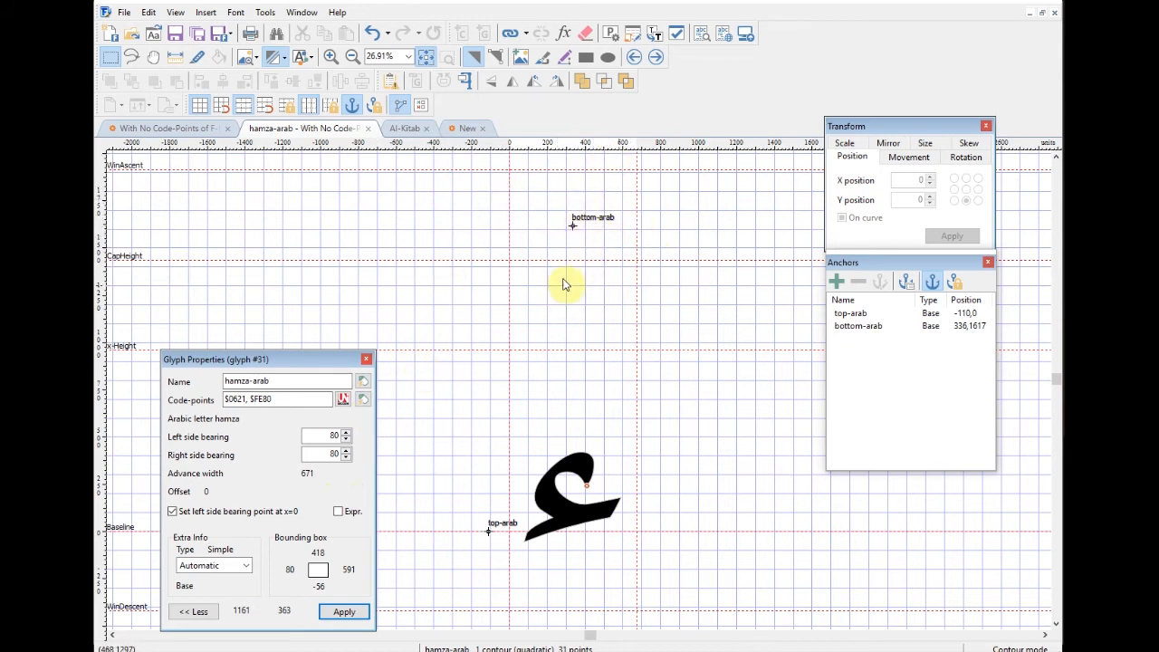
pyautogui.click(657, 58)
pyautogui.click(658, 58)
pyautogui.click(658, 58)
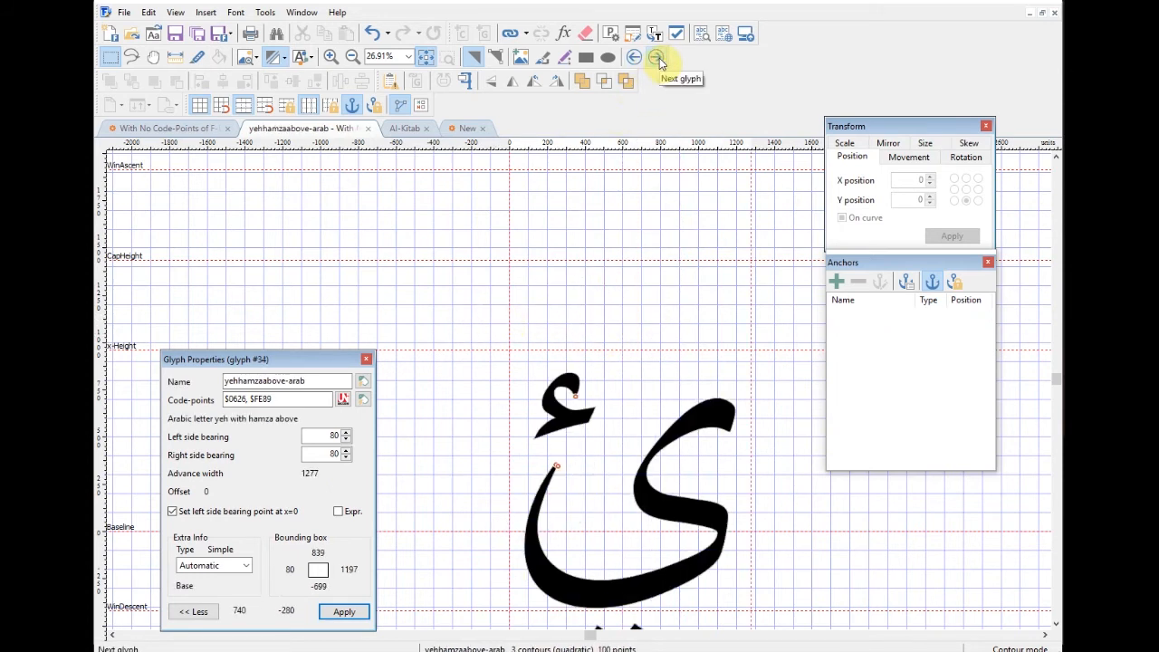
pyautogui.click(657, 58)
pyautogui.click(658, 59)
pyautogui.click(658, 59)
pyautogui.click(657, 59)
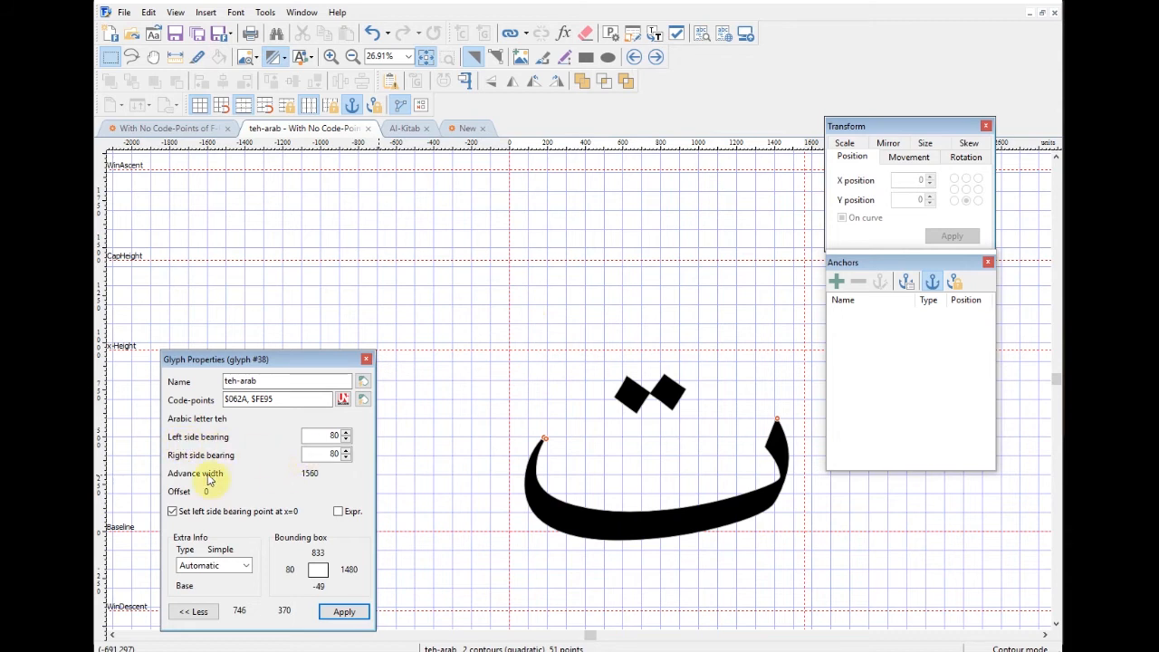
pyautogui.click(656, 57)
pyautogui.click(656, 57)
pyautogui.click(655, 57)
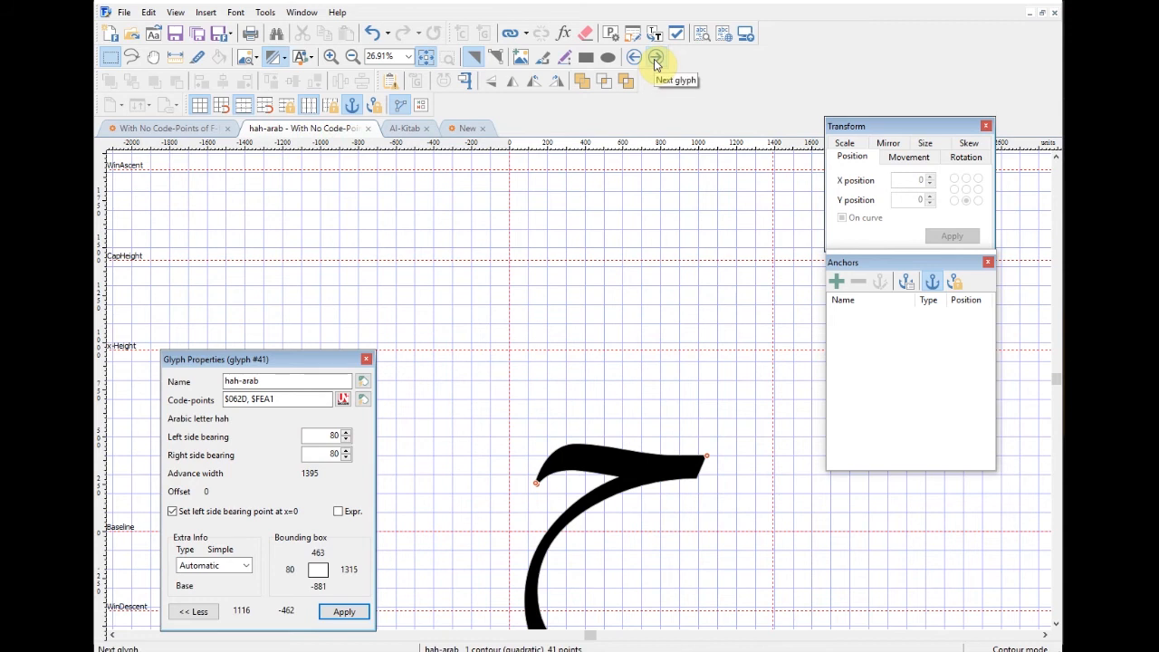
# Step: Step back through jeem to beh-arab, then close its glyph tab
pyautogui.click(634, 58)
pyautogui.click(633, 58)
pyautogui.click(633, 58)
pyautogui.click(633, 58)
pyautogui.click(634, 58)
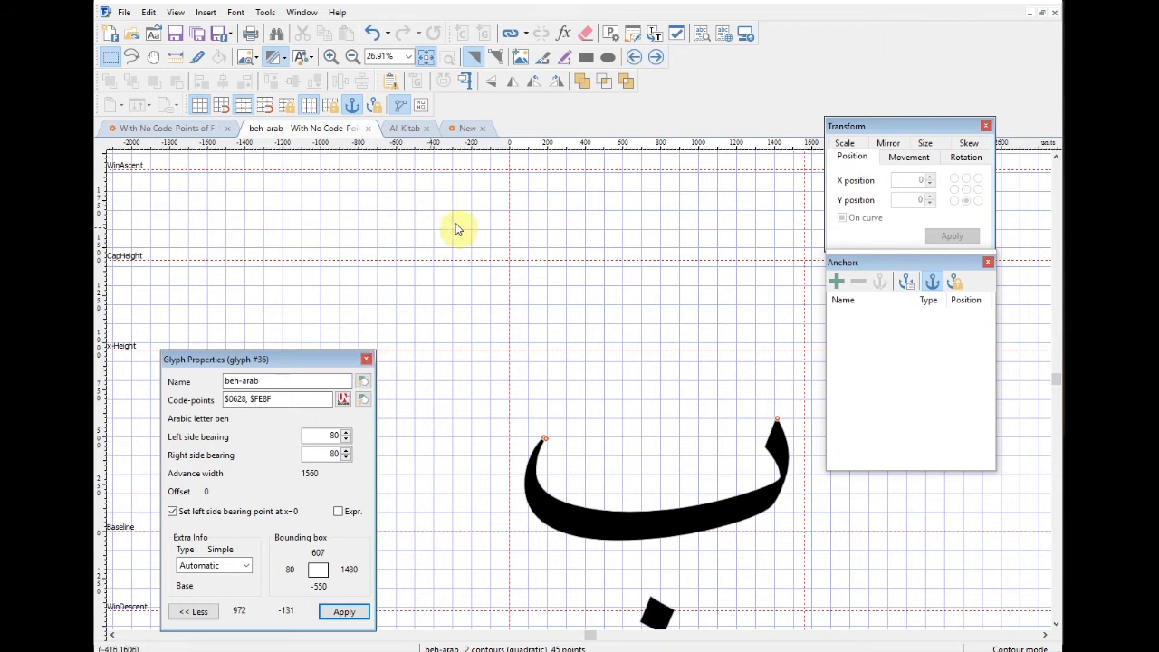
pyautogui.click(367, 127)
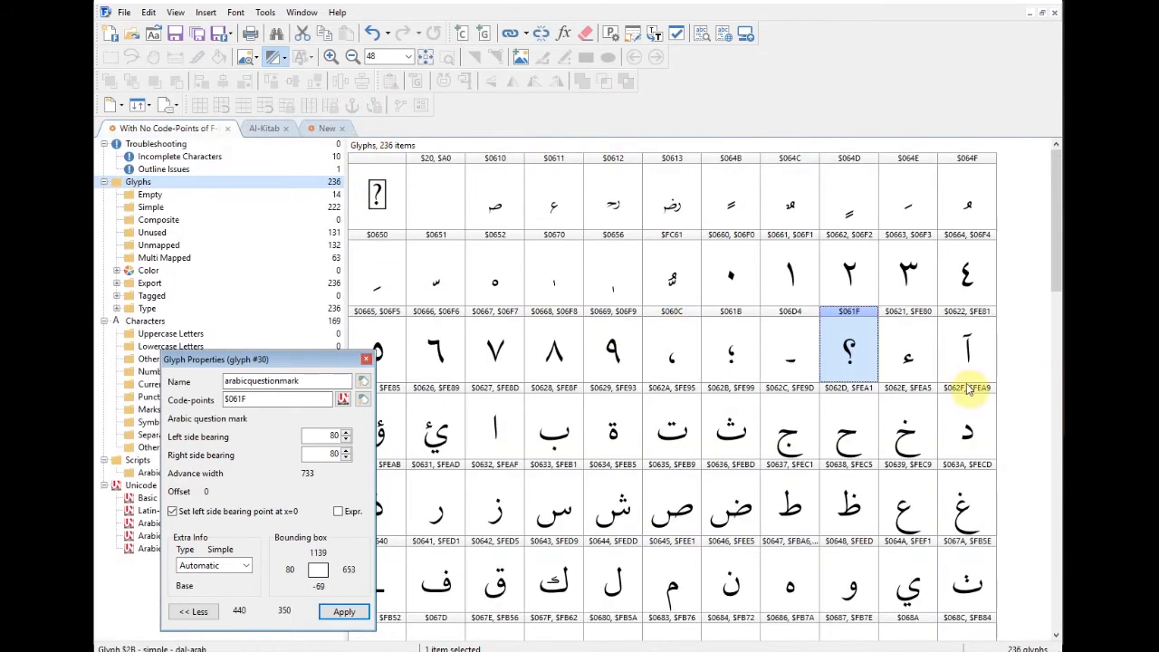
# Step: Scroll to the .fina glyphs and read wawhamzaabove and yehhamzaabove final-form bearings (64 / -30)
pyautogui.moveTo(1056, 255); pyautogui.dragTo(1061, 359)
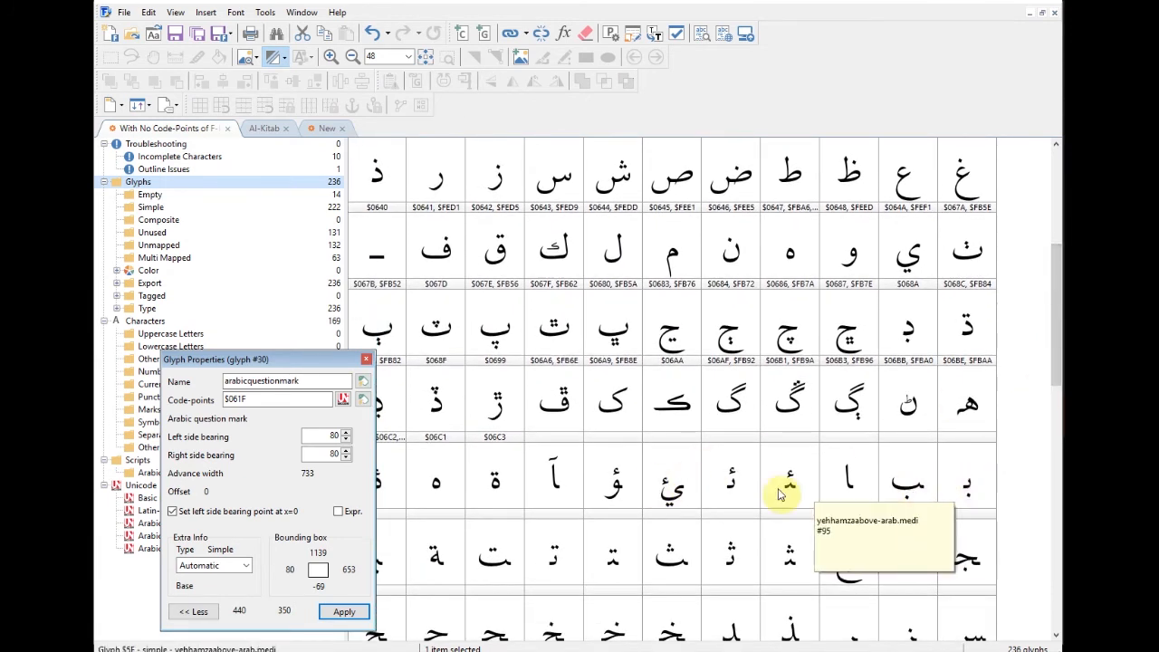
pyautogui.click(622, 493)
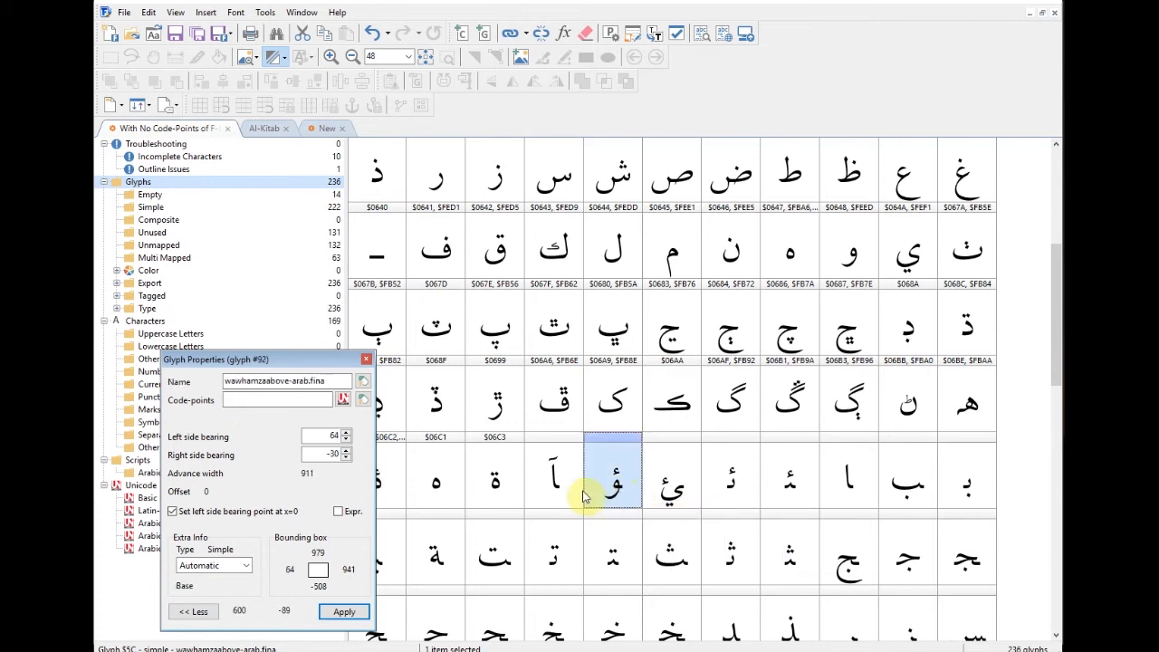
pyautogui.click(556, 474)
pyautogui.click(616, 487)
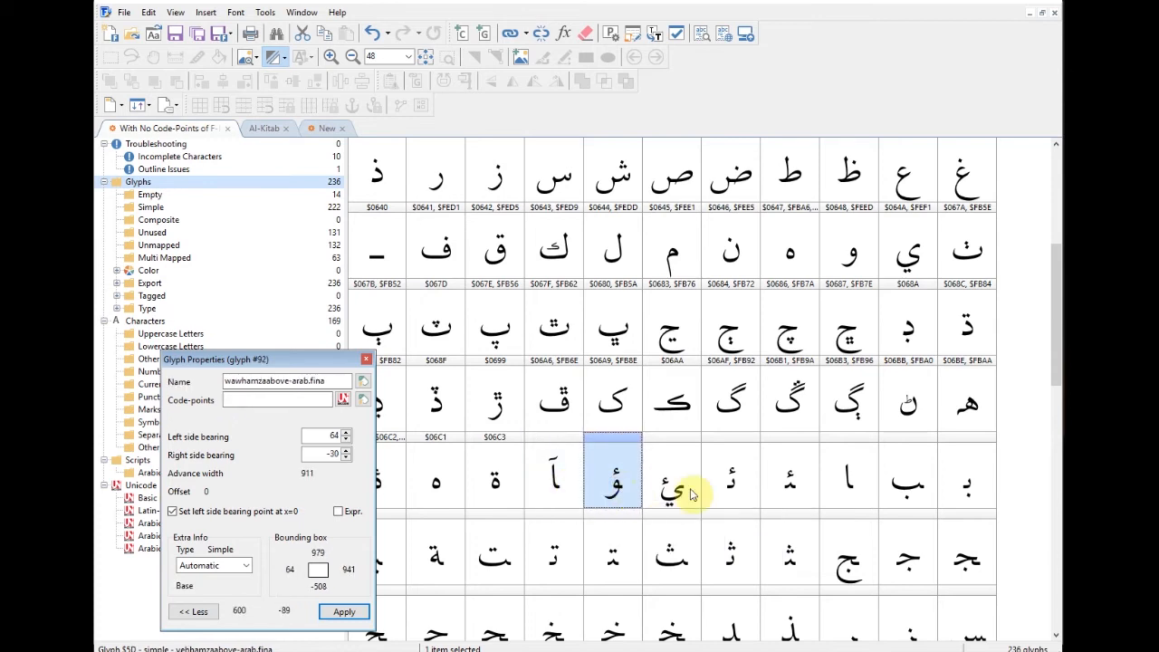
pyautogui.click(679, 489)
# Step: Run AutoMetrics with Fixed Bearings of 80 before and -80 after, reaching glyph selection
pyautogui.click(262, 13)
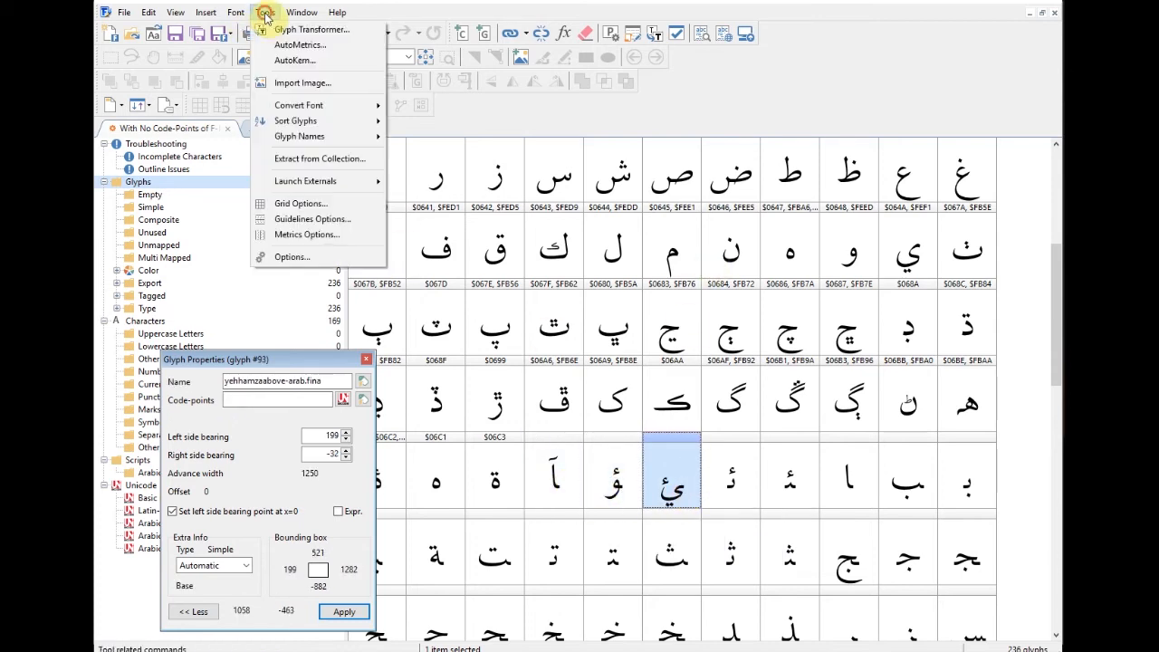
pyautogui.click(290, 45)
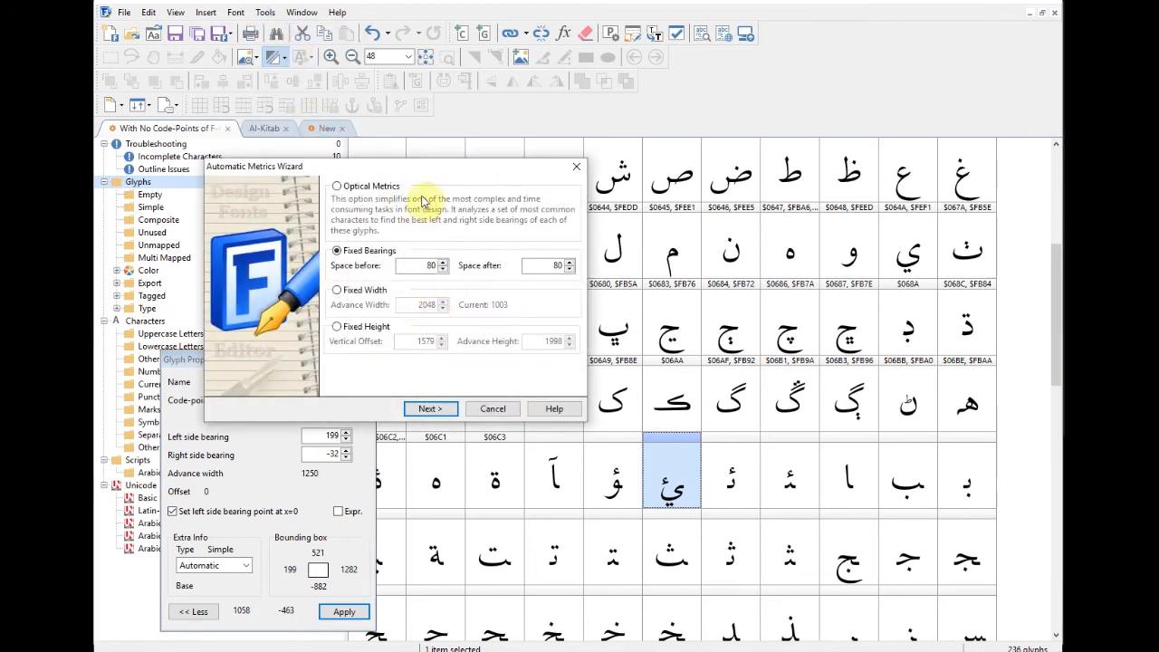
pyautogui.moveTo(435, 168); pyautogui.dragTo(473, 170)
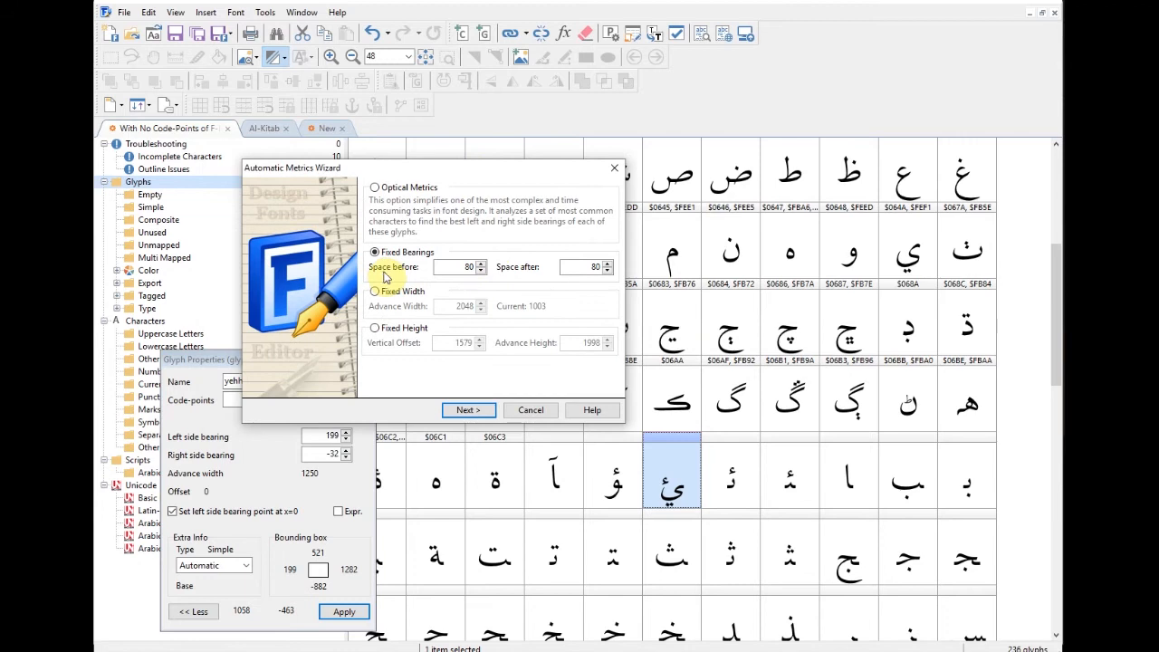
pyautogui.click(582, 267)
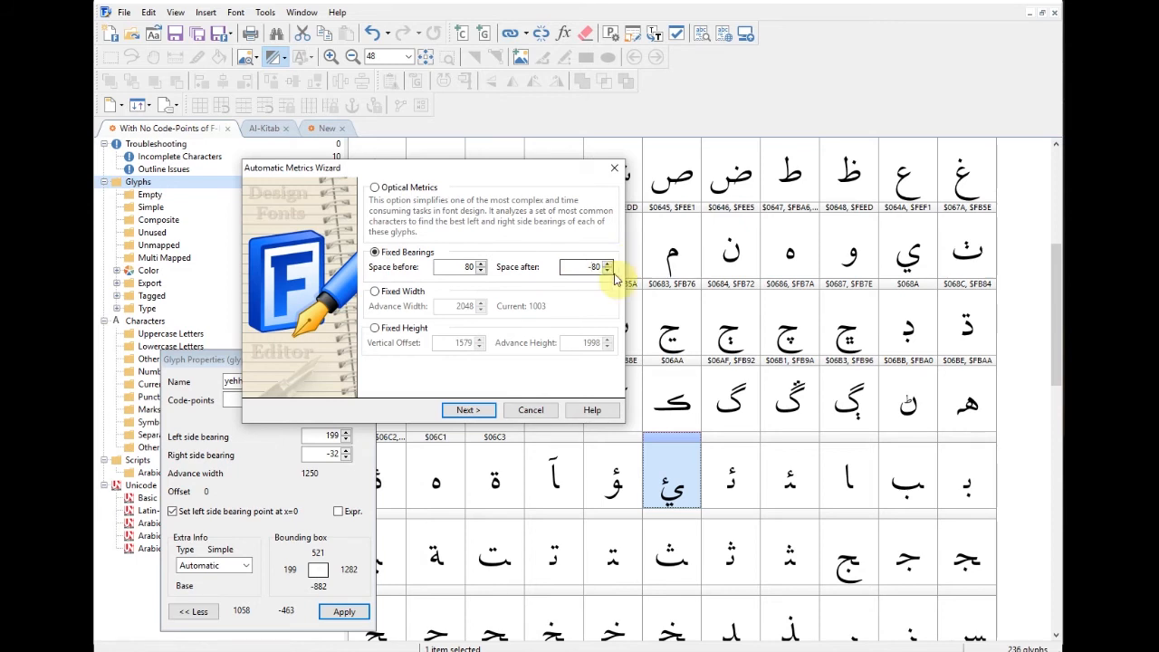
pyautogui.press('Return')
pyautogui.click(459, 370)
pyautogui.click(459, 370)
pyautogui.click(460, 371)
pyautogui.click(459, 370)
pyautogui.moveTo(459, 237); pyautogui.dragTo(462, 289)
# Step: Mark alefmaddaabove, wawhamzaabove, yehhamzaabove, tehmarbuta and the alef, beh, teh, theh, jeem final forms
pyautogui.click(459, 216)
pyautogui.click(417, 255)
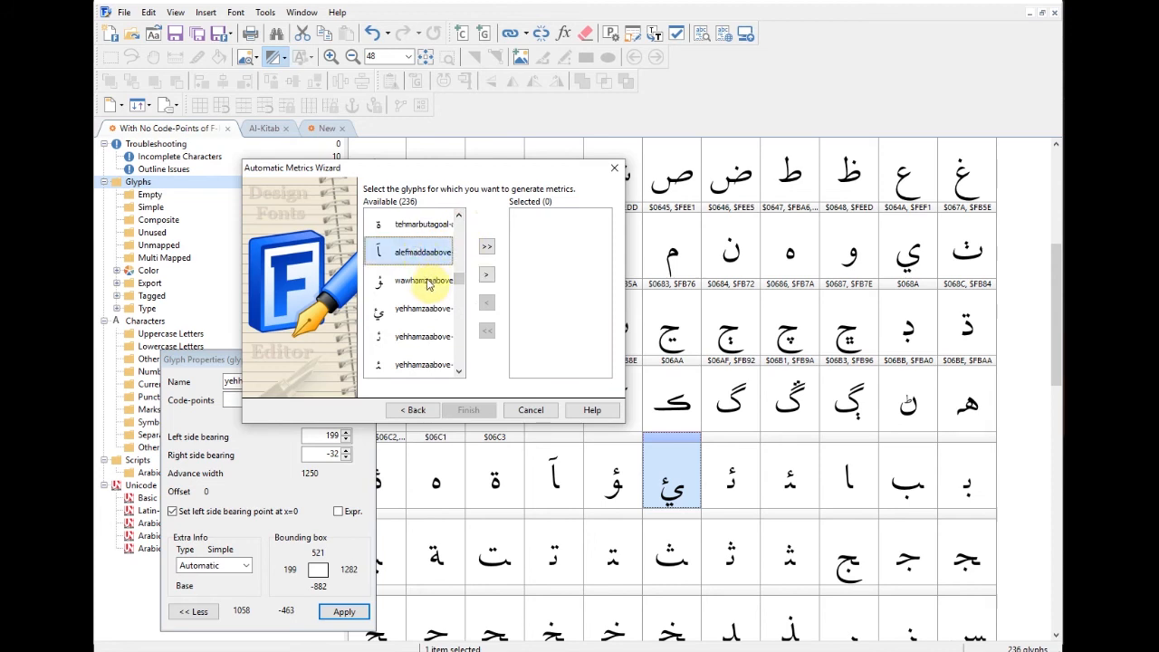
pyautogui.keyDown('ctrl'); pyautogui.click(425, 279); pyautogui.keyUp('ctrl')
pyautogui.keyDown('ctrl'); pyautogui.click(423, 309); pyautogui.keyUp('ctrl')
pyautogui.click(462, 375)
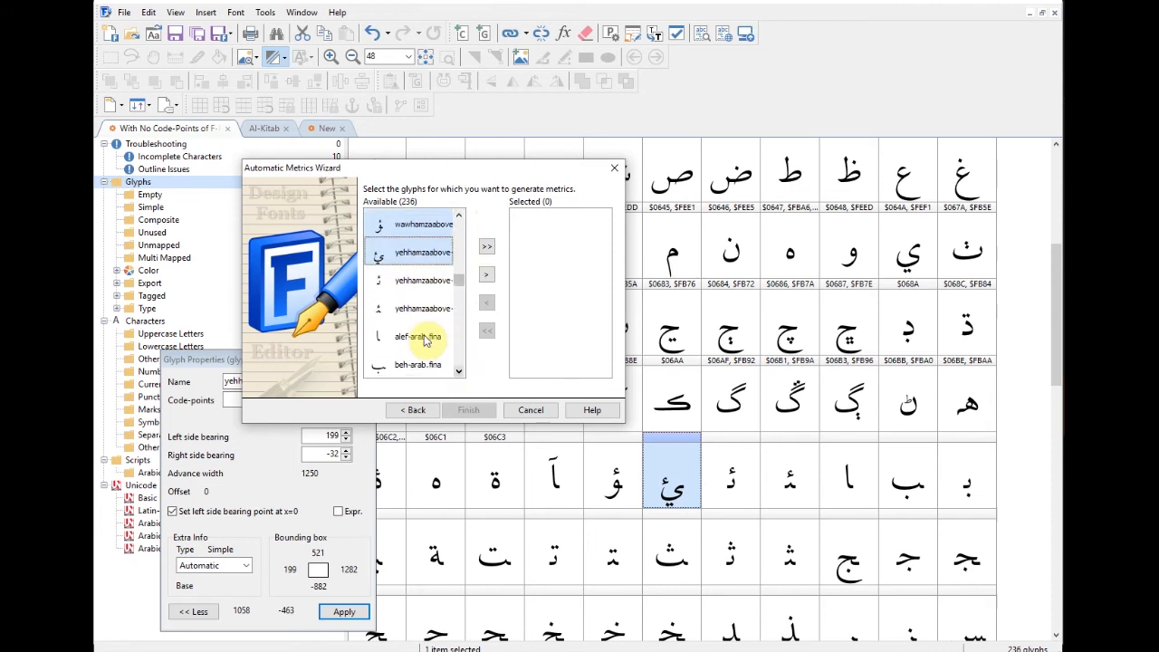
pyautogui.keyDown('ctrl'); pyautogui.click(428, 338); pyautogui.keyUp('ctrl')
pyautogui.keyDown('ctrl'); pyautogui.click(421, 364); pyautogui.keyUp('ctrl')
pyautogui.click(458, 372)
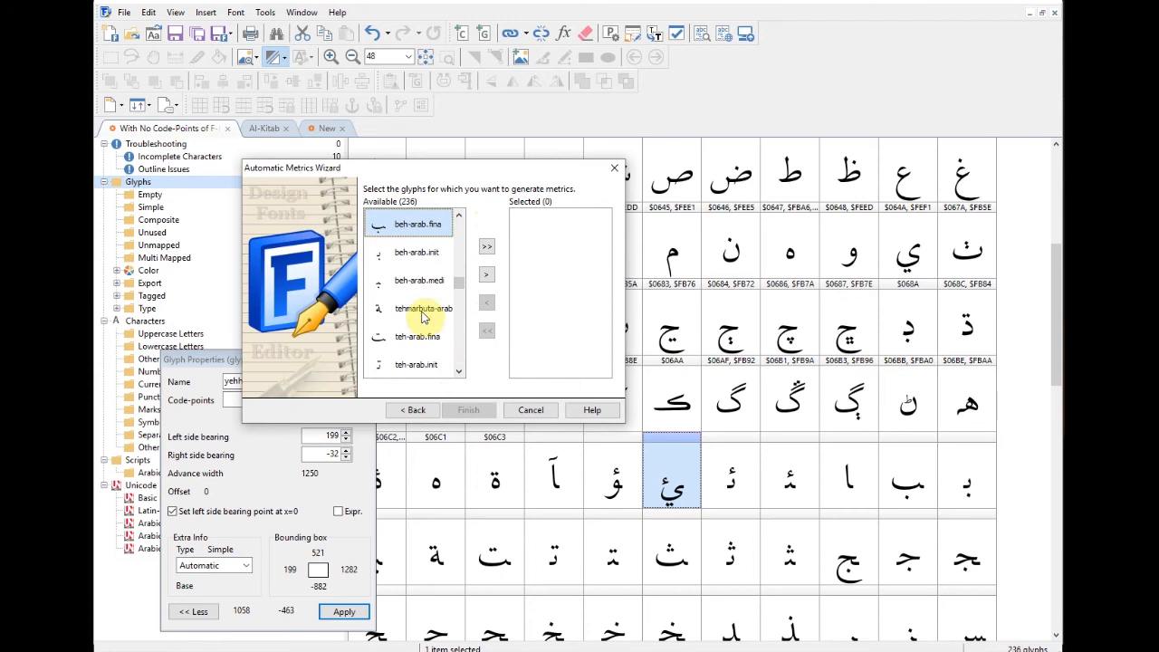
pyautogui.keyDown('ctrl'); pyautogui.click(423, 328); pyautogui.keyUp('ctrl')
pyautogui.keyDown('ctrl'); pyautogui.click(418, 356); pyautogui.keyUp('ctrl')
pyautogui.click(459, 373)
pyautogui.keyDown('ctrl'); pyautogui.click(421, 308); pyautogui.keyUp('ctrl')
pyautogui.click(458, 371)
pyautogui.keyDown('ctrl'); pyautogui.click(422, 308); pyautogui.keyUp('ctrl')
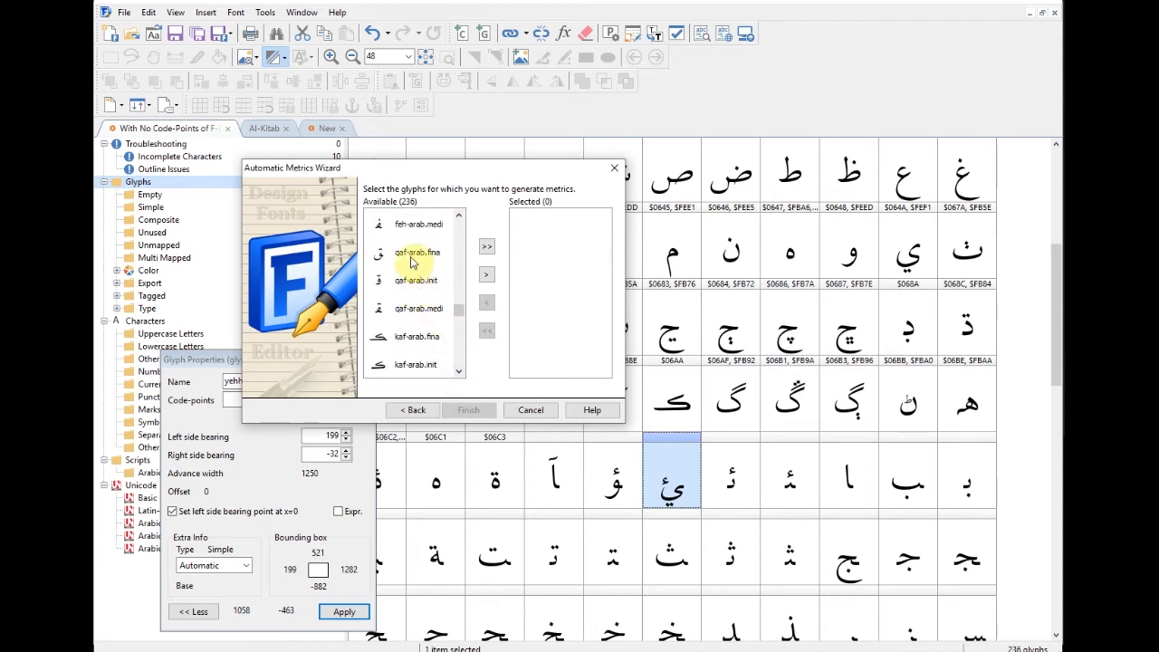
# Step: Also mark the kaf, beheh, tteheh, nyeh and remaining final-form glyphs further down the list
pyautogui.keyDown('ctrl'); pyautogui.click(419, 341); pyautogui.keyUp('ctrl')
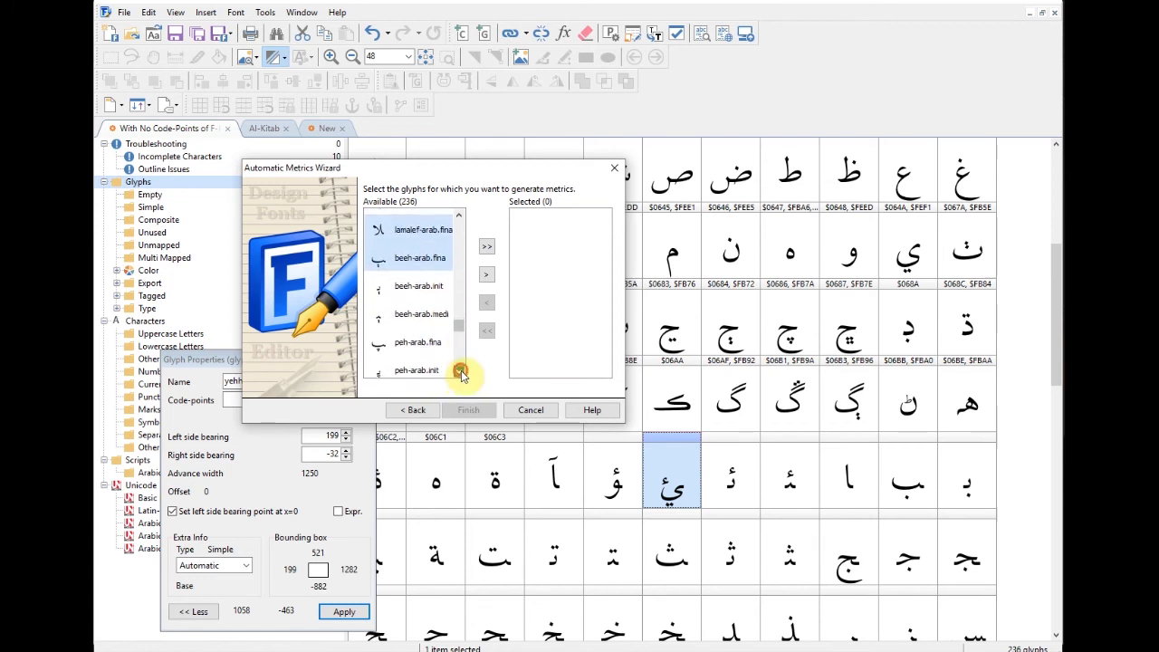
pyautogui.keyDown('ctrl'); pyautogui.click(417, 308); pyautogui.keyUp('ctrl')
pyautogui.click(460, 371)
pyautogui.keyDown('ctrl'); pyautogui.click(426, 311); pyautogui.keyUp('ctrl')
pyautogui.click(460, 373)
pyautogui.click(461, 372)
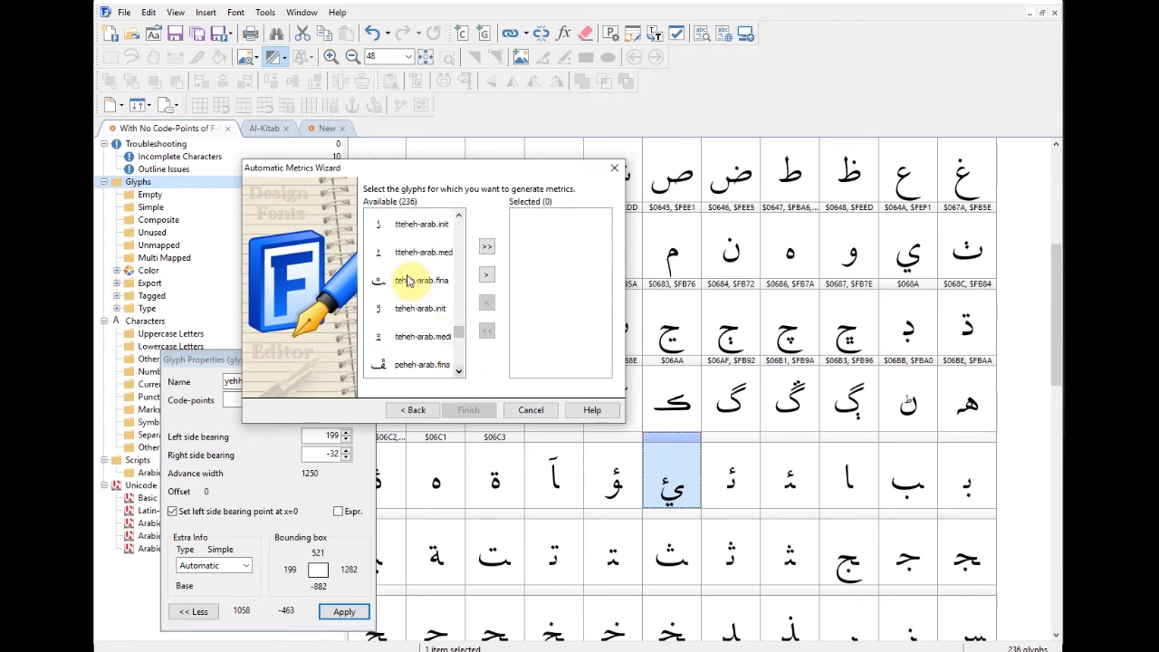
pyautogui.click(460, 372)
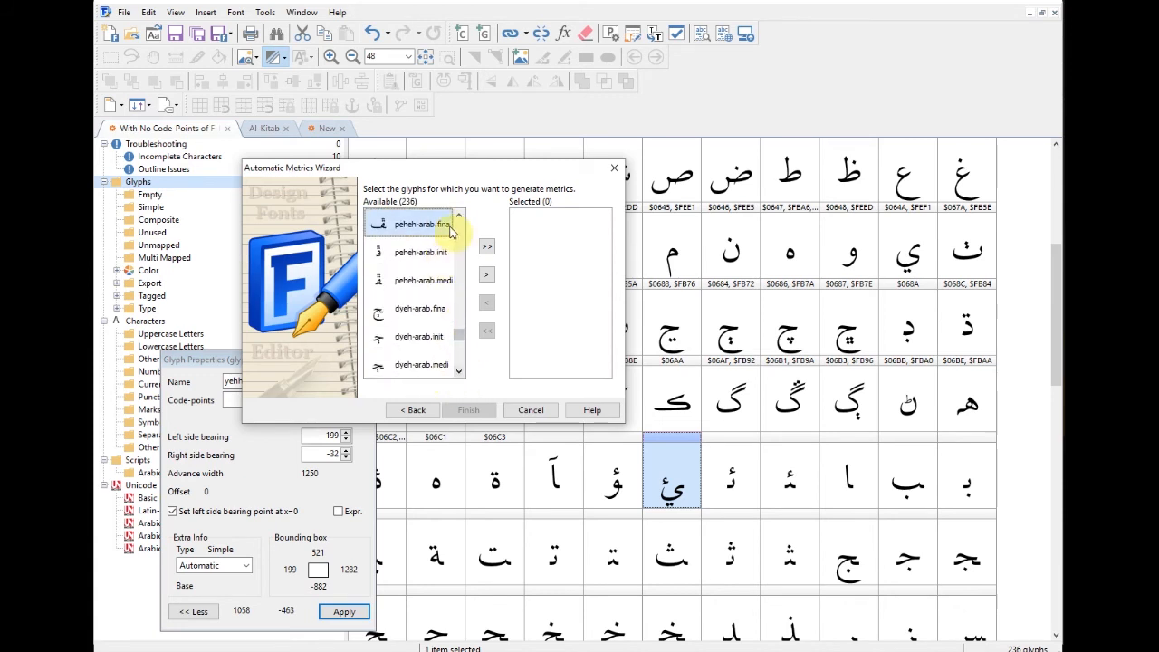
pyautogui.click(460, 371)
pyautogui.keyDown('ctrl'); pyautogui.click(419, 311); pyautogui.keyUp('ctrl')
pyautogui.click(459, 372)
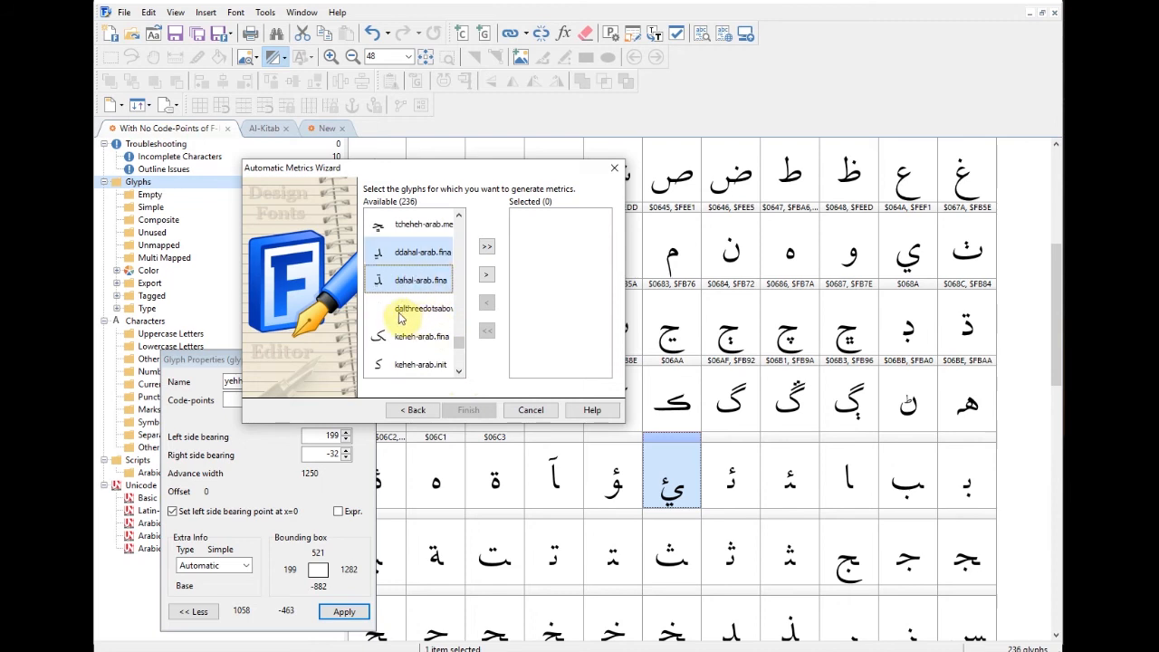
pyautogui.click(457, 374)
pyautogui.click(458, 374)
pyautogui.click(458, 374)
pyautogui.click(458, 374)
pyautogui.click(458, 374)
pyautogui.click(457, 374)
pyautogui.click(457, 374)
pyautogui.click(457, 374)
pyautogui.click(458, 374)
pyautogui.click(458, 374)
pyautogui.click(457, 374)
pyautogui.click(458, 374)
pyautogui.click(457, 374)
pyautogui.click(458, 374)
pyautogui.click(457, 374)
pyautogui.click(457, 374)
pyautogui.click(458, 374)
pyautogui.click(457, 374)
pyautogui.click(457, 374)
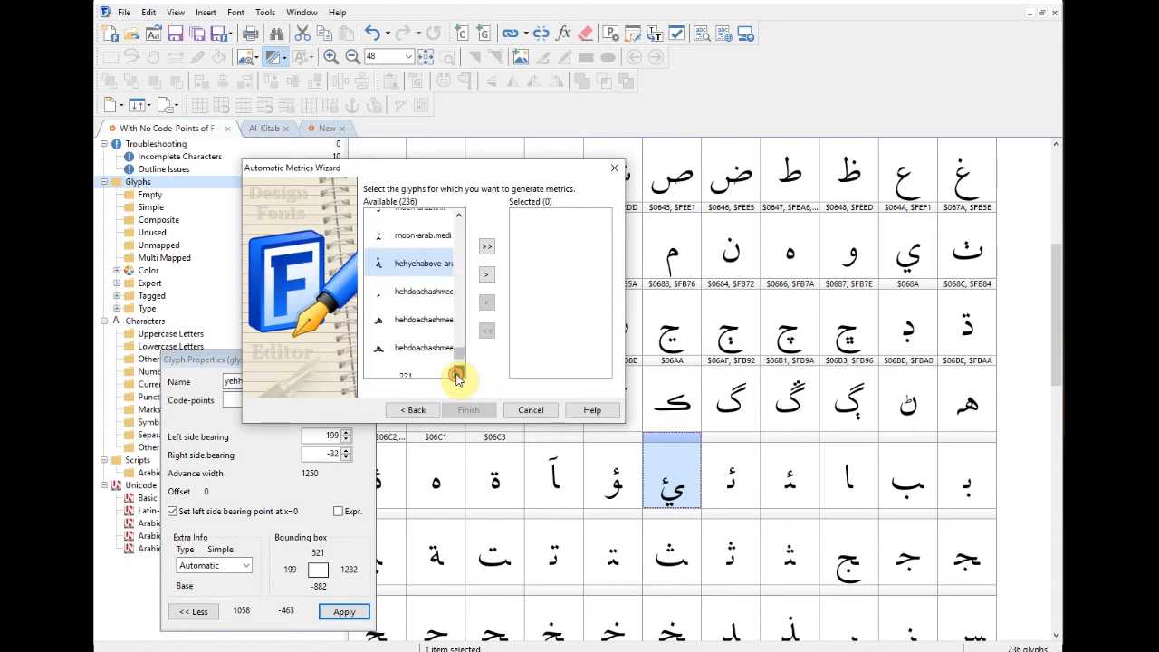
pyautogui.click(457, 374)
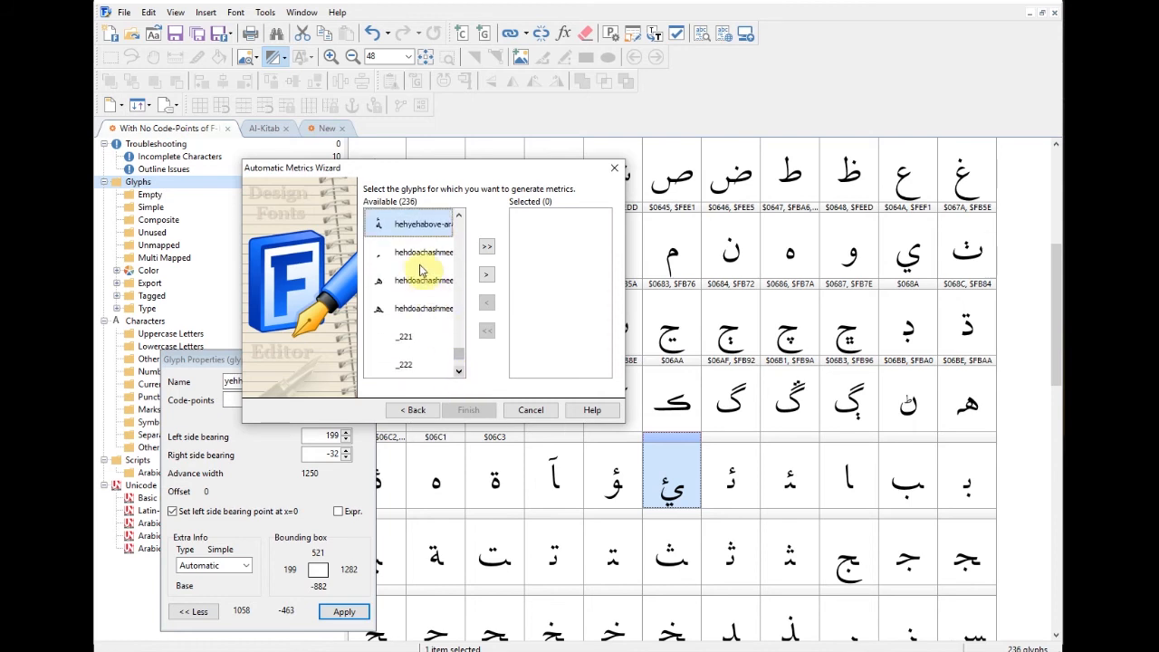
pyautogui.click(459, 373)
pyautogui.click(459, 373)
pyautogui.click(459, 373)
pyautogui.click(459, 373)
pyautogui.click(460, 372)
pyautogui.click(460, 372)
pyautogui.click(460, 373)
pyautogui.click(460, 372)
pyautogui.click(460, 372)
pyautogui.click(460, 372)
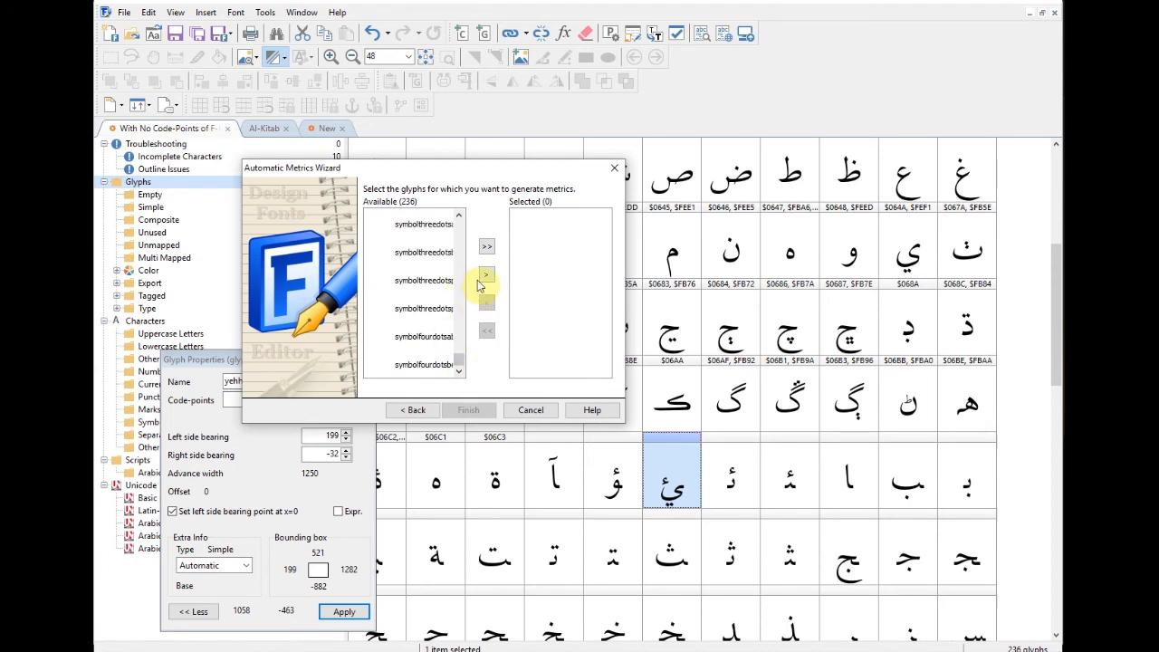
# Step: Move the 53 marked glyphs to Selected and apply the 80/-80 fixed bearings
pyautogui.click(486, 274)
pyautogui.moveTo(603, 227); pyautogui.dragTo(614, 371)
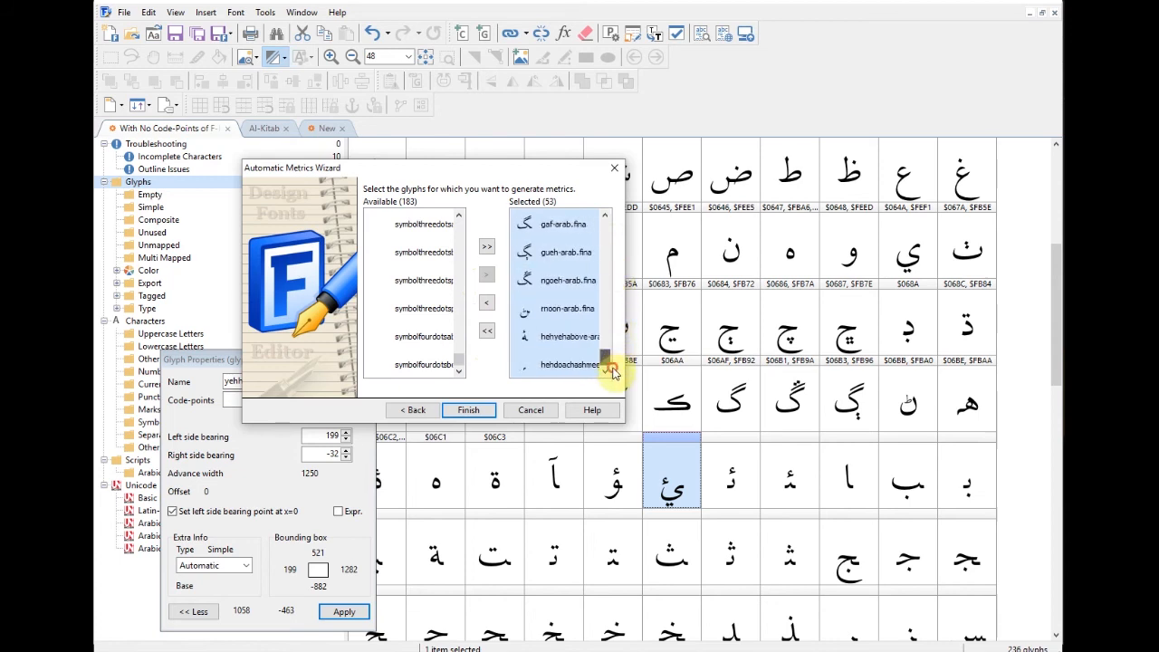
pyautogui.click(475, 411)
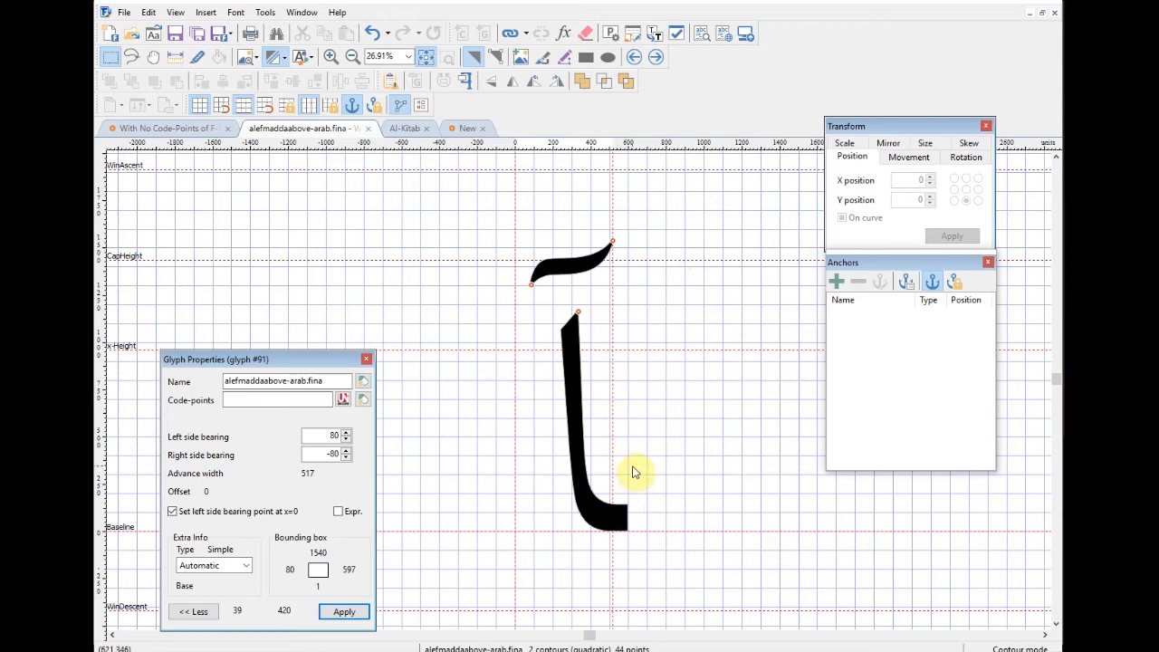
# Step: Open khah-arab.fina, pull its right side bearing from -86 to -206, then close the editor
pyautogui.click(500, 650)
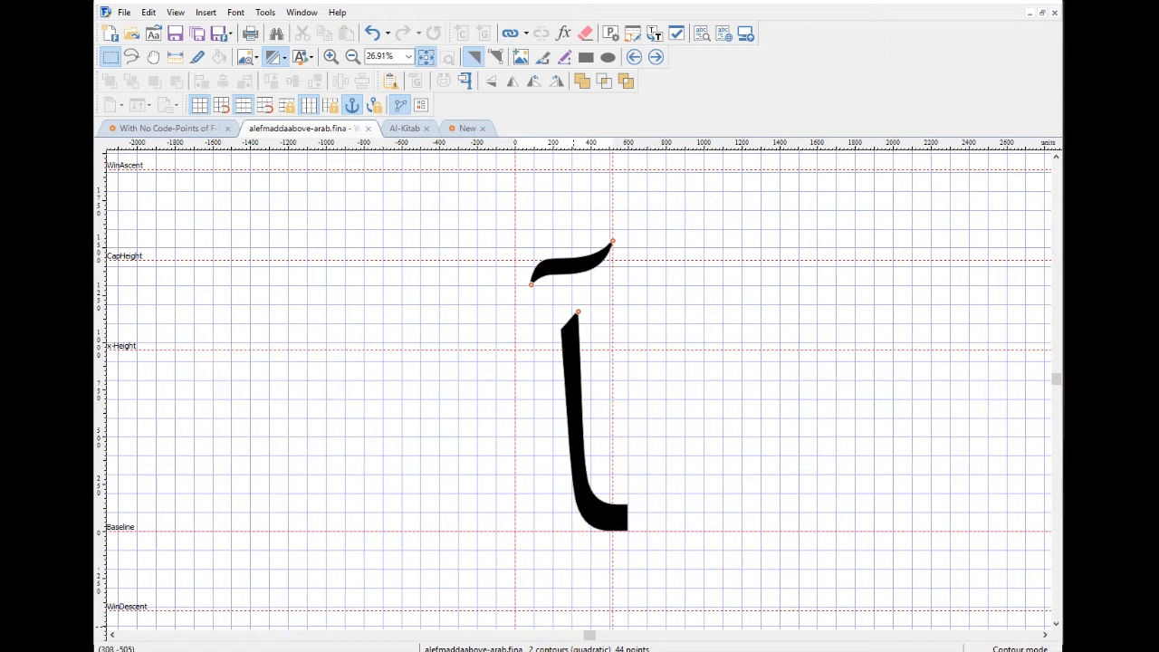
pyautogui.click(691, 604)
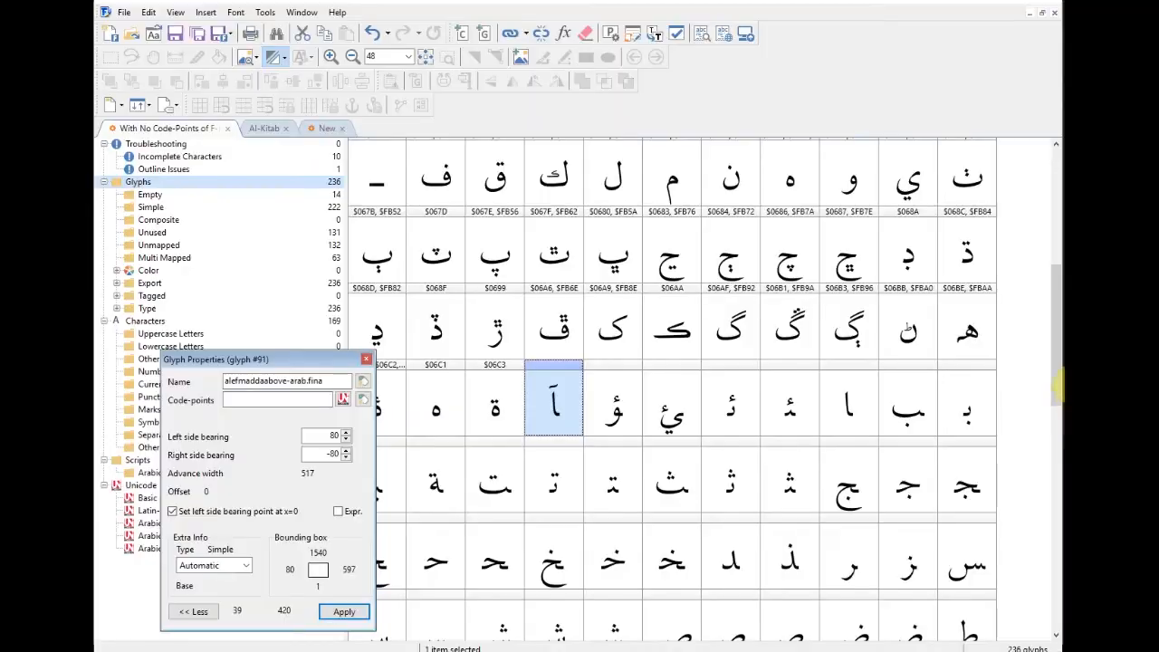
pyautogui.moveTo(1056, 380); pyautogui.dragTo(1052, 401)
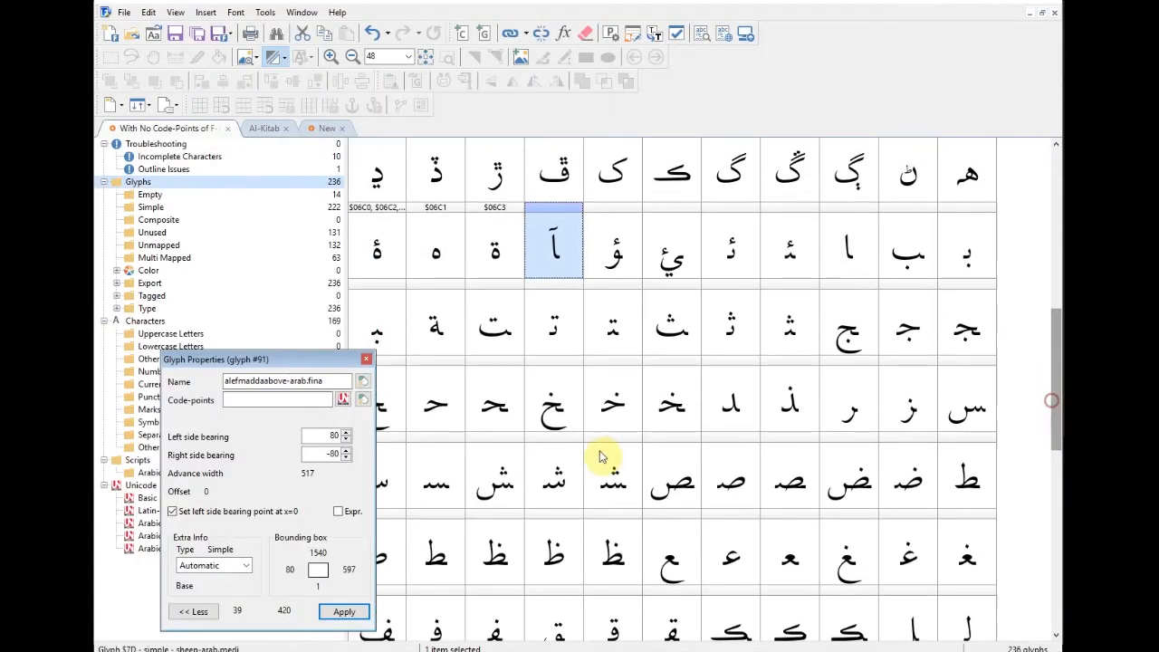
pyautogui.doubleClick(562, 408)
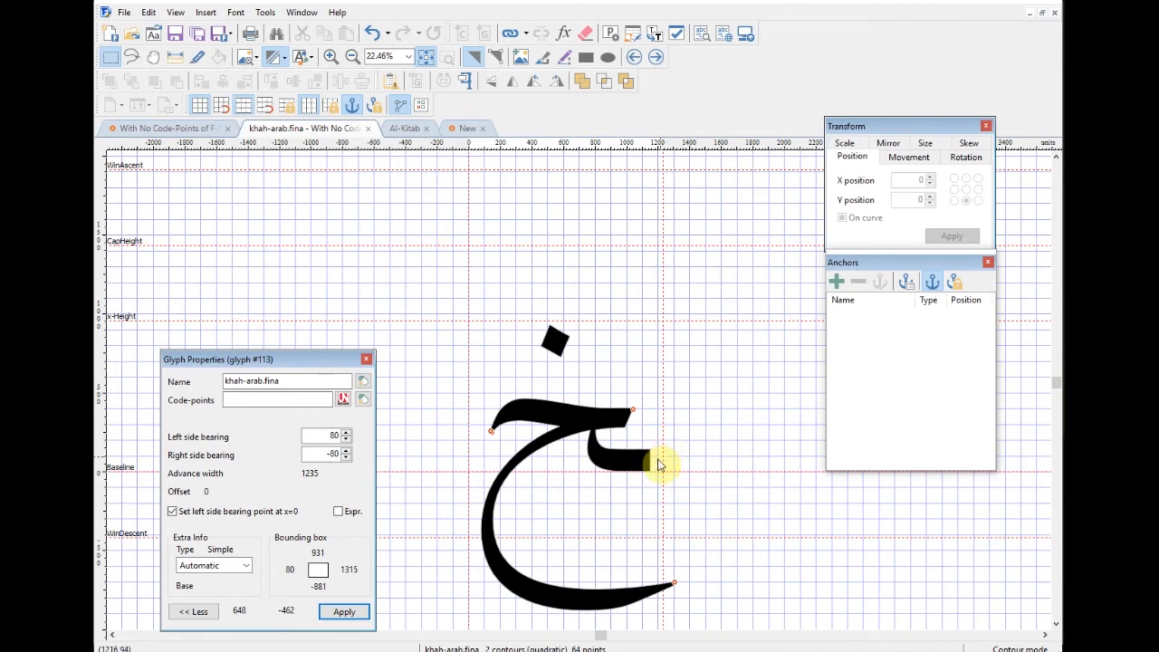
pyautogui.moveTo(665, 418); pyautogui.dragTo(665, 474)
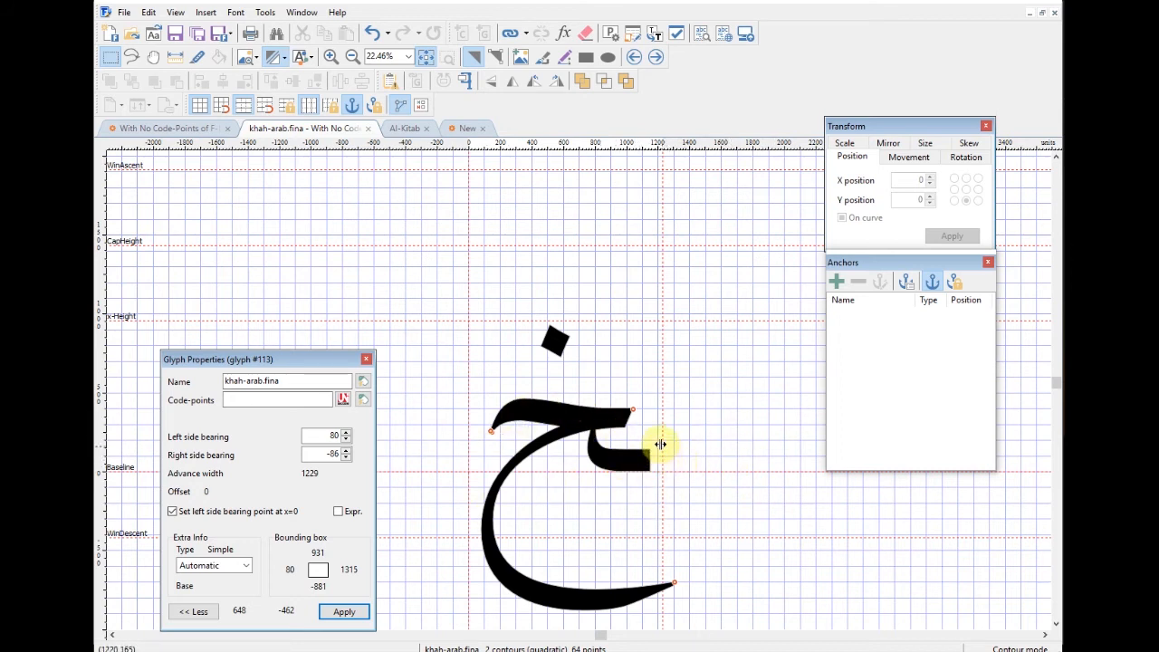
pyautogui.moveTo(661, 439); pyautogui.dragTo(642, 469)
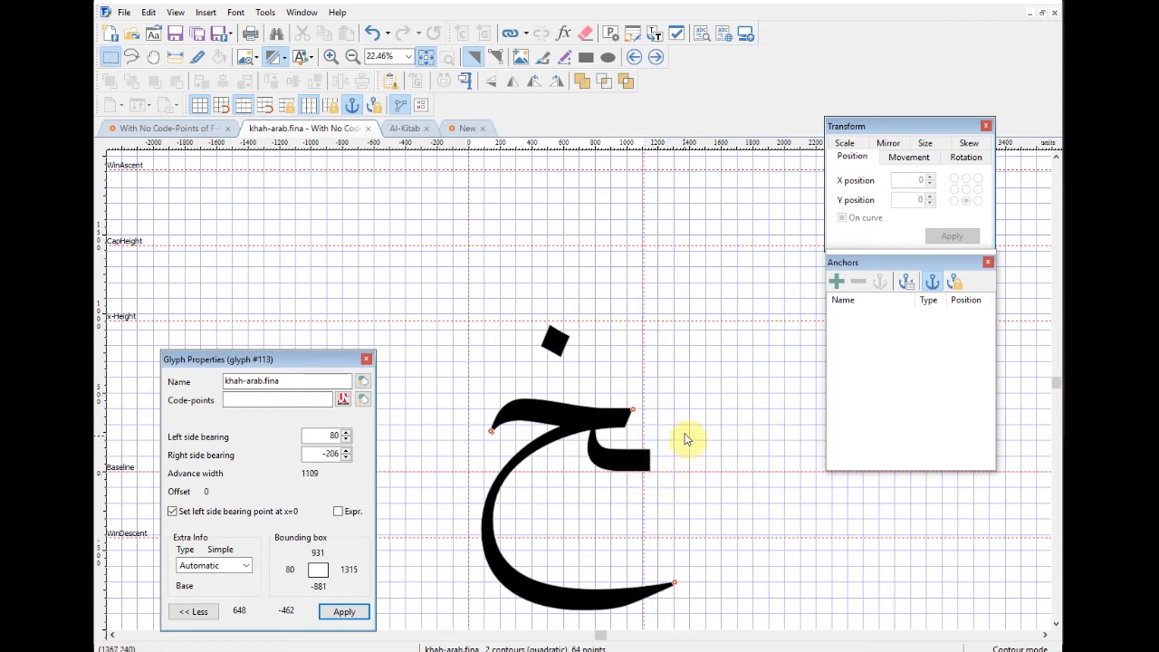
pyautogui.click(369, 130)
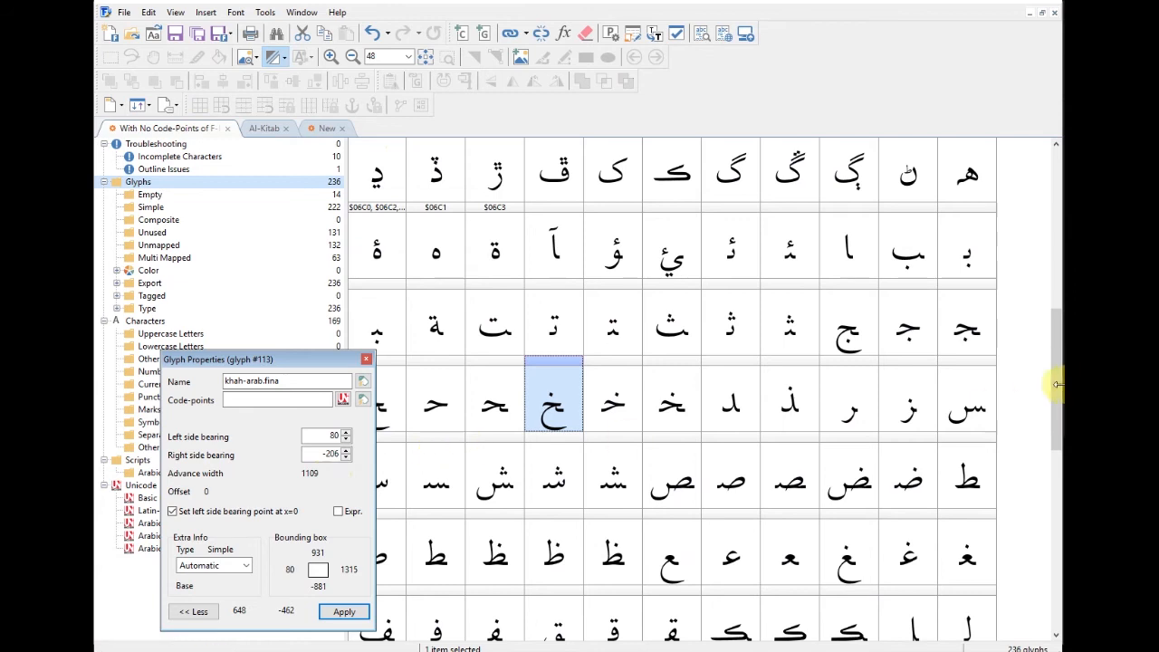
# Step: Launch AutoMetrics from Tools, keeping Fixed Bearings at 80 before and -80 after
pyautogui.scroll(1, 1060, 384)
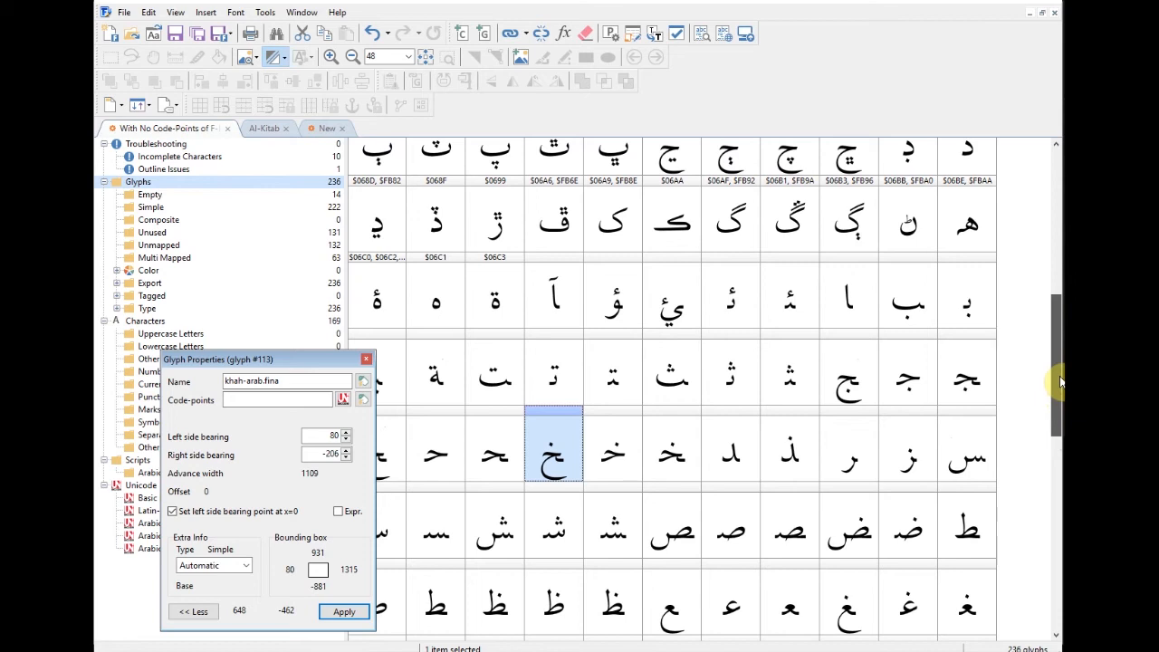
pyautogui.scroll(-1, 1060, 384)
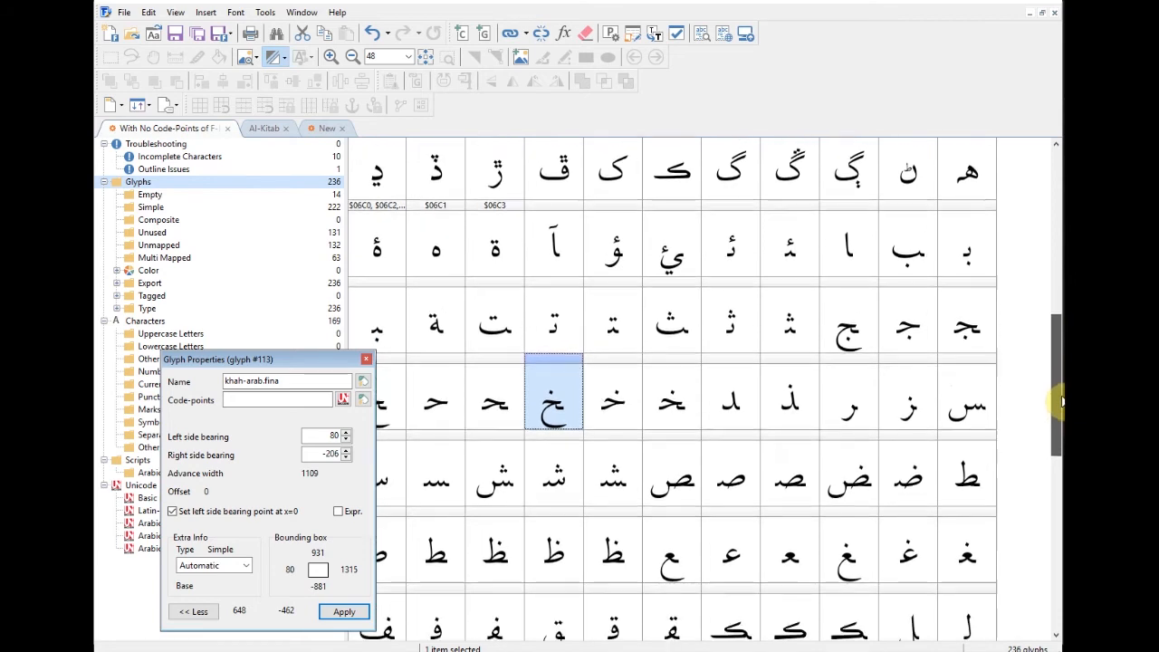
pyautogui.scroll(1, 1055, 399)
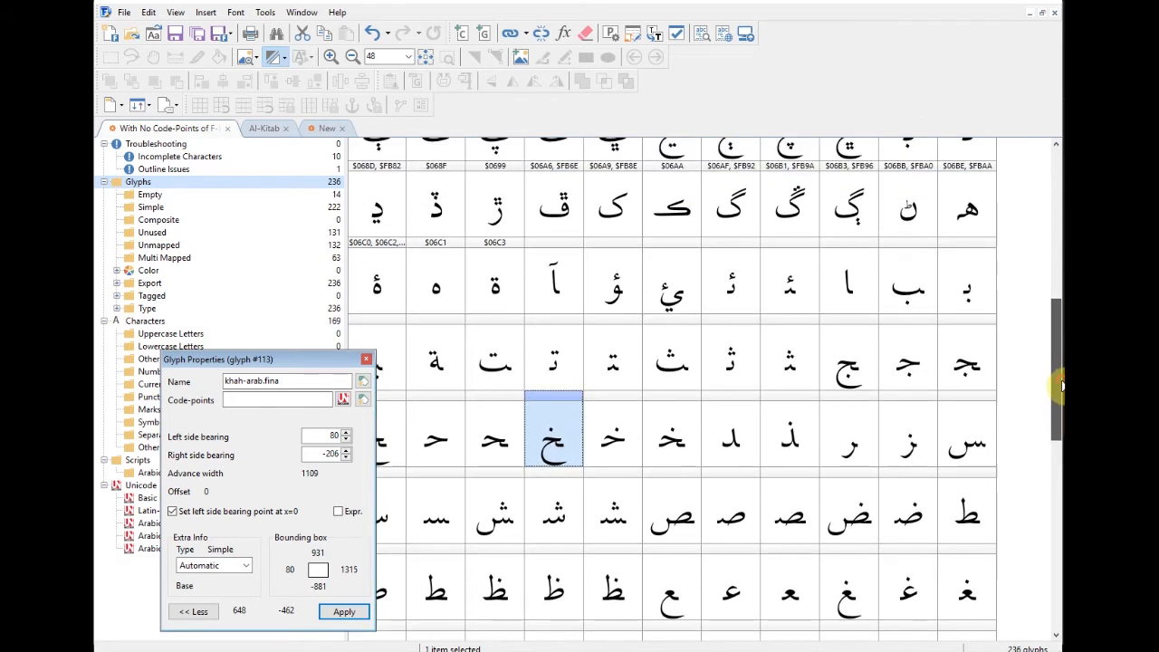
pyautogui.click(265, 12)
pyautogui.click(276, 44)
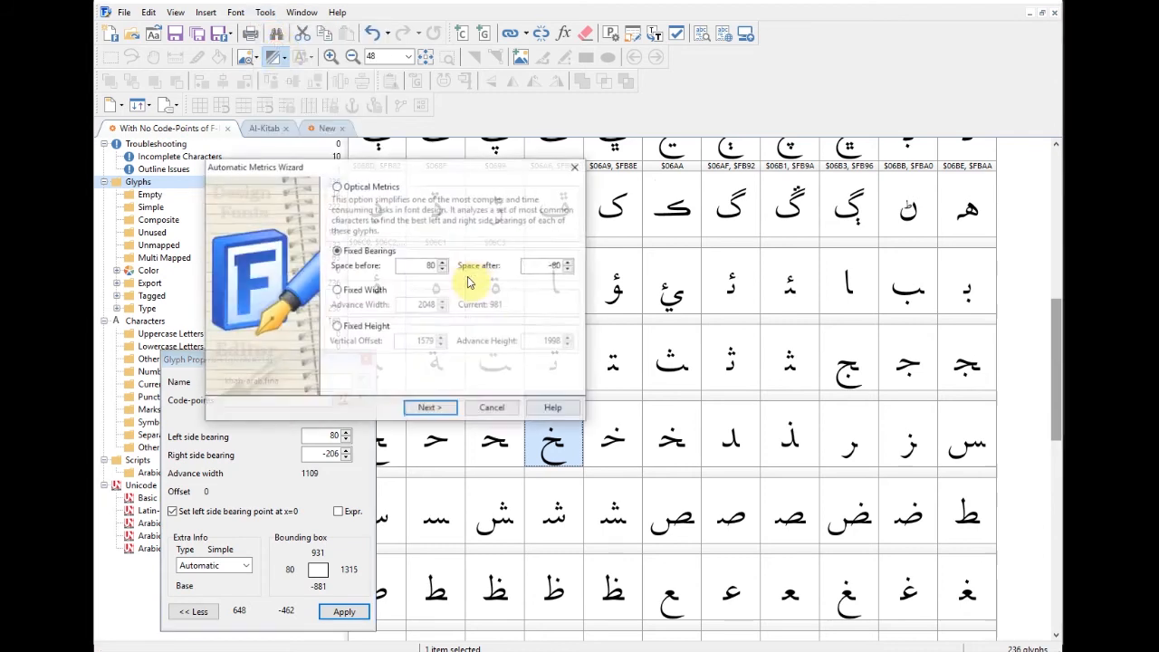
# Step: Advance to glyph selection and mark alef-arab.fina, beh-arab.fina and jeem-arab.fina
pyautogui.click(430, 408)
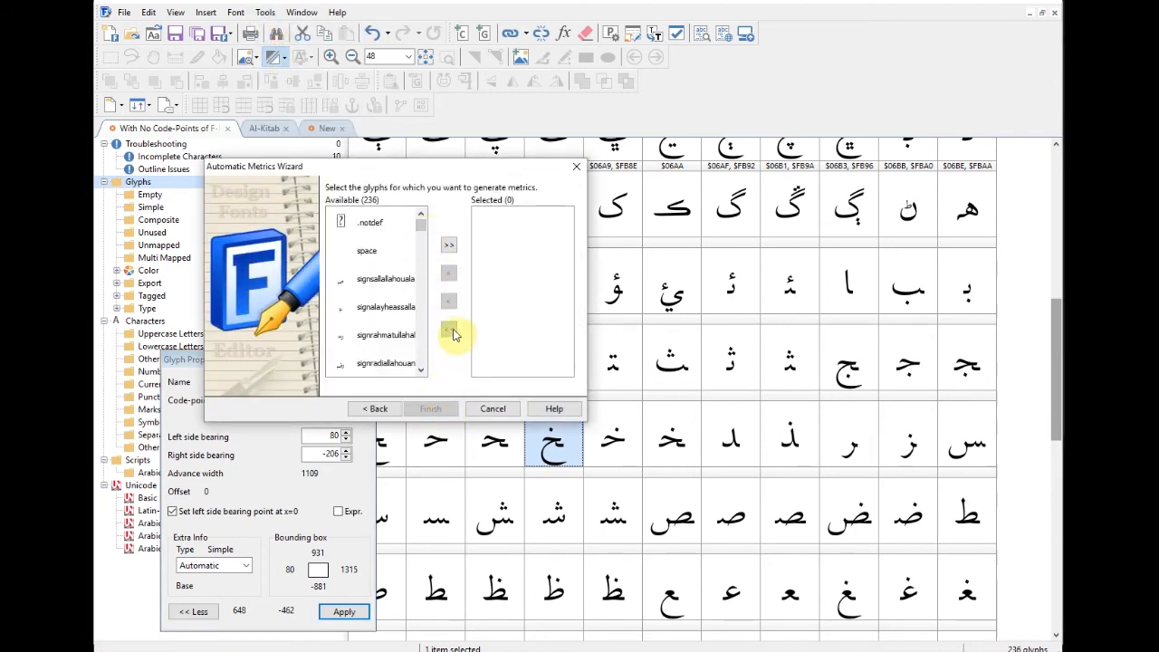
pyautogui.moveTo(421, 232); pyautogui.dragTo(430, 277)
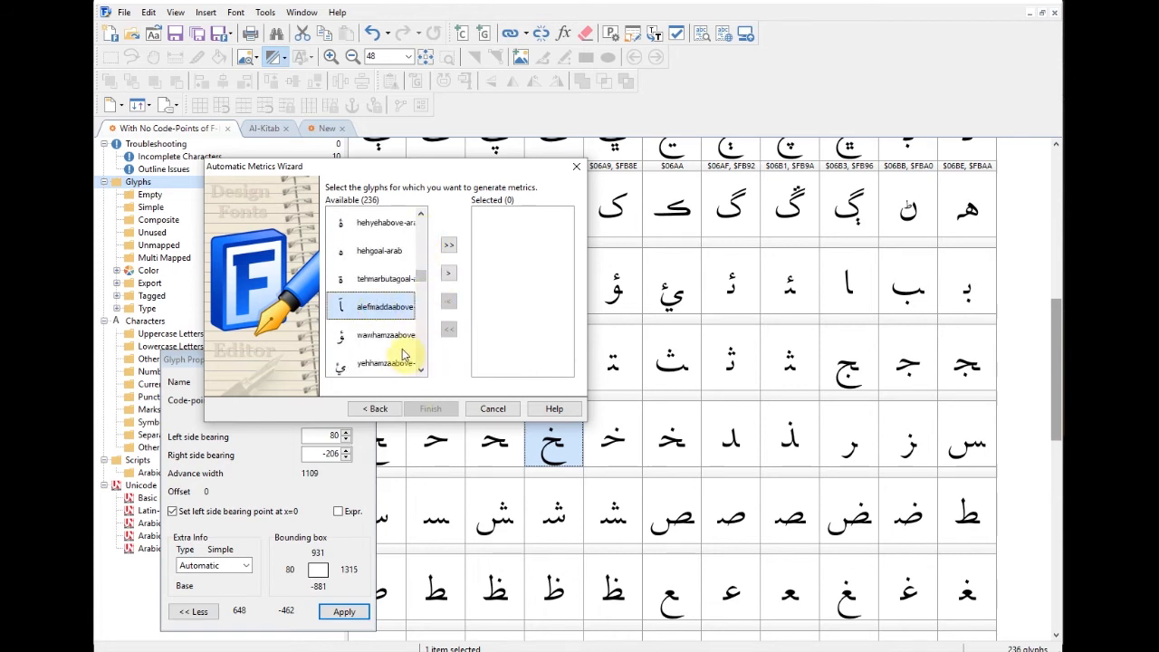
pyautogui.click(420, 372)
pyautogui.keyDown('ctrl'); pyautogui.click(391, 310); pyautogui.keyUp('ctrl')
pyautogui.keyDown('ctrl'); pyautogui.click(389, 337); pyautogui.keyUp('ctrl')
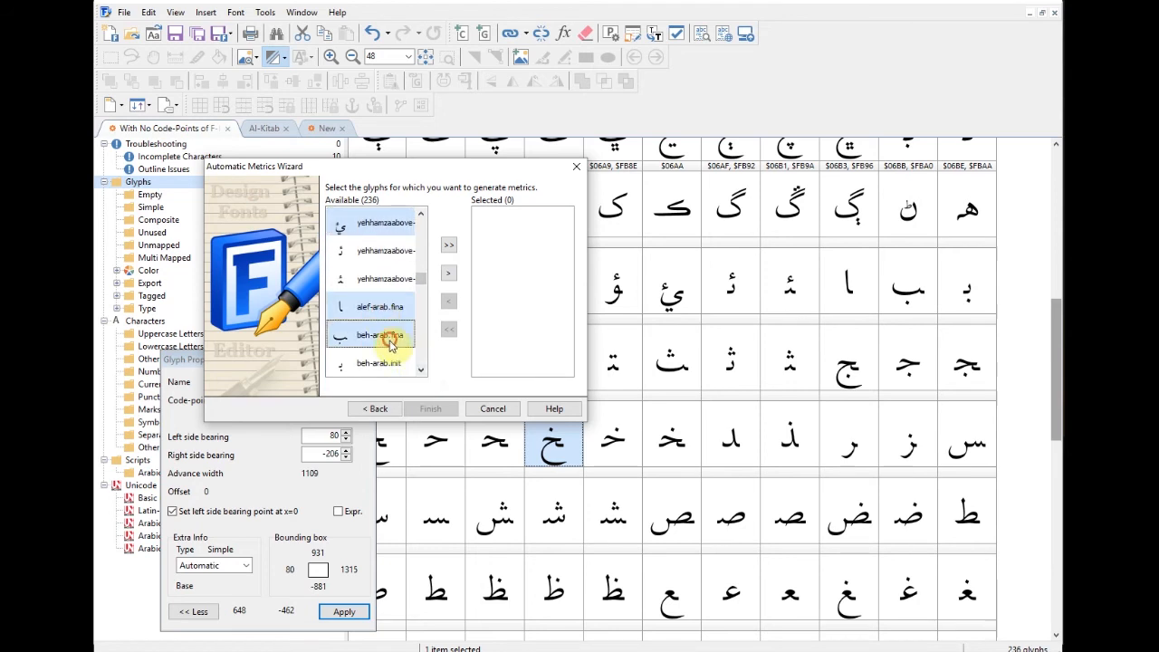
pyautogui.click(422, 372)
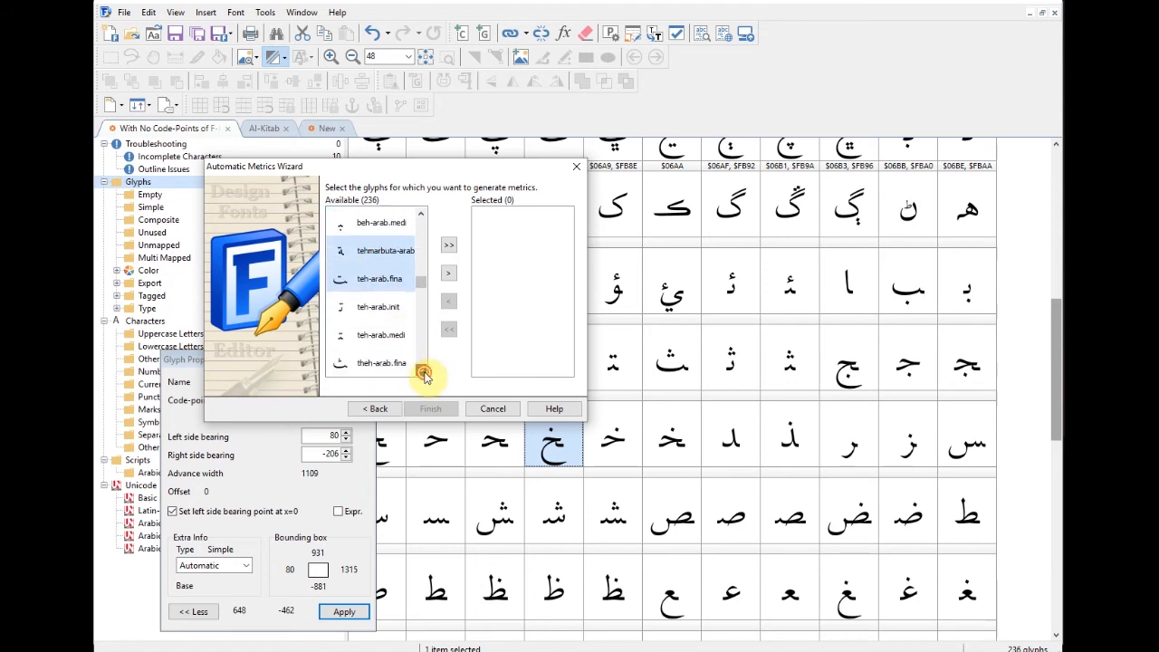
pyautogui.click(423, 371)
pyautogui.click(422, 372)
pyautogui.click(422, 371)
pyautogui.click(422, 372)
pyautogui.click(422, 371)
pyautogui.click(422, 371)
pyautogui.click(374, 280)
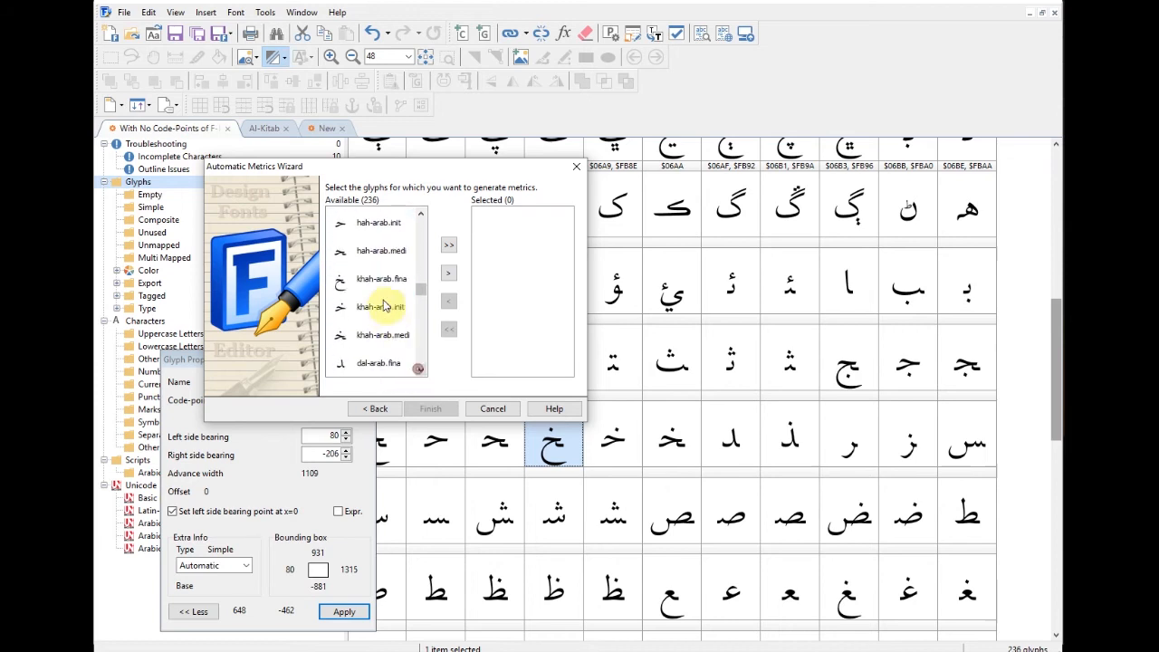
# Step: Also mark tah, zah, ain, ghain and feh final forms while scrolling down the list
pyautogui.click(422, 216)
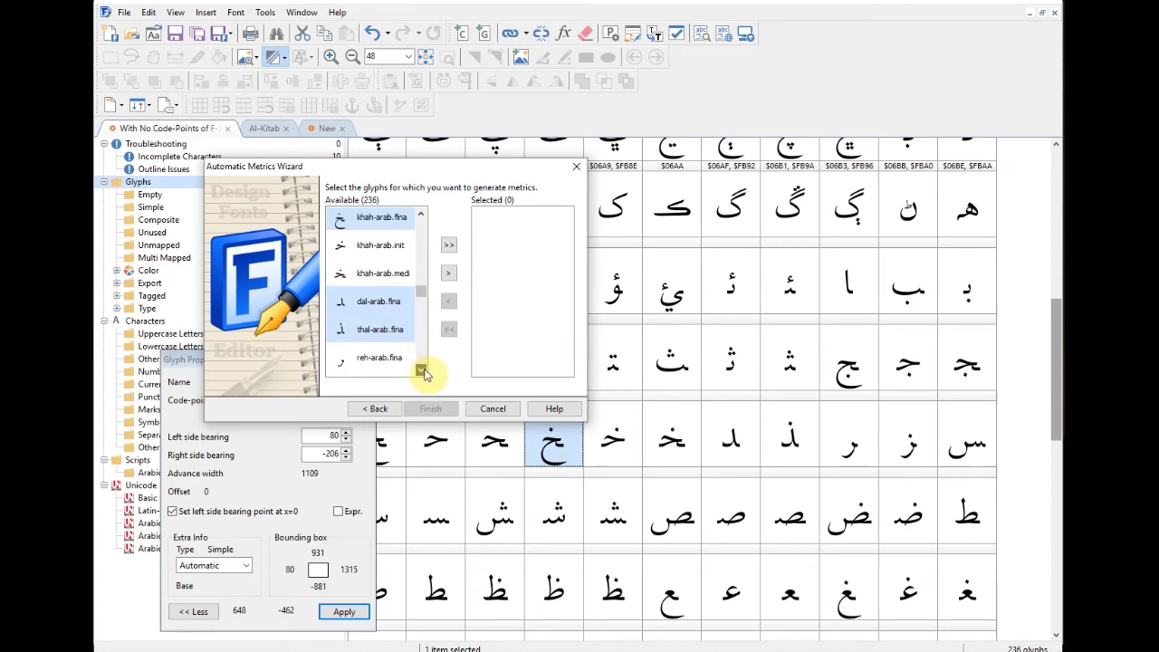
pyautogui.click(420, 369)
pyautogui.click(421, 369)
pyautogui.click(420, 368)
pyautogui.click(421, 368)
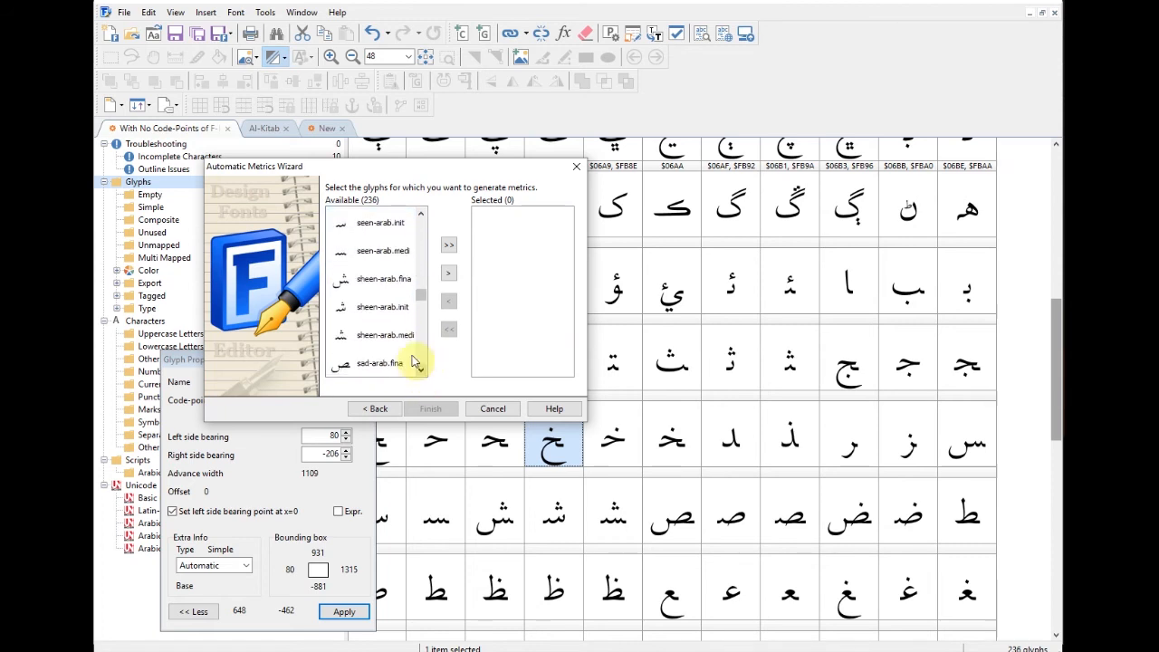
pyautogui.click(421, 371)
pyautogui.click(420, 371)
pyautogui.click(420, 372)
pyautogui.click(421, 371)
pyautogui.click(421, 372)
pyautogui.click(420, 372)
pyautogui.click(420, 372)
pyautogui.click(421, 372)
pyautogui.click(372, 254)
pyautogui.click(380, 336)
pyautogui.click(421, 371)
pyautogui.click(420, 372)
pyautogui.click(421, 372)
pyautogui.click(420, 372)
pyautogui.click(379, 313)
pyautogui.click(421, 371)
pyautogui.click(421, 371)
pyautogui.click(388, 334)
pyautogui.click(421, 371)
pyautogui.click(420, 371)
pyautogui.click(420, 372)
pyautogui.click(420, 372)
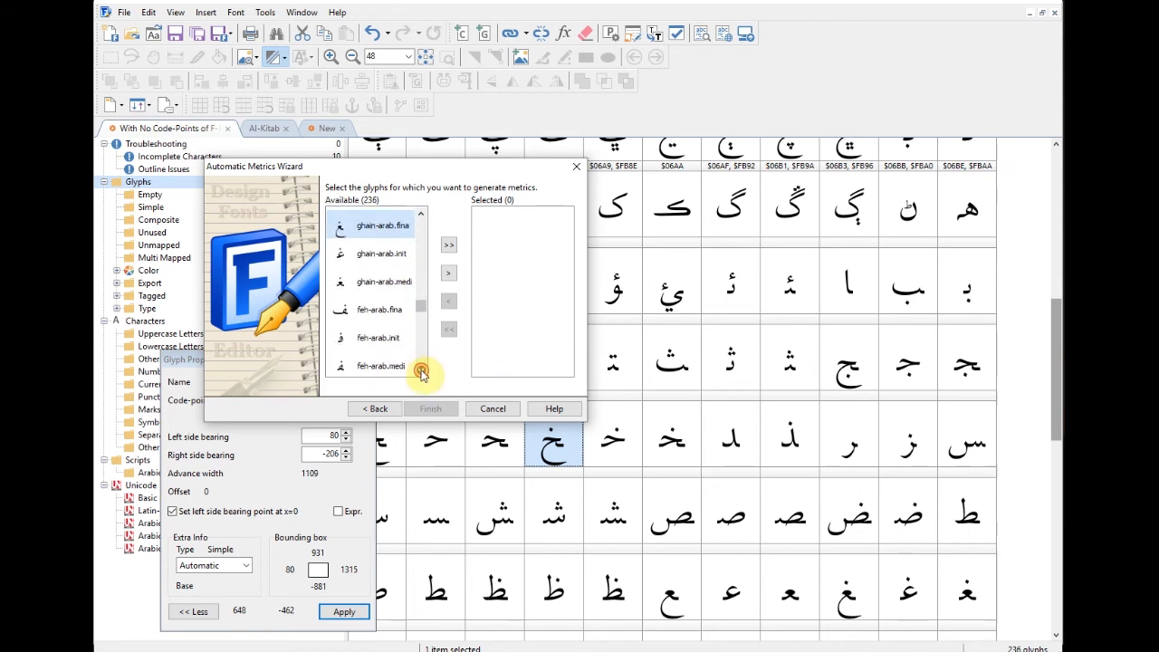
pyautogui.click(380, 309)
pyautogui.scroll(-1, 376, 299)
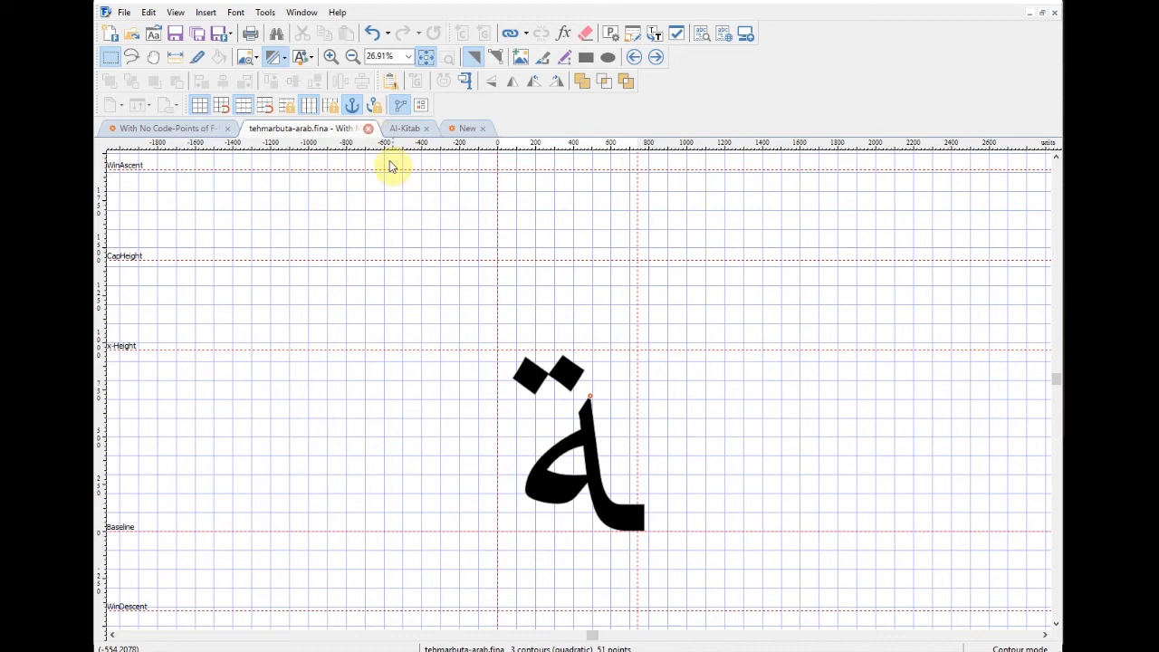
# Step: Check tehmarbuta's Glyph Properties for the new bearings, then close its editor
pyautogui.rightClick(415, 205)
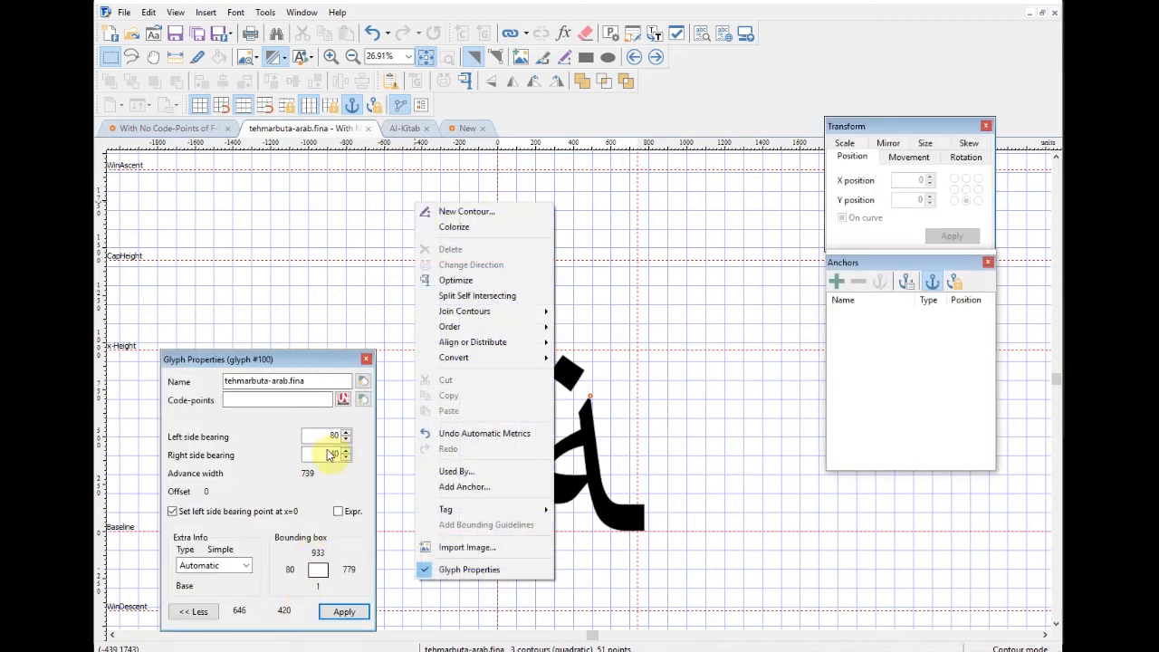
pyautogui.moveTo(313, 358); pyautogui.dragTo(315, 273)
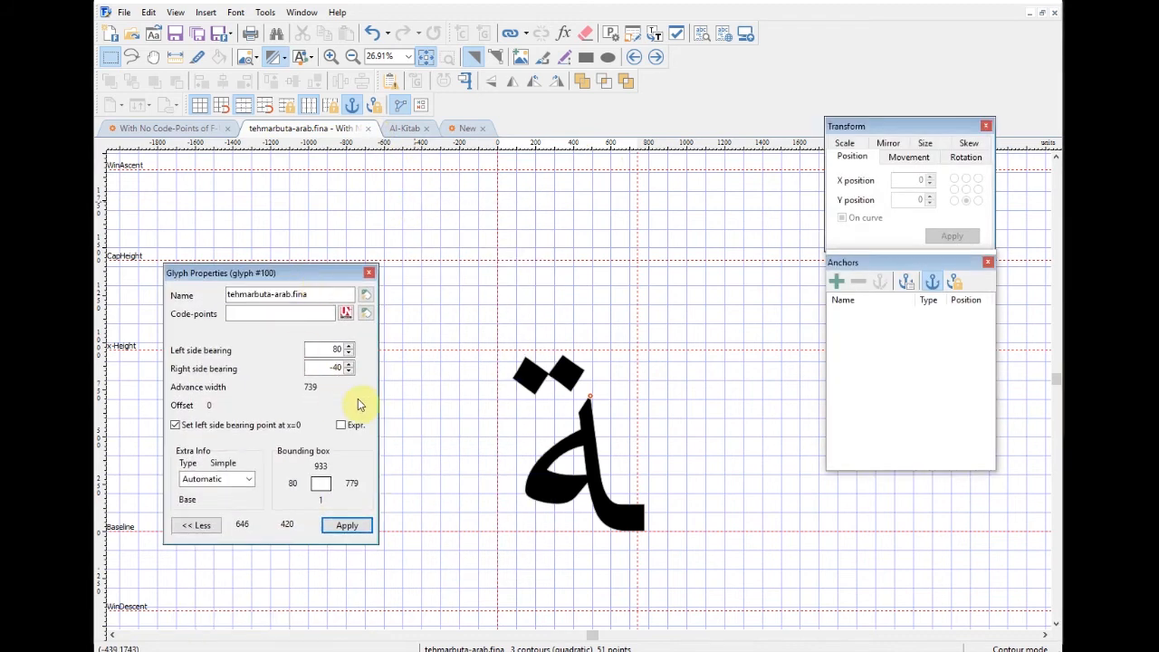
pyautogui.click(368, 272)
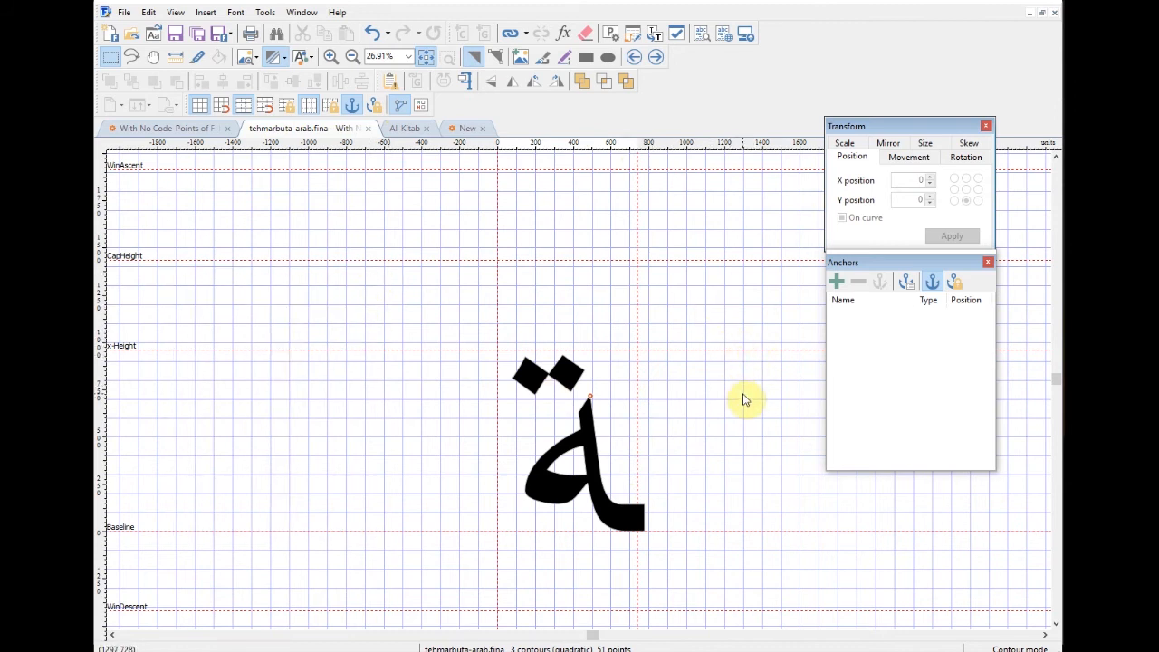
pyautogui.scroll(-5, 748, 393)
pyautogui.scroll(6, 751, 389)
pyautogui.click(366, 129)
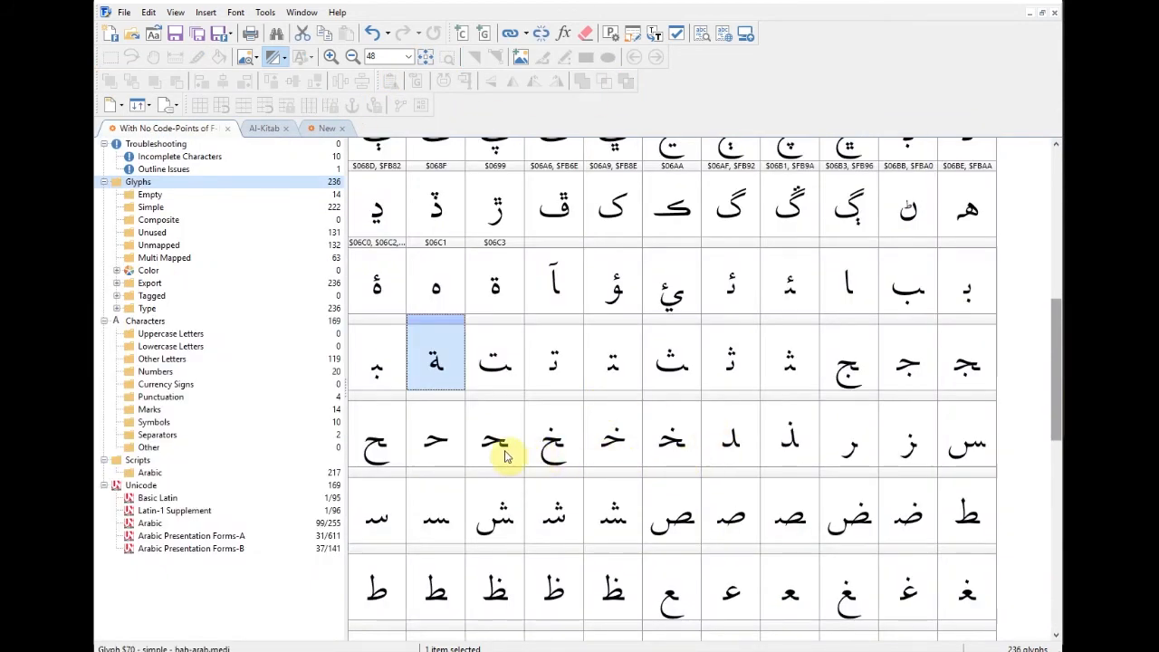
# Step: Open teh-arab.fina and confirm its properties show 80 left, -40 right, advance width 1563
pyautogui.click(503, 370)
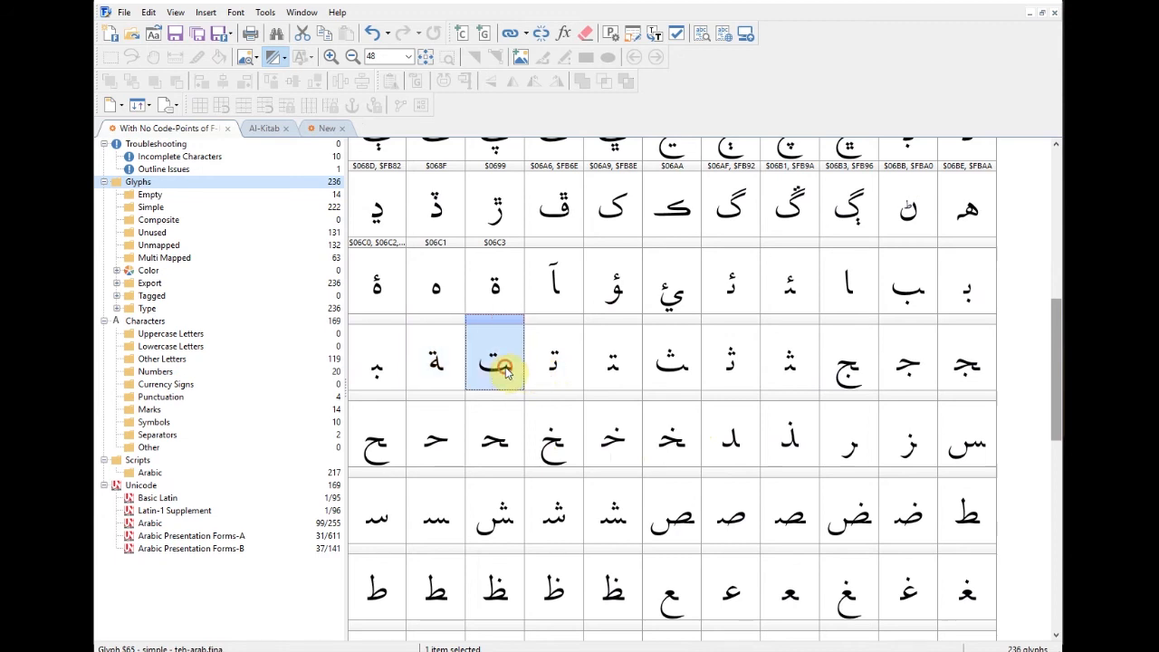
pyautogui.doubleClick(504, 369)
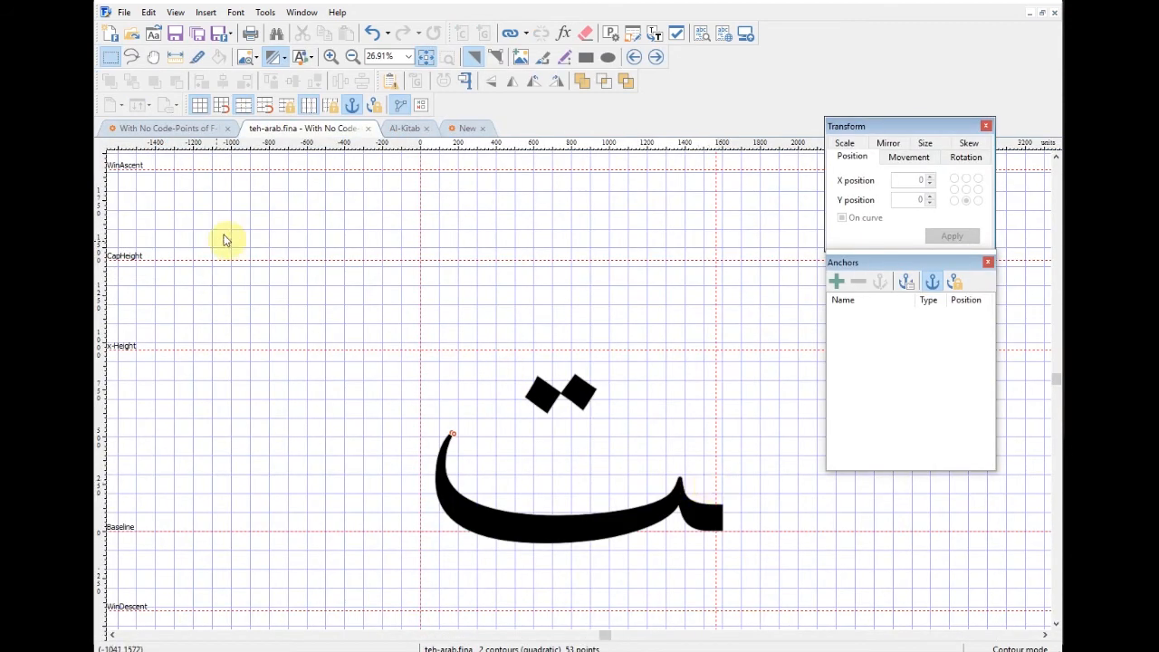
pyautogui.rightClick(419, 225)
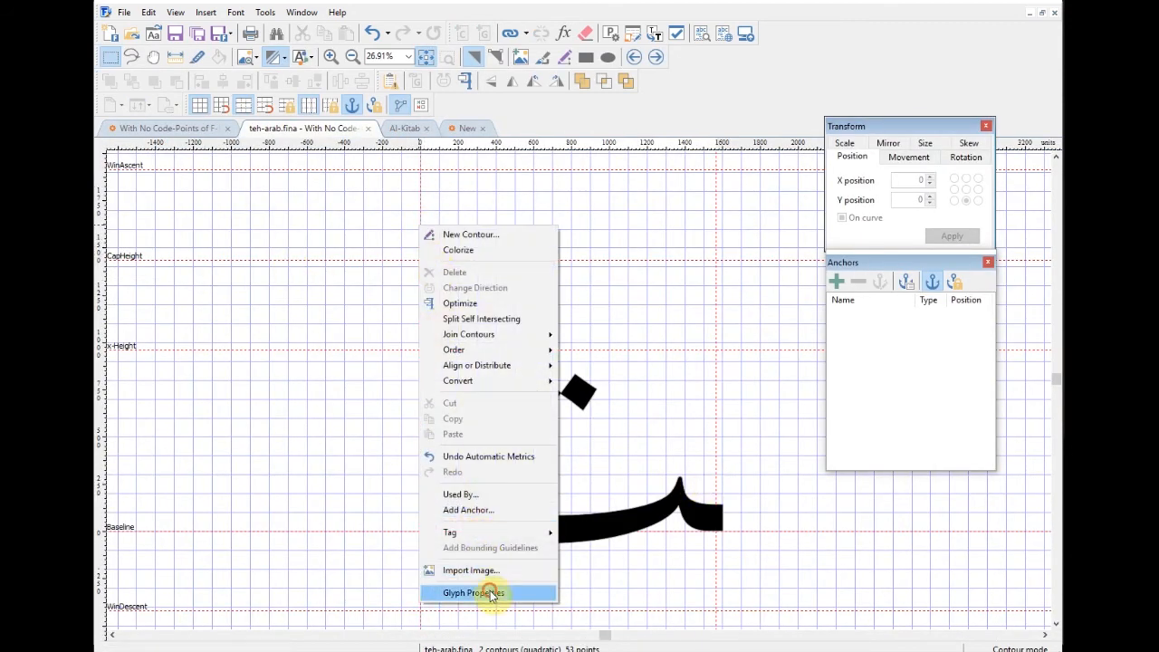
pyautogui.click(492, 594)
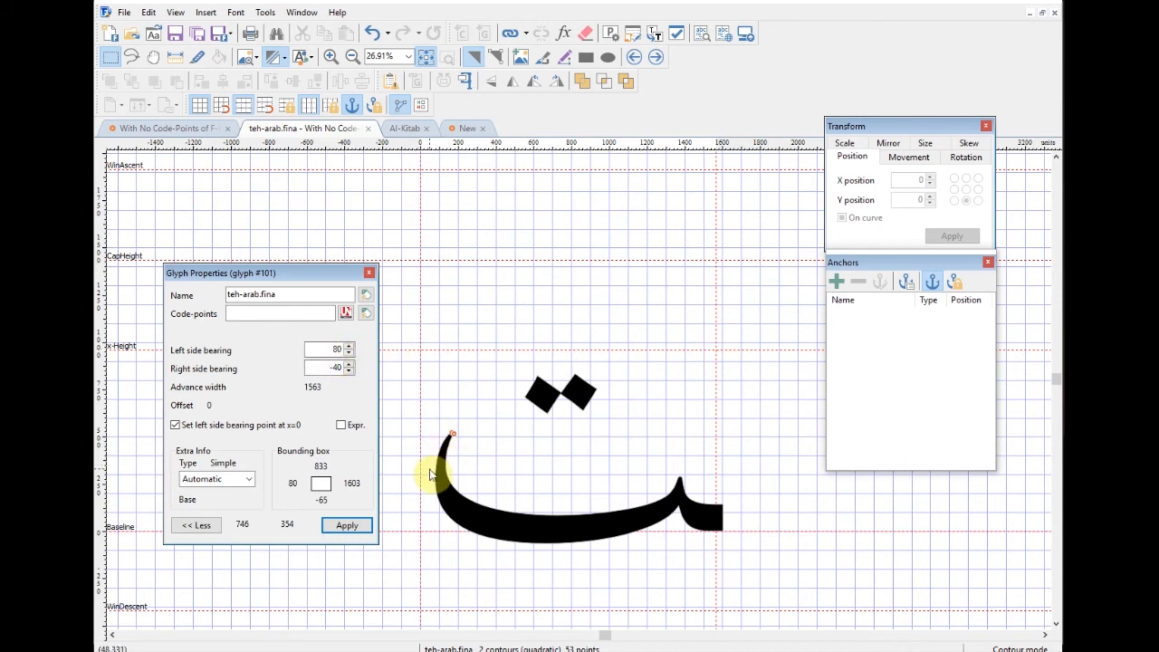
pyautogui.click(369, 274)
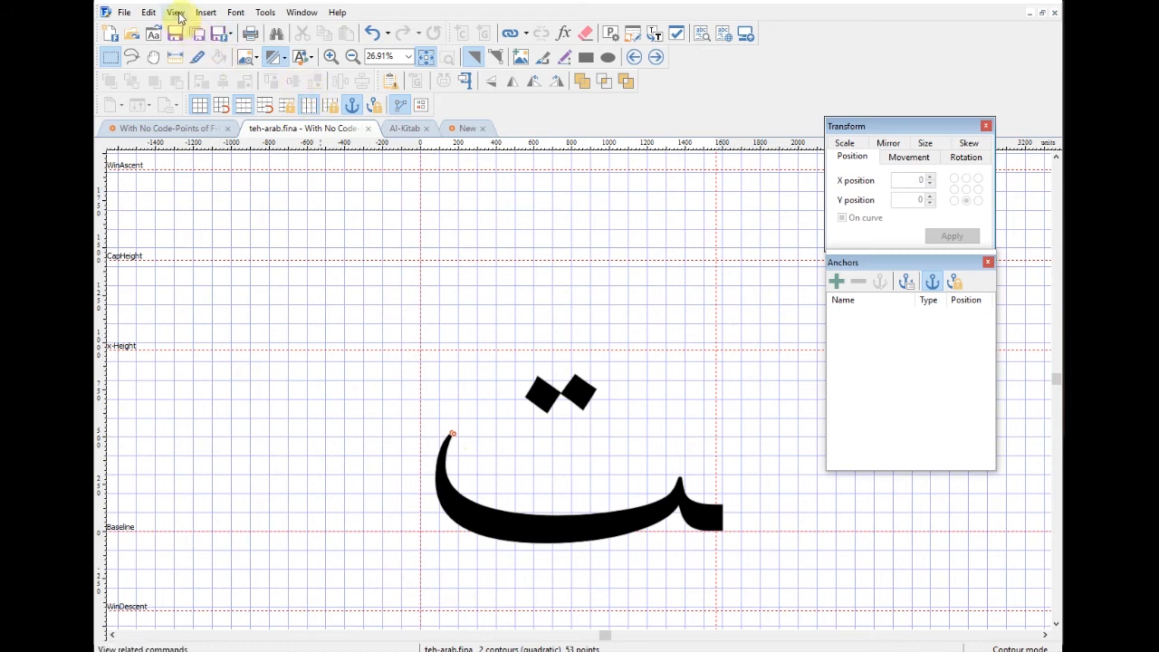
# Step: In AutoMetrics, set Fixed Bearings to -40 before and 80 after, then continue to glyph selection
pyautogui.click(264, 12)
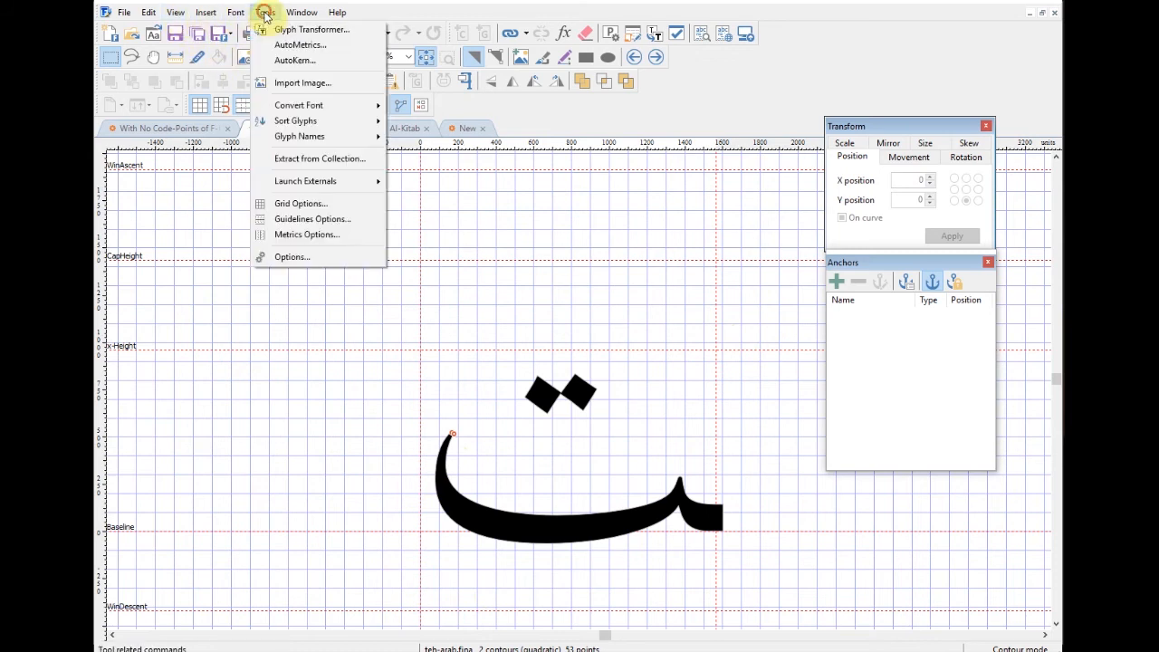
pyautogui.click(302, 47)
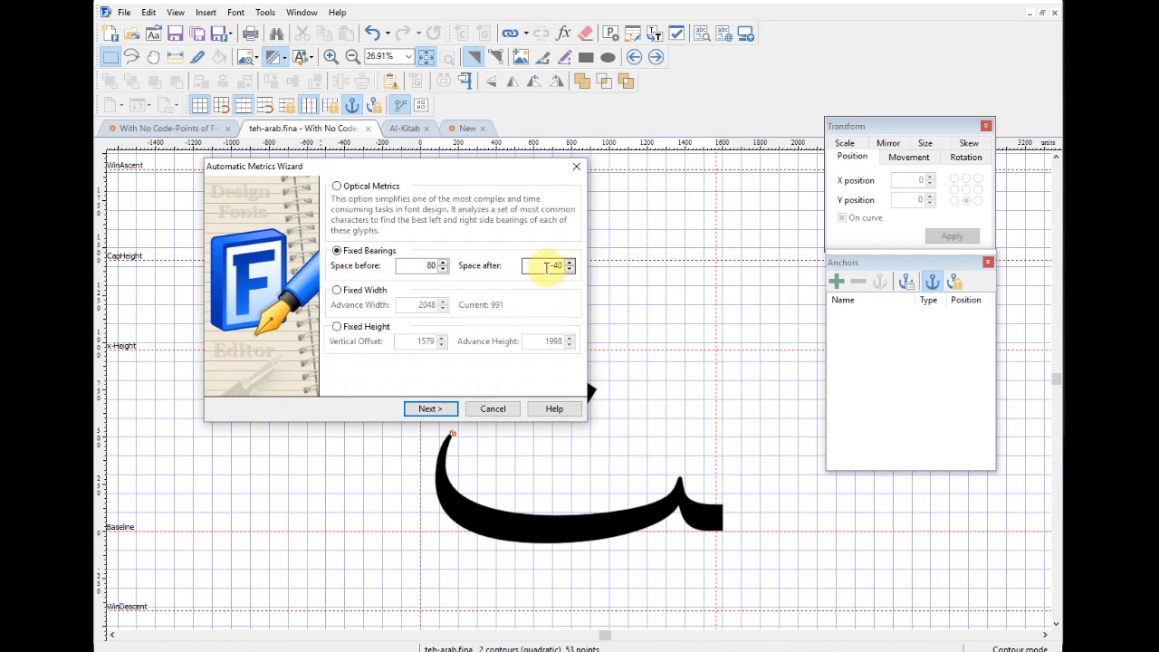
pyautogui.doubleClick(546, 266)
pyautogui.write('80')
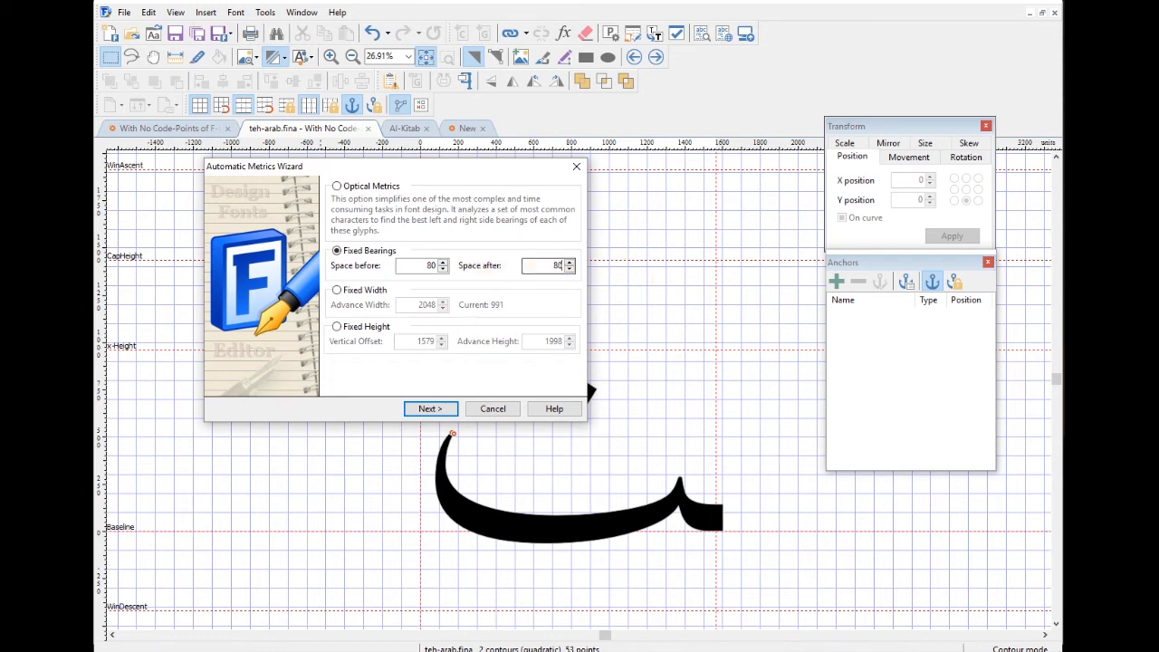
pyautogui.doubleClick(431, 265)
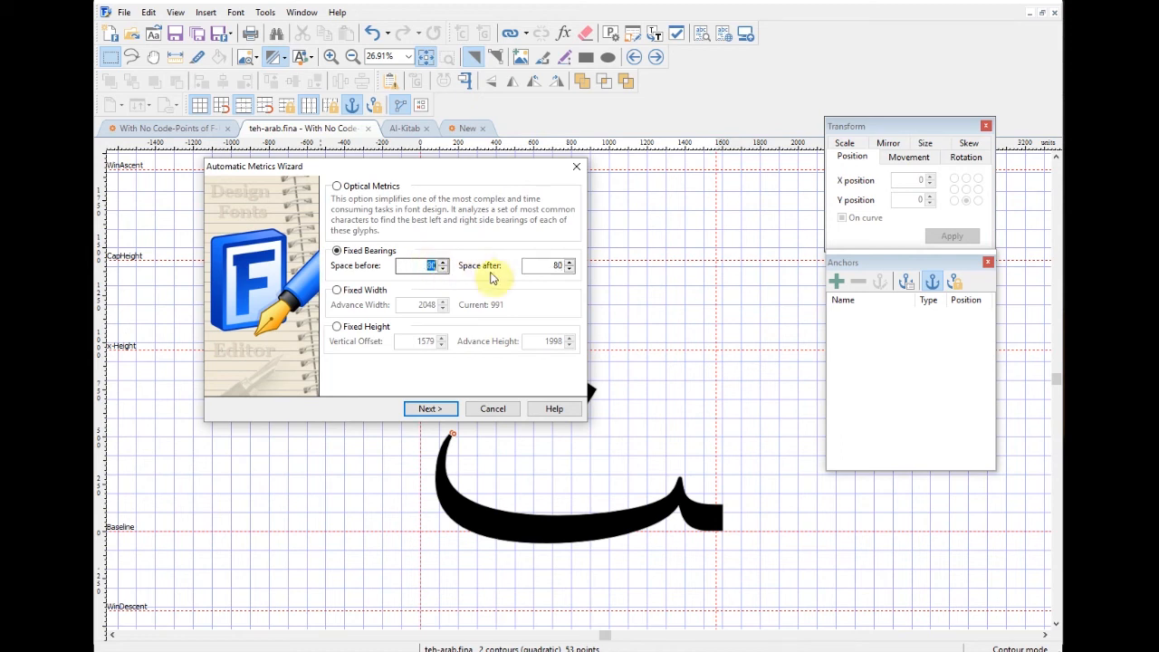
pyautogui.press('BackSpace')
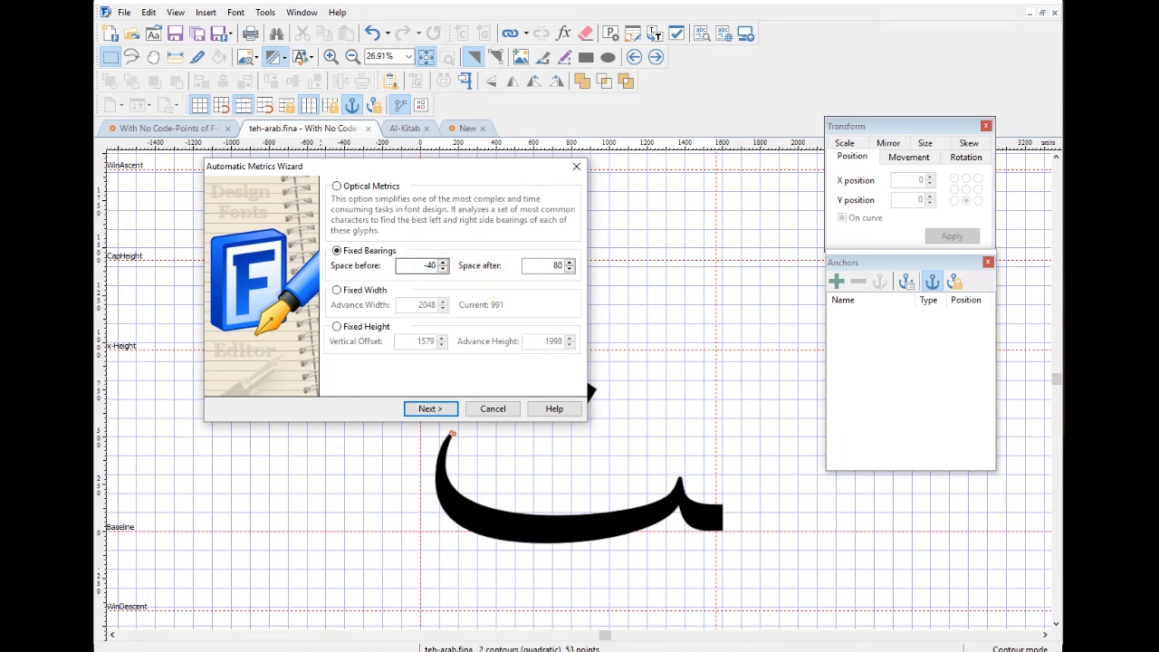
pyautogui.click(442, 409)
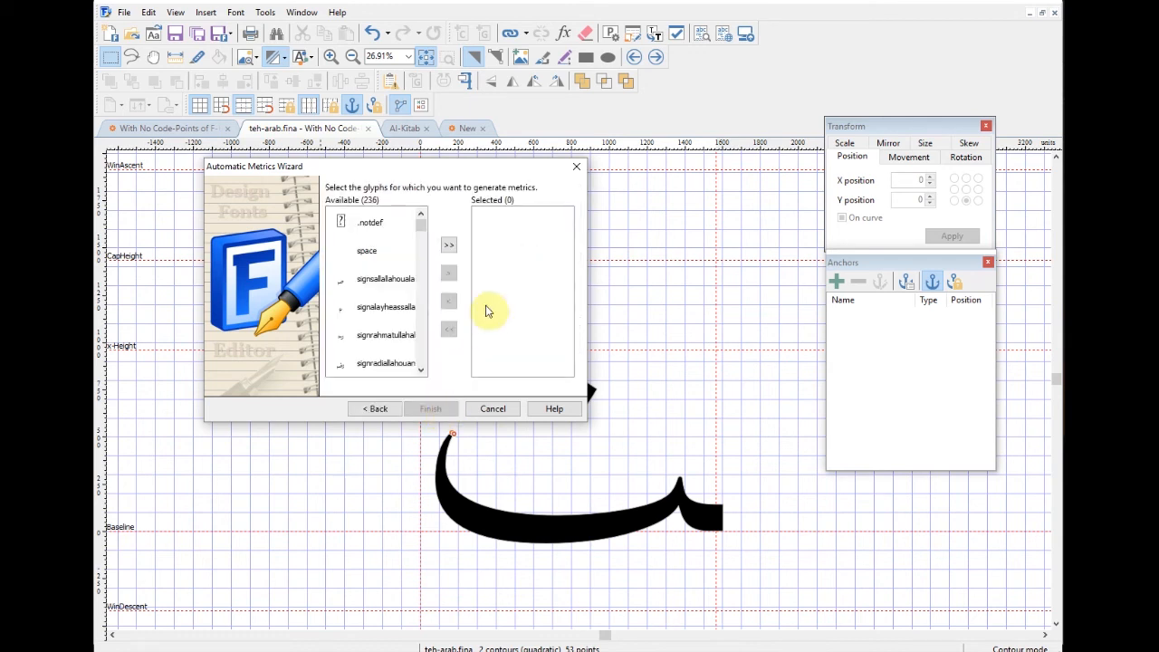
# Step: Mark the initial forms, including tteheh, nyeh, tcheheh, keheh, gaf and gueh .init
pyautogui.moveTo(423, 226); pyautogui.dragTo(432, 304)
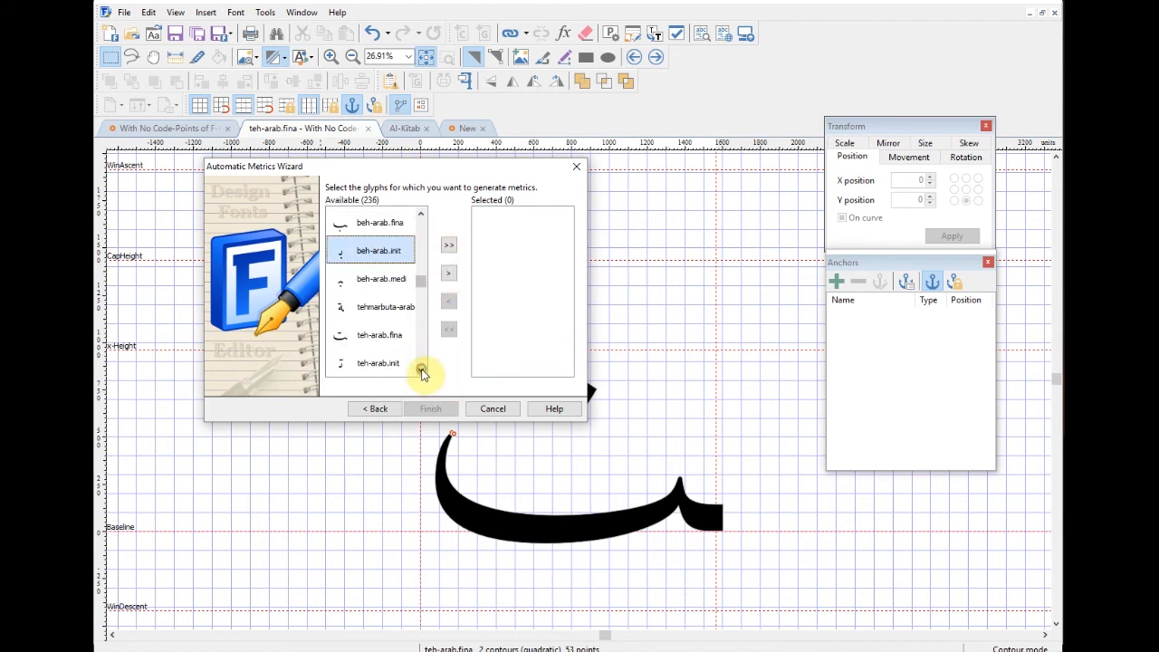
pyautogui.scroll(-1, 421, 365)
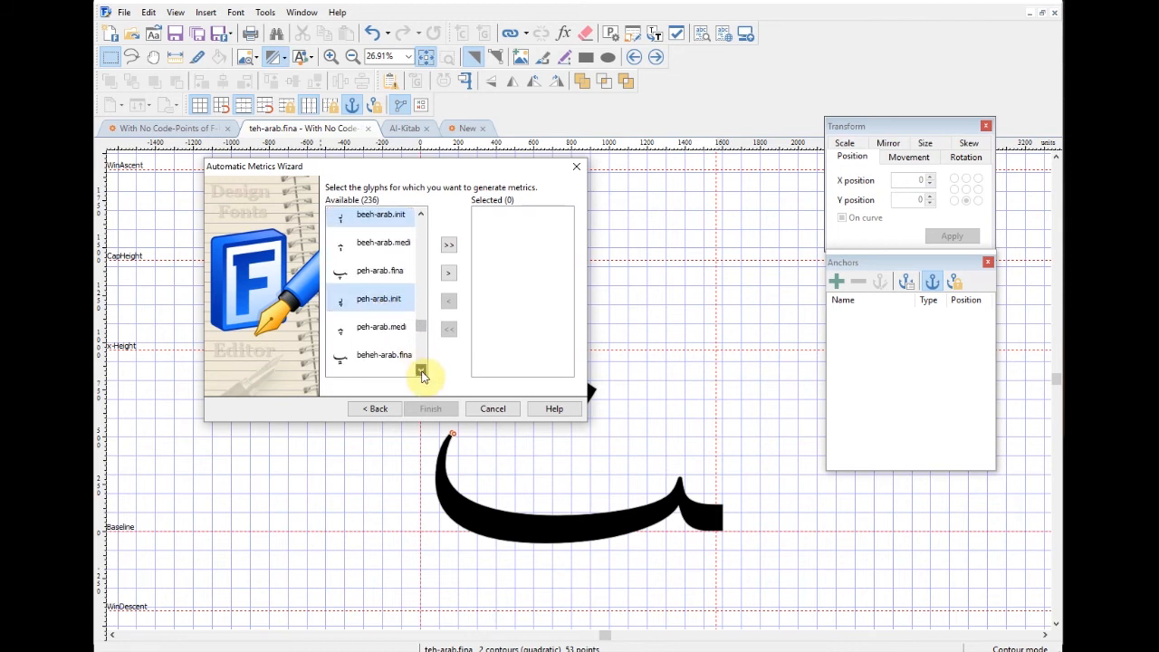
pyautogui.keyDown('ctrl'); pyautogui.click(399, 363); pyautogui.keyUp('ctrl')
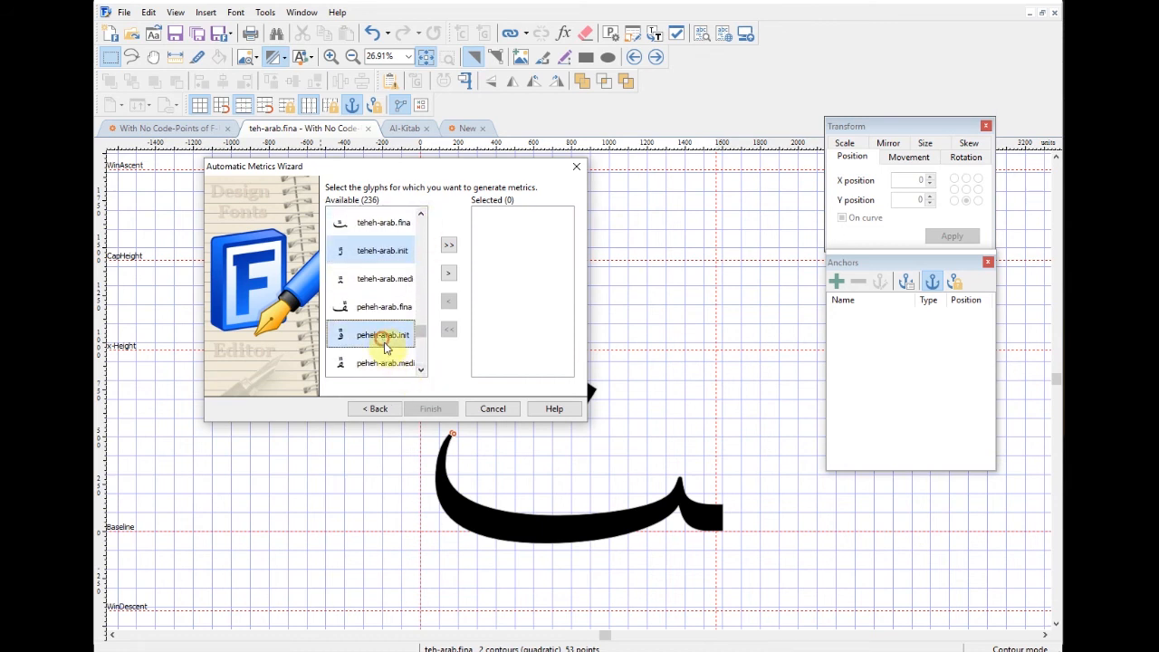
pyautogui.click(421, 370)
pyautogui.keyDown('ctrl'); pyautogui.click(384, 308); pyautogui.keyUp('ctrl')
pyautogui.click(421, 370)
pyautogui.keyDown('ctrl'); pyautogui.click(384, 364); pyautogui.keyUp('ctrl')
pyautogui.click(421, 371)
pyautogui.click(421, 371)
pyautogui.click(421, 372)
pyautogui.keyDown('ctrl'); pyautogui.click(386, 311); pyautogui.keyUp('ctrl')
pyautogui.click(421, 372)
pyautogui.keyDown('ctrl'); pyautogui.click(377, 285); pyautogui.keyUp('ctrl')
pyautogui.keyDown('ctrl'); pyautogui.click(410, 366); pyautogui.keyUp('ctrl')
pyautogui.click(421, 371)
pyautogui.click(421, 371)
# Step: Add ngoeh, rnoon and heh doachashmee .init, then apply -40/80 bearings to all 39 glyphs
pyautogui.click(421, 371)
pyautogui.click(422, 370)
pyautogui.click(421, 371)
pyautogui.keyDown('ctrl'); pyautogui.click(377, 307); pyautogui.keyUp('ctrl')
pyautogui.click(421, 371)
pyautogui.click(422, 370)
pyautogui.click(421, 370)
pyautogui.click(421, 370)
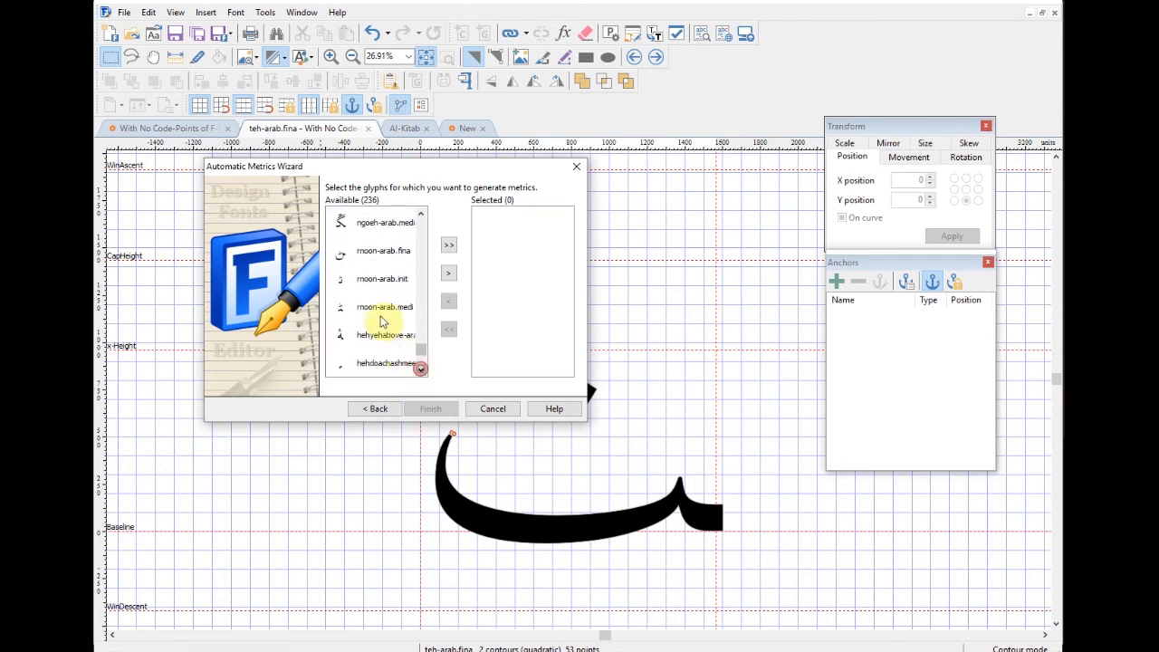
pyautogui.keyDown('ctrl'); pyautogui.click(382, 278); pyautogui.keyUp('ctrl')
pyautogui.click(421, 372)
pyautogui.click(421, 371)
pyautogui.click(421, 372)
pyautogui.click(421, 371)
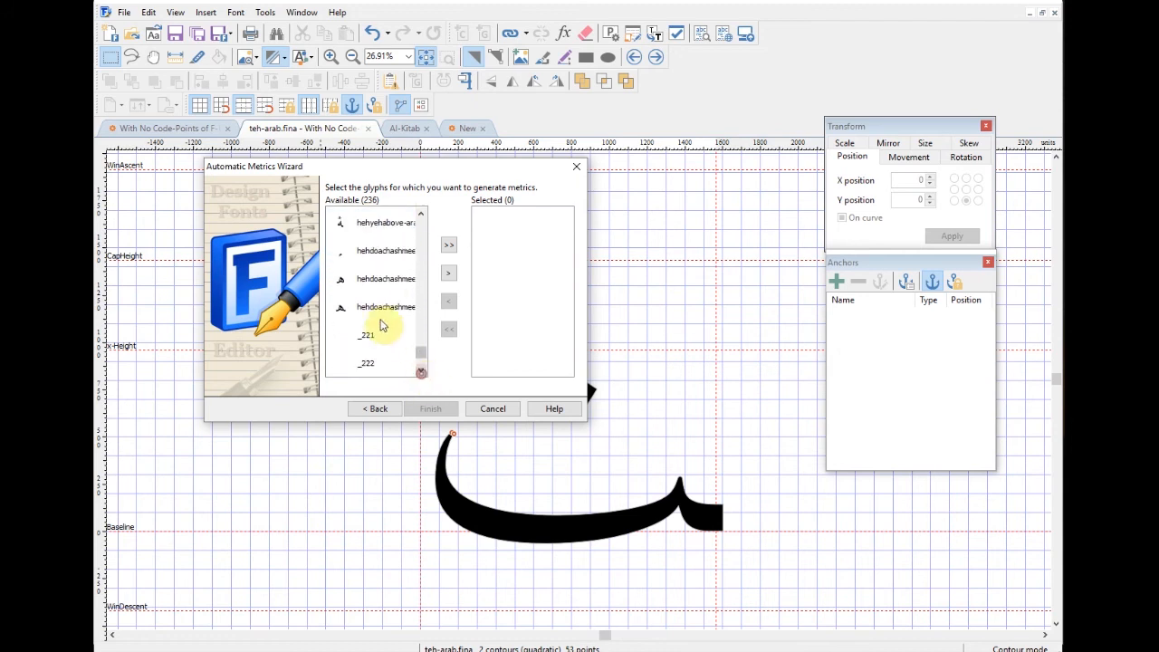
pyautogui.keyDown('ctrl'); pyautogui.click(384, 282); pyautogui.keyUp('ctrl')
pyautogui.click(421, 371)
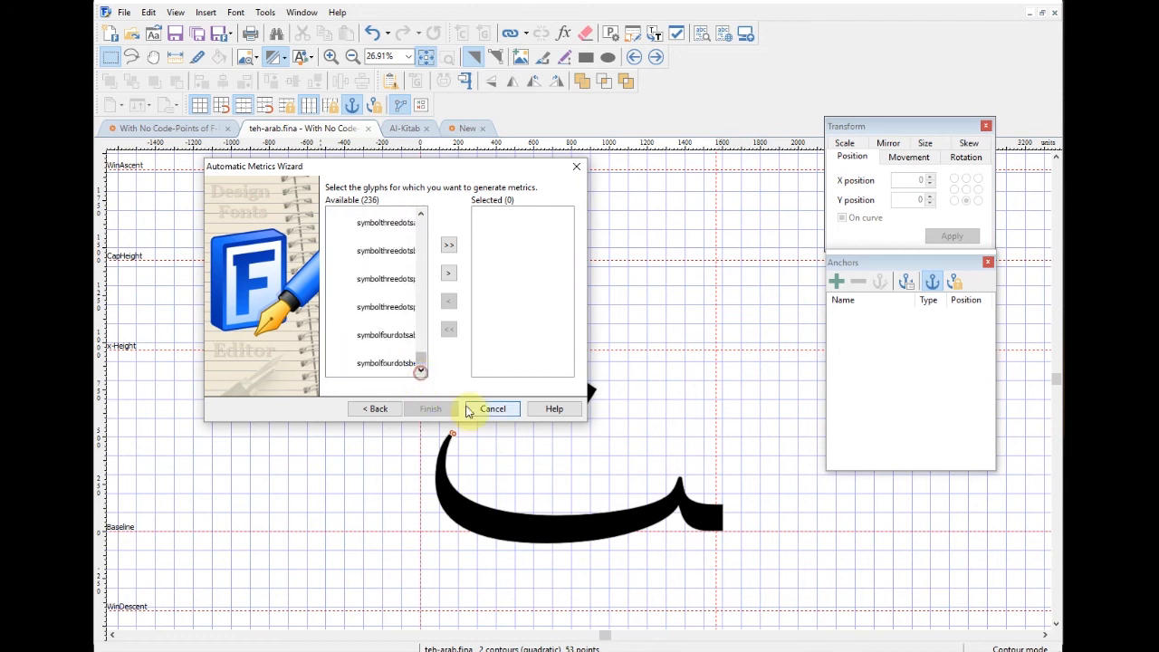
pyautogui.click(448, 273)
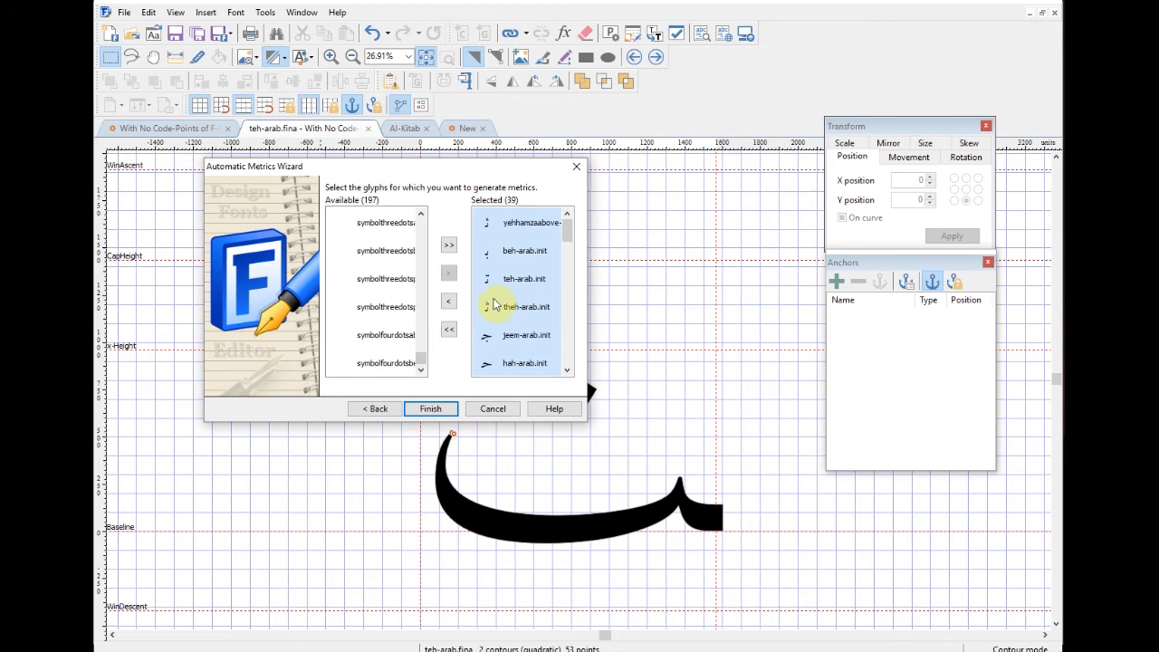
pyautogui.click(445, 410)
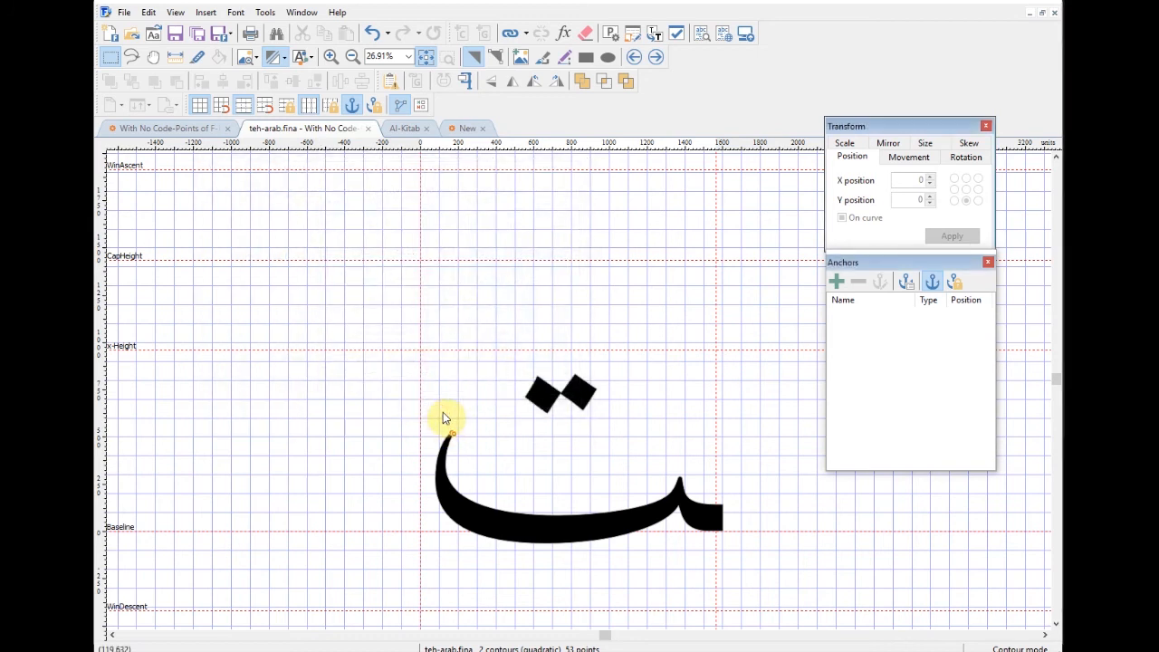
# Step: Open theh-arab.init to inspect its three dots, then close it
pyautogui.click(368, 128)
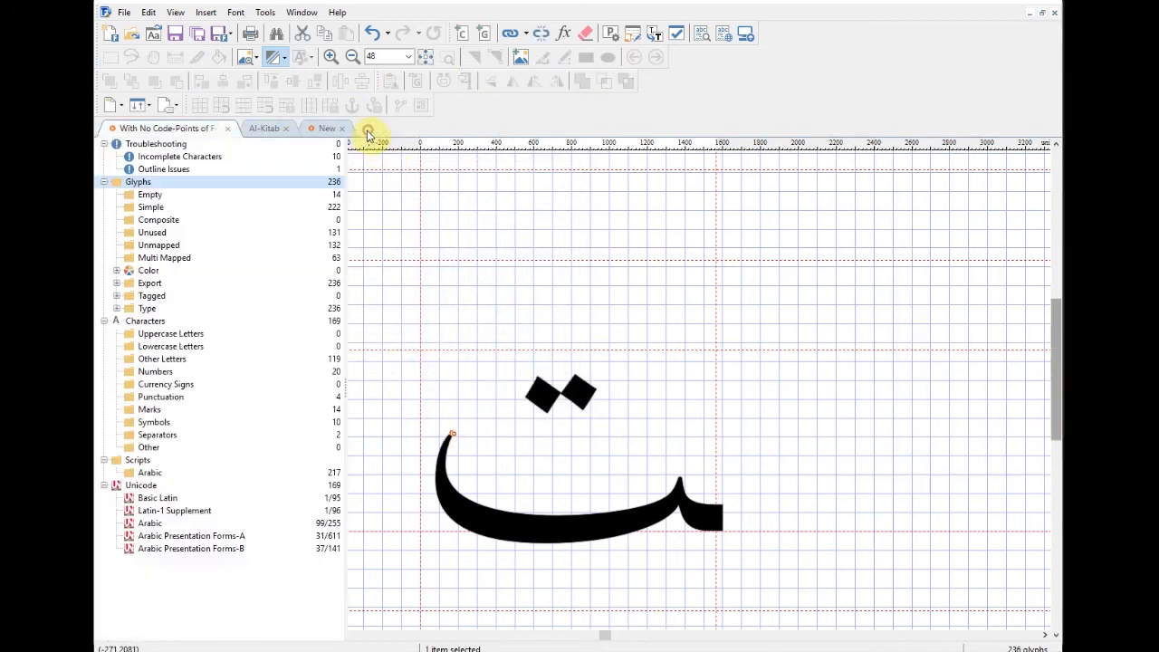
pyautogui.doubleClick(735, 375)
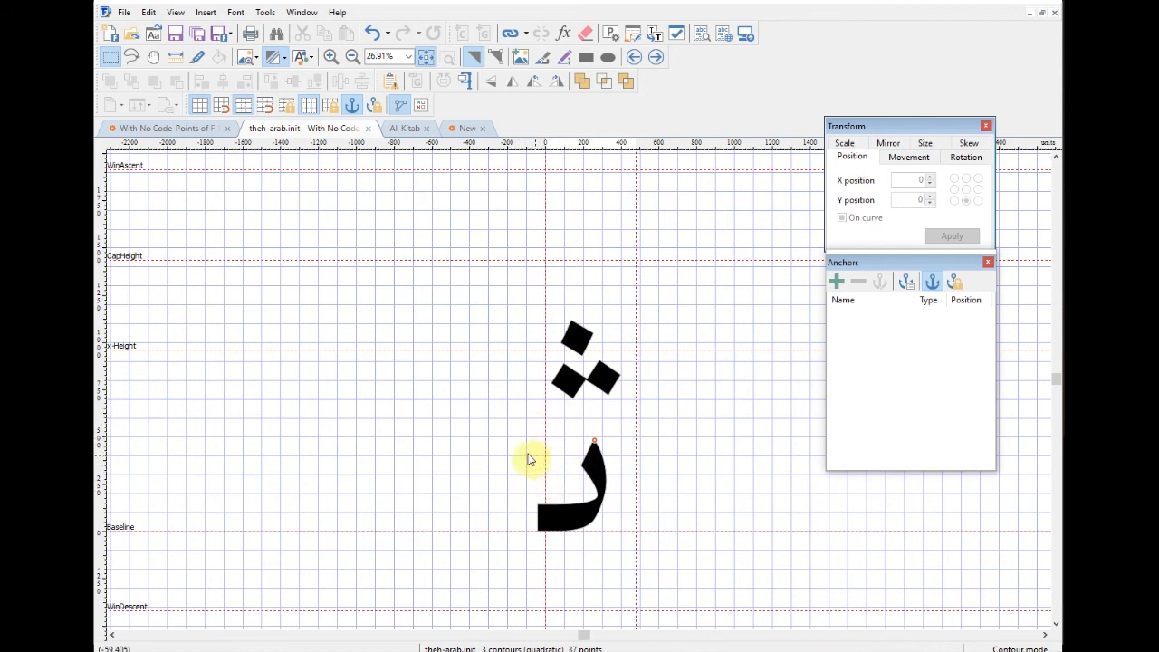
pyautogui.moveTo(512, 286); pyautogui.dragTo(644, 407)
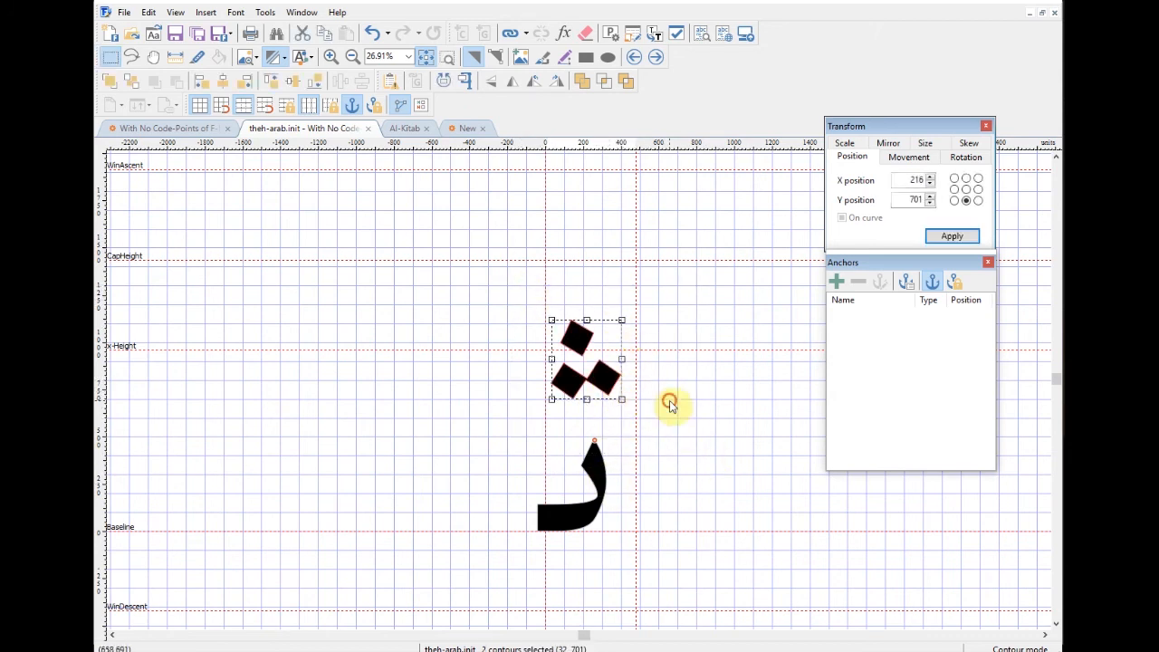
pyautogui.click(670, 406)
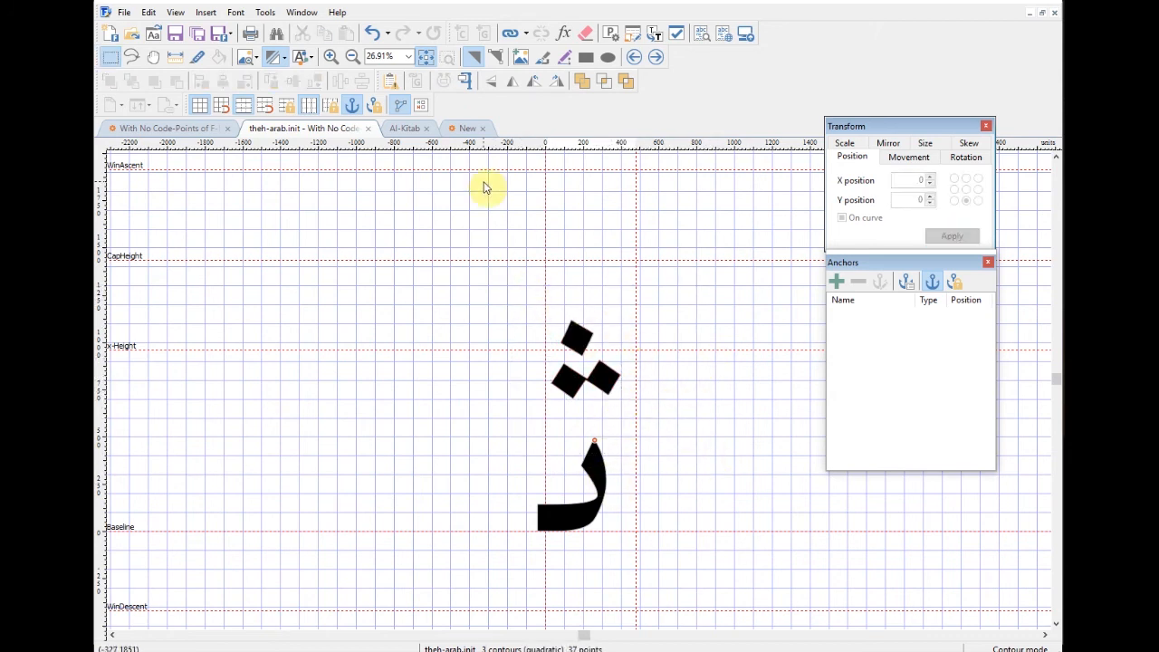
pyautogui.click(369, 131)
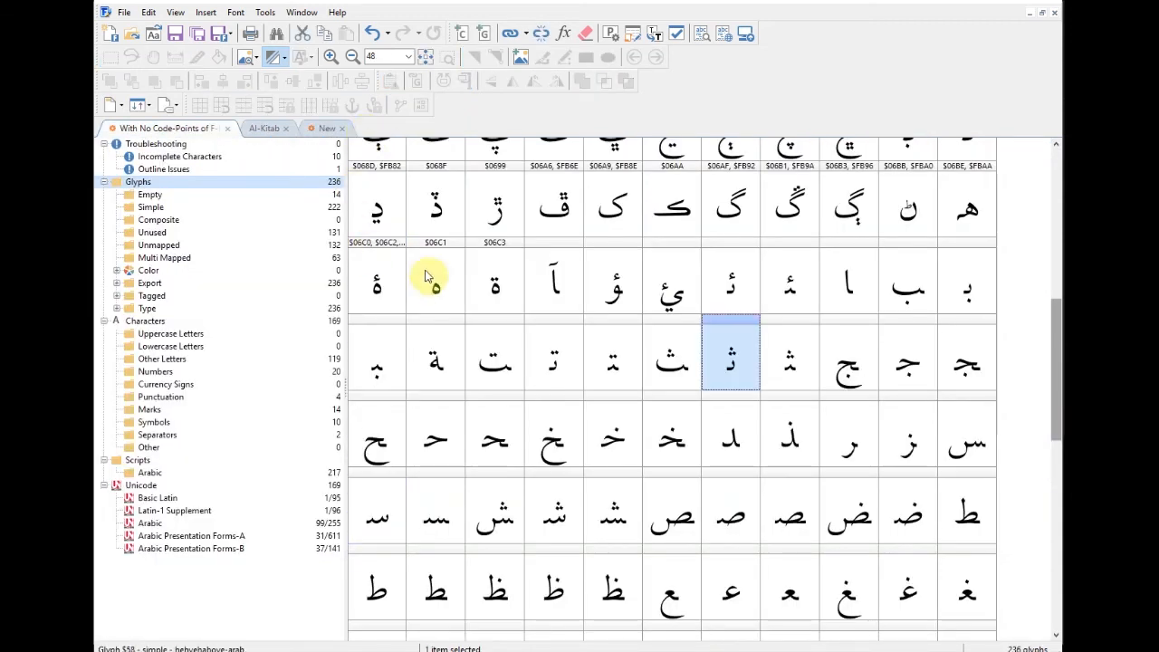
# Step: Open teh-arab.medi to inspect its two dots, then close it
pyautogui.click(616, 380)
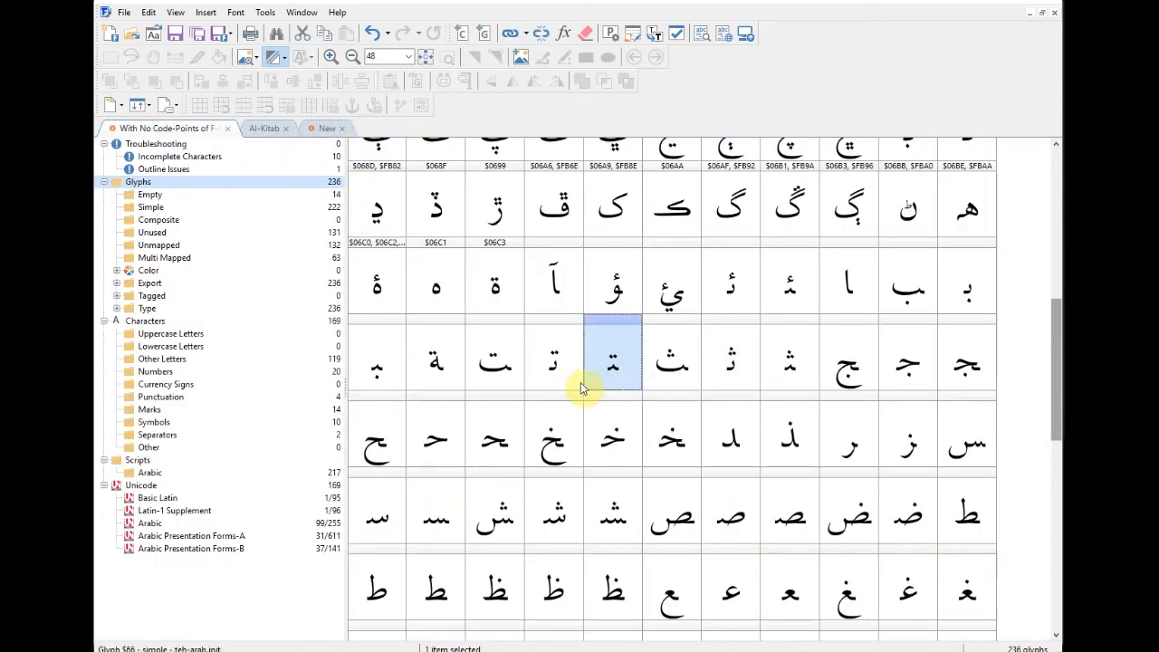
pyautogui.doubleClick(626, 384)
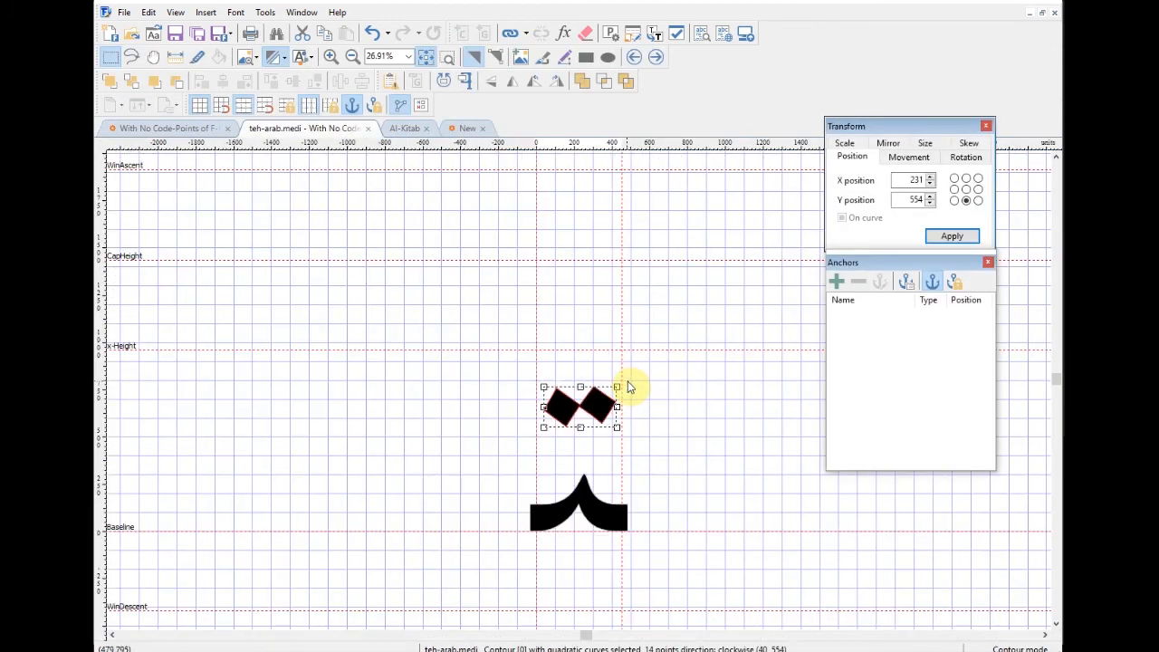
pyautogui.click(671, 429)
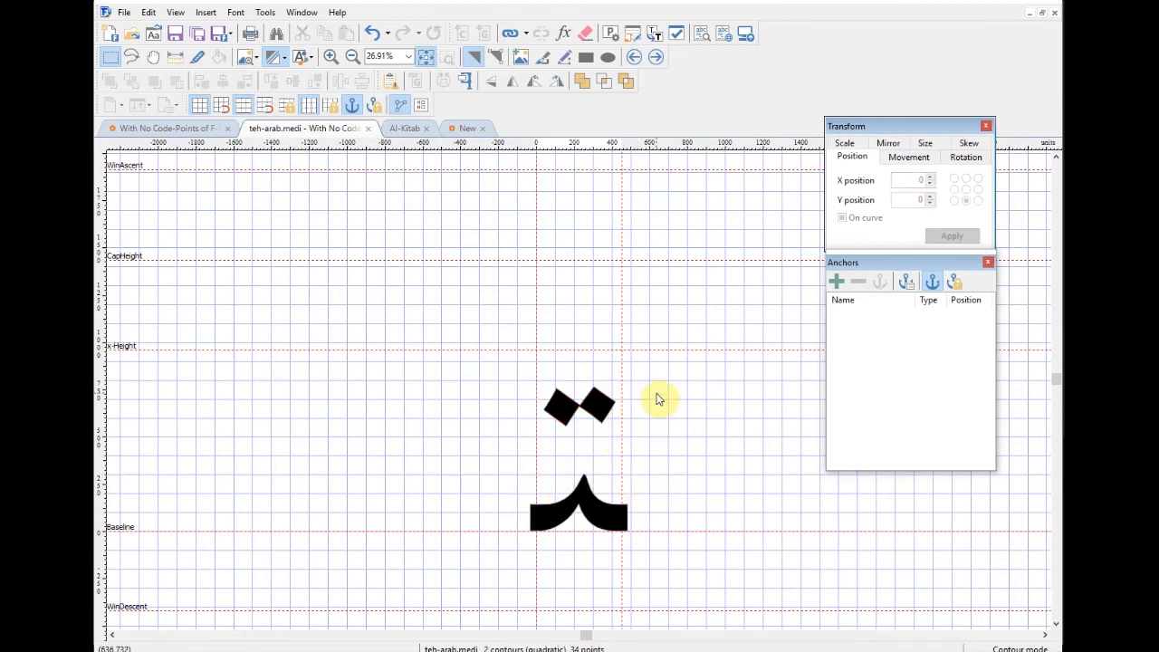
pyautogui.click(370, 129)
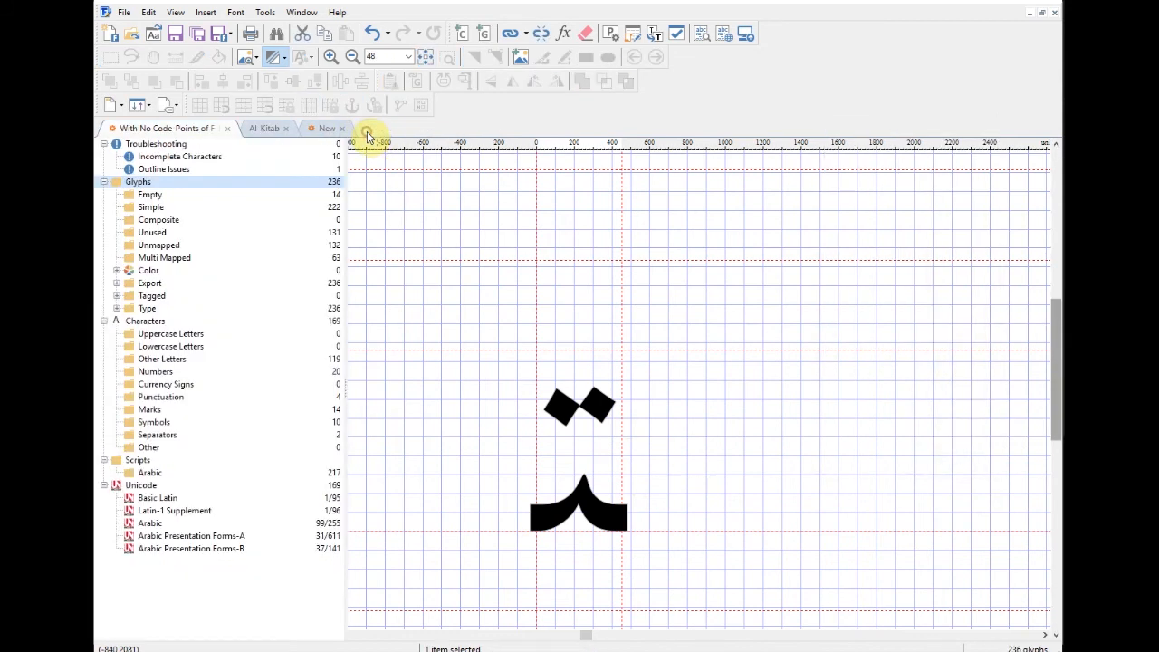
pyautogui.click(265, 12)
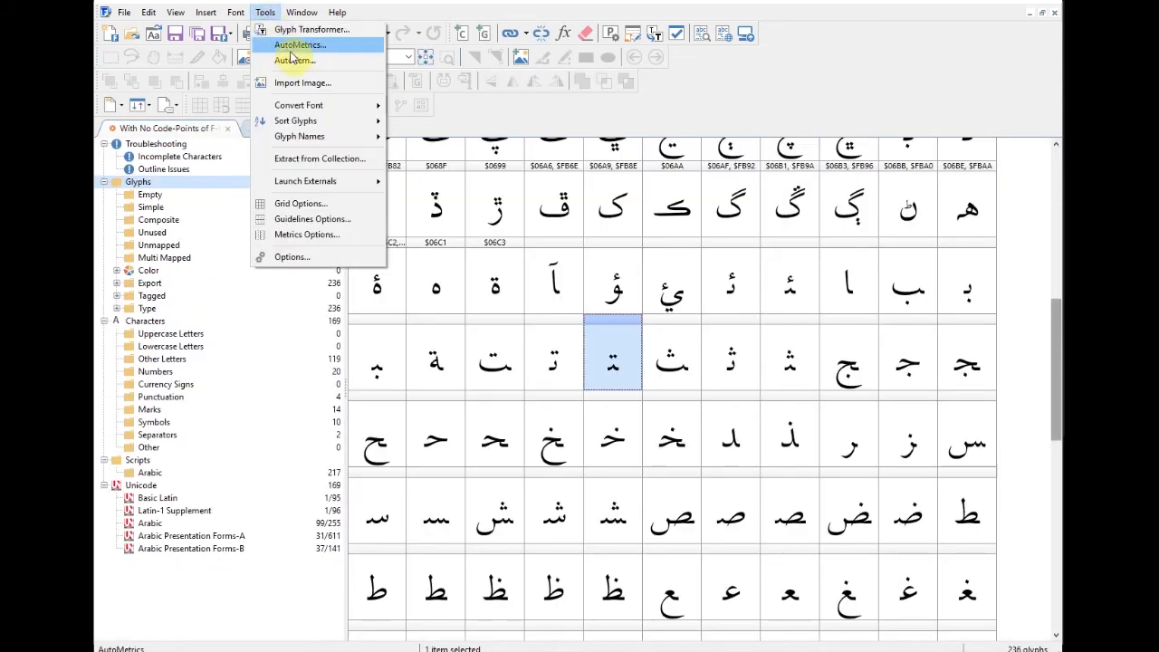
# Step: Start AutoMetrics with fixed bearings and change the space-after value from 80 to -40
pyautogui.click(290, 41)
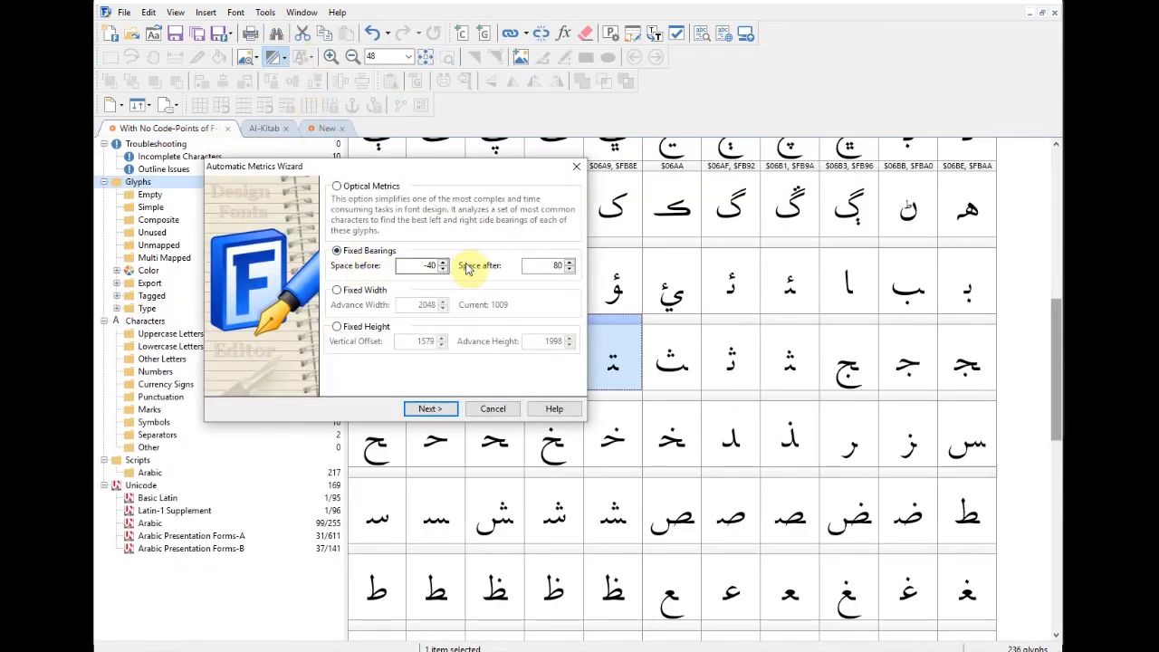
pyautogui.doubleClick(544, 266)
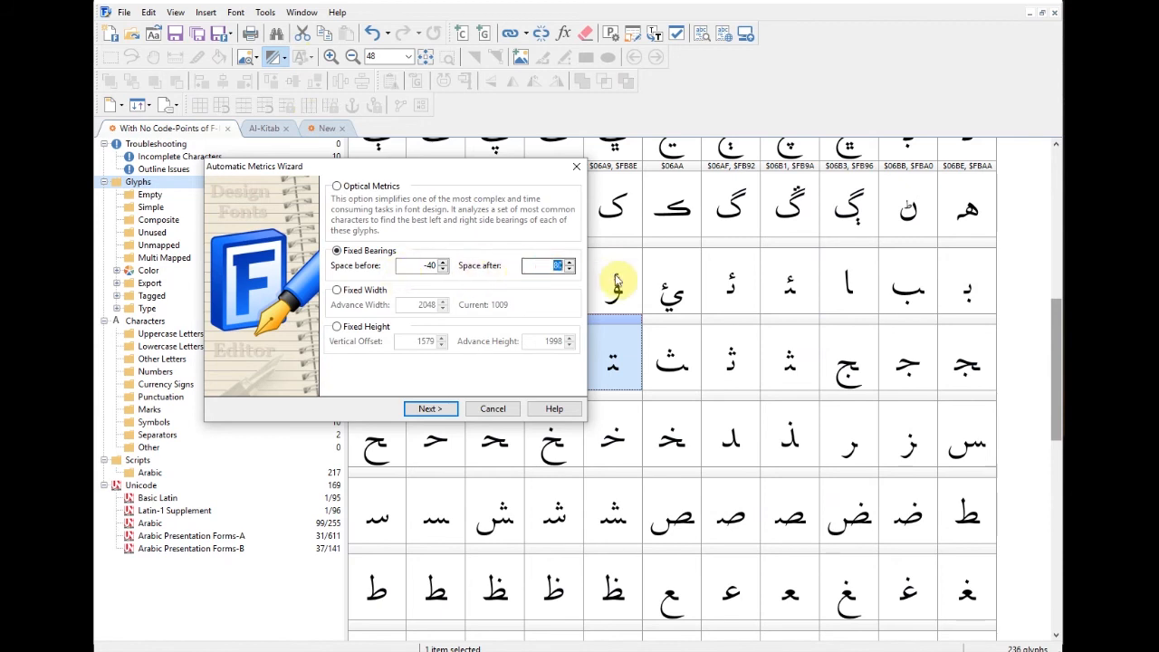
pyautogui.write('-40')
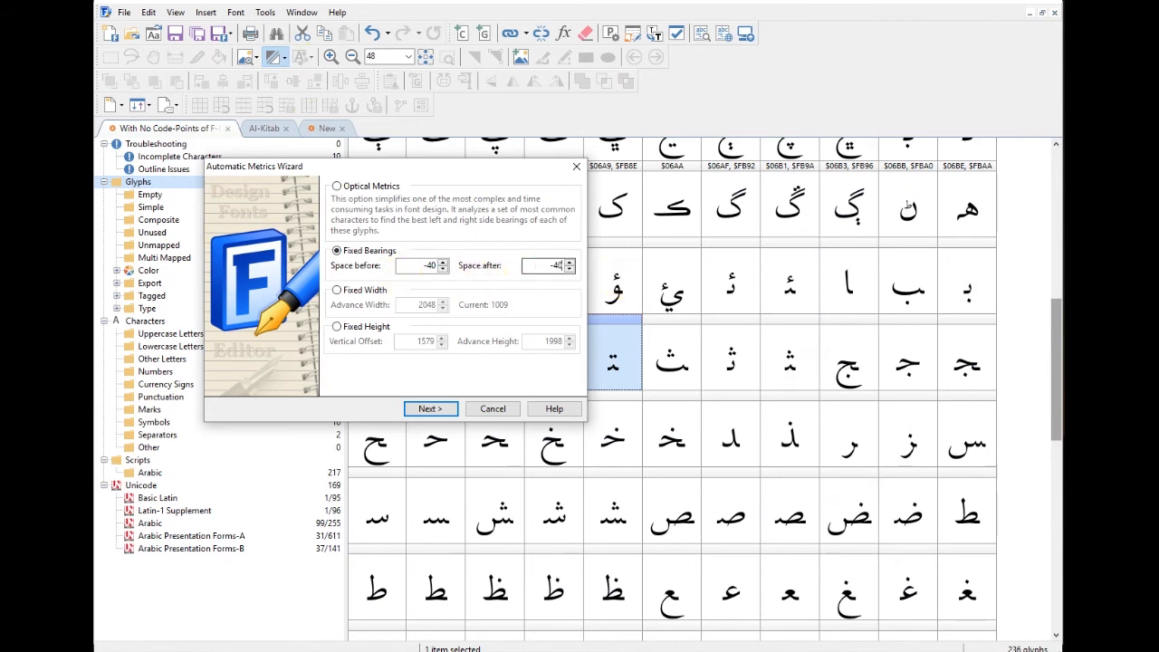
pyautogui.click(442, 410)
# Step: Ctrl-select the medial glyphs beh-arab.medi, teh-arab.medi and jeem-arab.medi
pyautogui.click(421, 371)
pyautogui.click(421, 371)
pyautogui.click(422, 371)
pyautogui.click(421, 372)
pyautogui.click(421, 371)
pyautogui.click(422, 371)
pyautogui.moveTo(420, 246); pyautogui.dragTo(432, 279)
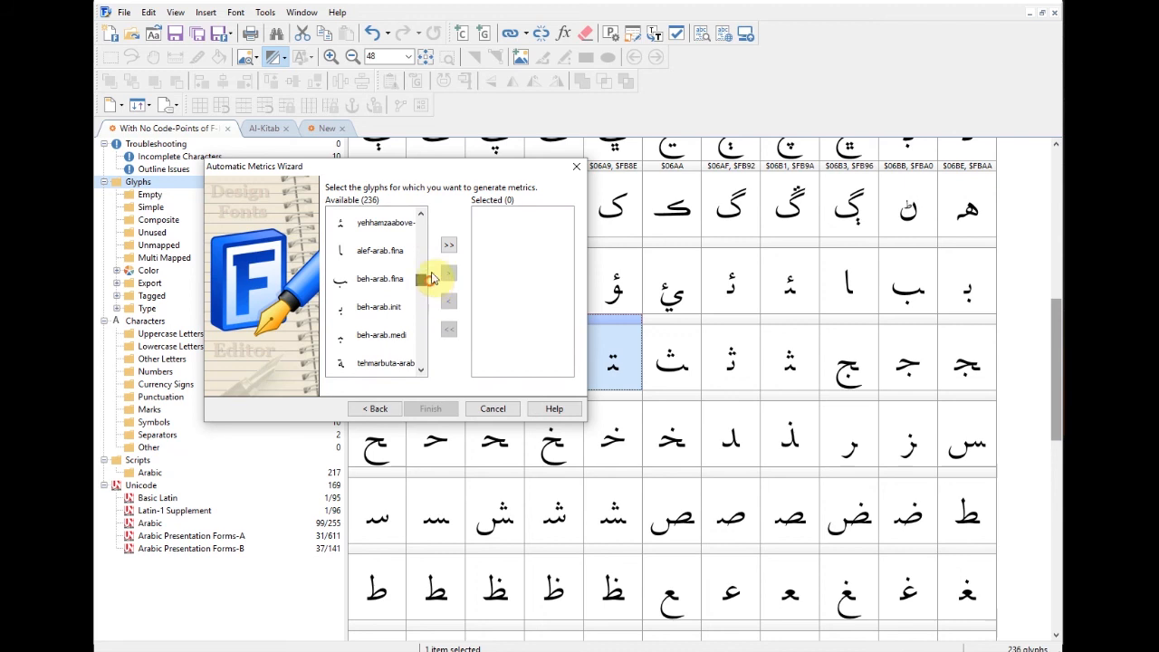
pyautogui.click(390, 333)
pyautogui.click(421, 371)
pyautogui.keyDown('ctrl'); pyautogui.click(393, 339); pyautogui.keyUp('ctrl')
pyautogui.click(421, 373)
pyautogui.click(422, 373)
pyautogui.click(423, 373)
pyautogui.keyDown('ctrl'); pyautogui.click(395, 282); pyautogui.keyUp('ctrl')
pyautogui.click(424, 374)
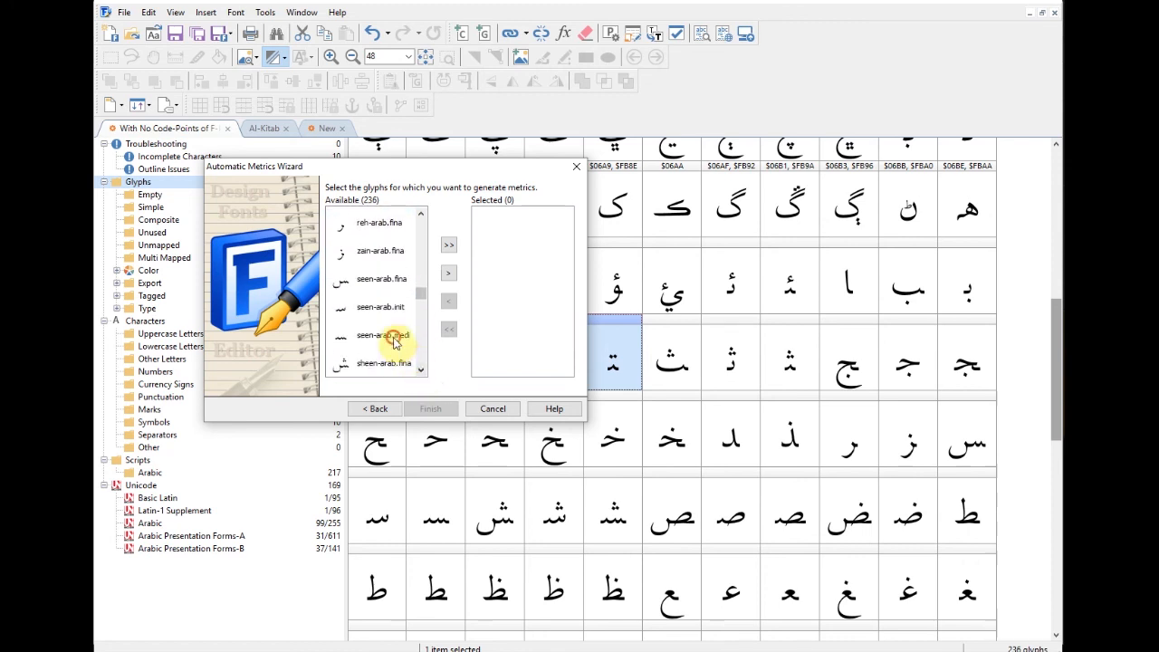
pyautogui.click(422, 371)
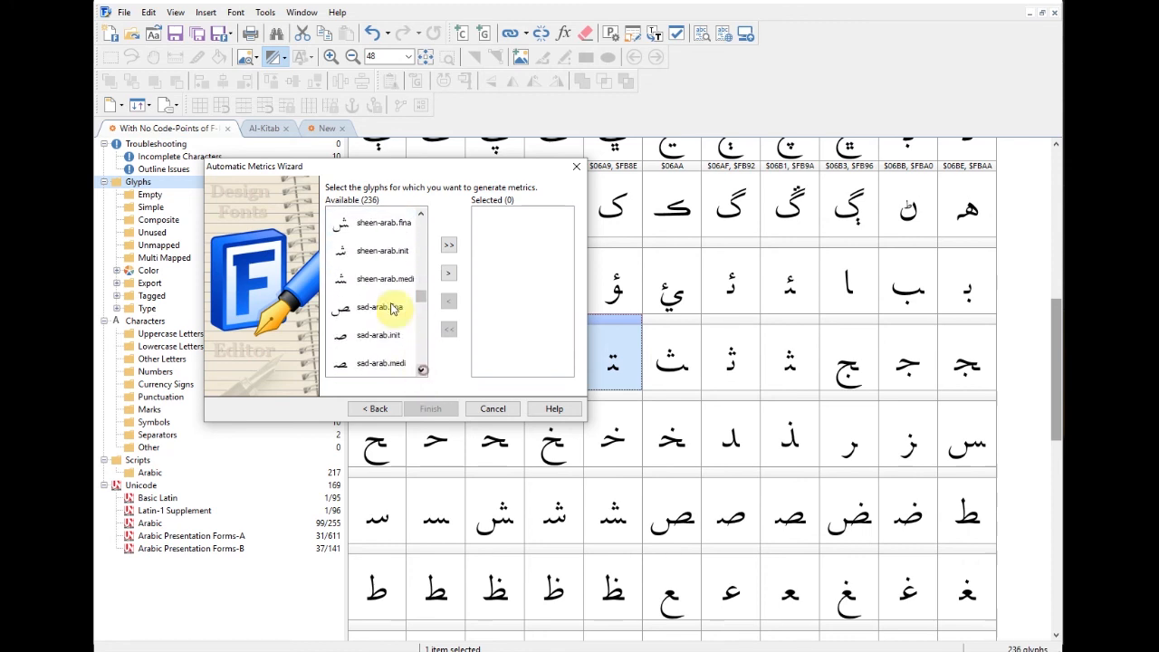
pyautogui.click(419, 373)
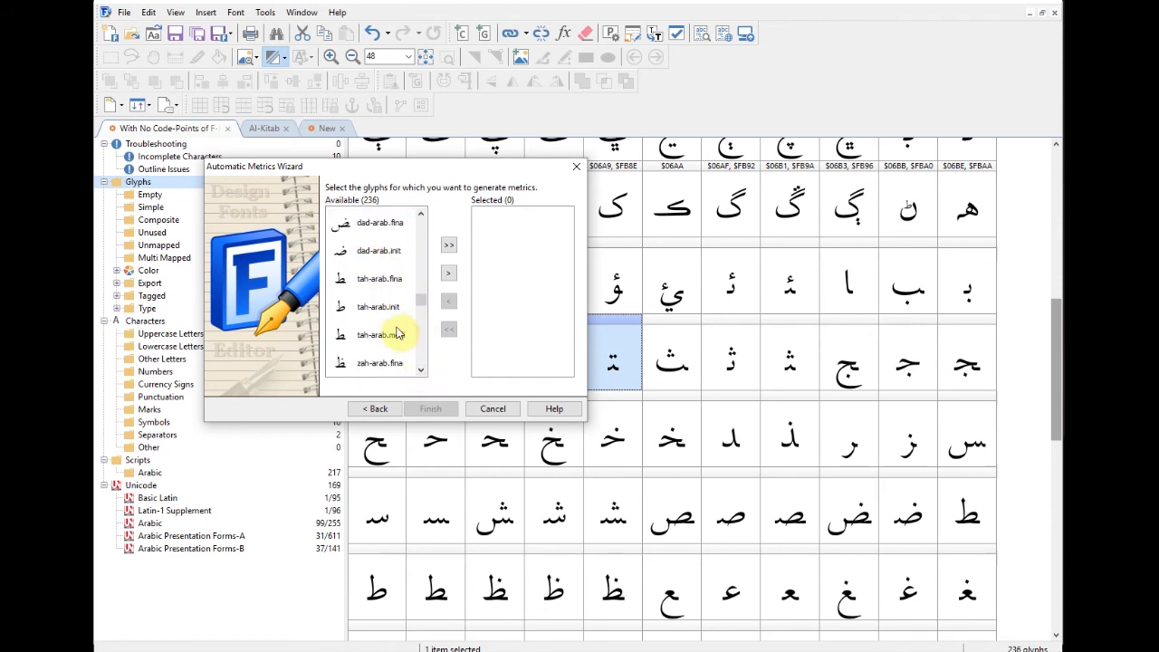
# Step: Add the kaf, peheh, tcheheh, gaf, rnoon, gueh, heh doachashmee and ngoeh medials, move all 35 to Selected, and finish
pyautogui.scroll(1, 382, 278)
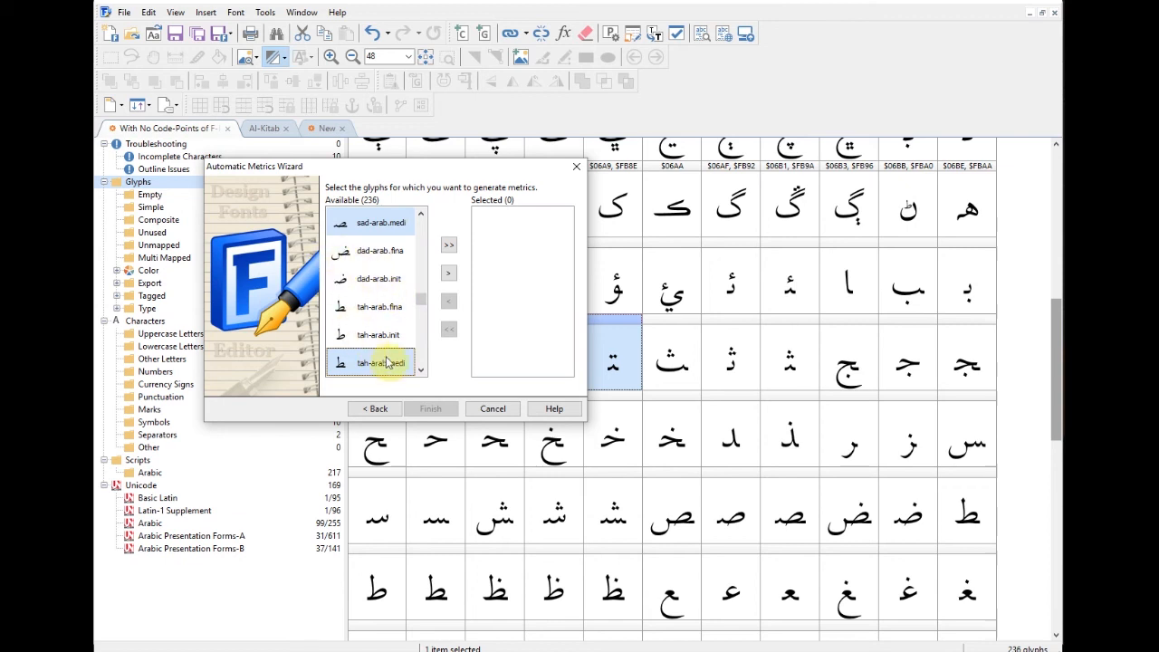
pyautogui.click(421, 217)
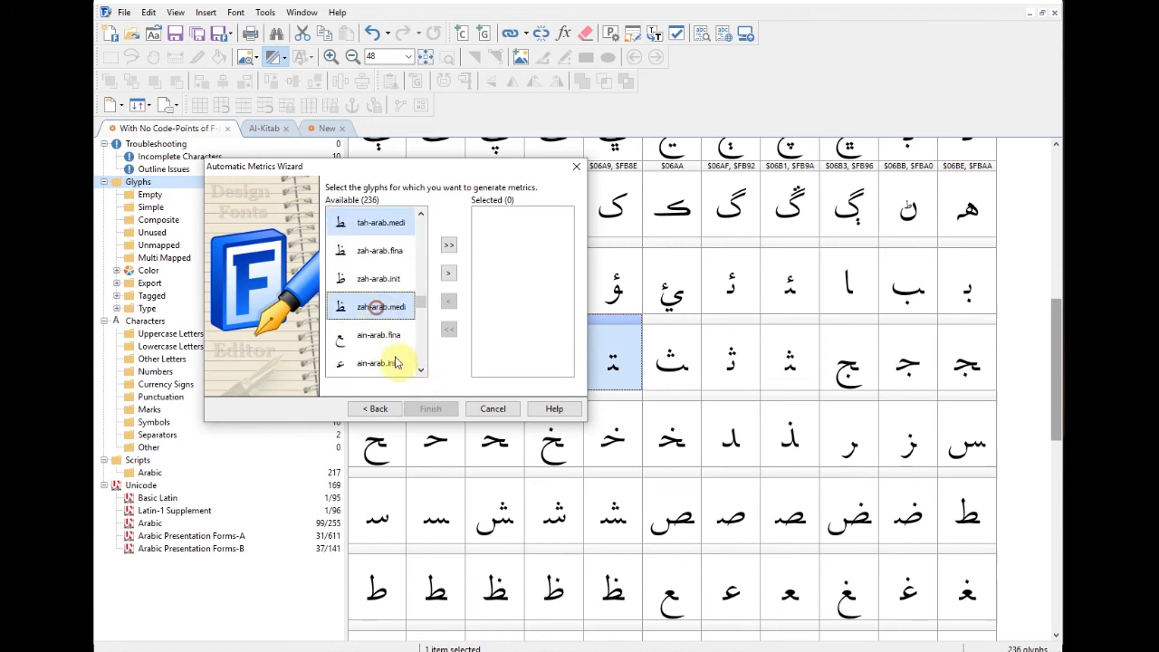
pyautogui.click(420, 370)
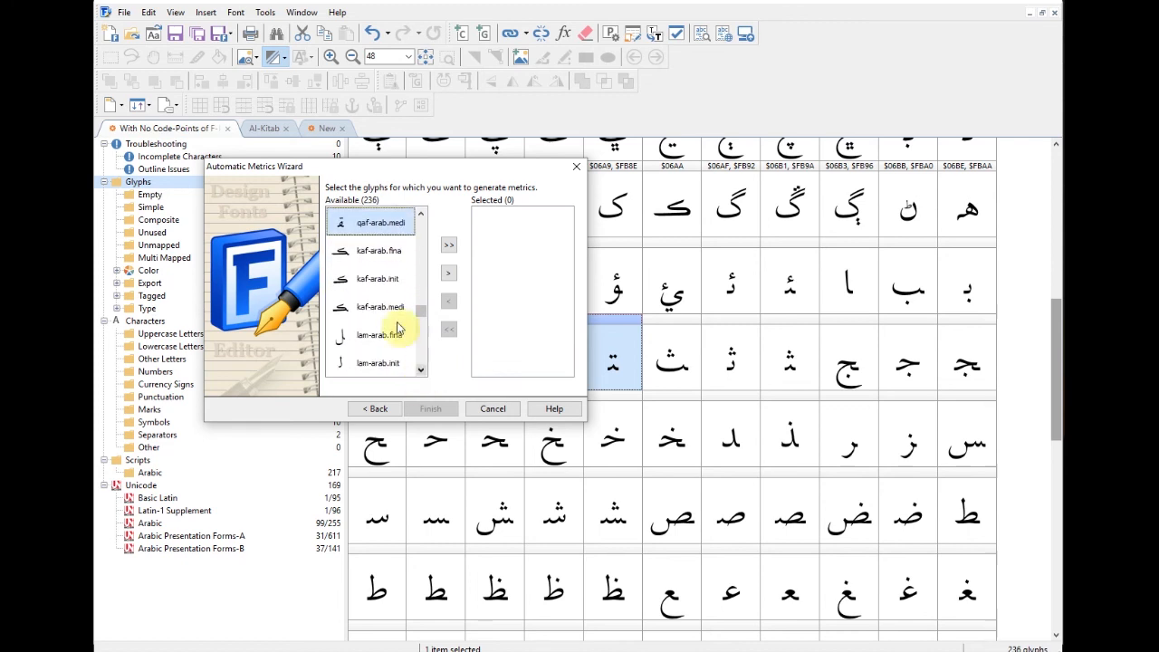
pyautogui.click(380, 308)
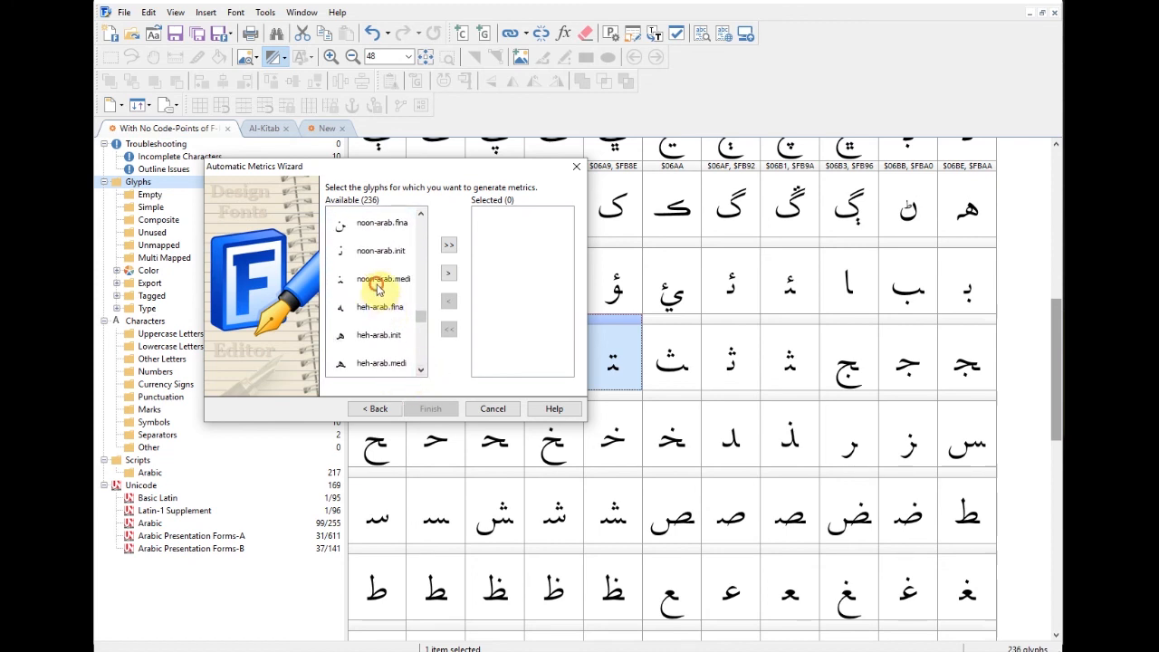
pyautogui.click(420, 373)
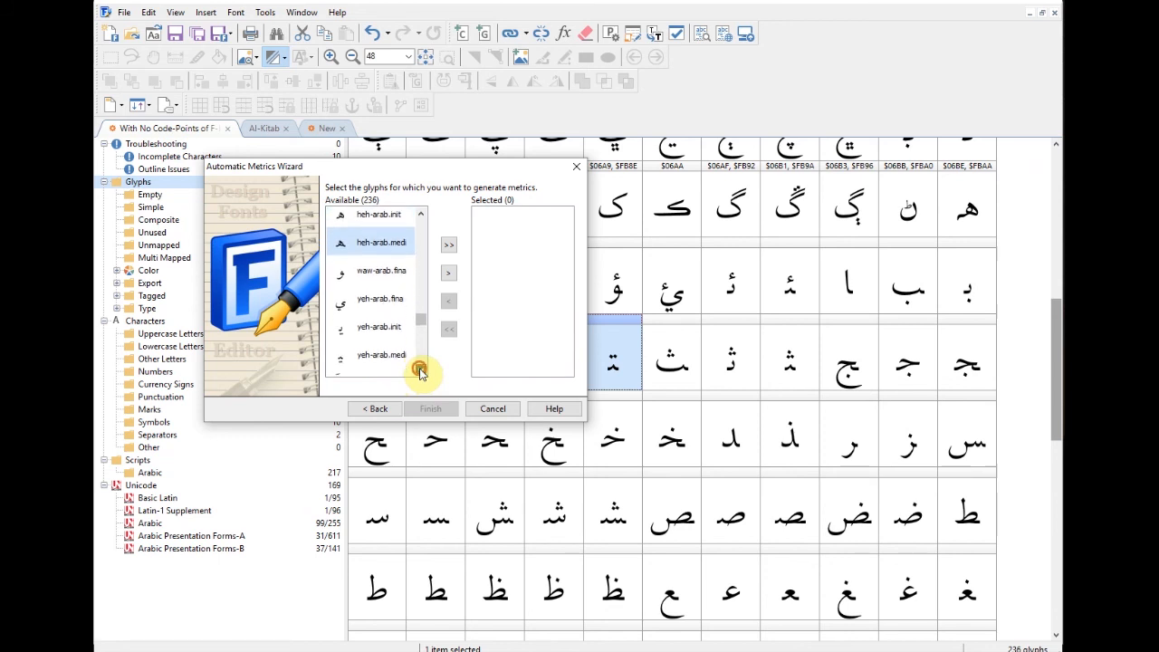
pyautogui.click(422, 370)
pyautogui.click(421, 371)
pyautogui.click(421, 371)
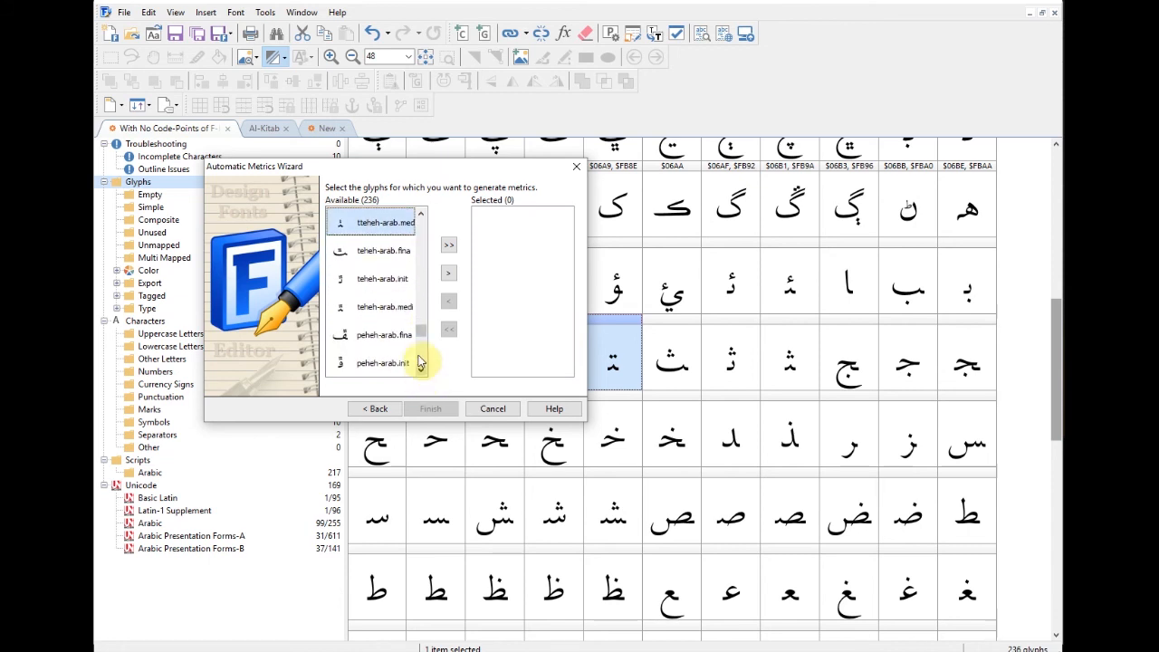
pyautogui.click(376, 280)
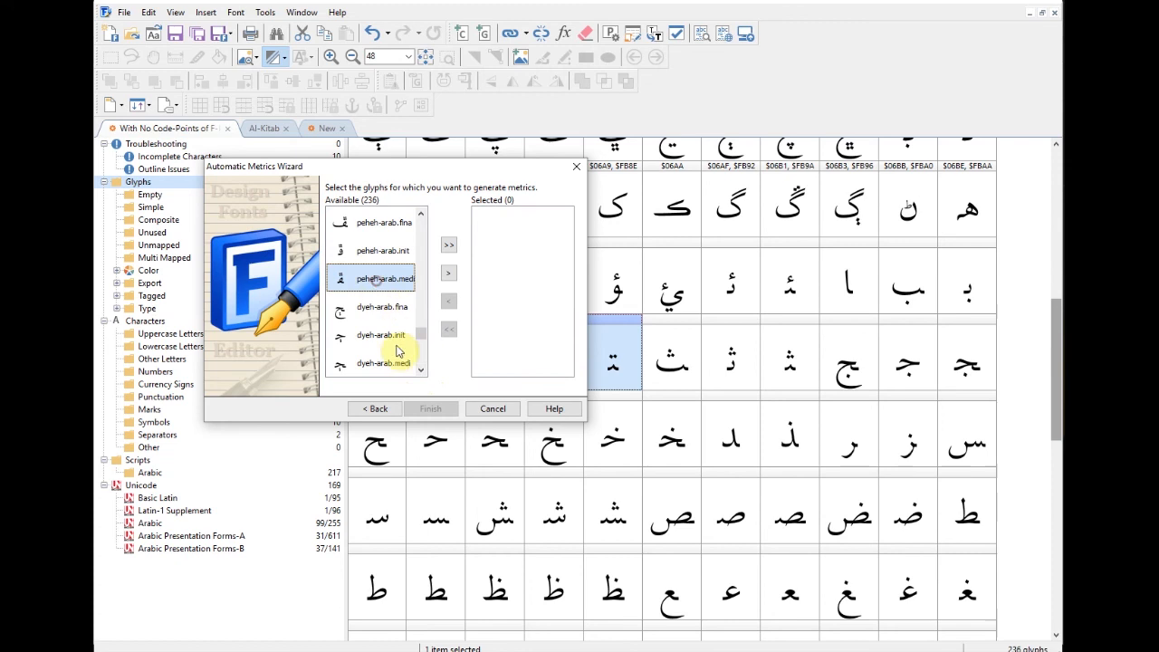
pyautogui.click(420, 370)
pyautogui.click(421, 370)
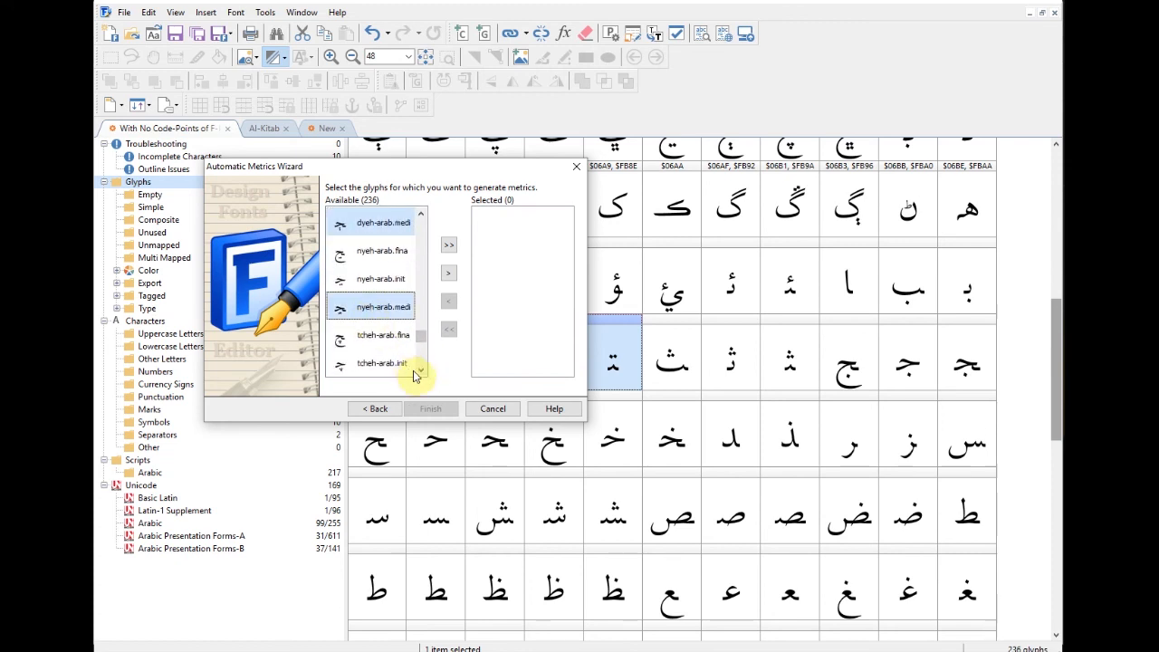
pyautogui.click(419, 372)
pyautogui.click(420, 371)
pyautogui.keyDown('ctrl'); pyautogui.click(366, 312); pyautogui.keyUp('ctrl')
pyautogui.click(421, 372)
pyautogui.click(420, 371)
pyautogui.click(421, 372)
pyautogui.click(420, 372)
pyautogui.click(421, 371)
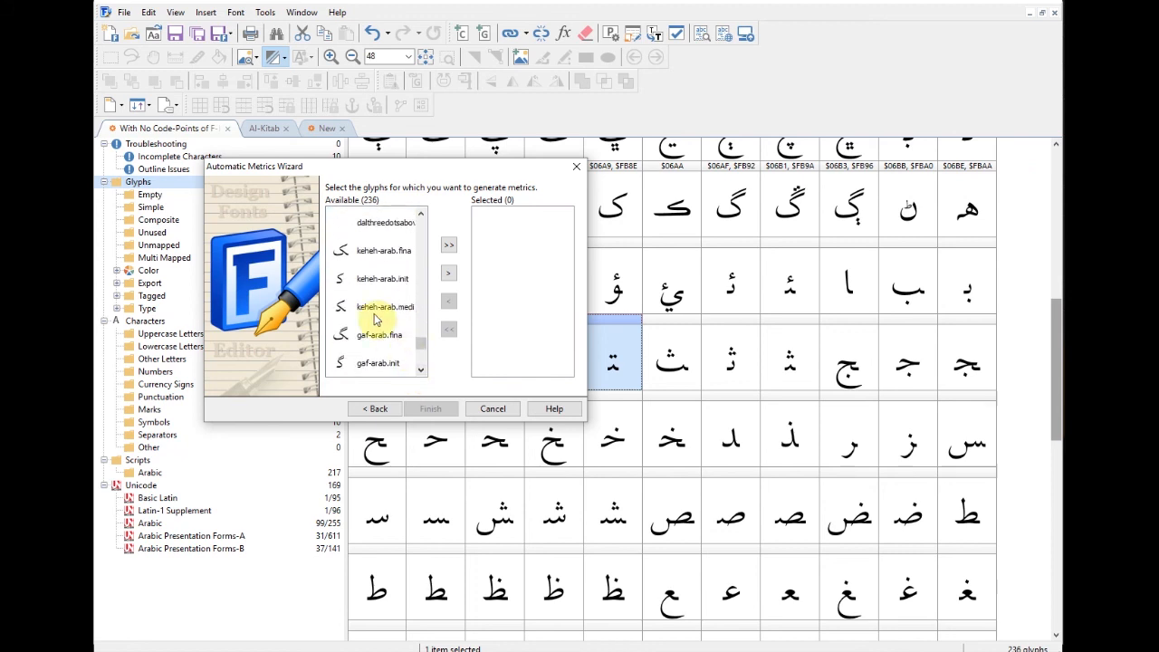
pyautogui.click(421, 371)
pyautogui.click(422, 372)
pyautogui.click(421, 371)
pyautogui.keyDown('ctrl'); pyautogui.click(376, 310); pyautogui.keyUp('ctrl')
pyautogui.click(421, 371)
pyautogui.click(421, 371)
pyautogui.click(421, 371)
pyautogui.keyDown('ctrl'); pyautogui.click(391, 313); pyautogui.keyUp('ctrl')
pyautogui.click(421, 371)
pyautogui.click(422, 372)
pyautogui.click(422, 371)
pyautogui.keyDown('ctrl'); pyautogui.click(387, 310); pyautogui.keyUp('ctrl')
pyautogui.click(421, 372)
pyautogui.click(422, 371)
pyautogui.click(421, 371)
pyautogui.keyDown('ctrl'); pyautogui.click(375, 311); pyautogui.keyUp('ctrl')
pyautogui.click(421, 371)
pyautogui.click(421, 371)
pyautogui.click(422, 371)
pyautogui.click(421, 371)
pyautogui.keyDown('ctrl'); pyautogui.click(381, 308); pyautogui.keyUp('ctrl')
pyautogui.click(421, 371)
pyautogui.click(421, 372)
pyautogui.click(421, 372)
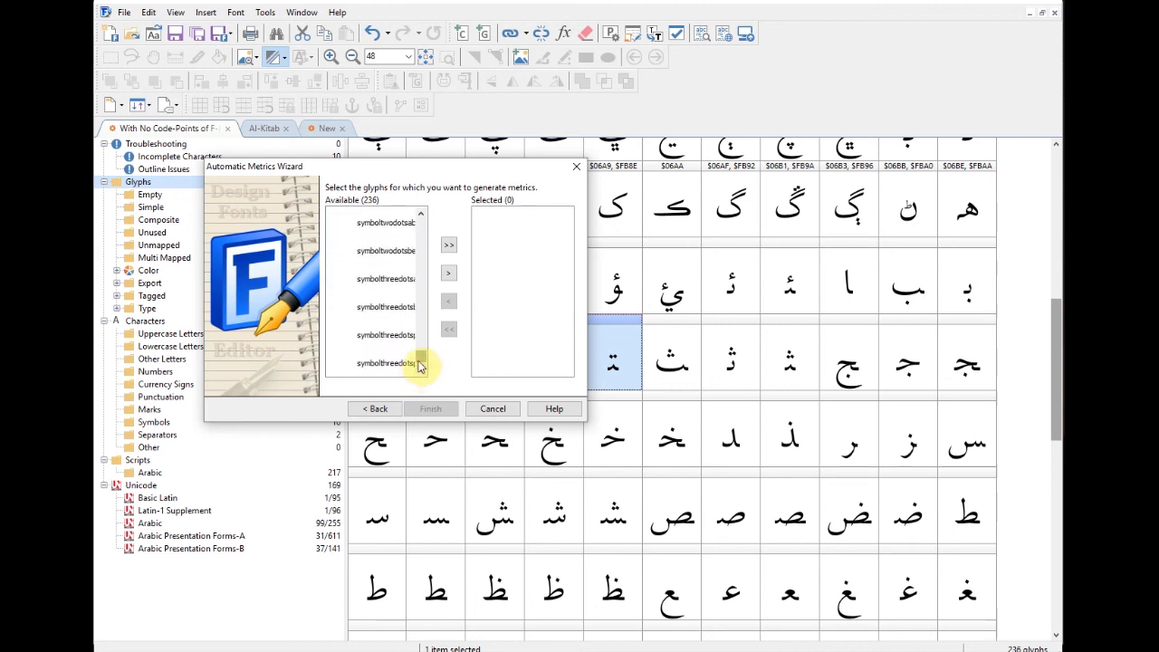
pyautogui.click(448, 272)
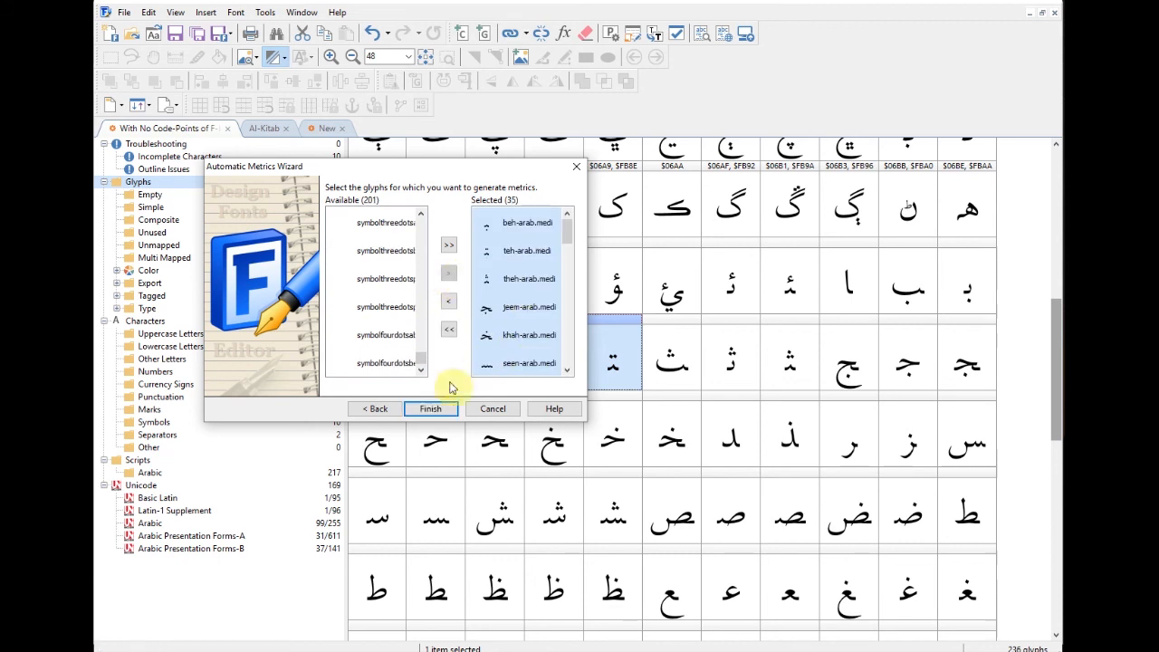
pyautogui.click(441, 412)
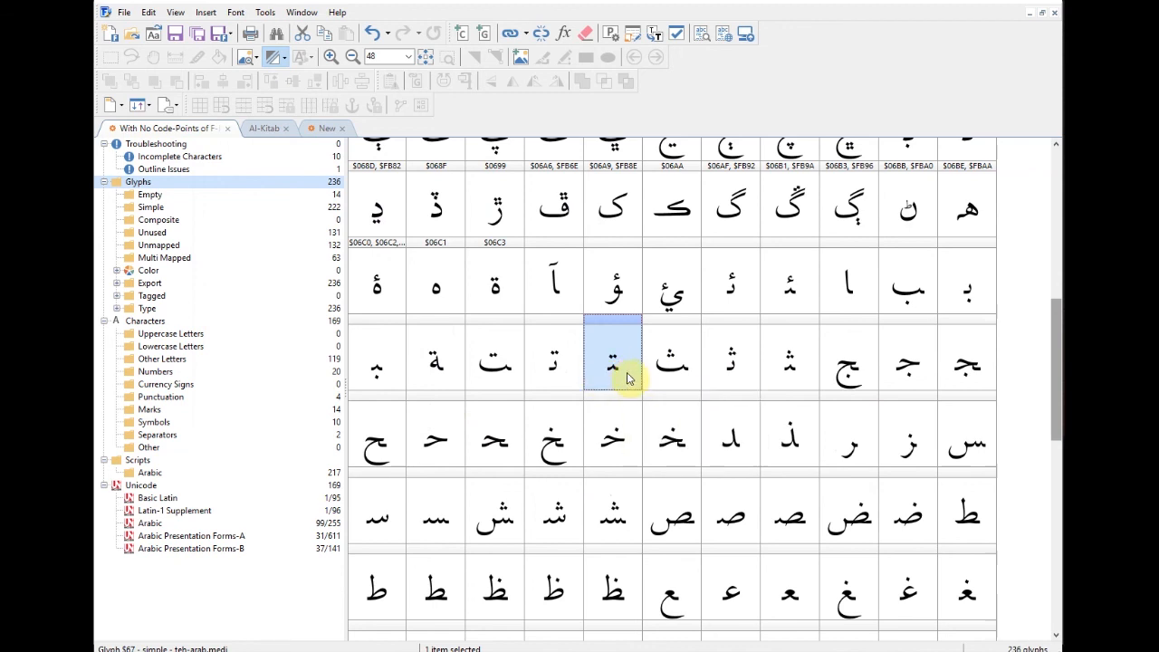
pyautogui.doubleClick(630, 378)
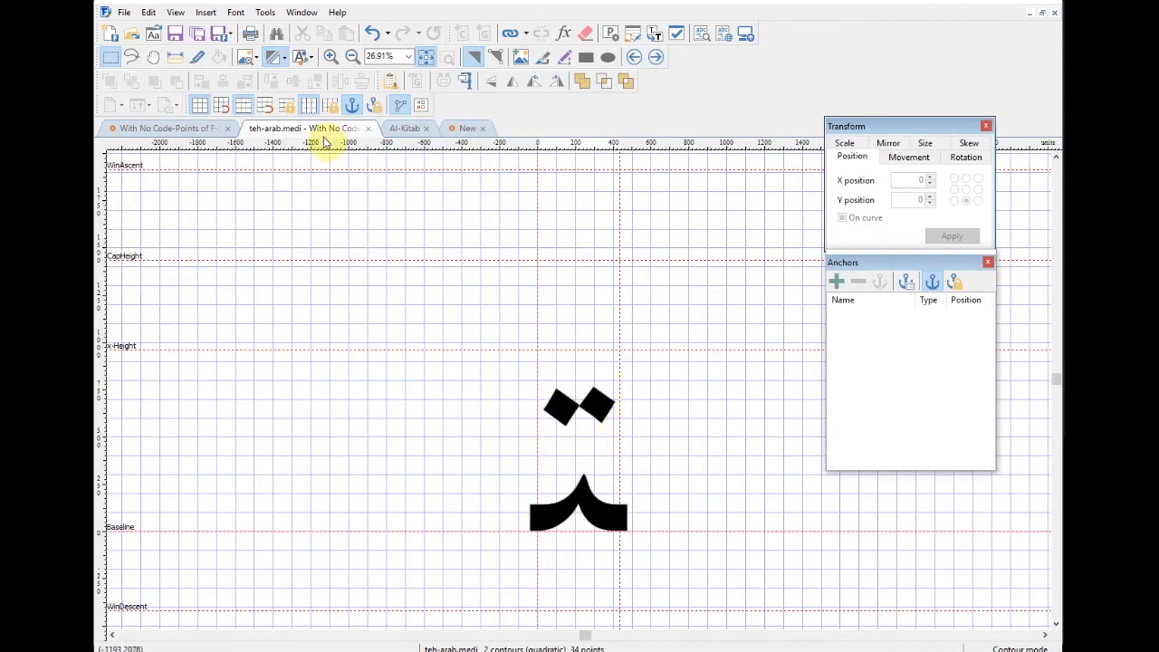
pyautogui.rightClick(574, 232)
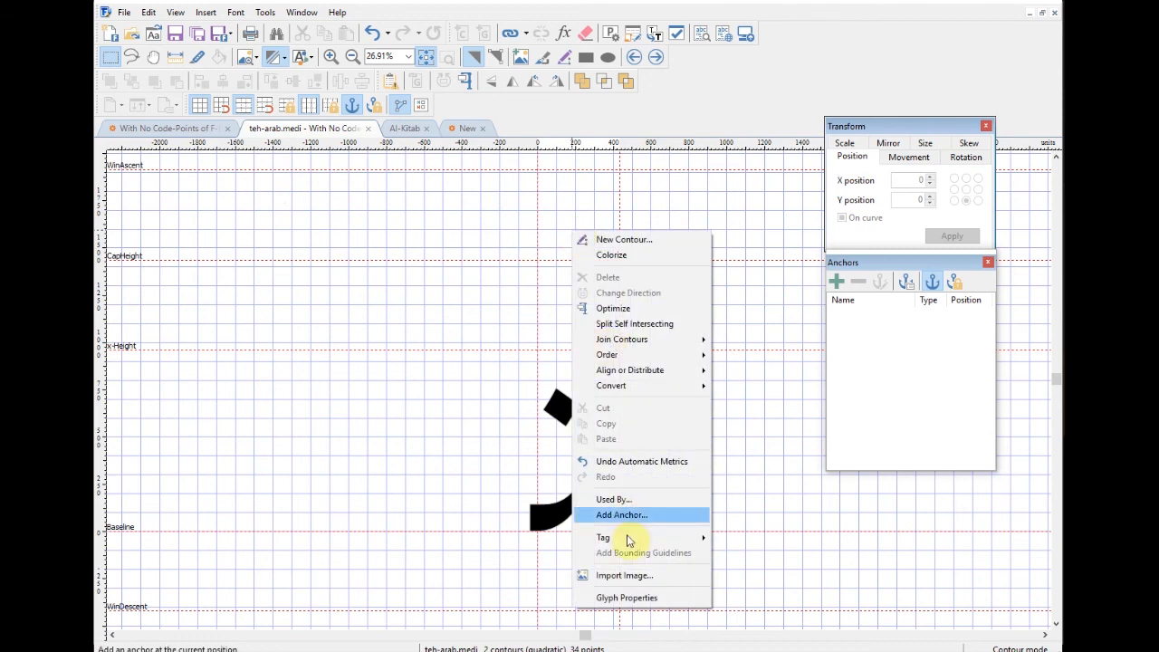
pyautogui.click(625, 597)
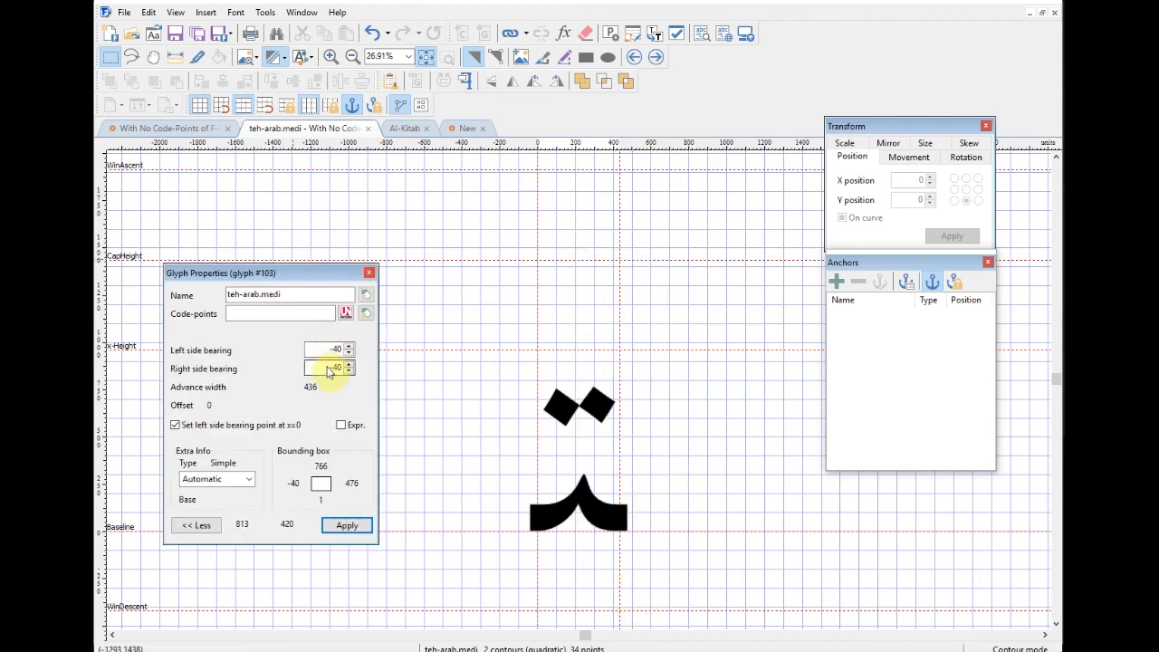
pyautogui.click(370, 130)
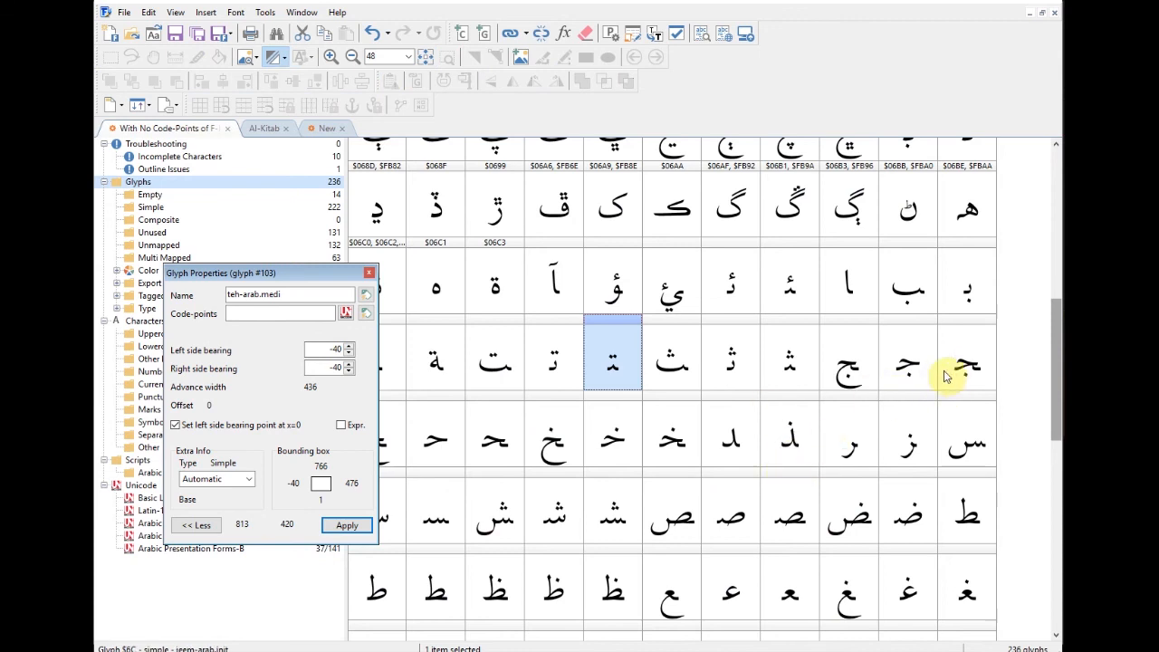
pyautogui.click(966, 367)
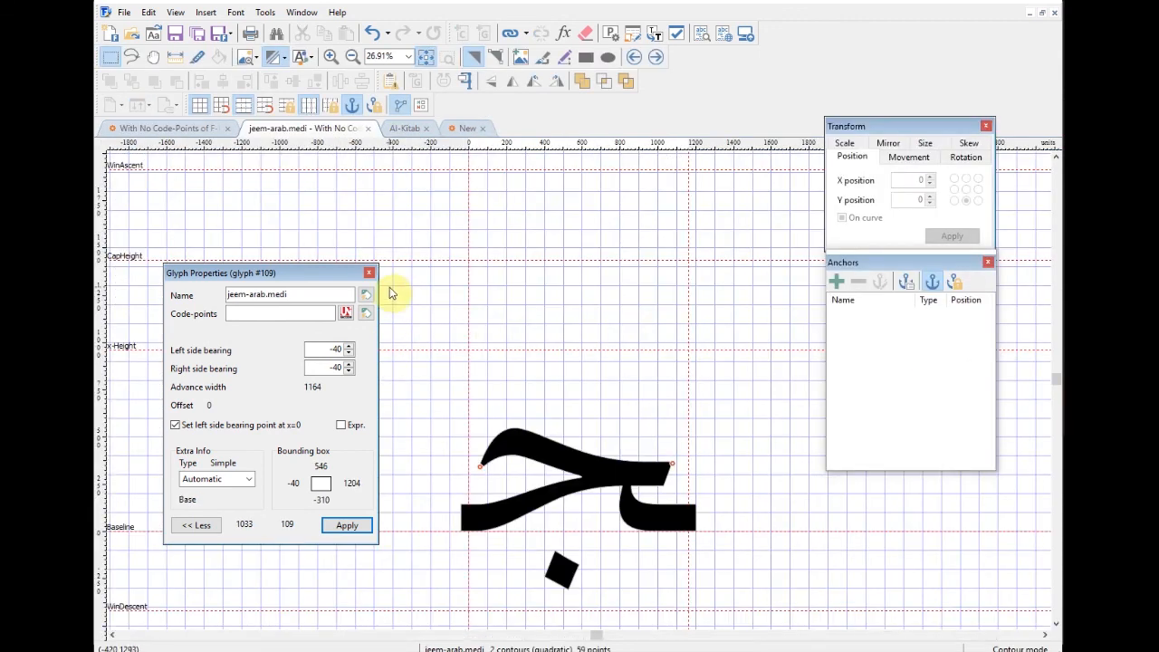
pyautogui.click(369, 273)
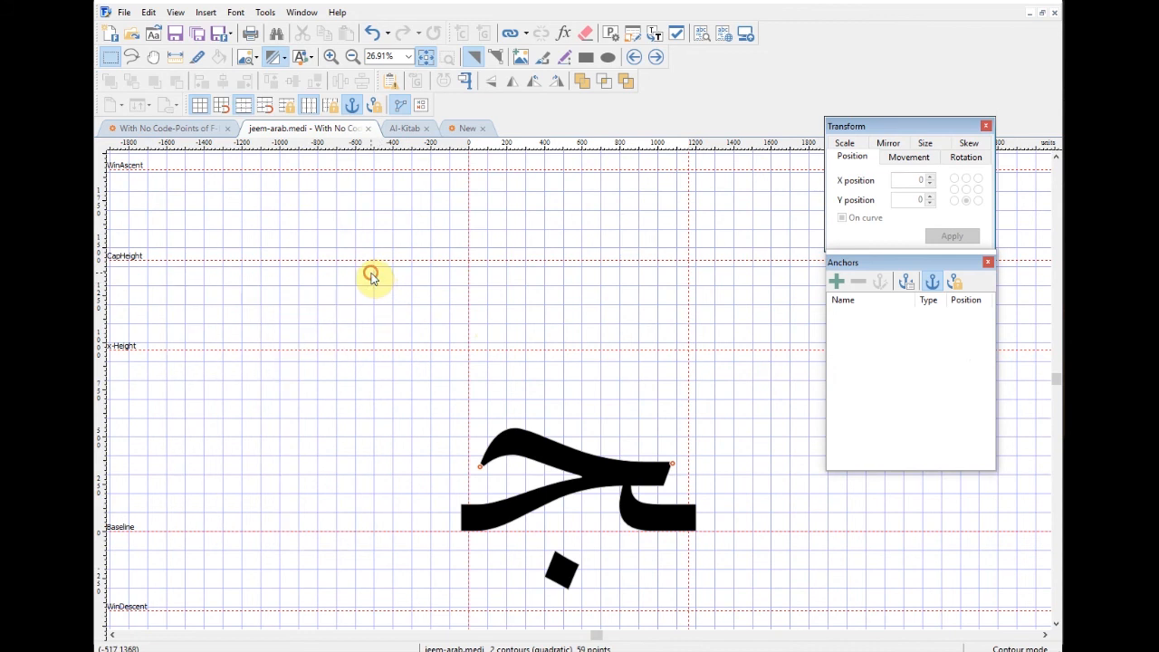
pyautogui.click(368, 129)
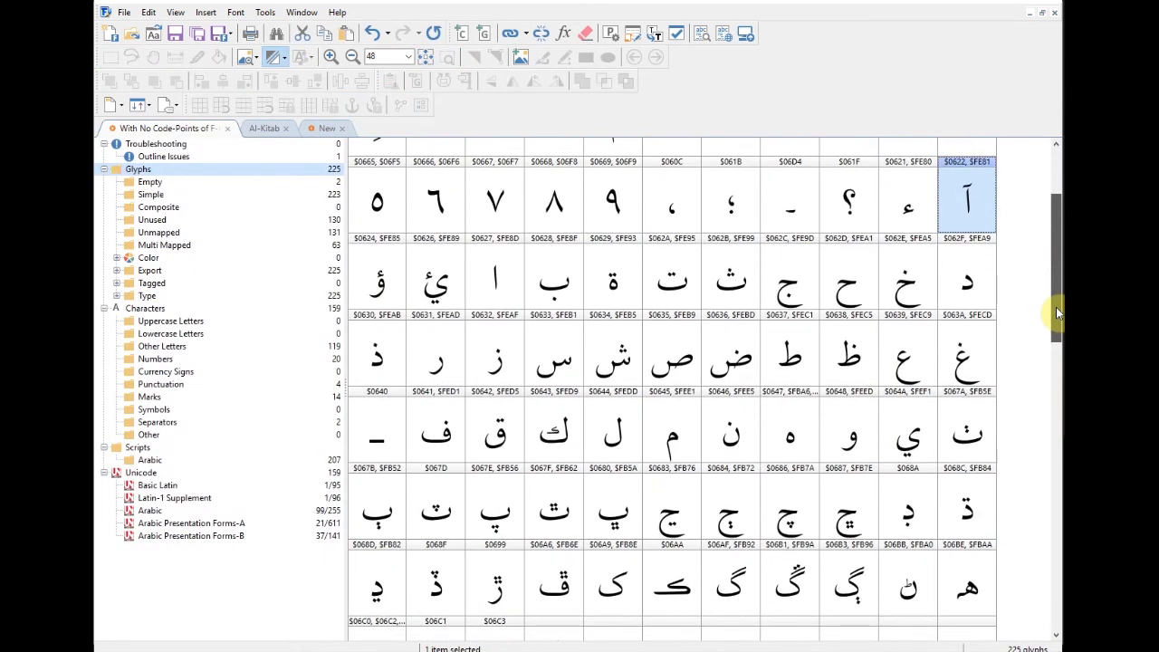
# Step: Give yehhamzaabove-arab, reached from wawhamzaabove-arab, a top-arab and a bottom-arab anchor
pyautogui.moveTo(1056, 307); pyautogui.dragTo(1056, 261)
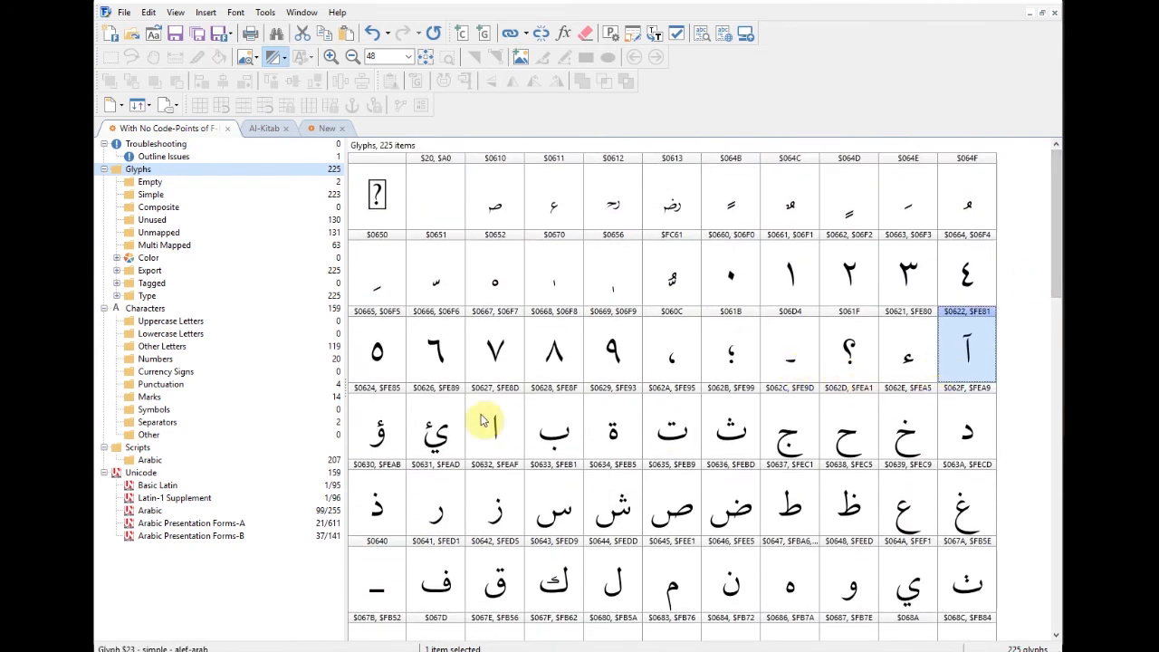
pyautogui.click(387, 426)
pyautogui.doubleClick(388, 426)
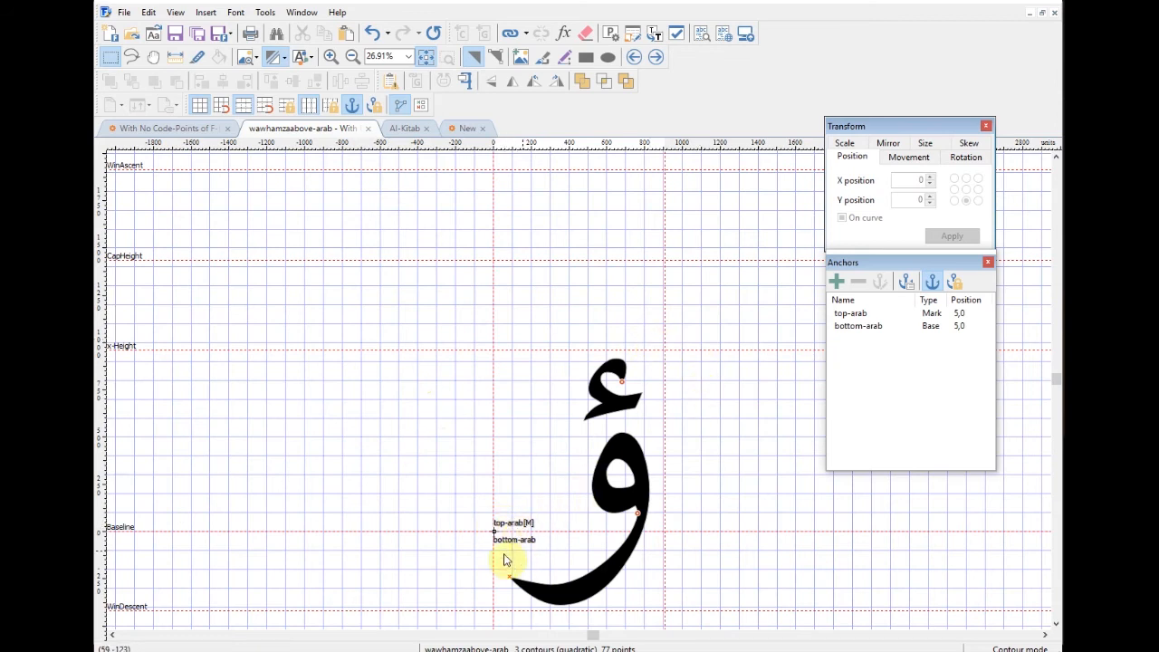
pyautogui.click(657, 58)
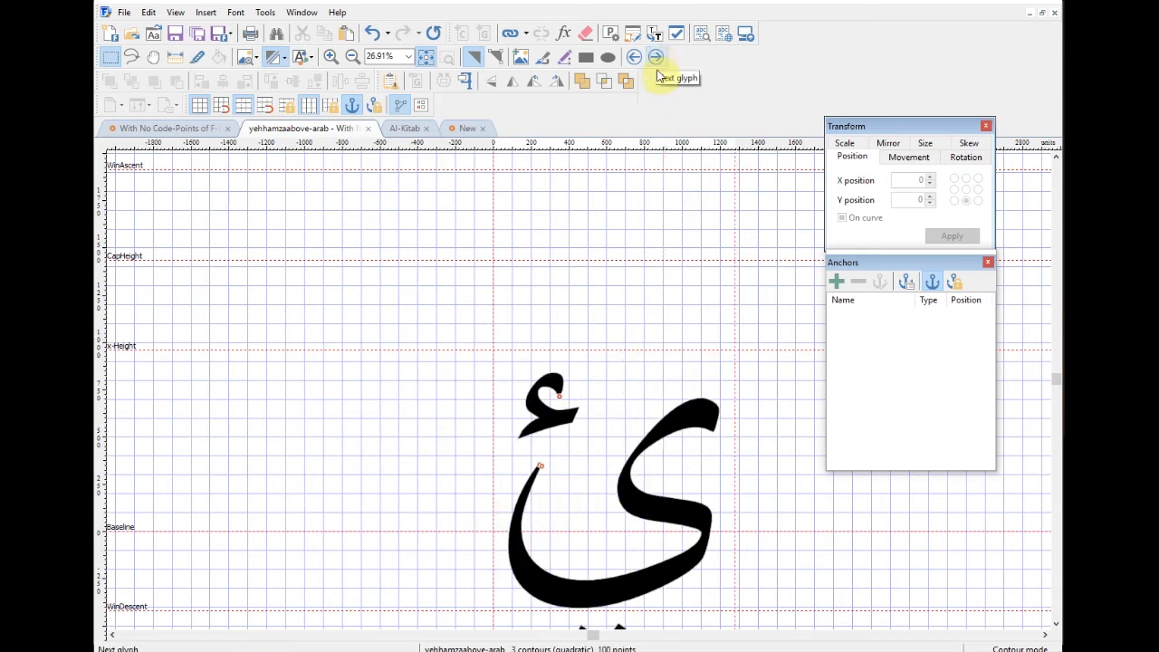
pyautogui.click(836, 282)
pyautogui.click(312, 169)
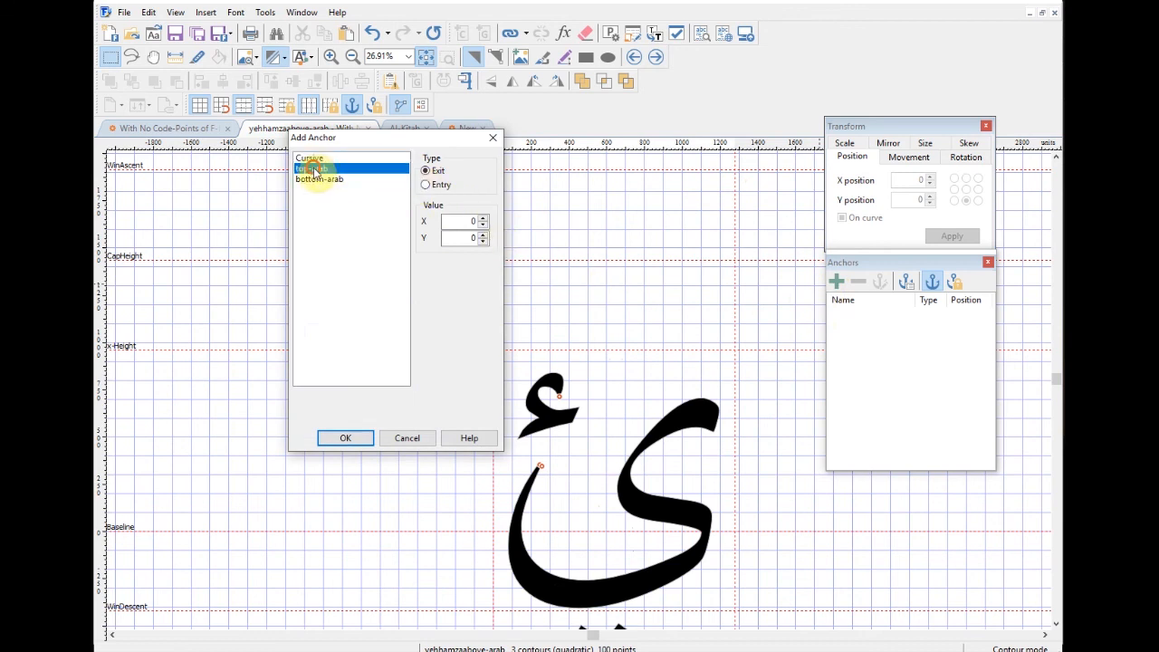
pyautogui.click(362, 439)
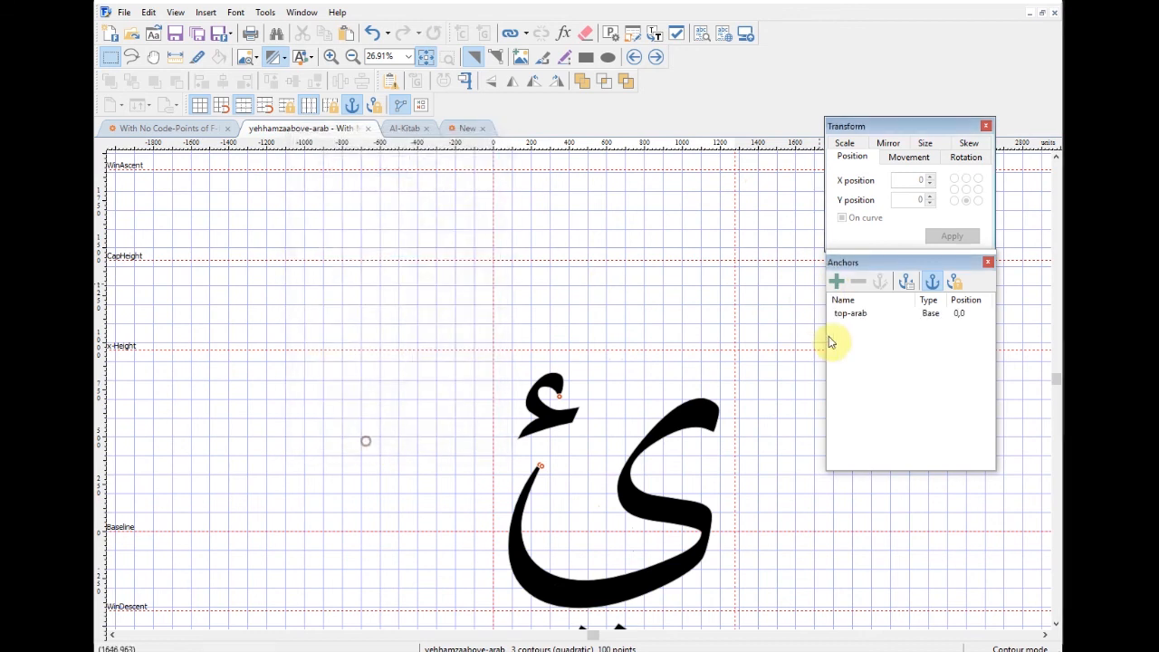
pyautogui.click(836, 281)
pyautogui.click(324, 178)
pyautogui.click(362, 438)
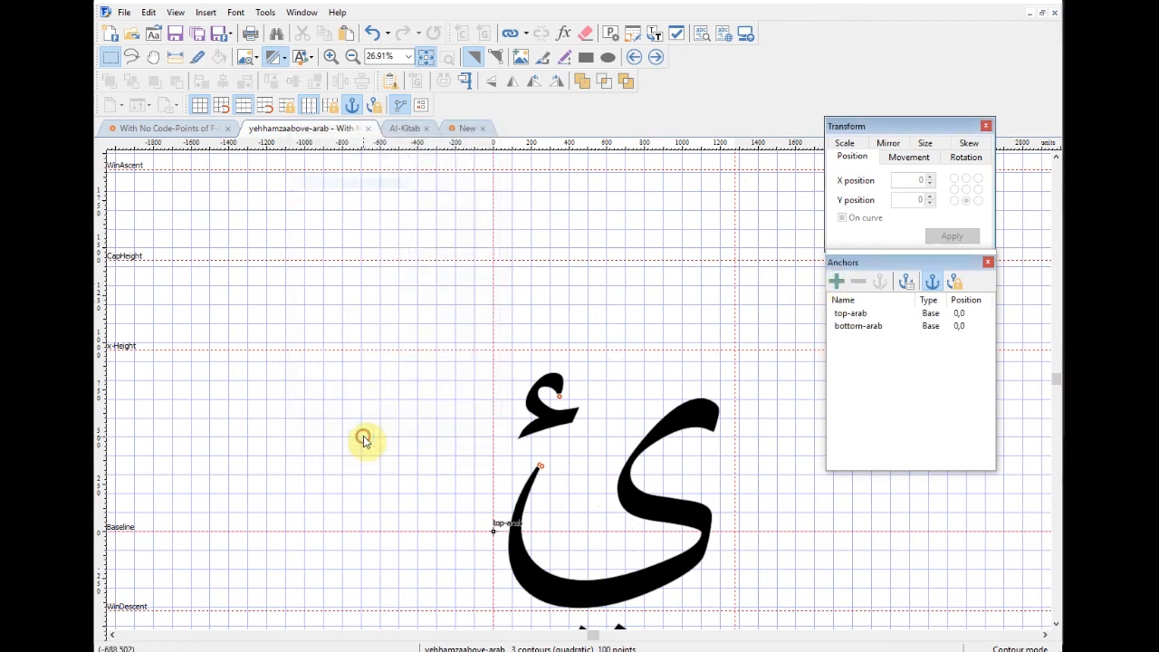
# Step: Add top-arab and bottom-arab anchors to alef-arab, then move on to beh-arab
pyautogui.click(656, 57)
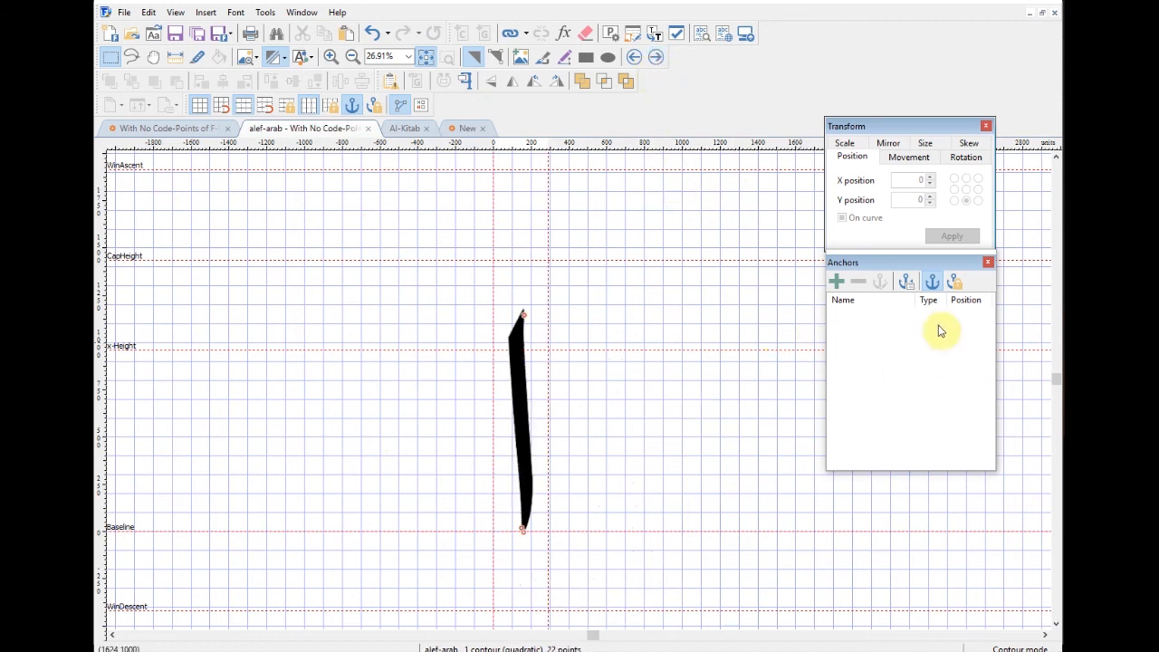
pyautogui.click(836, 282)
pyautogui.click(322, 168)
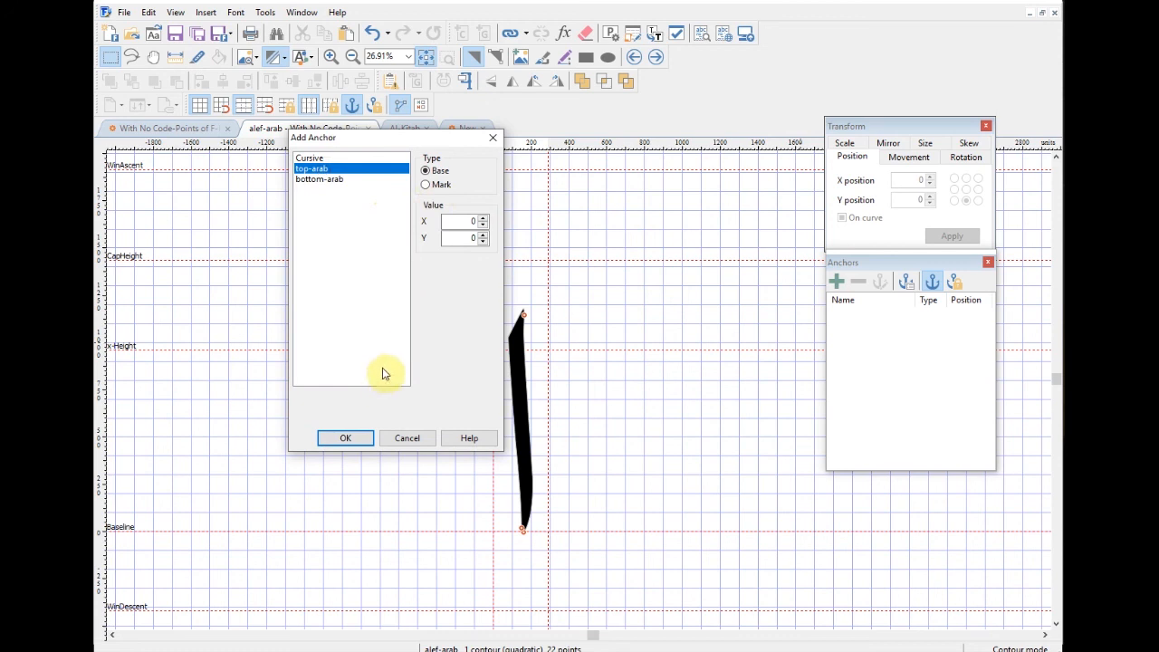
pyautogui.click(361, 439)
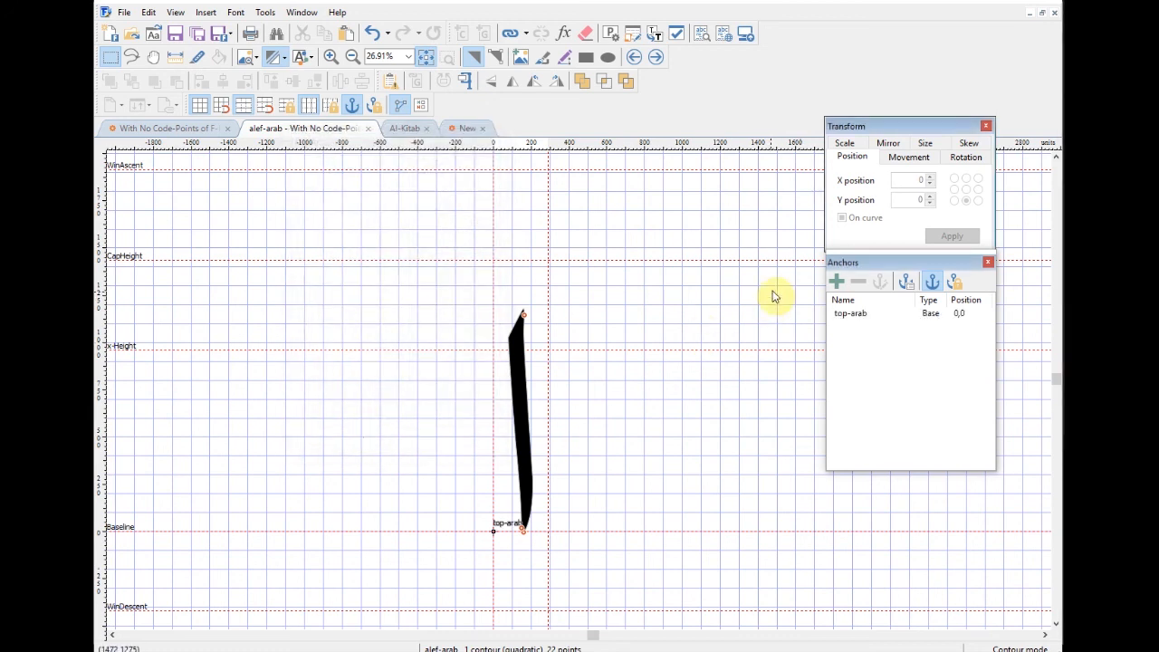
pyautogui.click(836, 281)
pyautogui.click(327, 179)
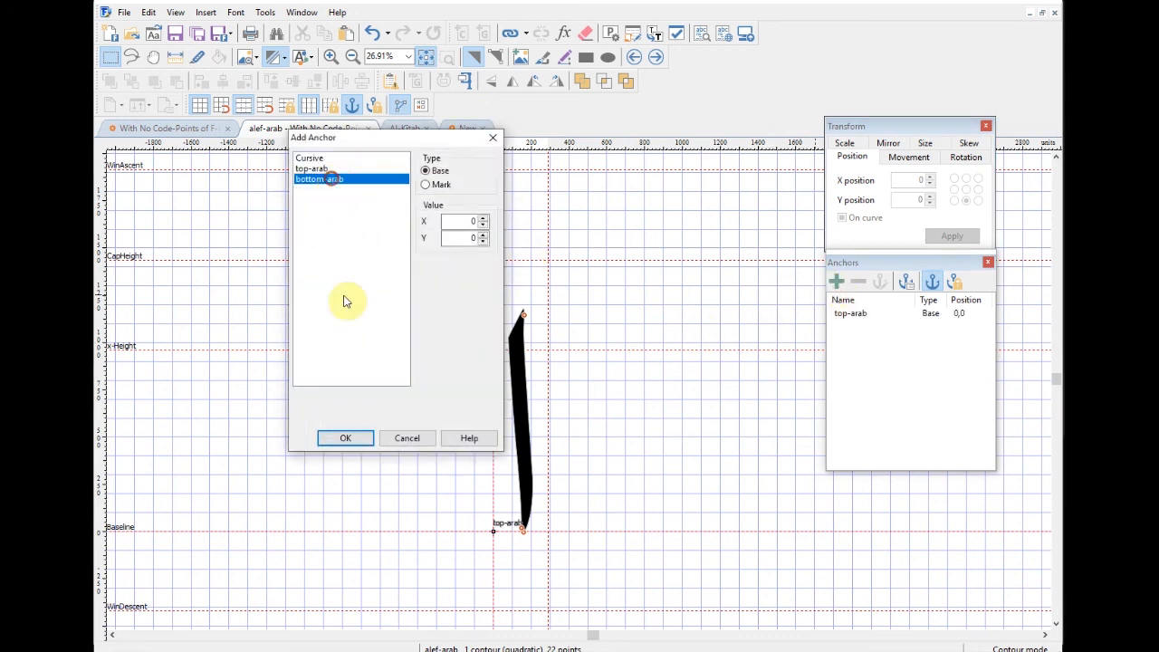
pyautogui.click(362, 438)
pyautogui.click(656, 57)
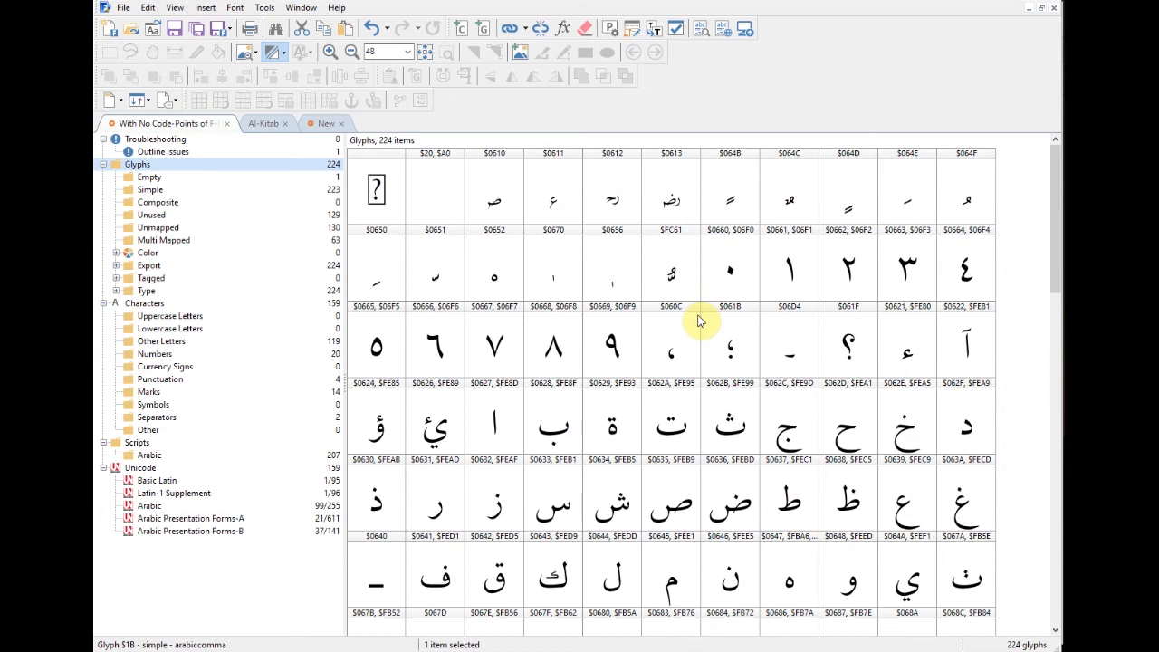
# Step: Step through khah, dal, thal, reh, zain, seen, sheen, sad and dad checking bearings and anchors, then close the editor
pyautogui.moveTo(1056, 241); pyautogui.dragTo(1055, 276)
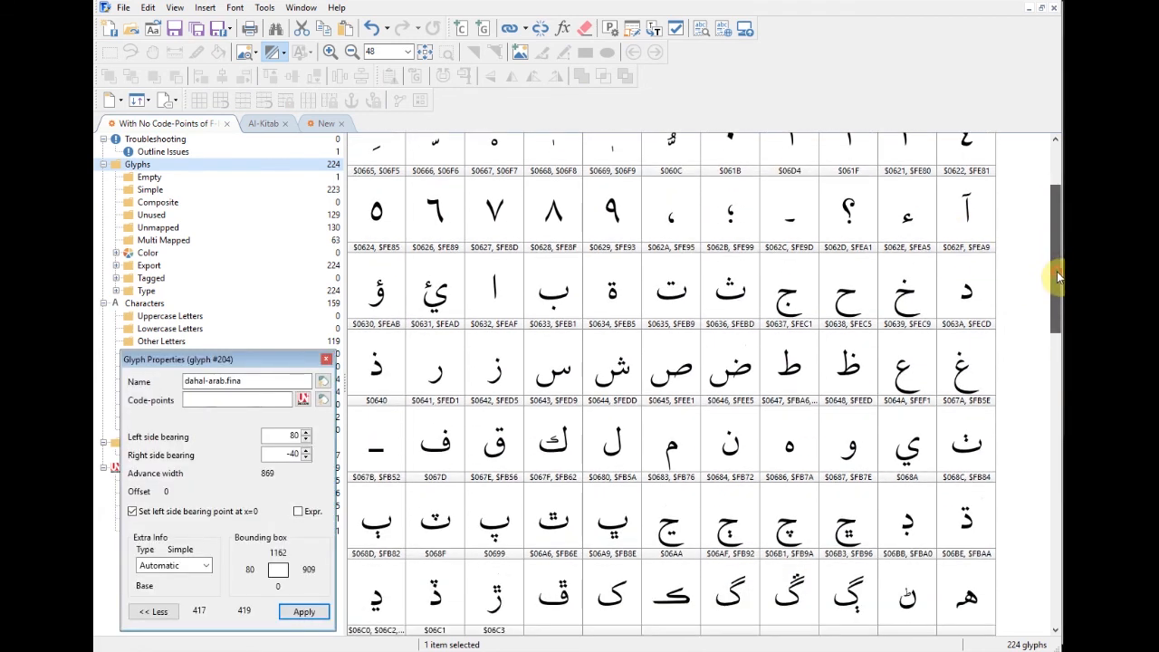
pyautogui.doubleClick(906, 294)
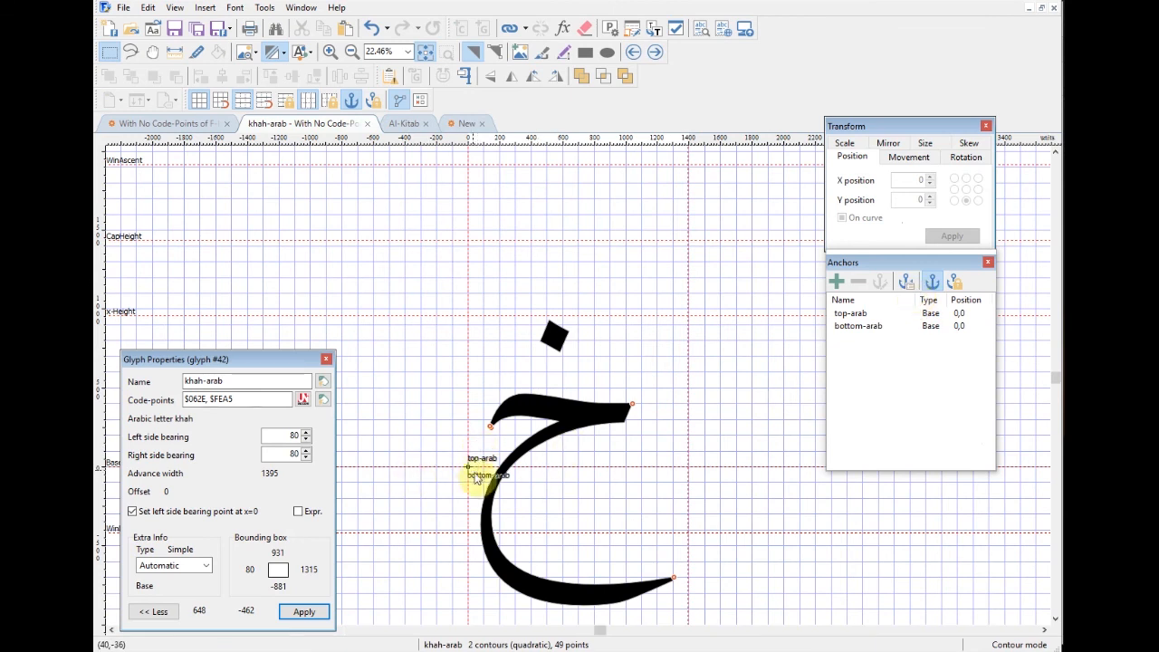
pyautogui.click(656, 56)
pyautogui.click(656, 56)
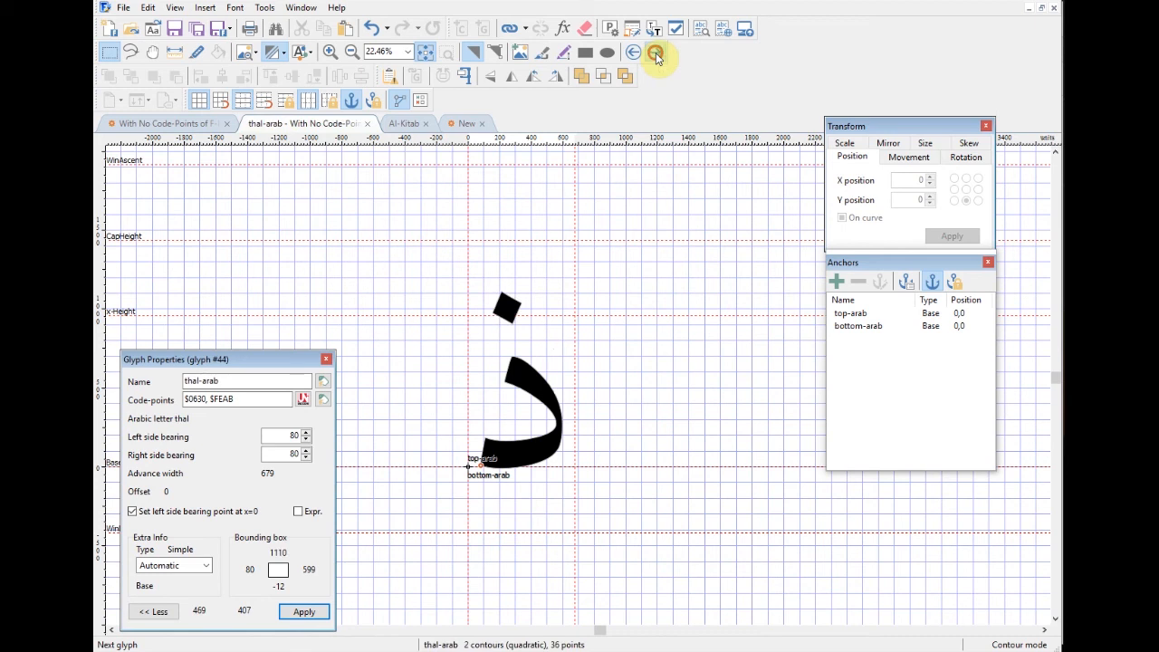
pyautogui.click(656, 56)
pyautogui.click(656, 56)
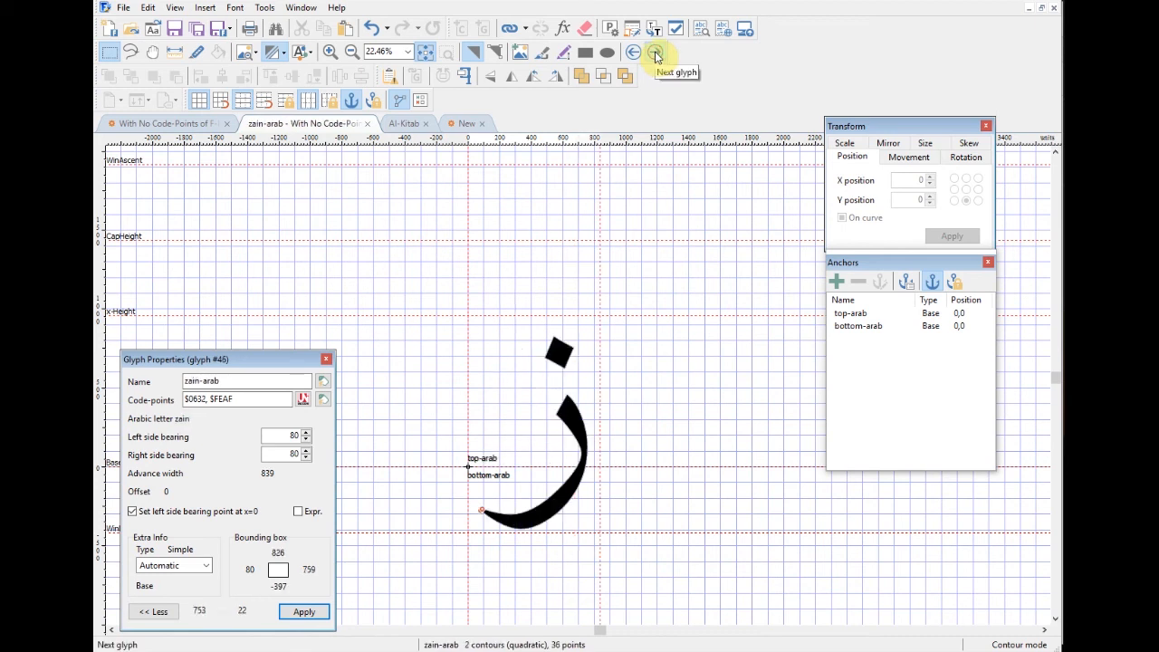
pyautogui.click(656, 56)
pyautogui.click(656, 56)
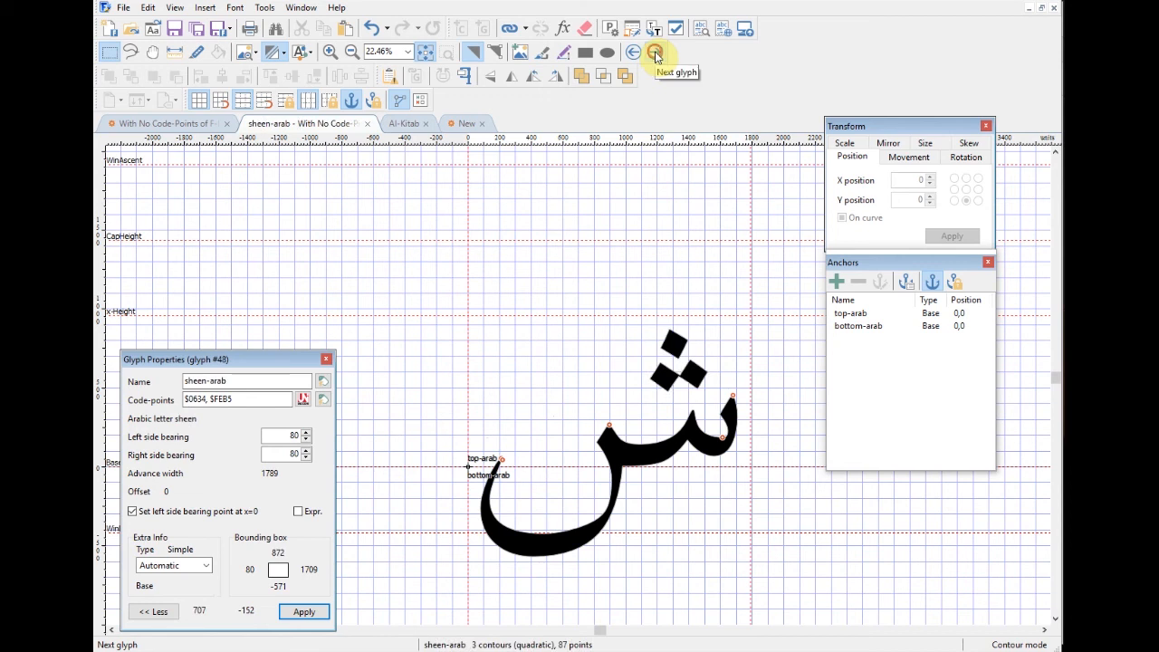
pyautogui.click(656, 56)
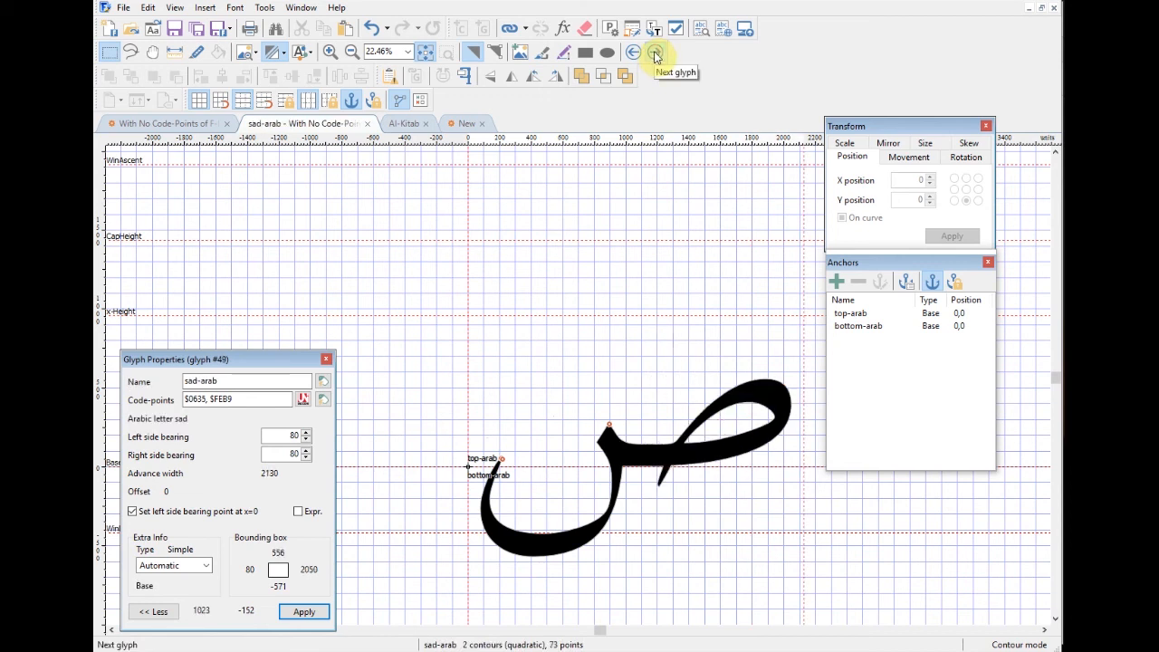
pyautogui.click(656, 56)
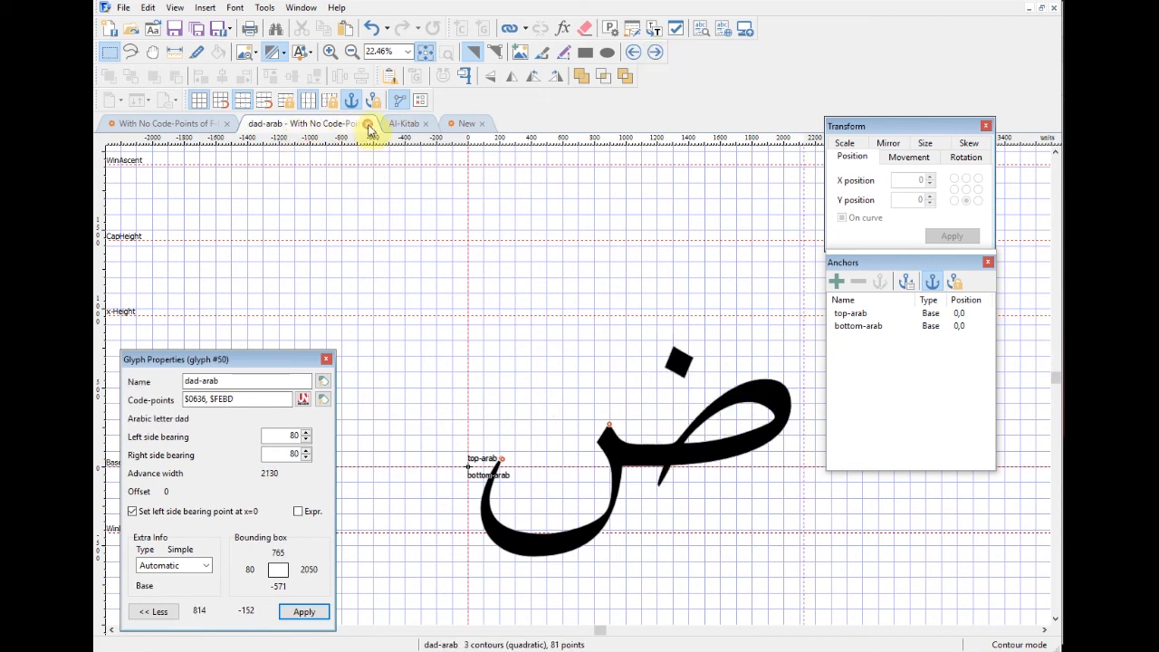
pyautogui.click(368, 124)
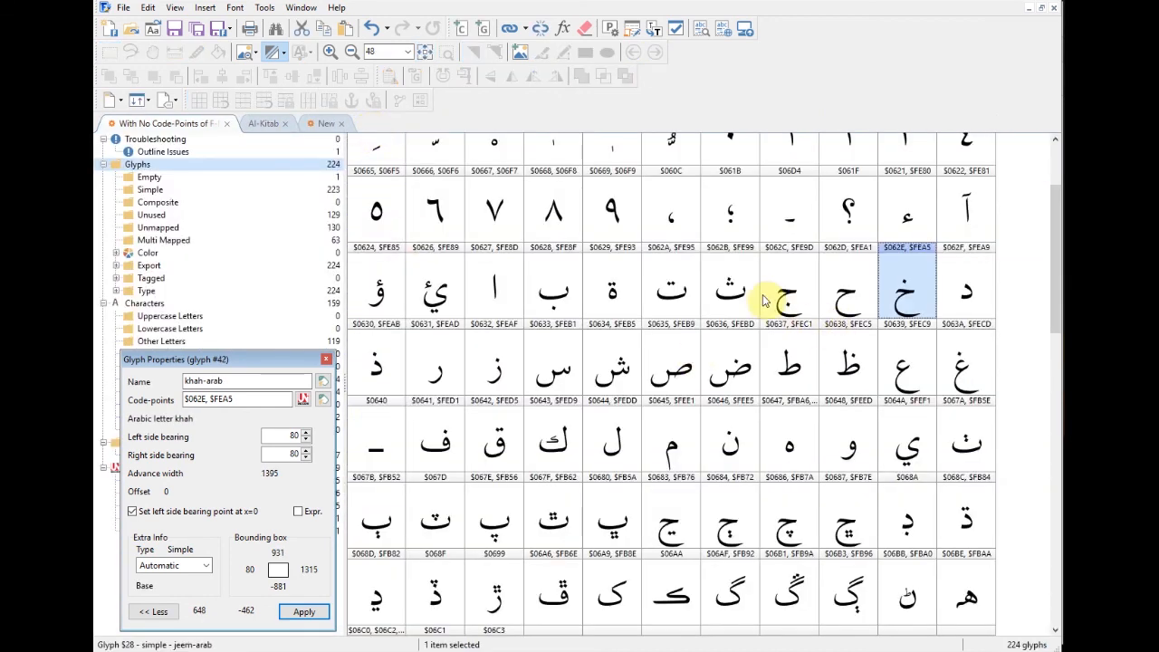